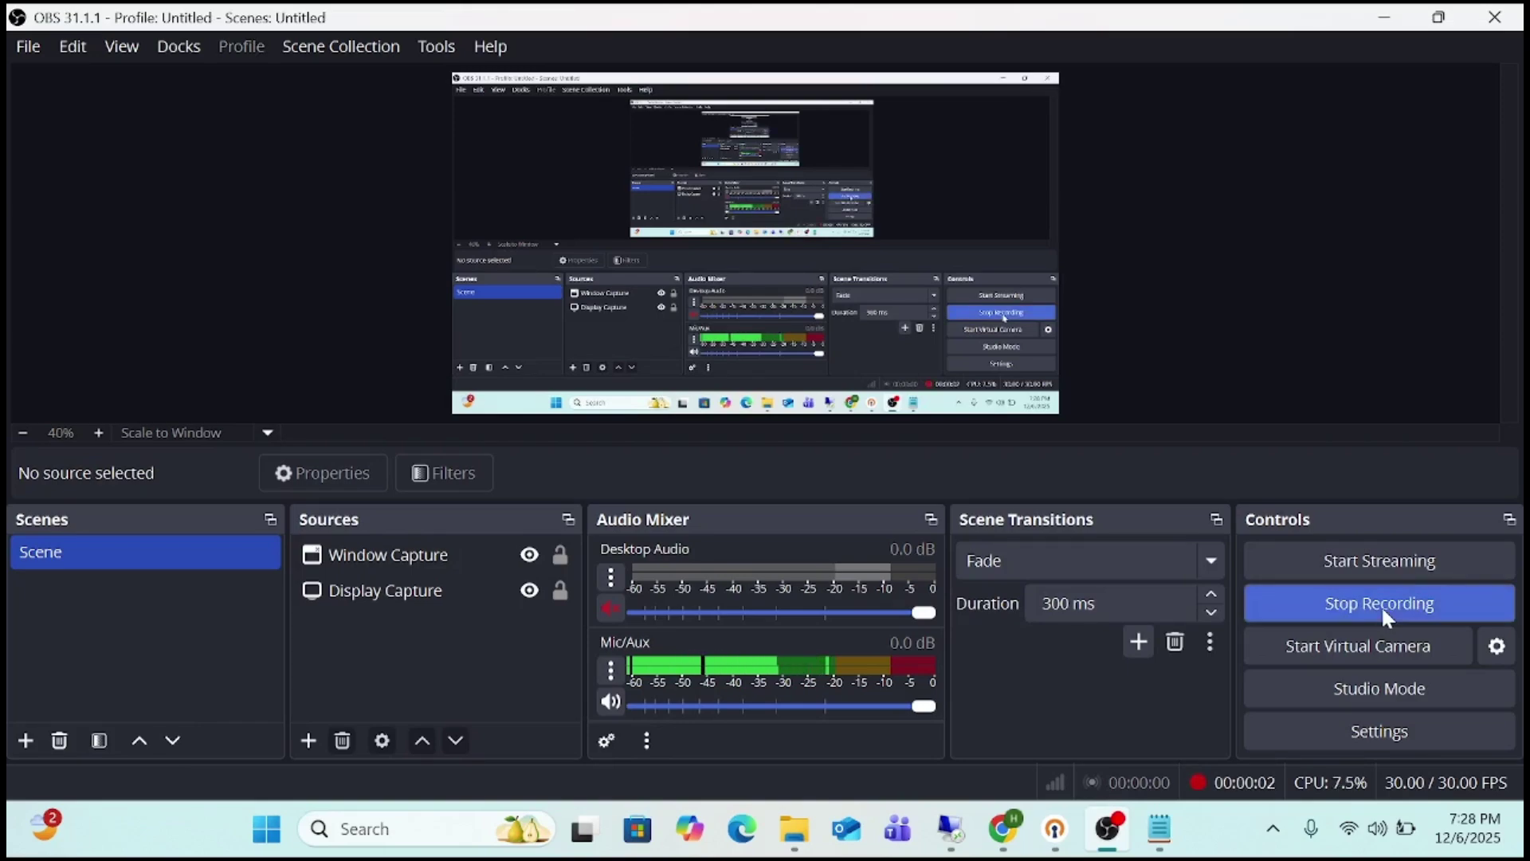
- Minimize the OBS Studio window to reveal the Windows desktop
click(1382, 18)
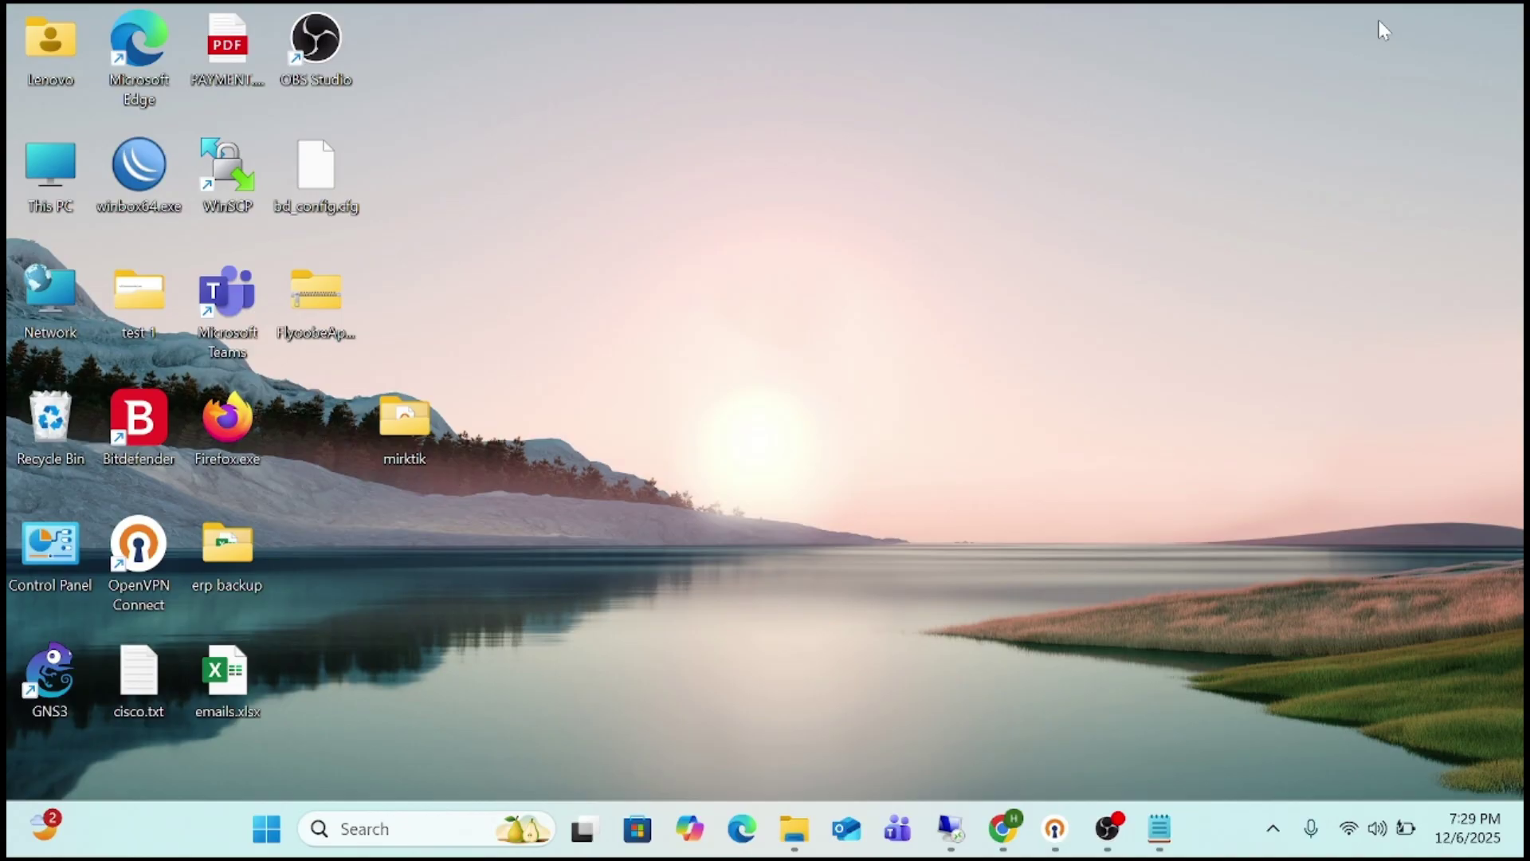
- Open Microsoft's Download Windows 11 page and select the Windows 11 multi-edition ISO for x64
click(952, 831)
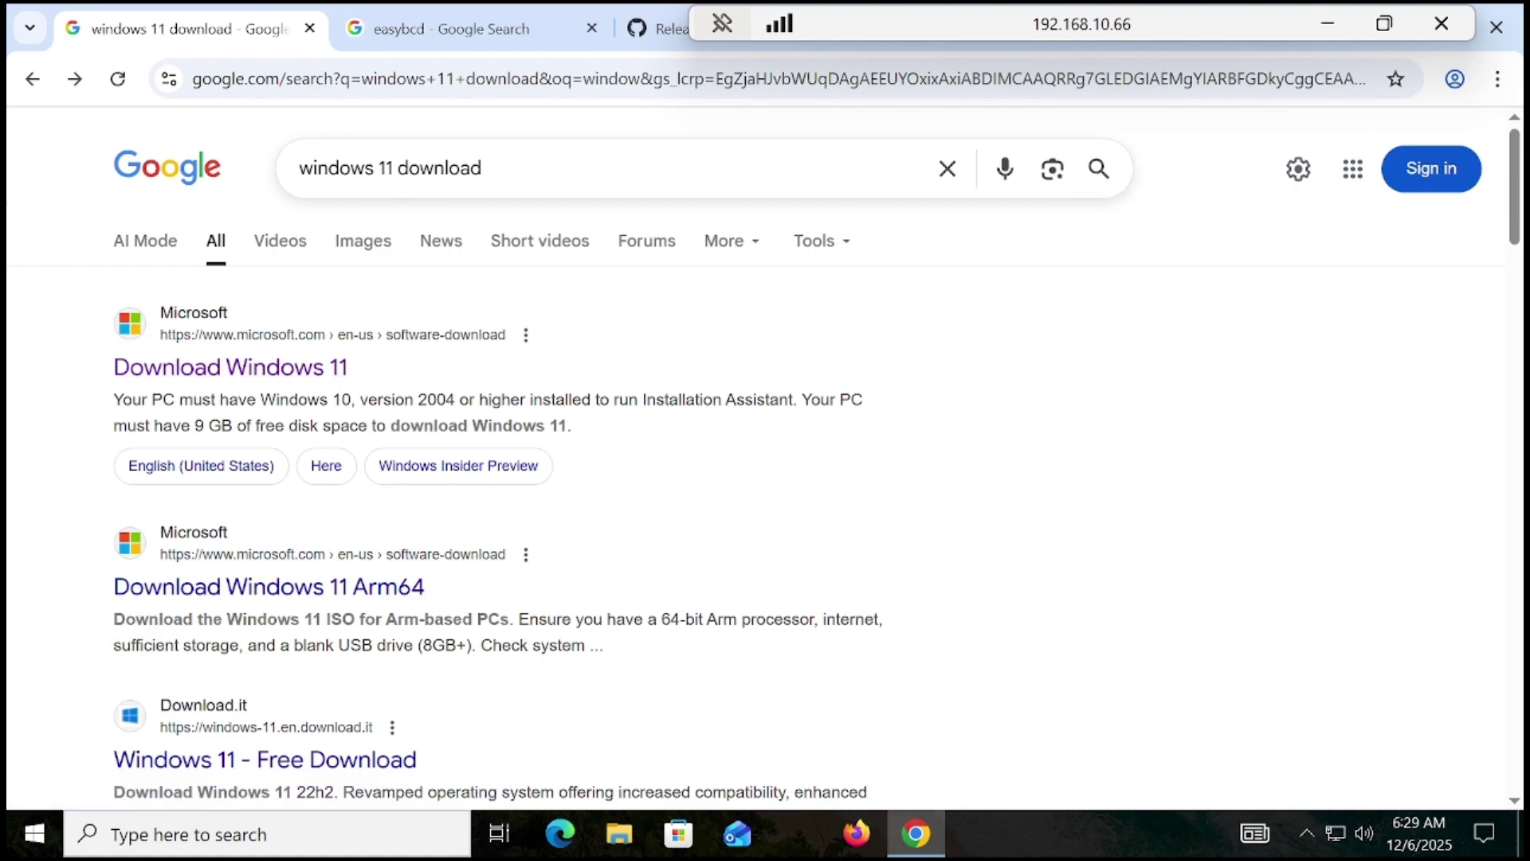
click(231, 367)
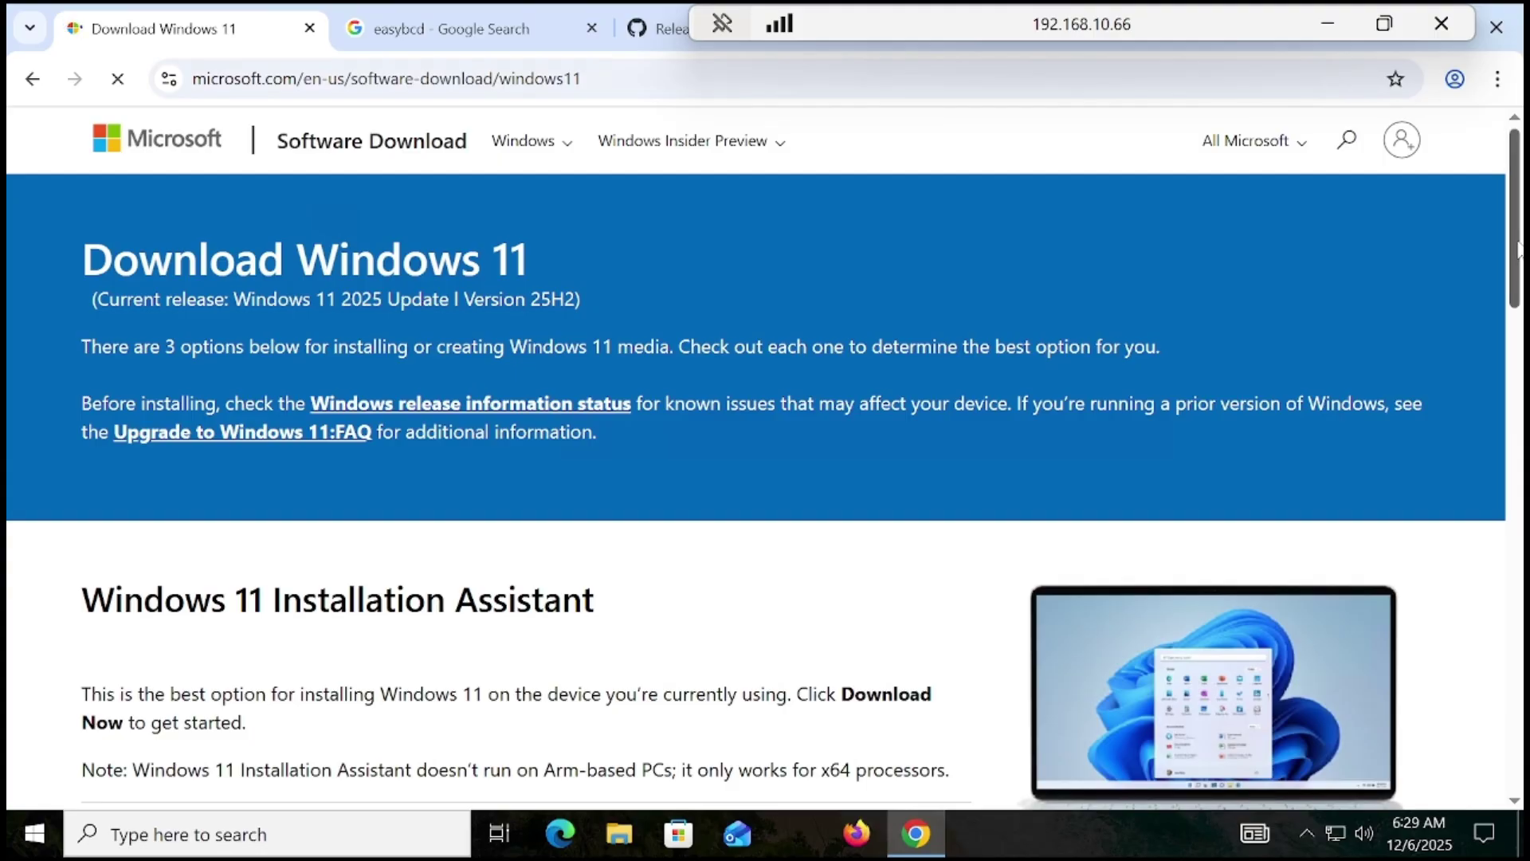
scroll(530, 423, down, 3)
scroll(433, 450, down, 12)
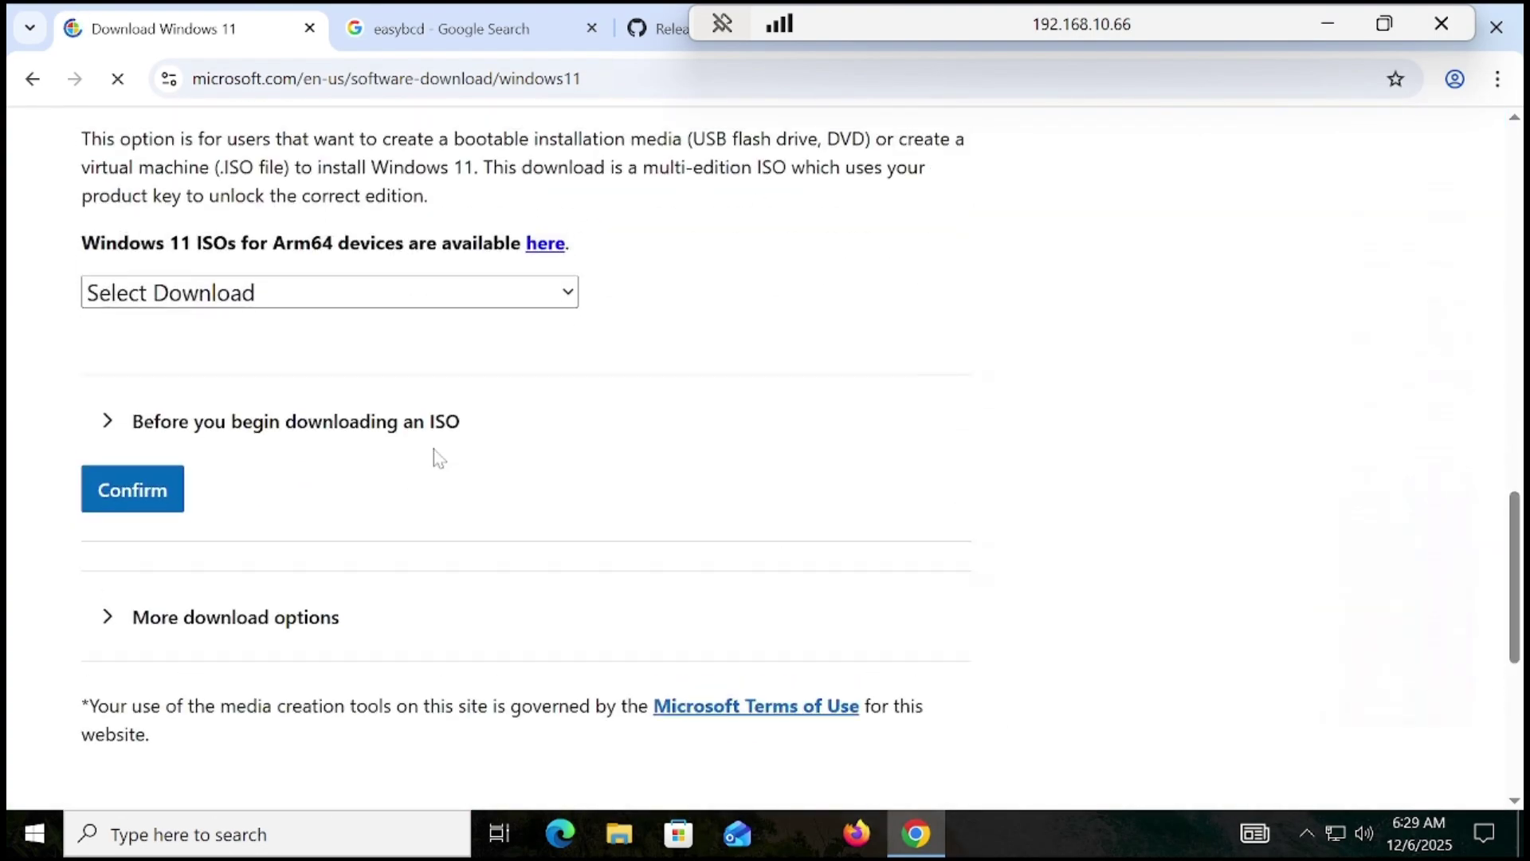
click(322, 301)
click(239, 365)
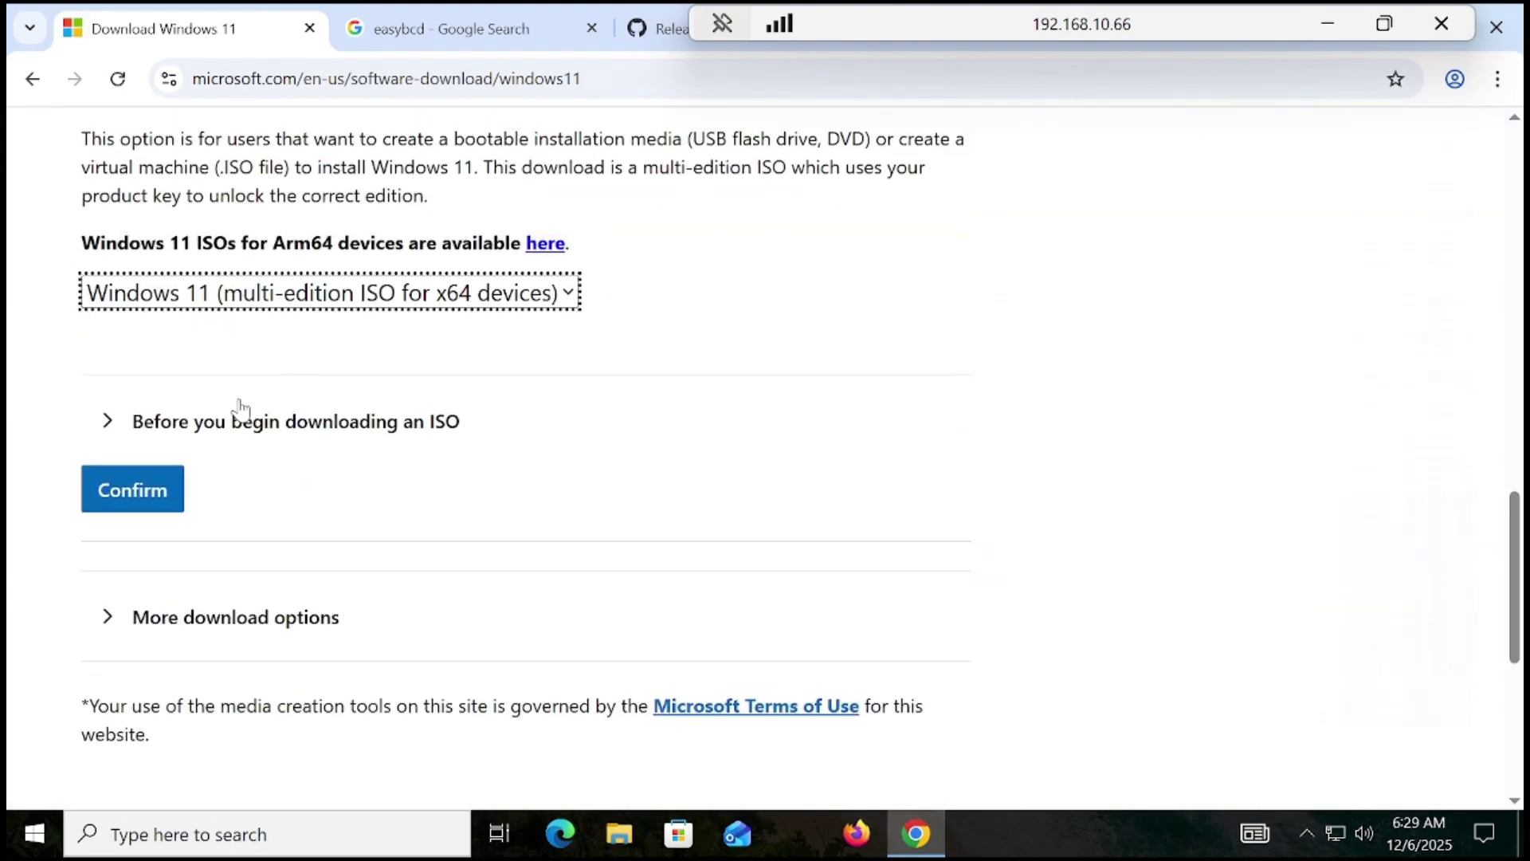
click(179, 486)
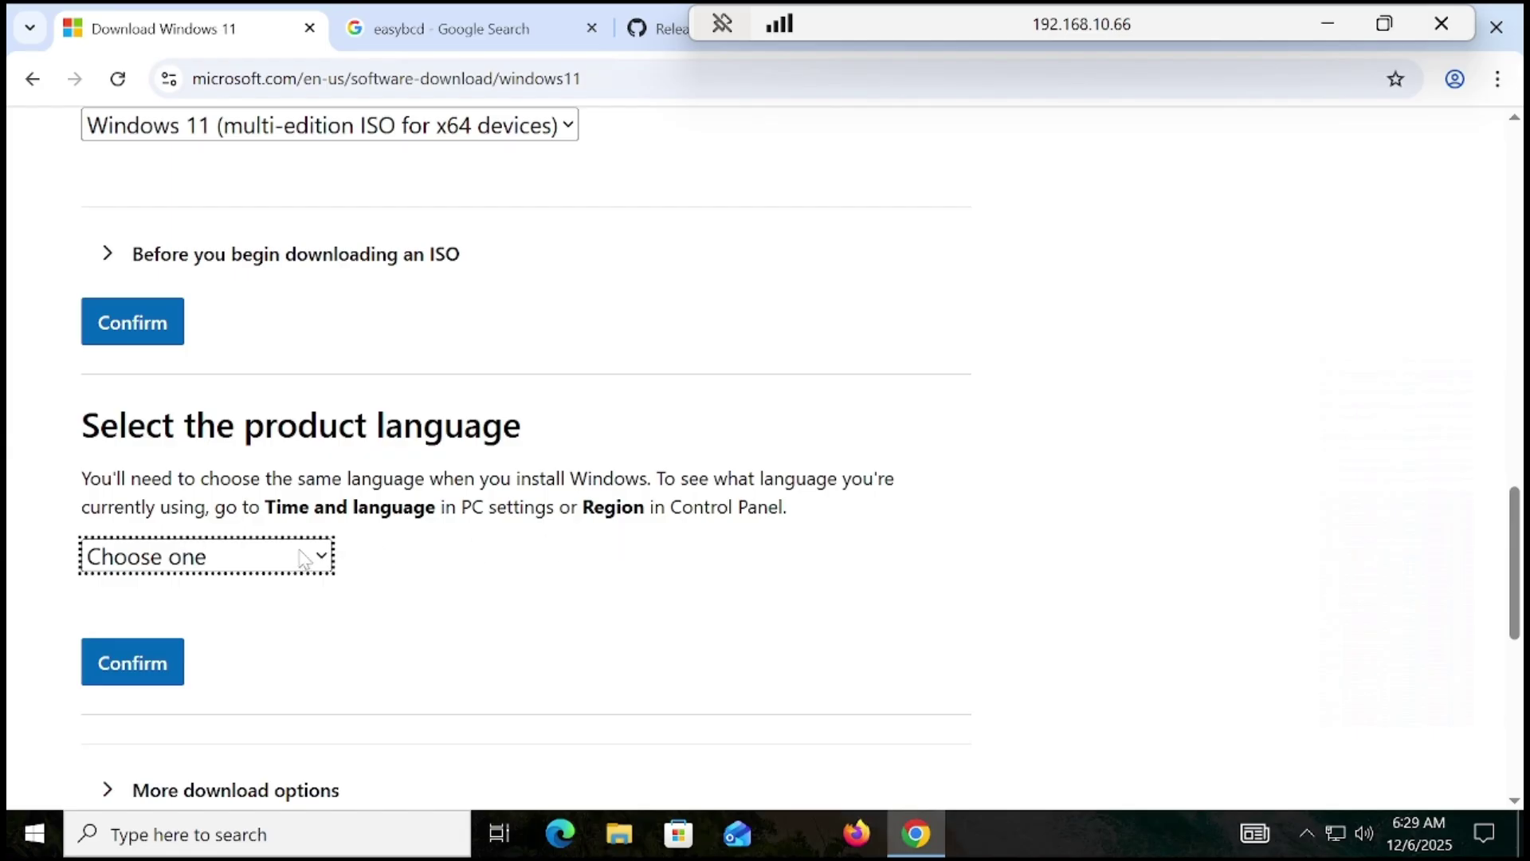
- Choose English (United States) as the product language and start the 64-bit download
click(300, 557)
click(255, 403)
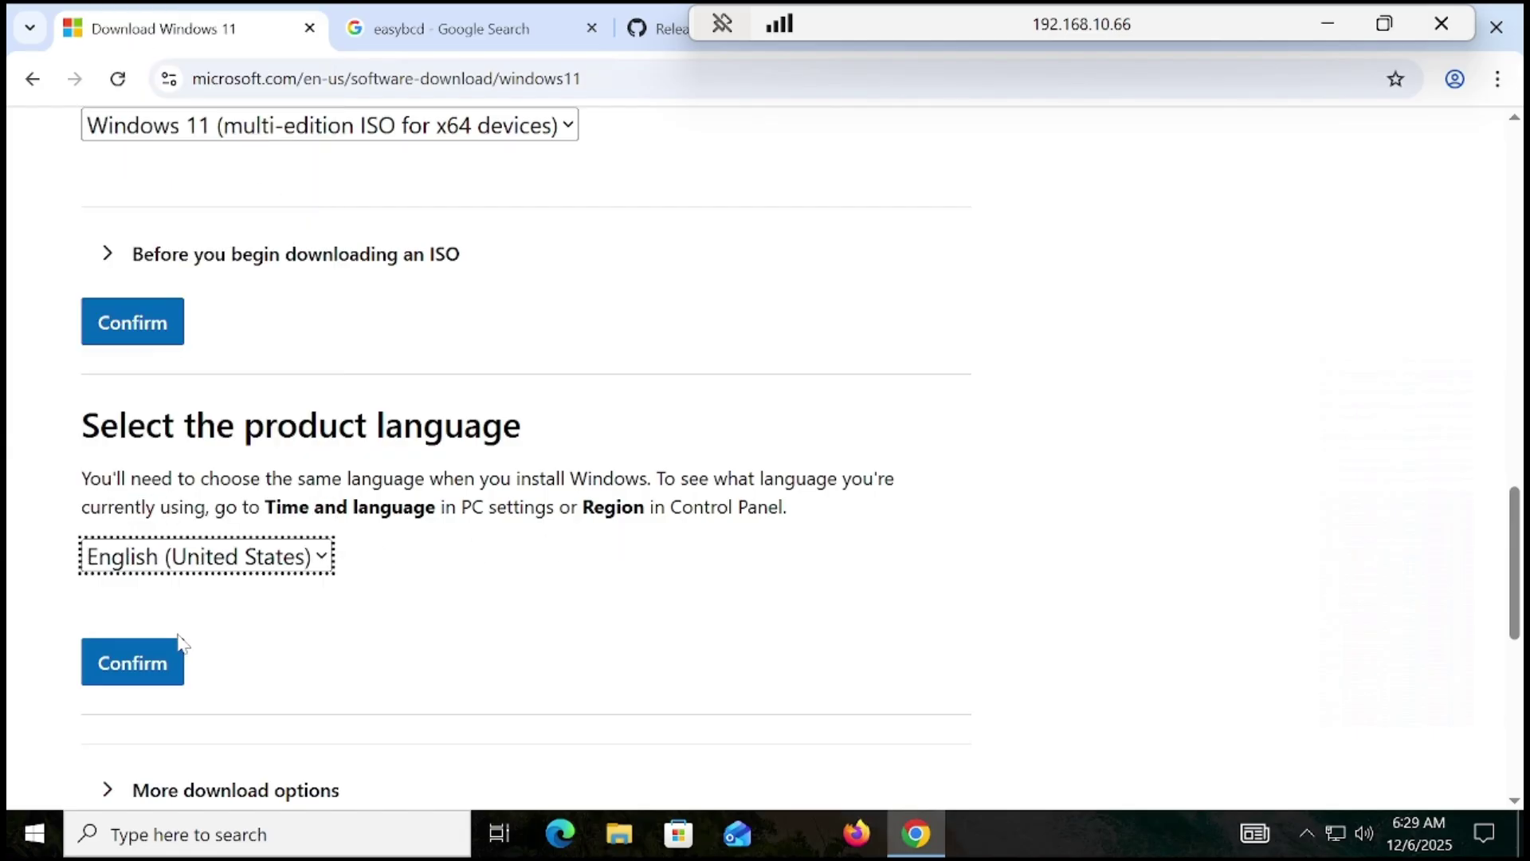
click(172, 661)
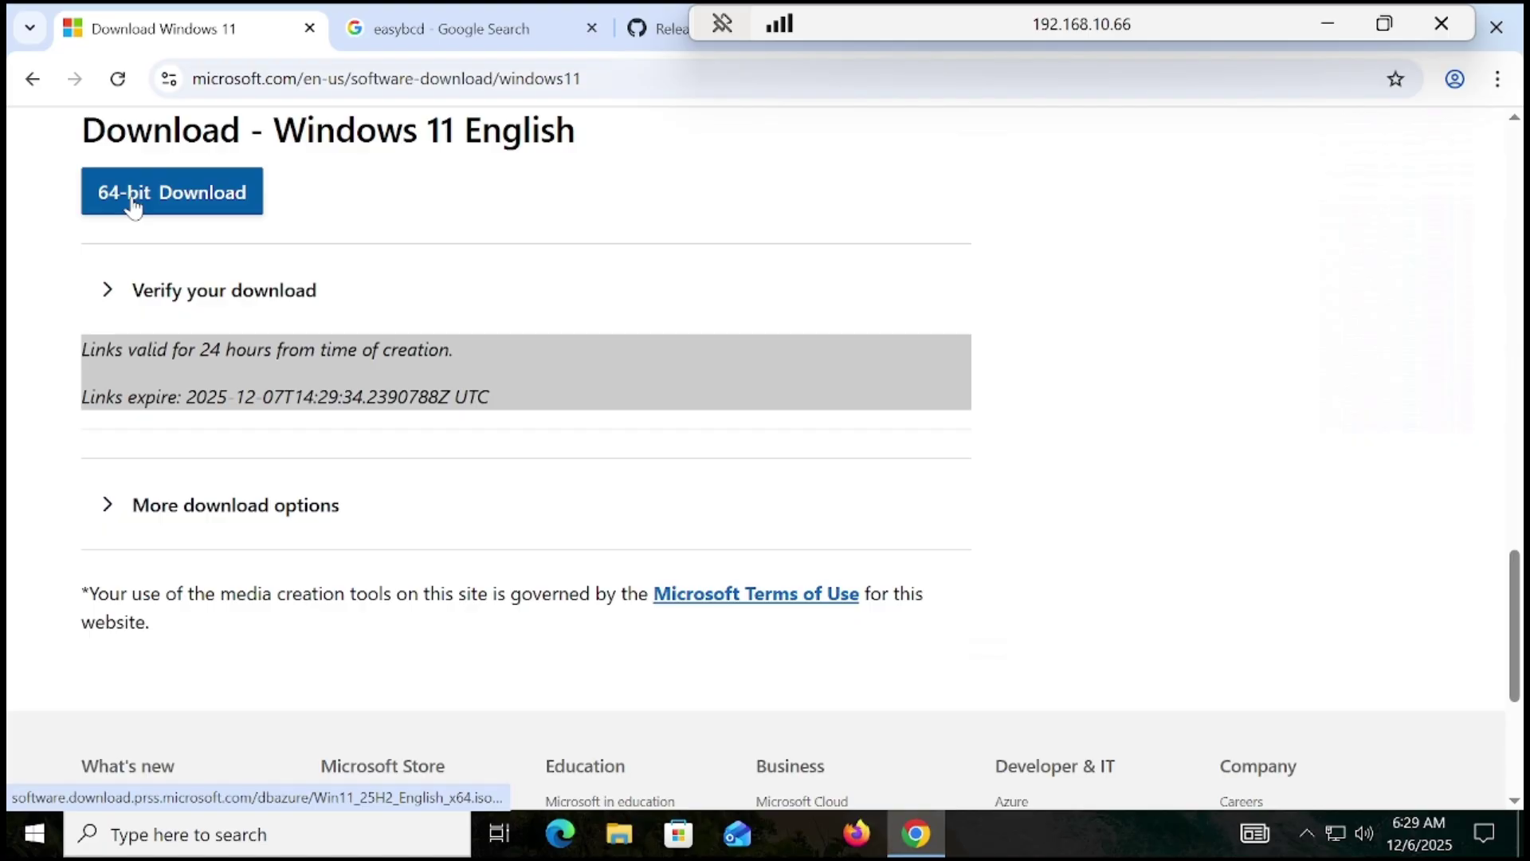
click(133, 206)
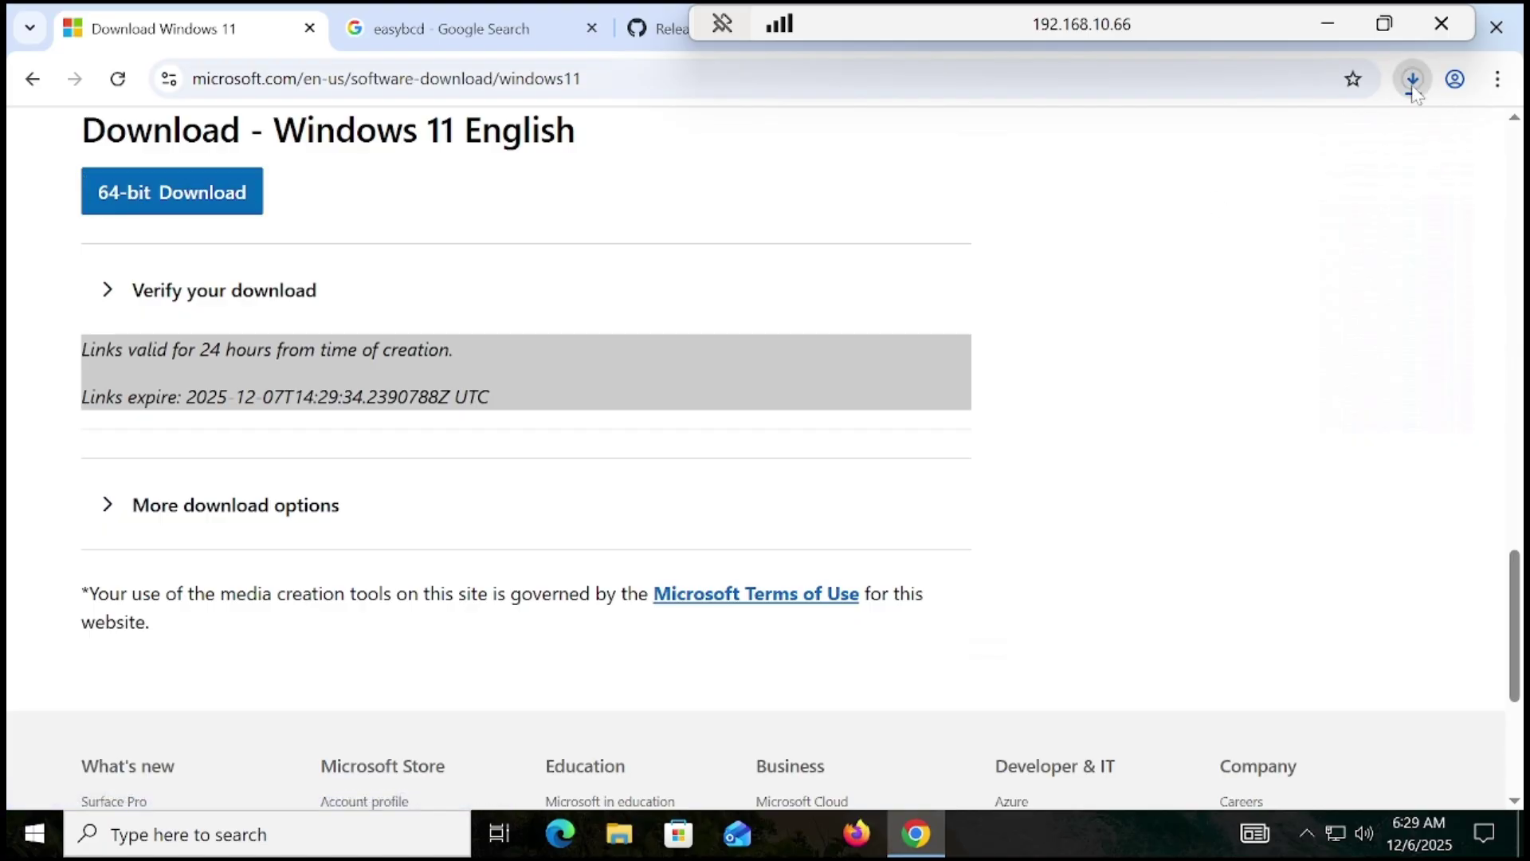
- Pause and cancel the Win11 ISO download in Chrome's download history
click(1413, 79)
click(1349, 184)
click(1391, 185)
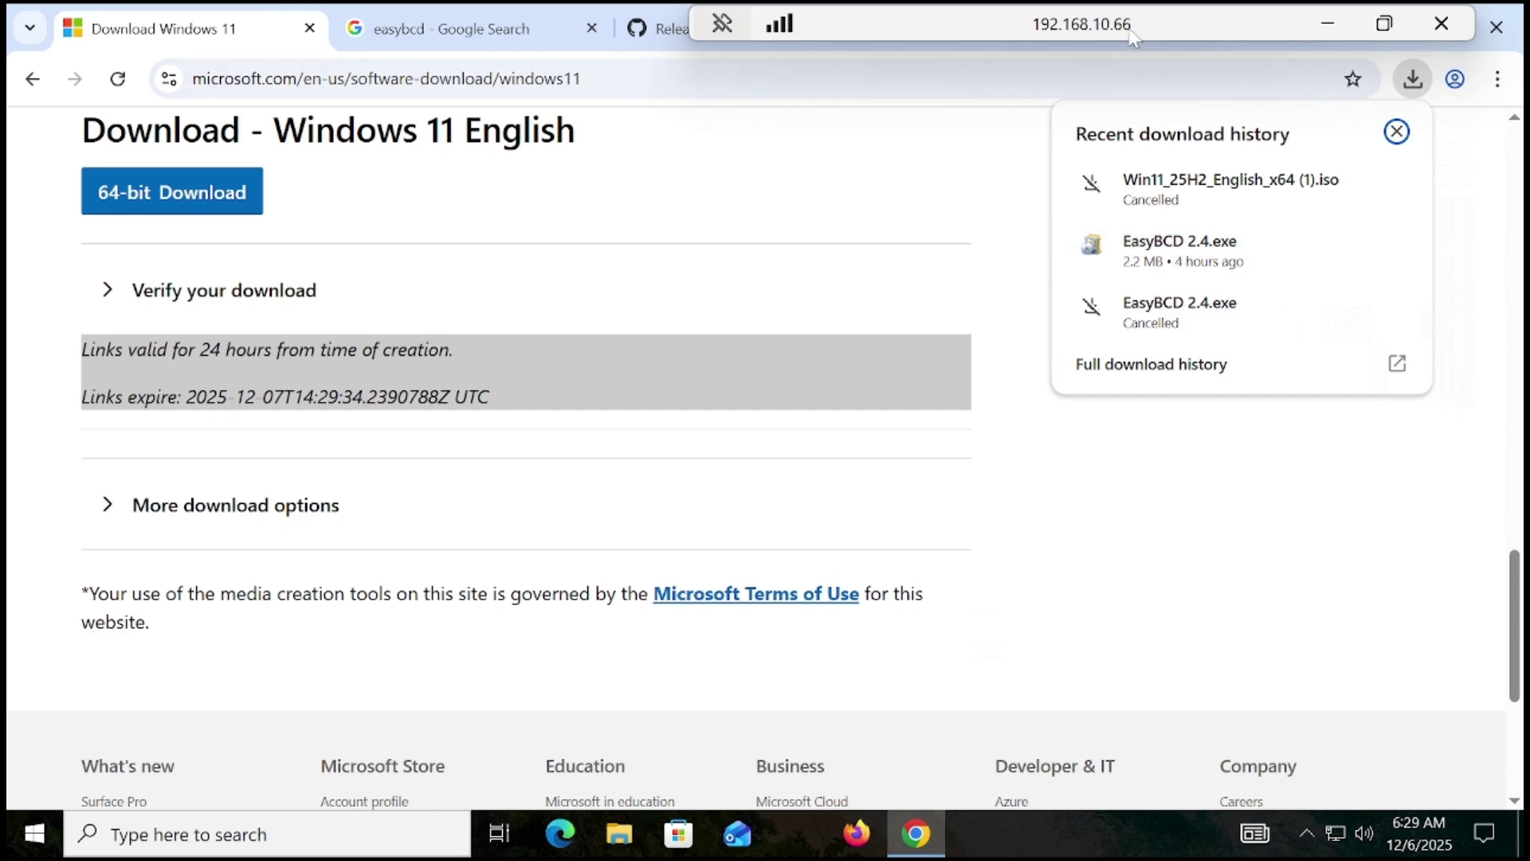
- Minimize the browser and refresh the desktop
click(1374, 24)
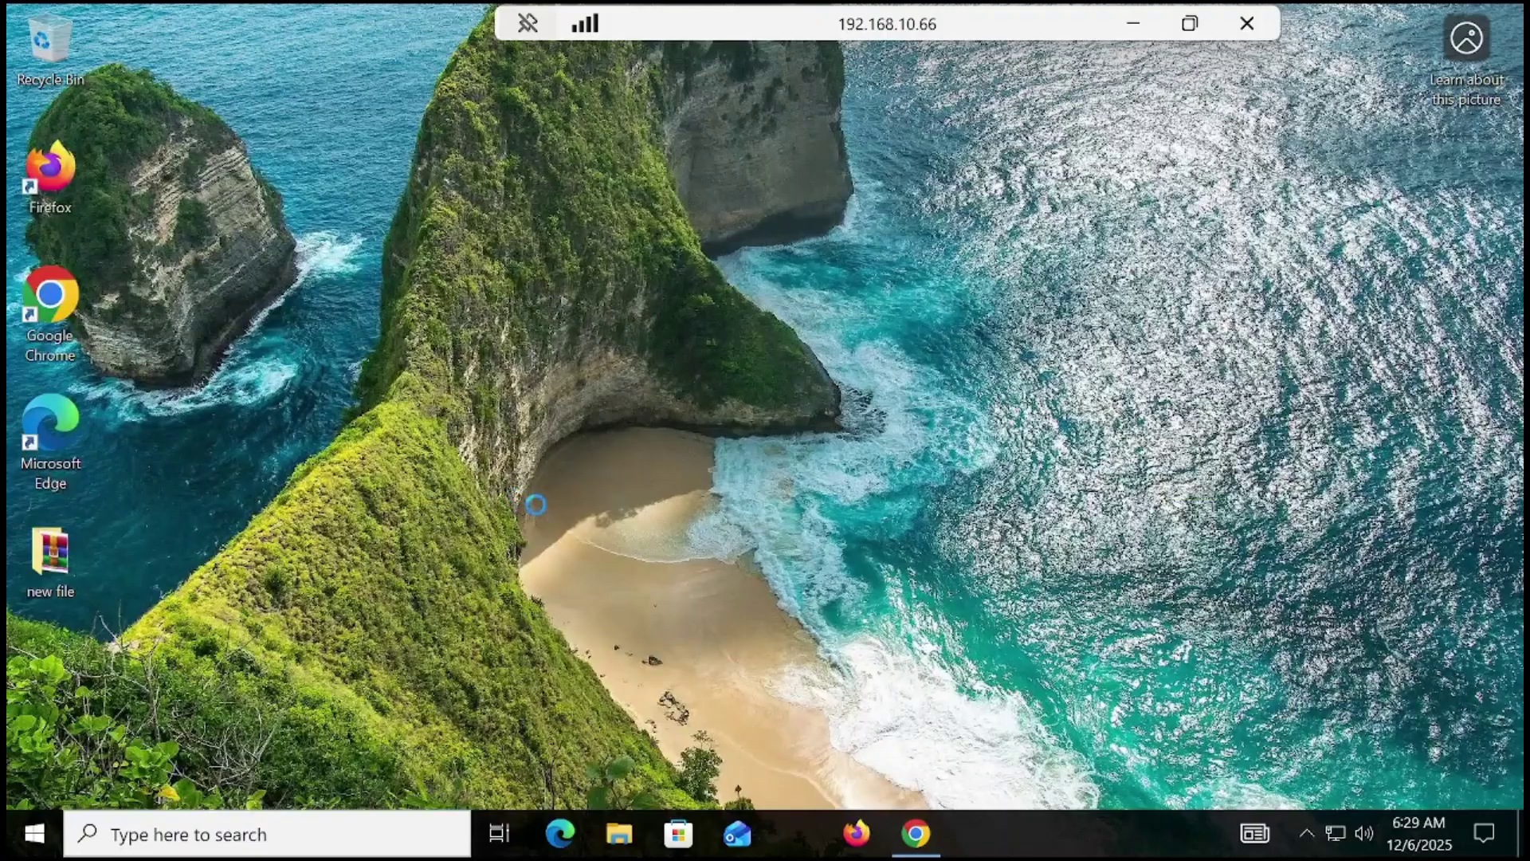
right_click(495, 475)
click(570, 544)
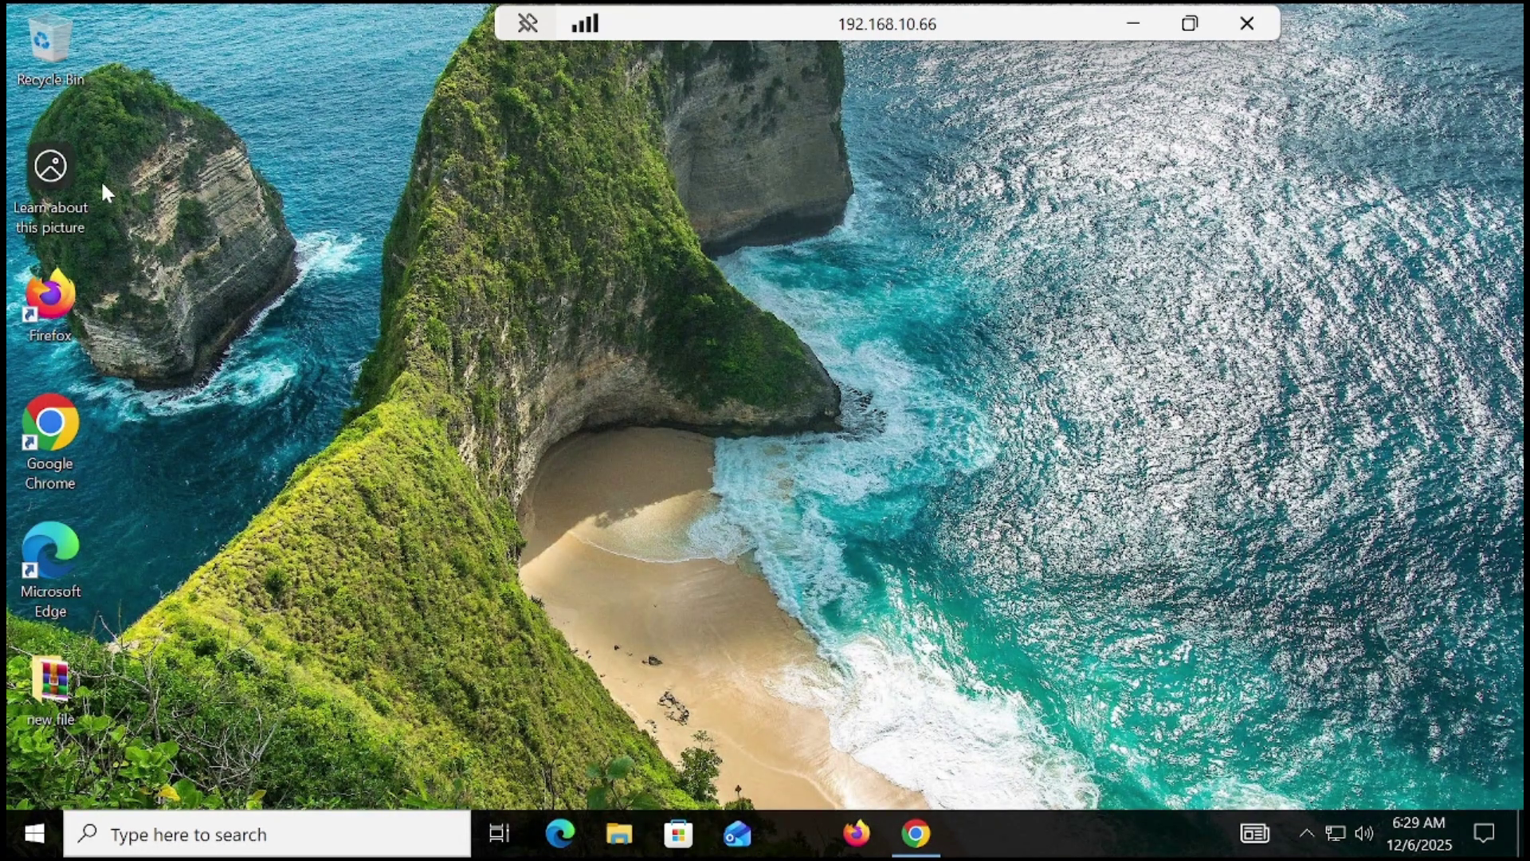
- Launch File Explorer and open the Downloads folder under This PC
click(24, 850)
click(25, 849)
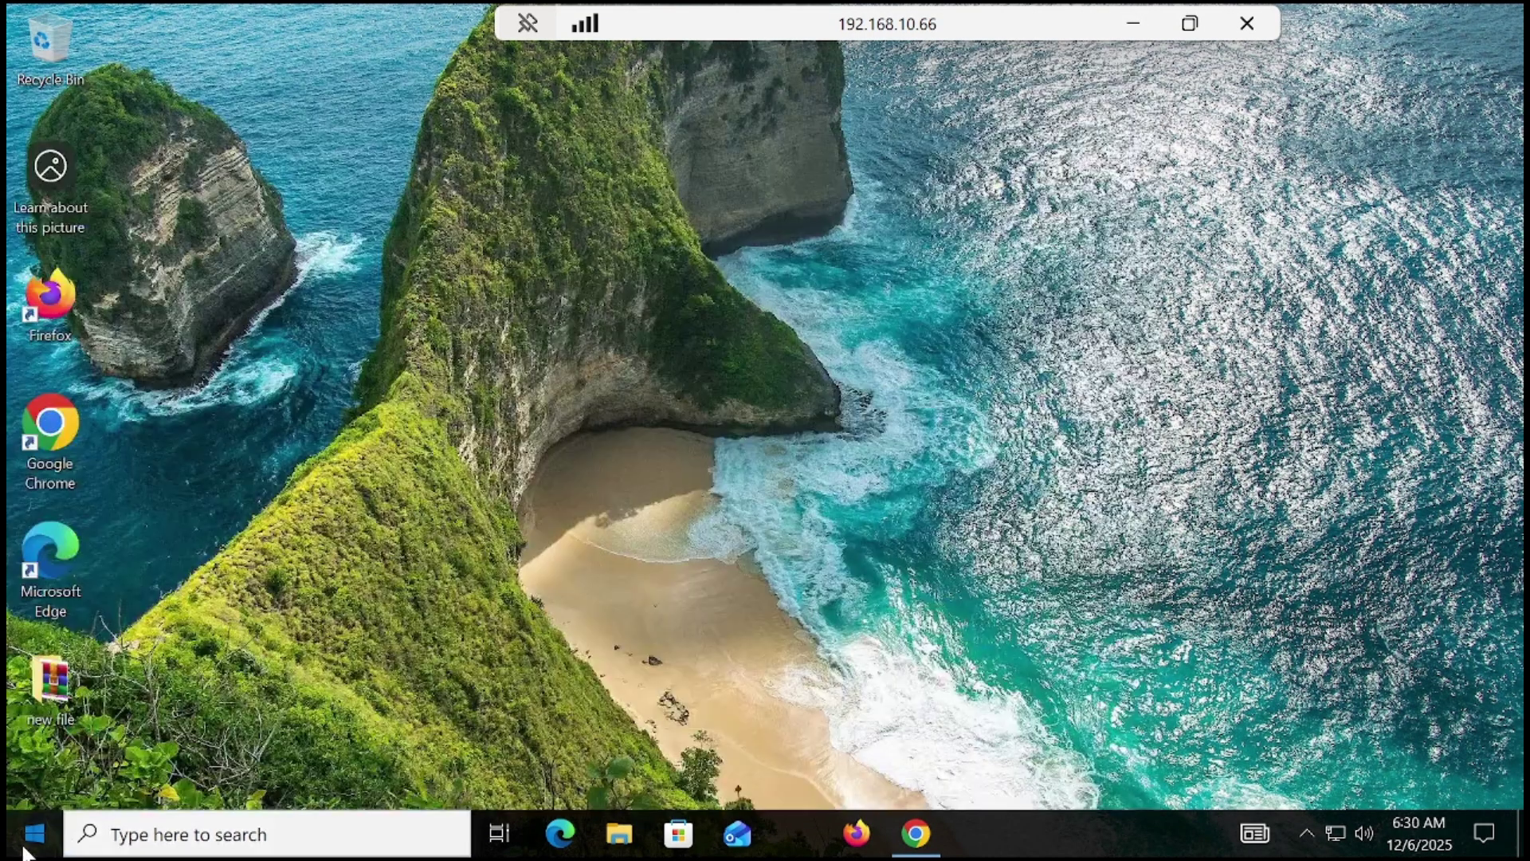
click(28, 849)
click(31, 850)
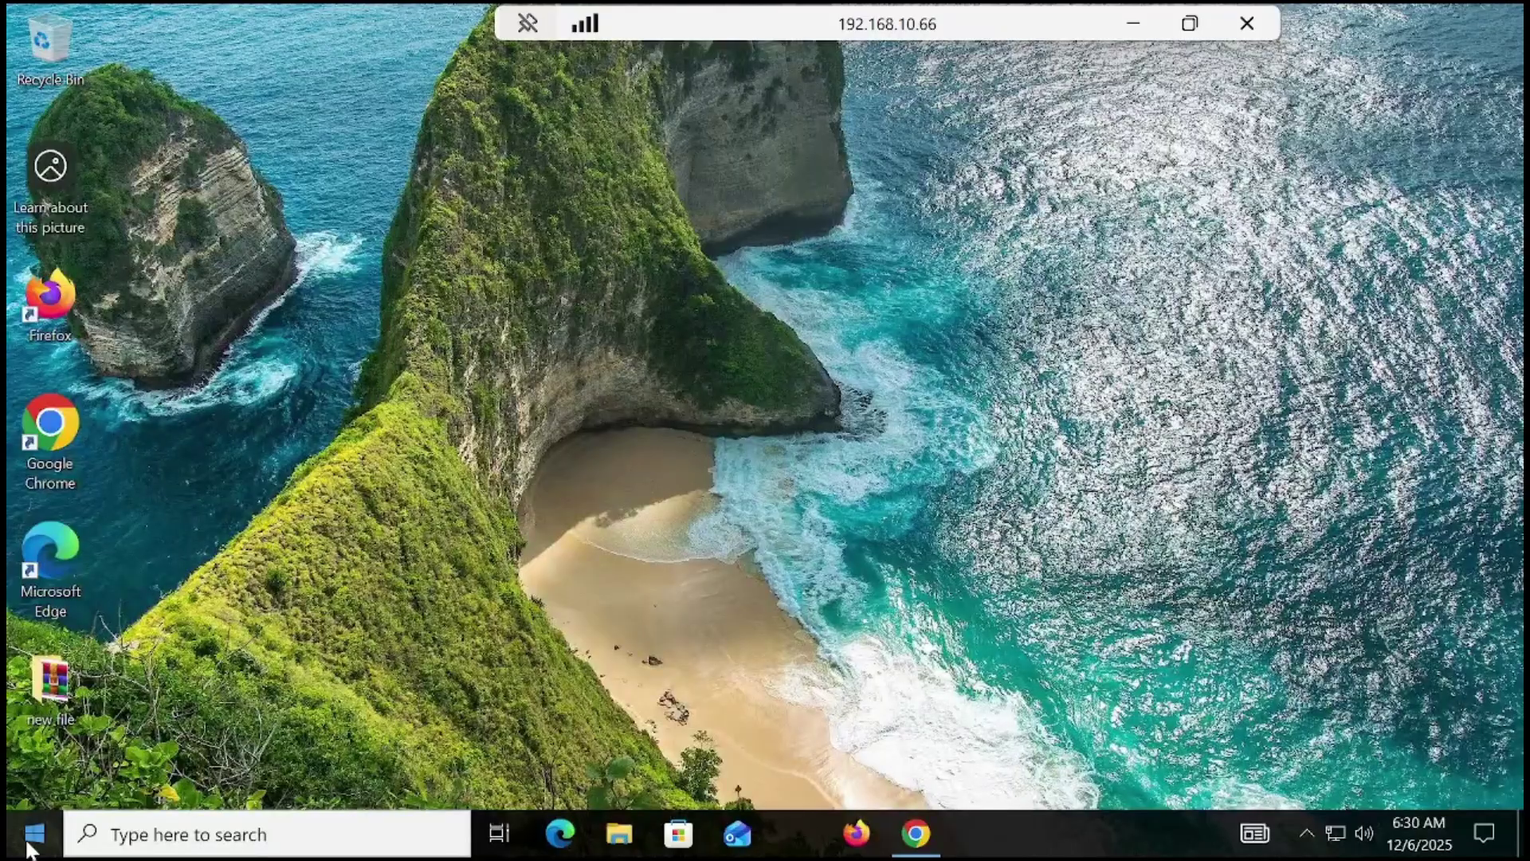
click(31, 849)
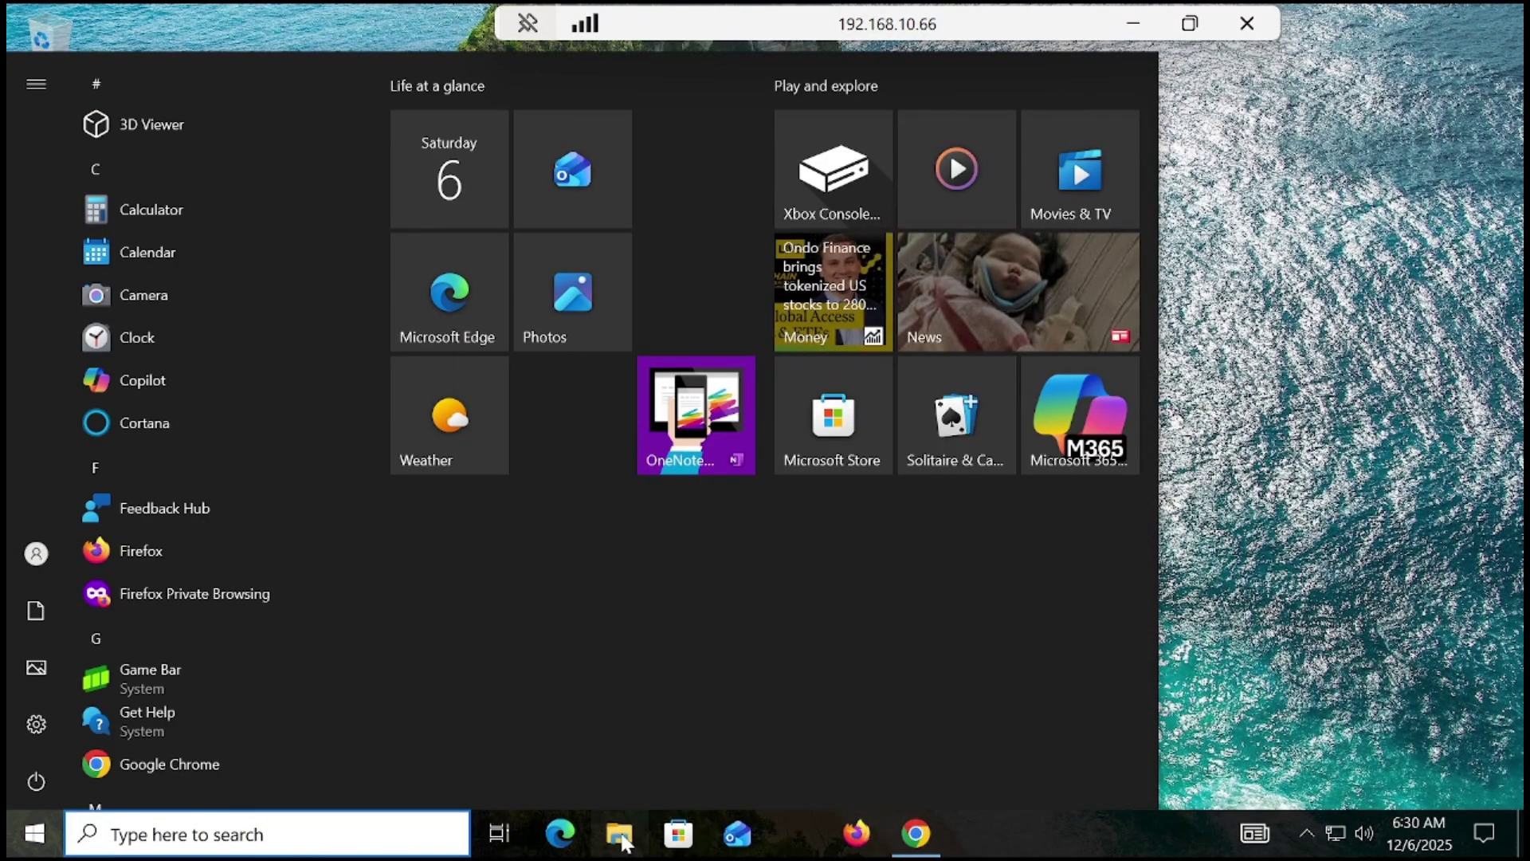
click(620, 835)
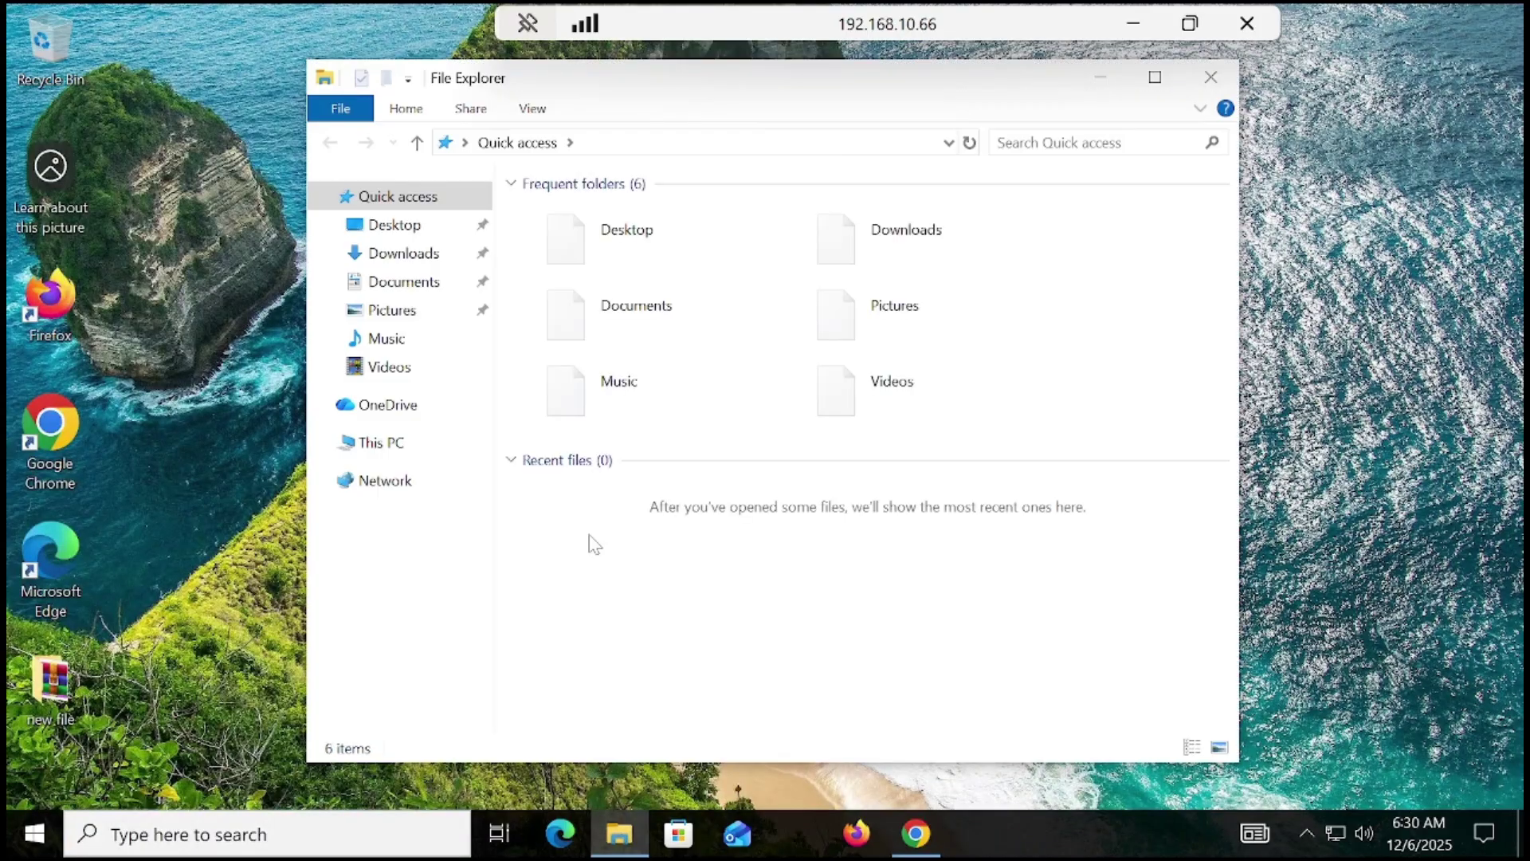
click(389, 448)
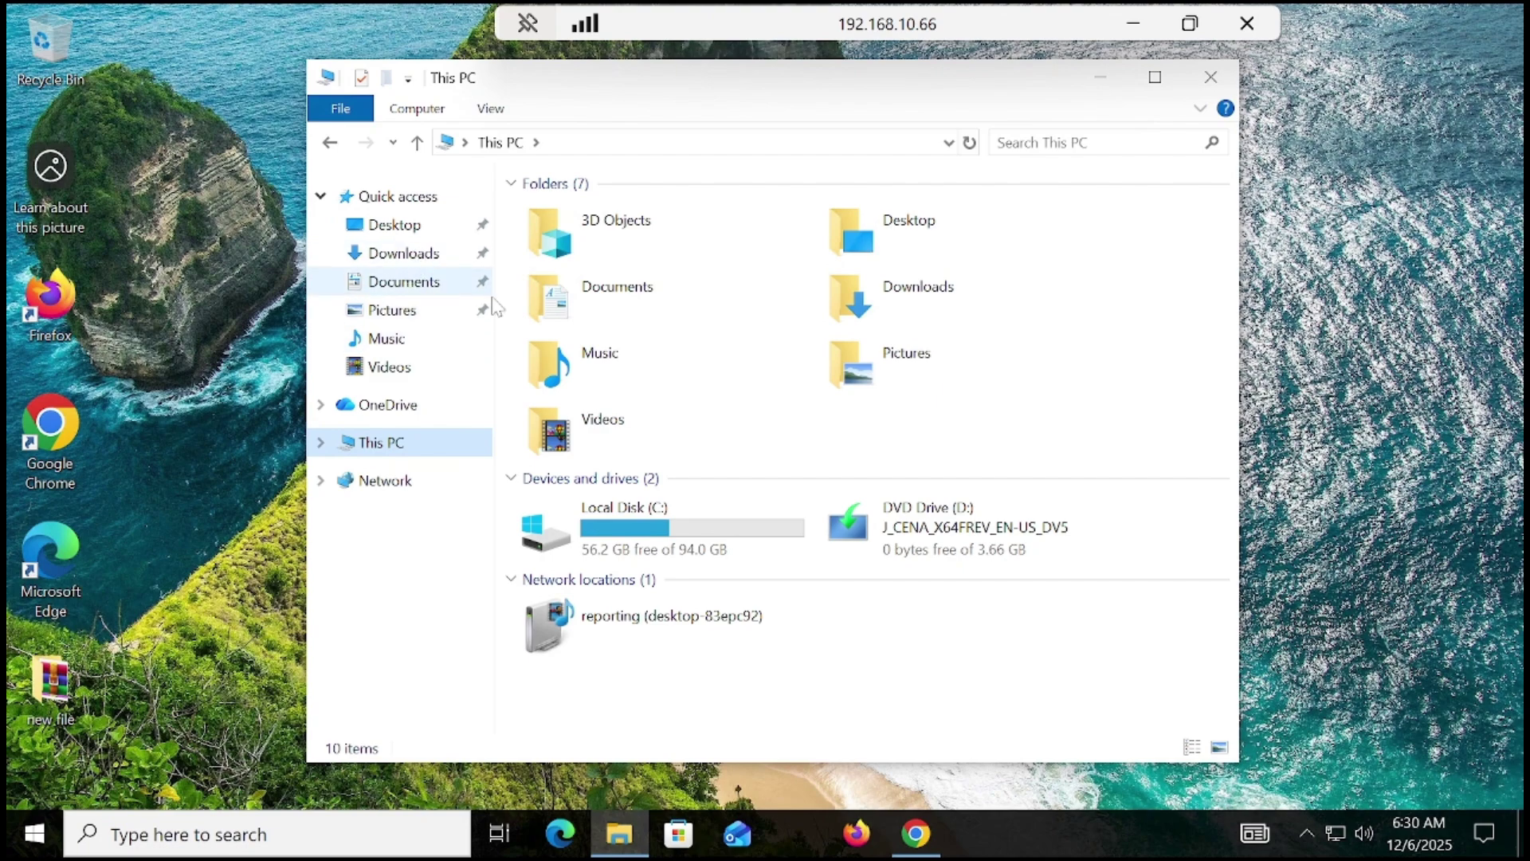
click(398, 253)
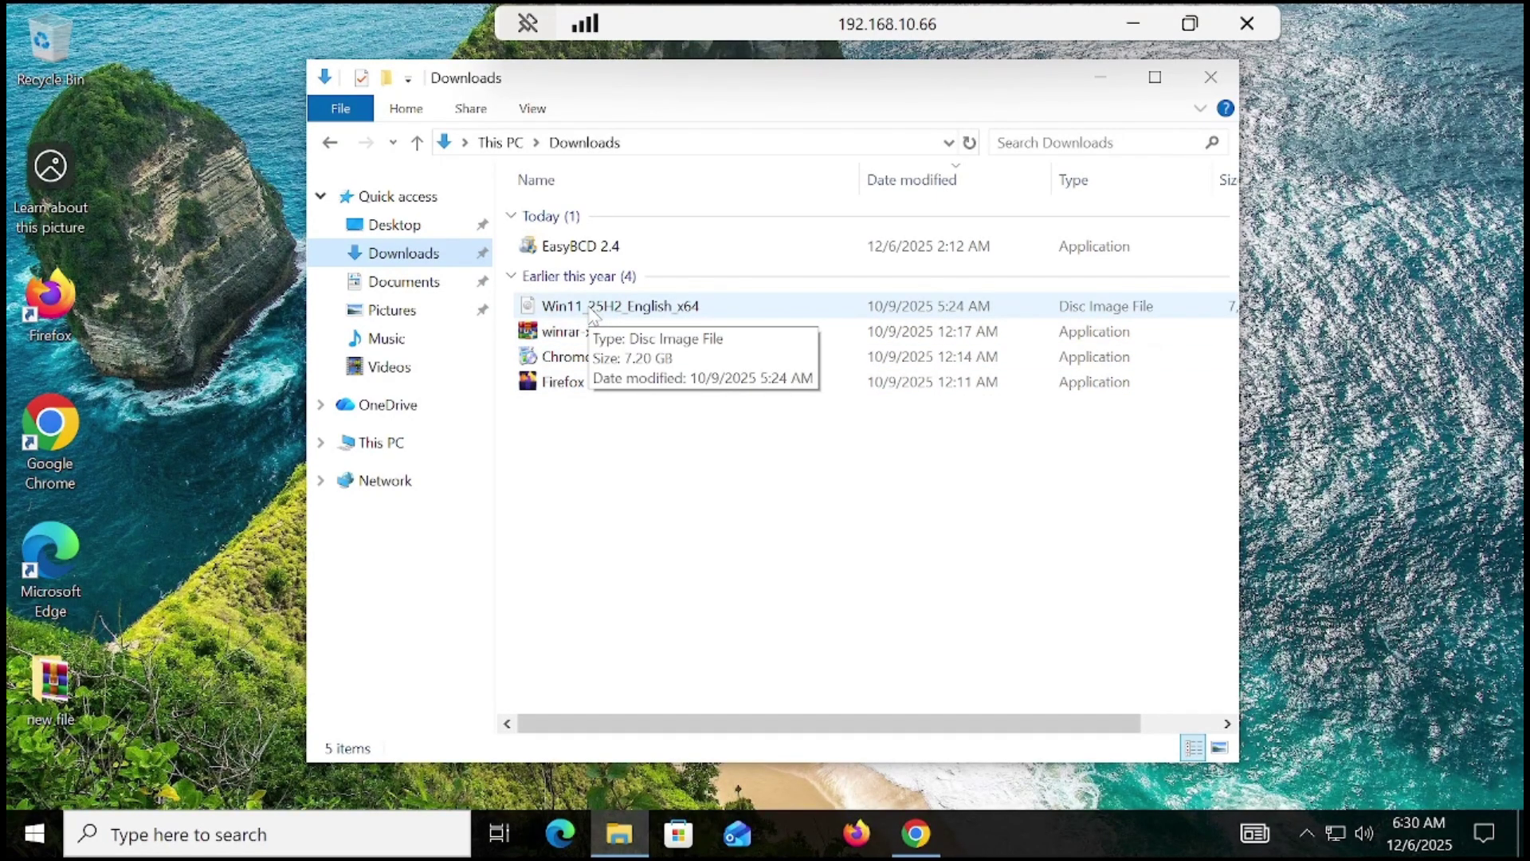
- Mount the Win11_25H2_English_x64 image despite the security warning, then minimize Explorer
right_click(594, 311)
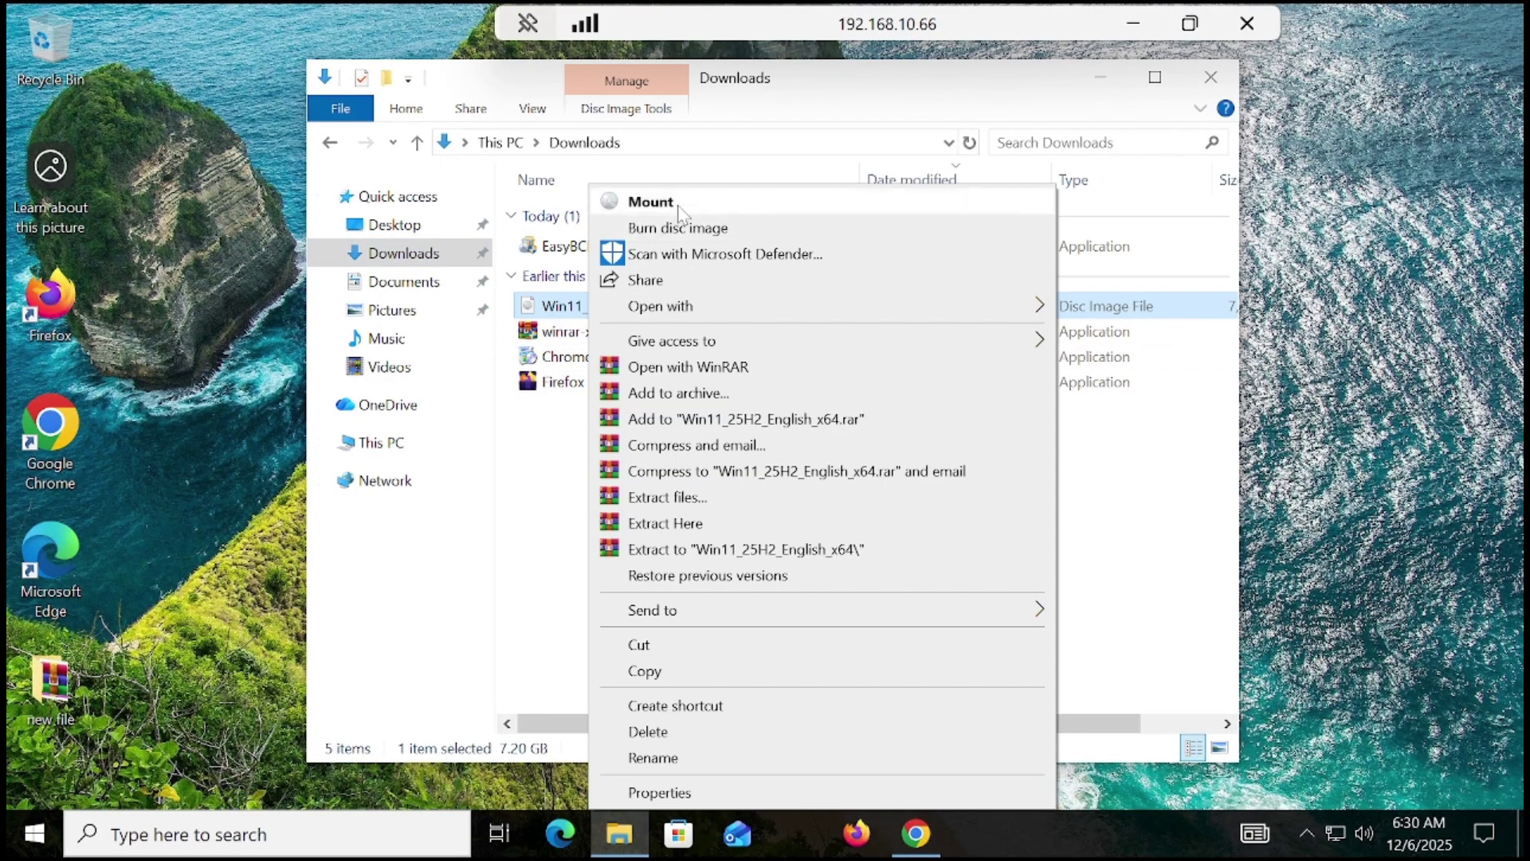
click(678, 206)
click(847, 451)
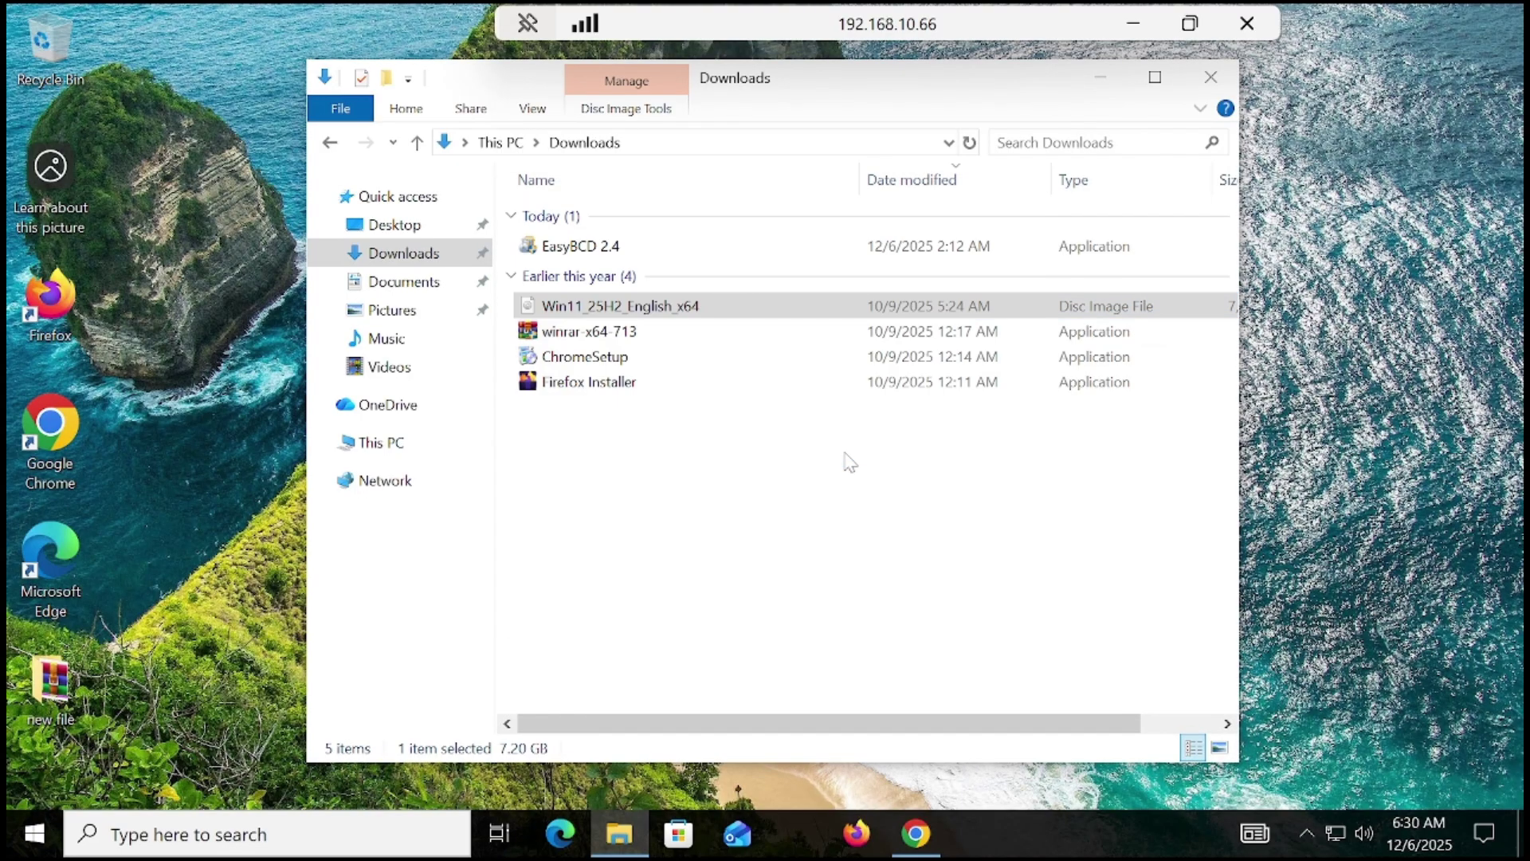
click(1104, 79)
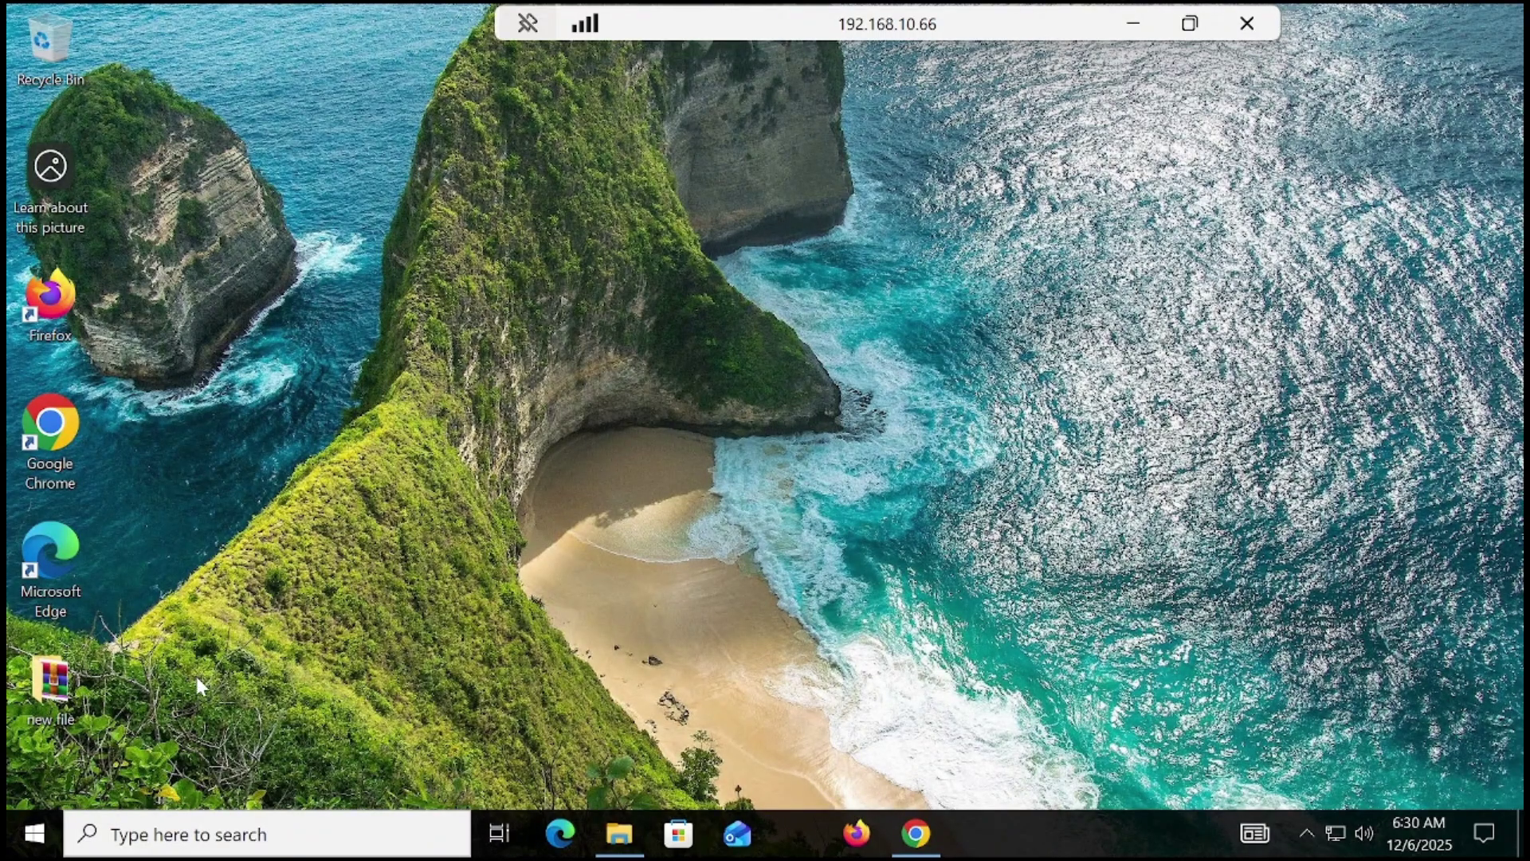
- Search 'compu' to open Computer Management and show Disk Management's view of Disk 0
click(44, 833)
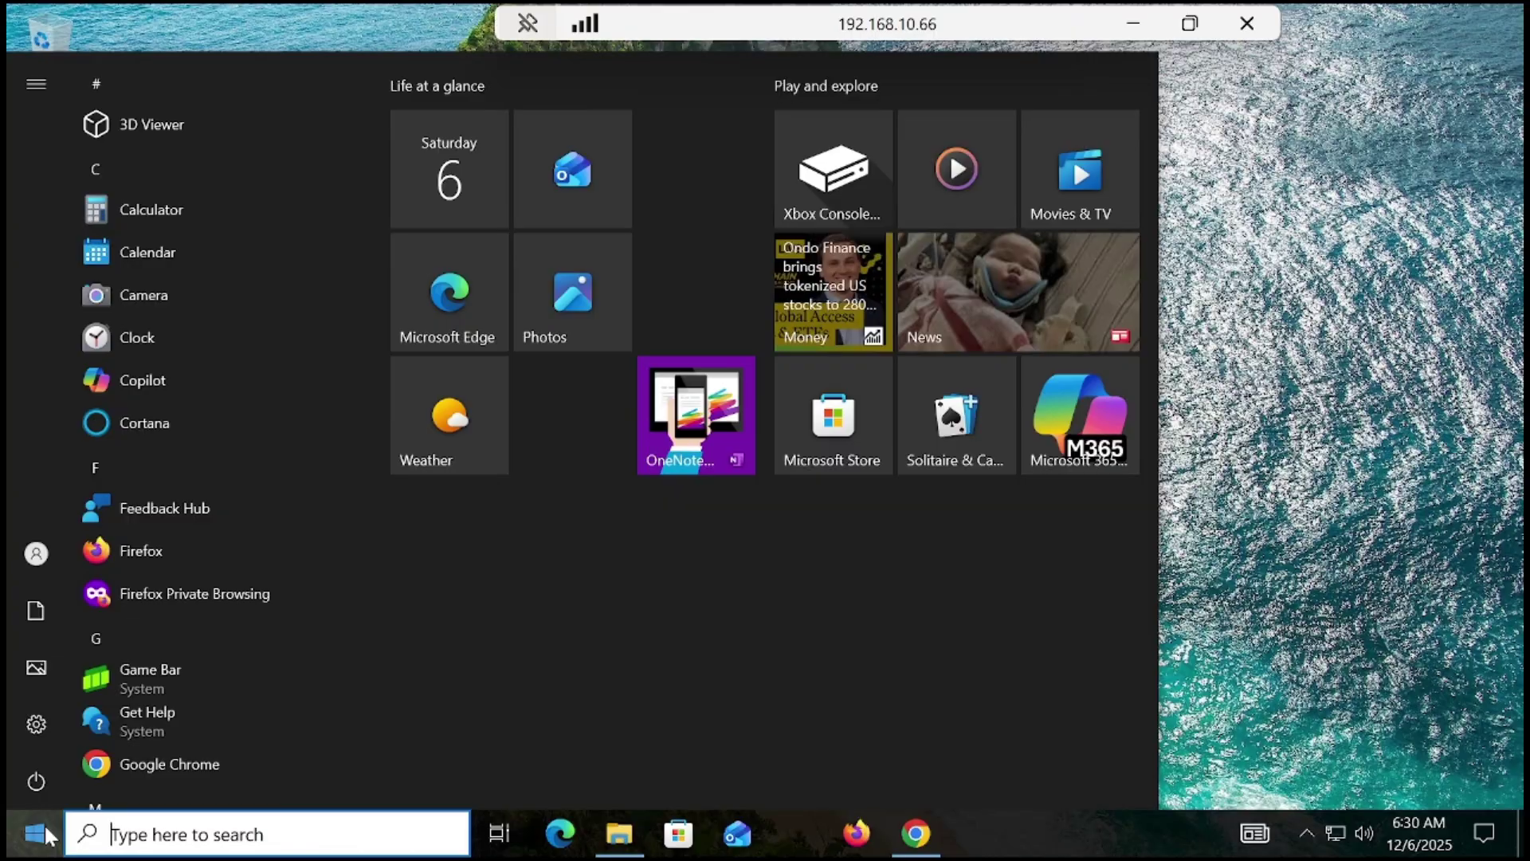
text(comp)
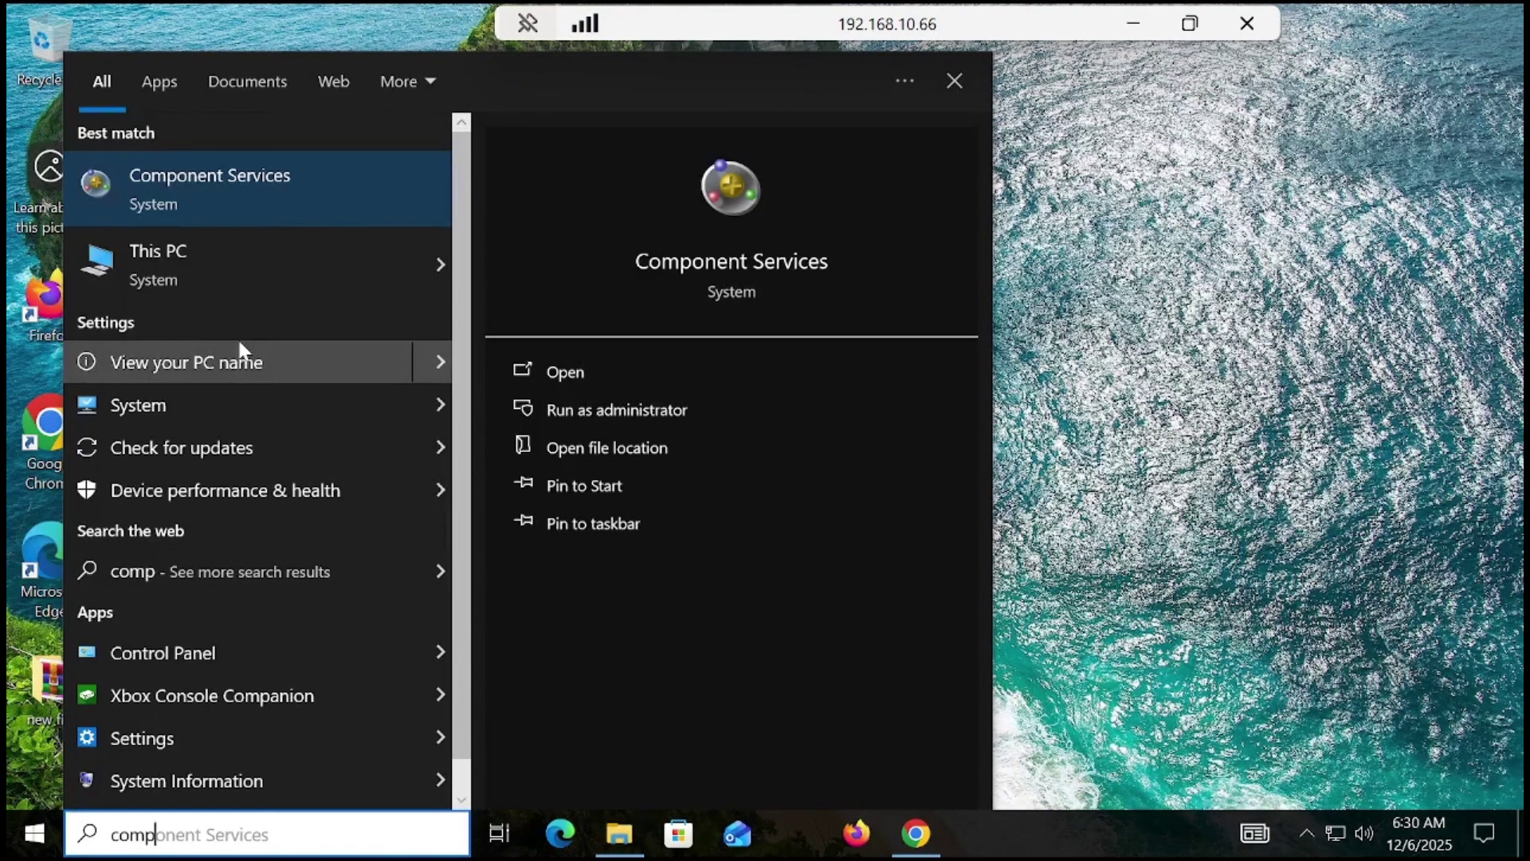
key(BackSpace)
text(pu)
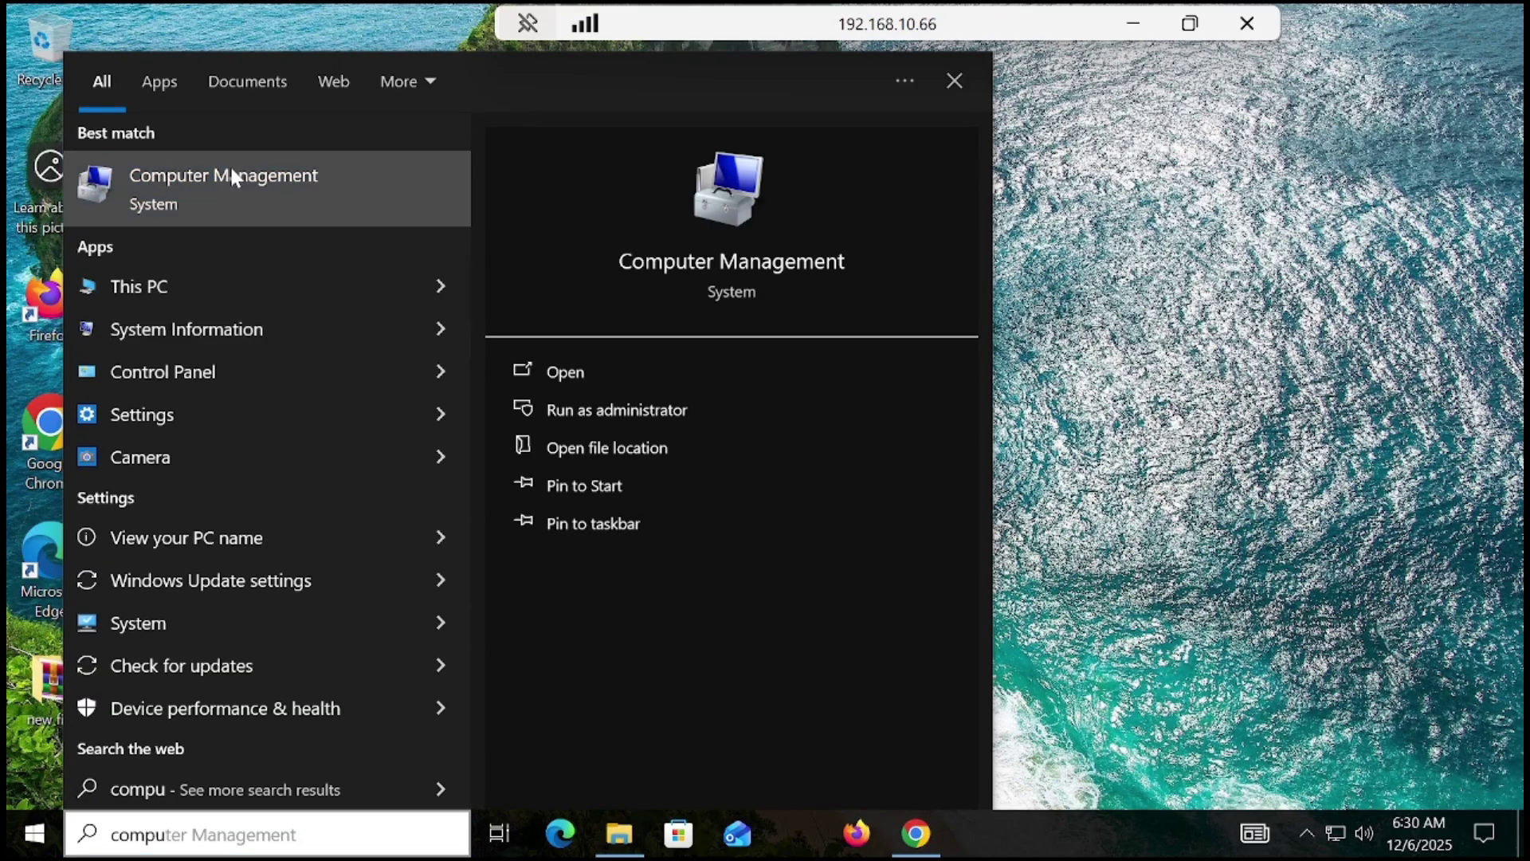
click(231, 179)
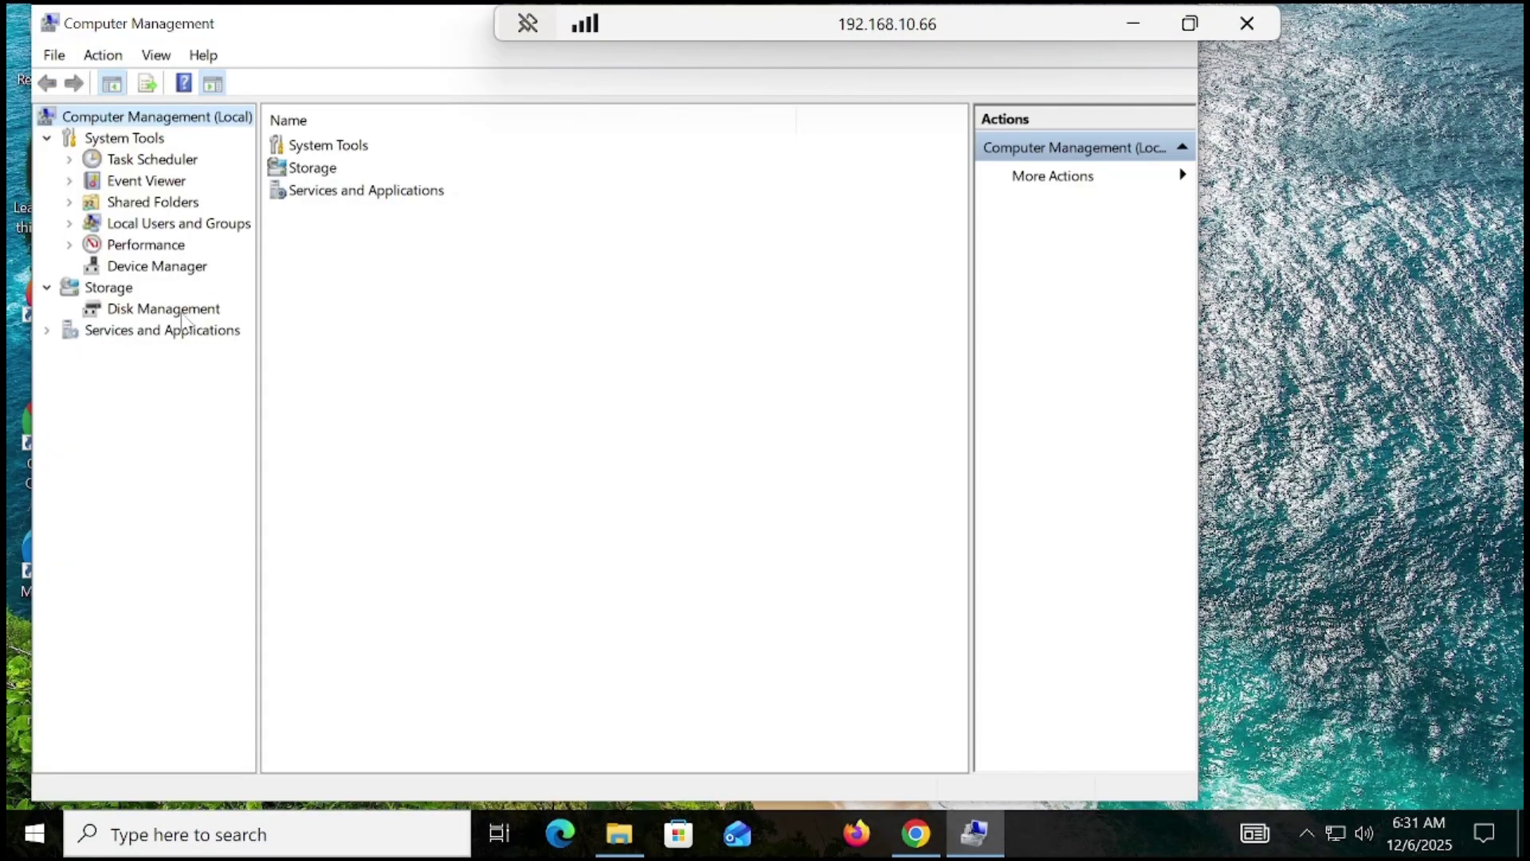
click(167, 328)
click(170, 314)
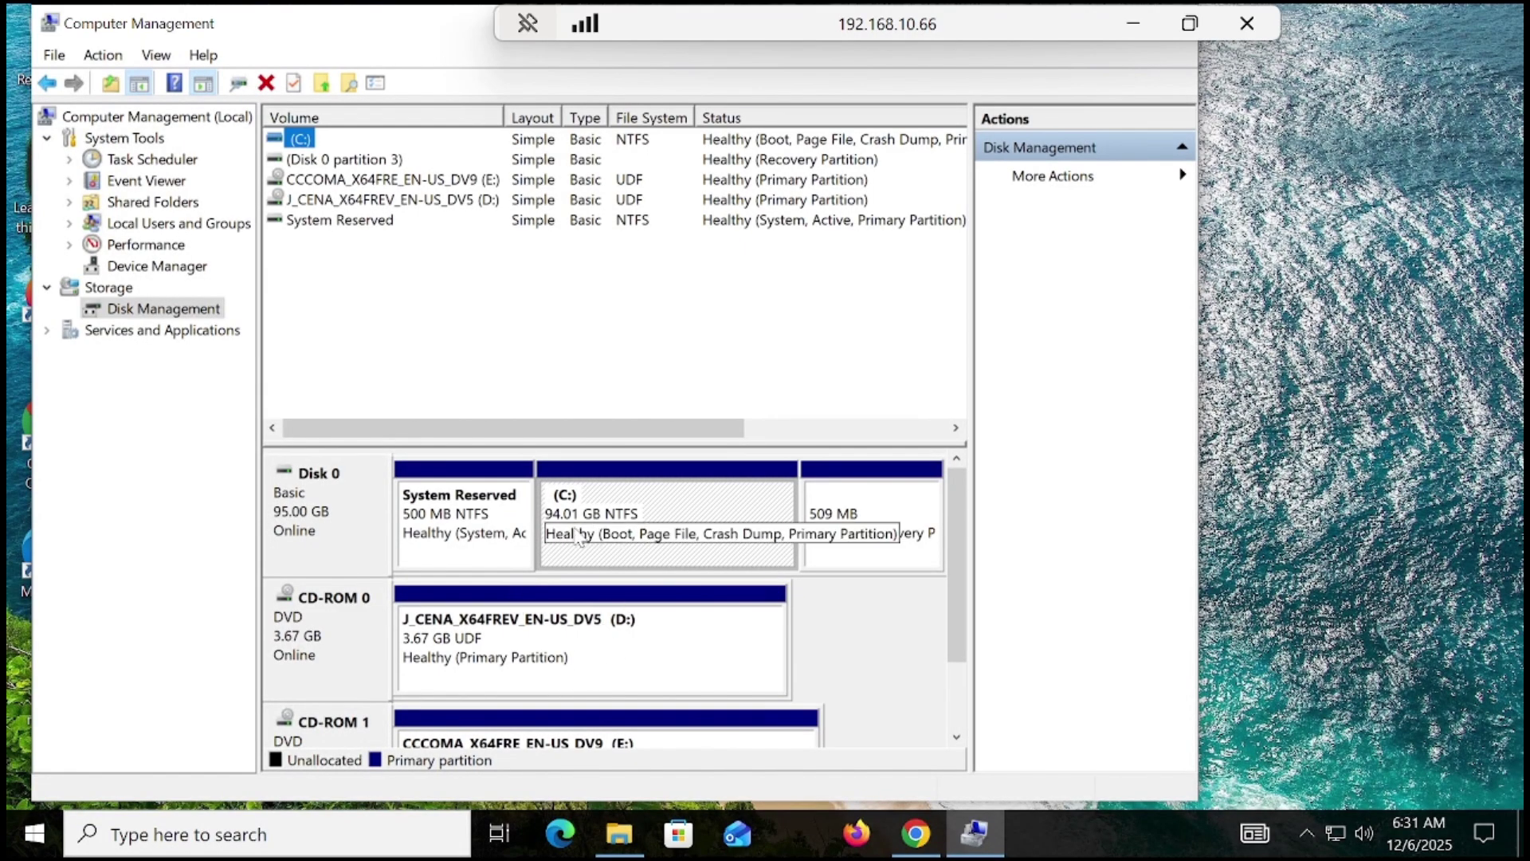
- Shrink the C: volume by 10240 MB
right_click(640, 532)
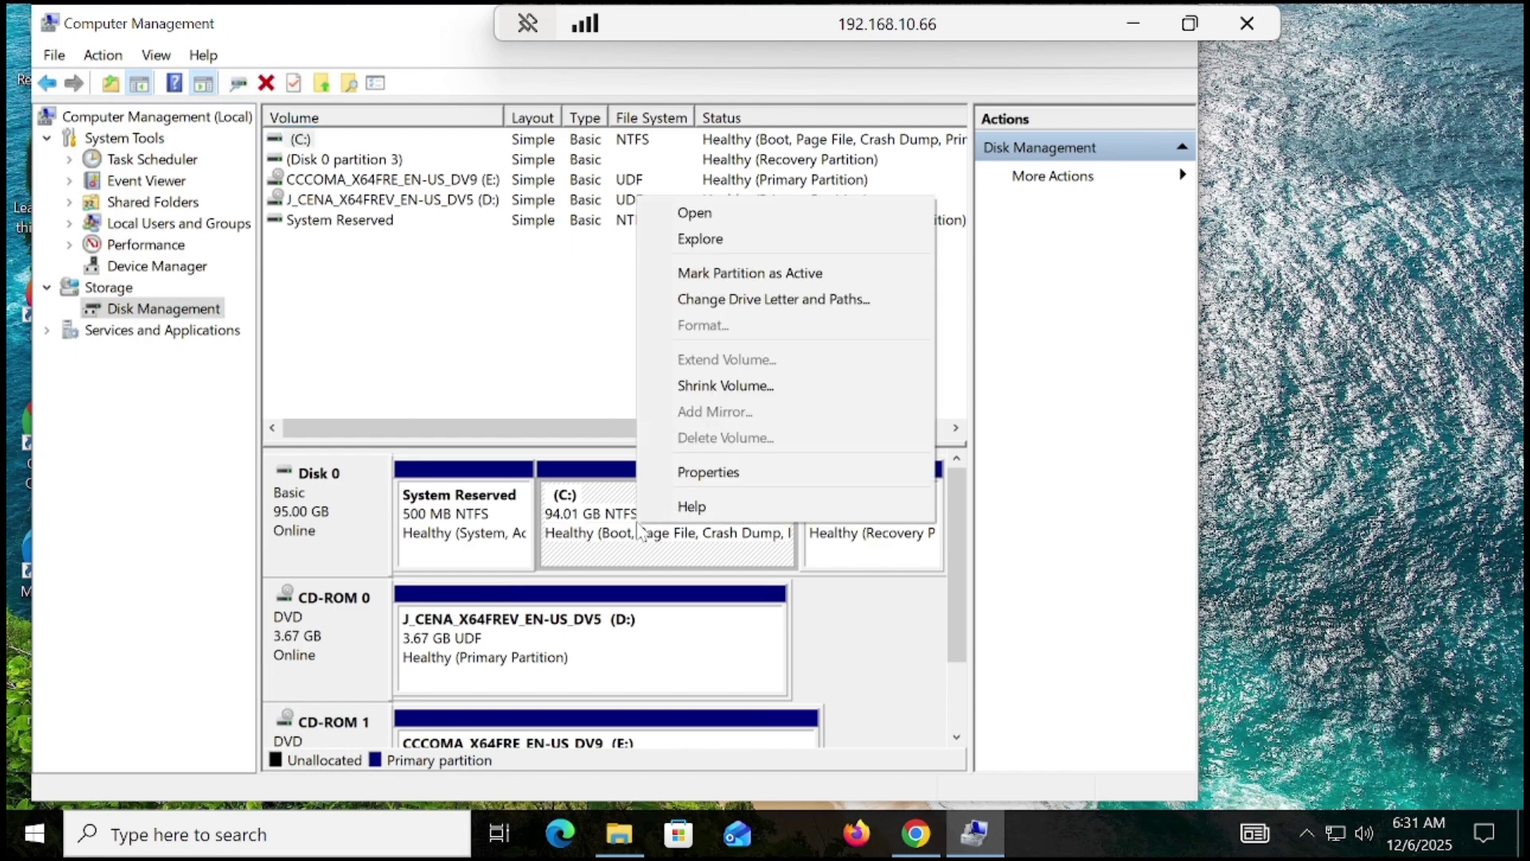
click(712, 386)
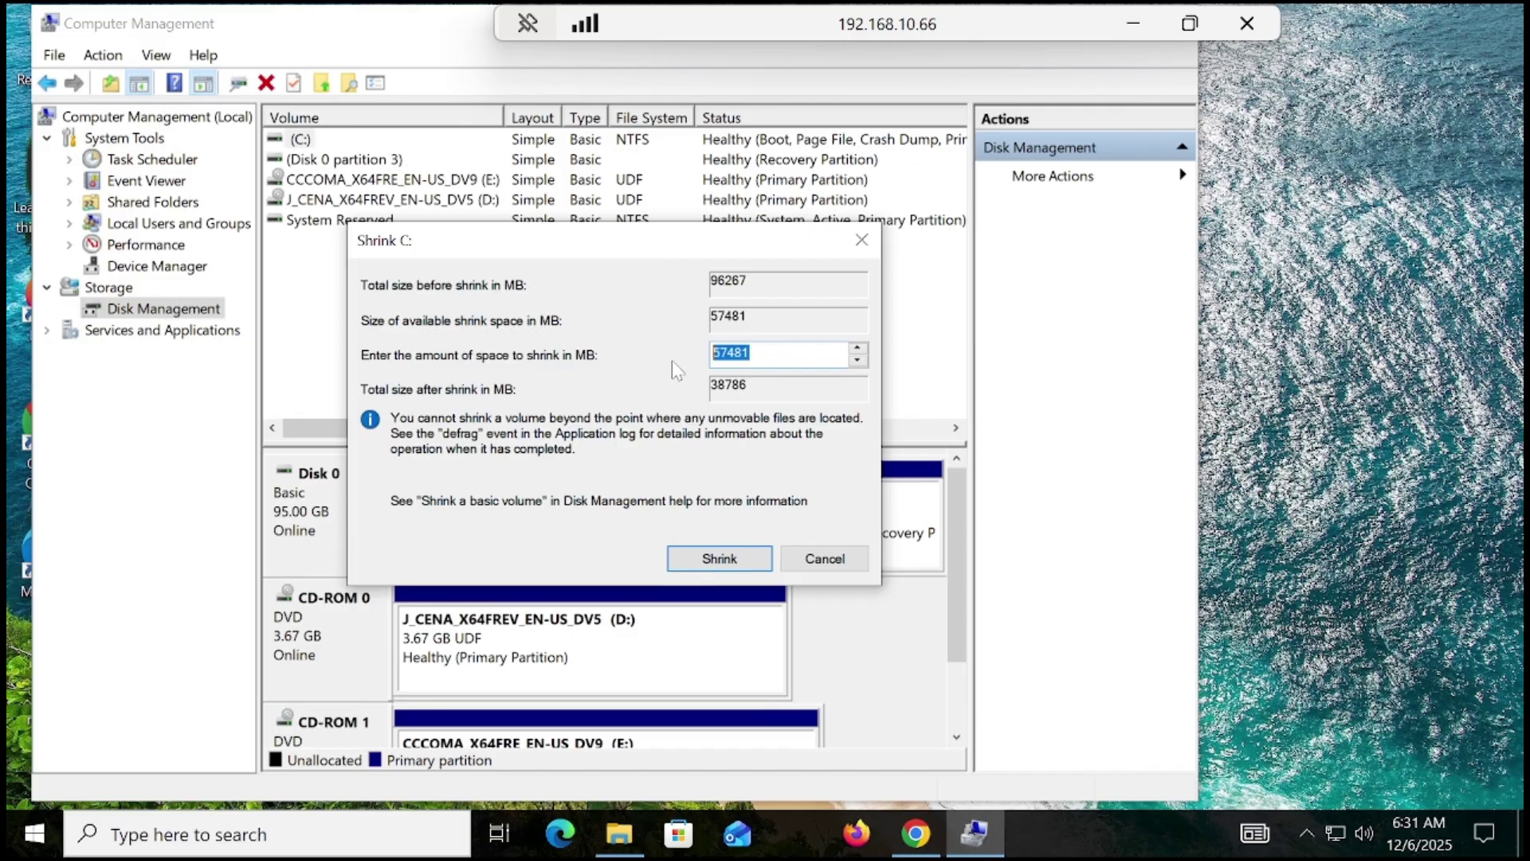
text(10240)
click(741, 562)
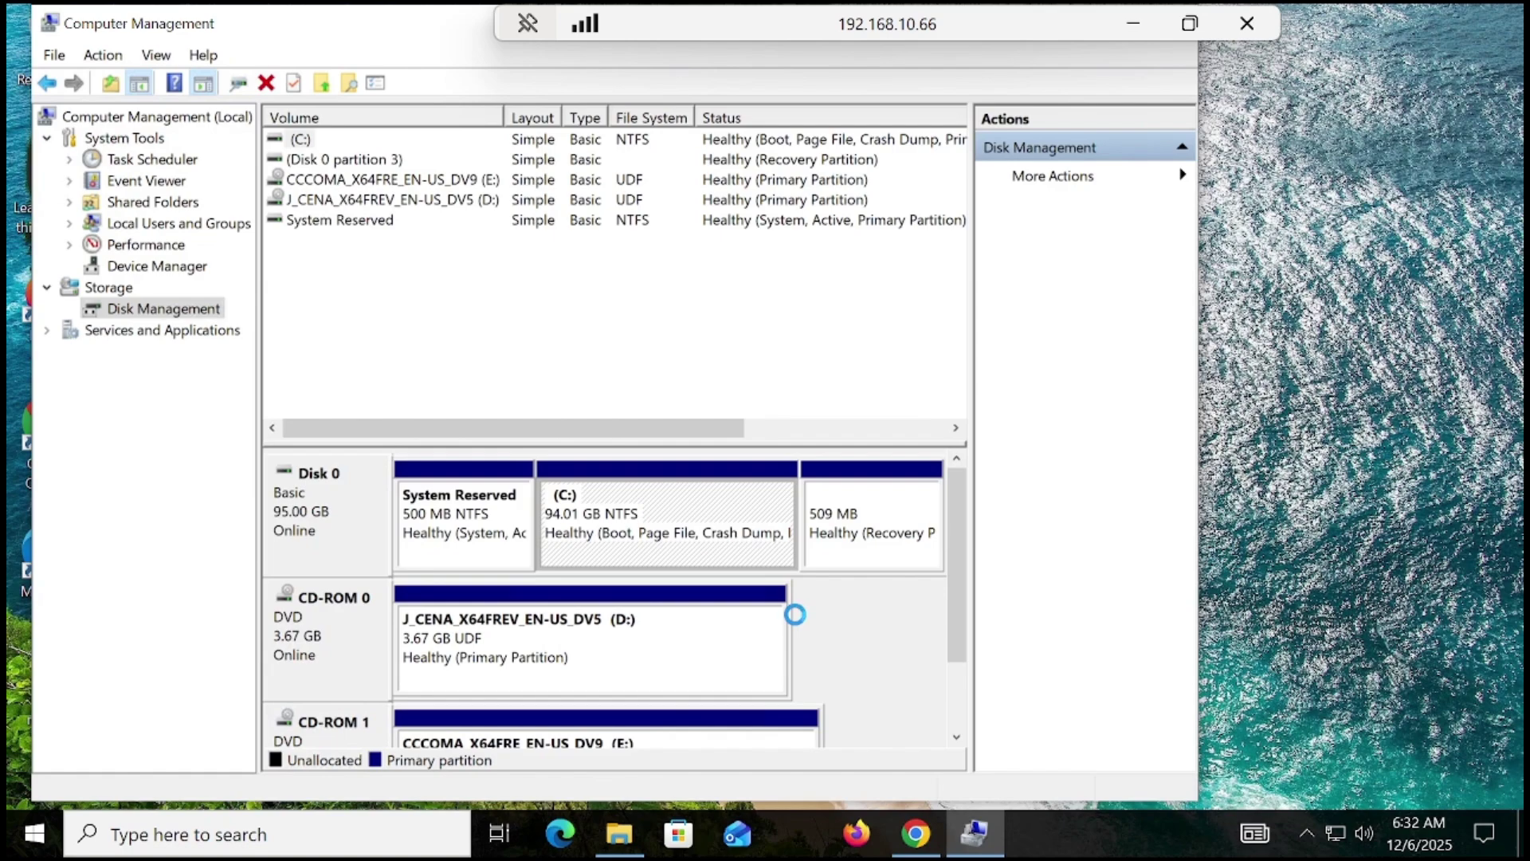
- Create a full-size NTFS simple volume with drive letter F in the 10.00 GB unallocated space
right_click(748, 532)
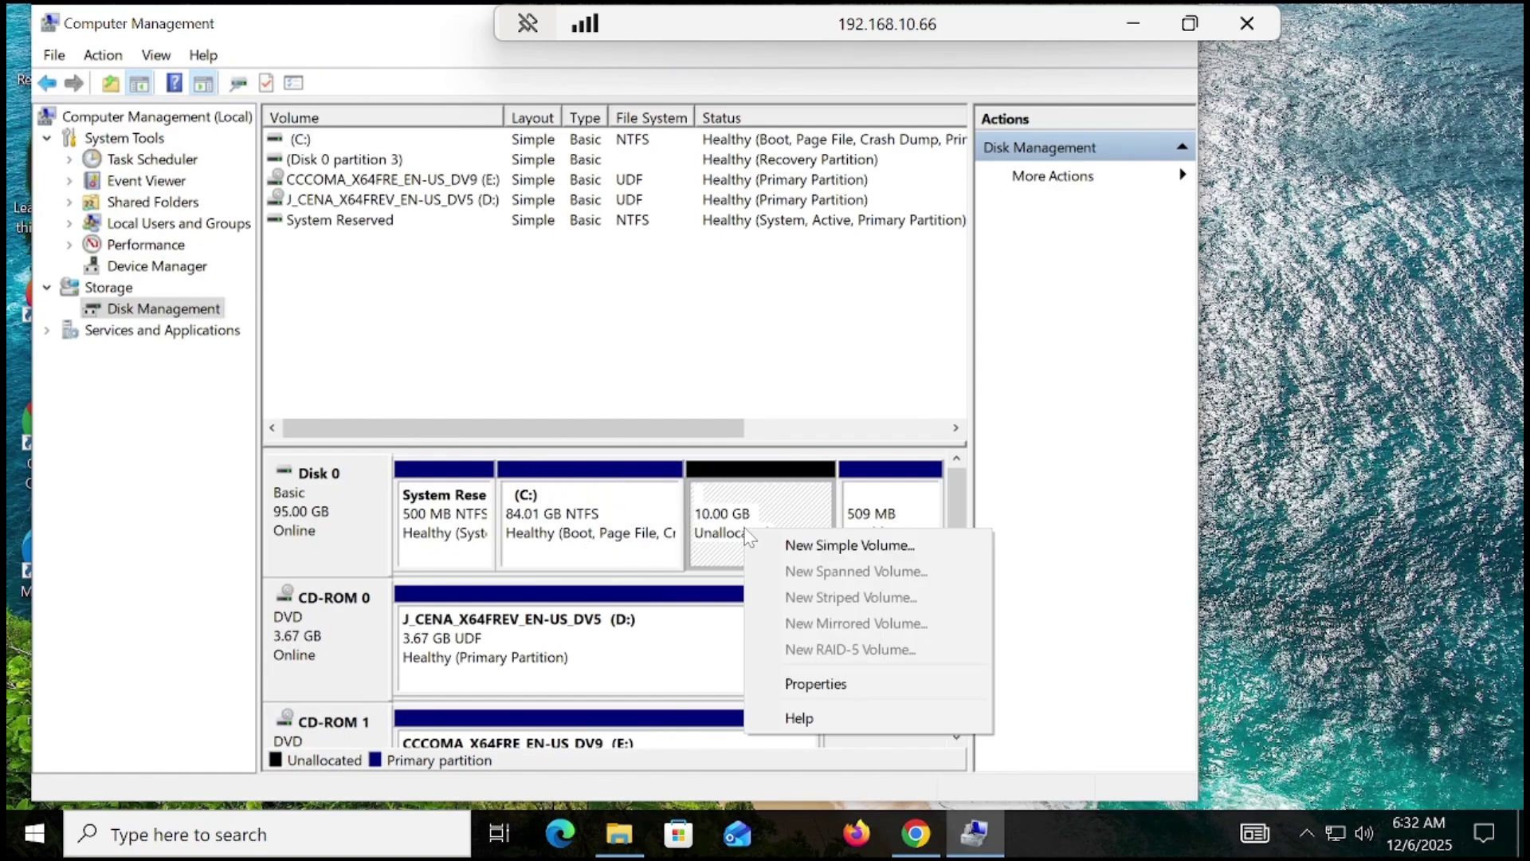
click(845, 545)
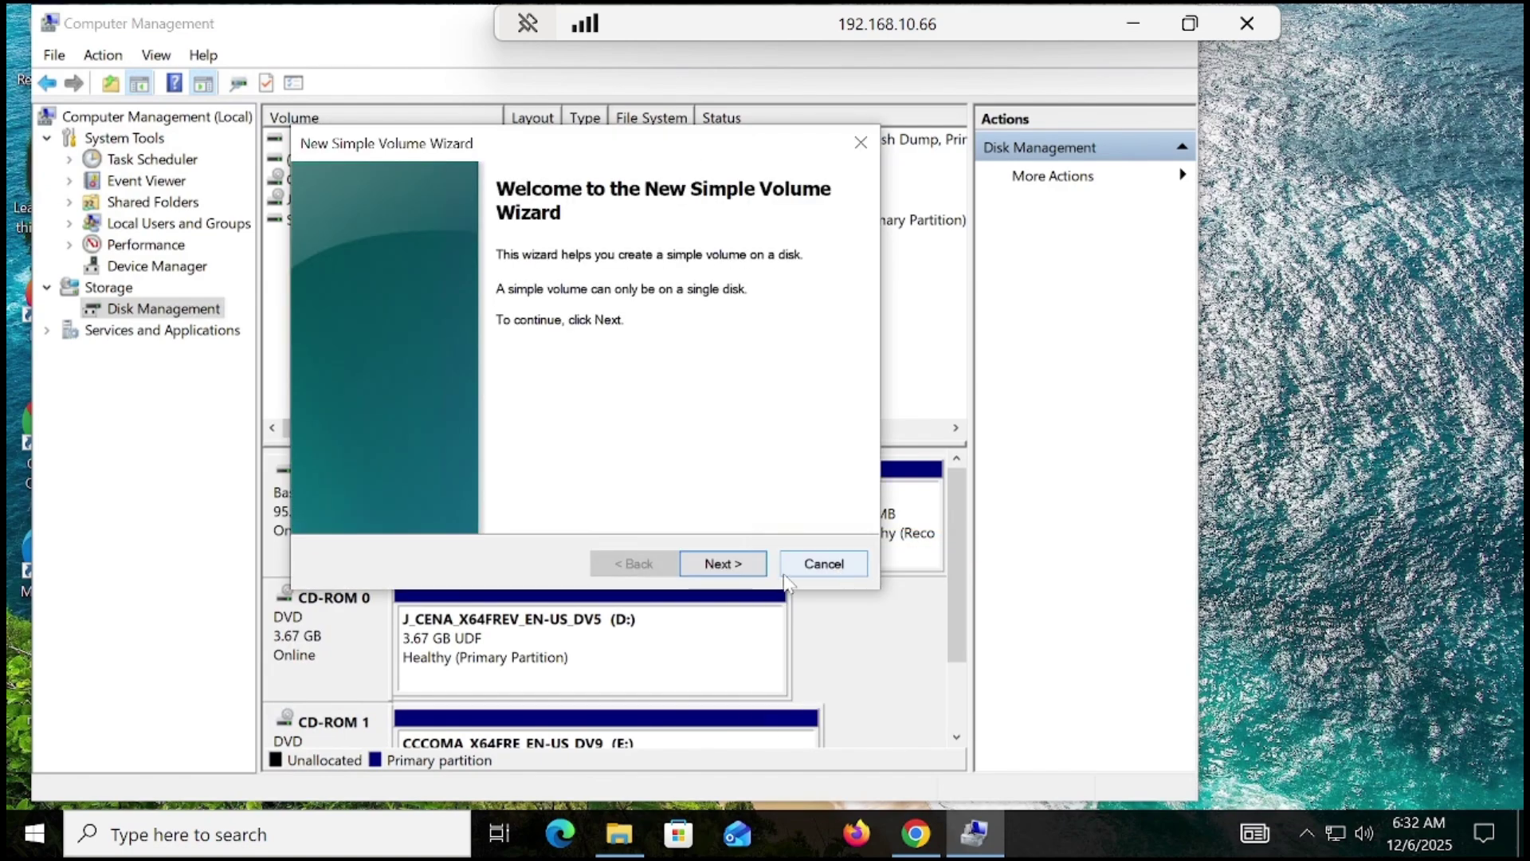
click(724, 564)
click(723, 564)
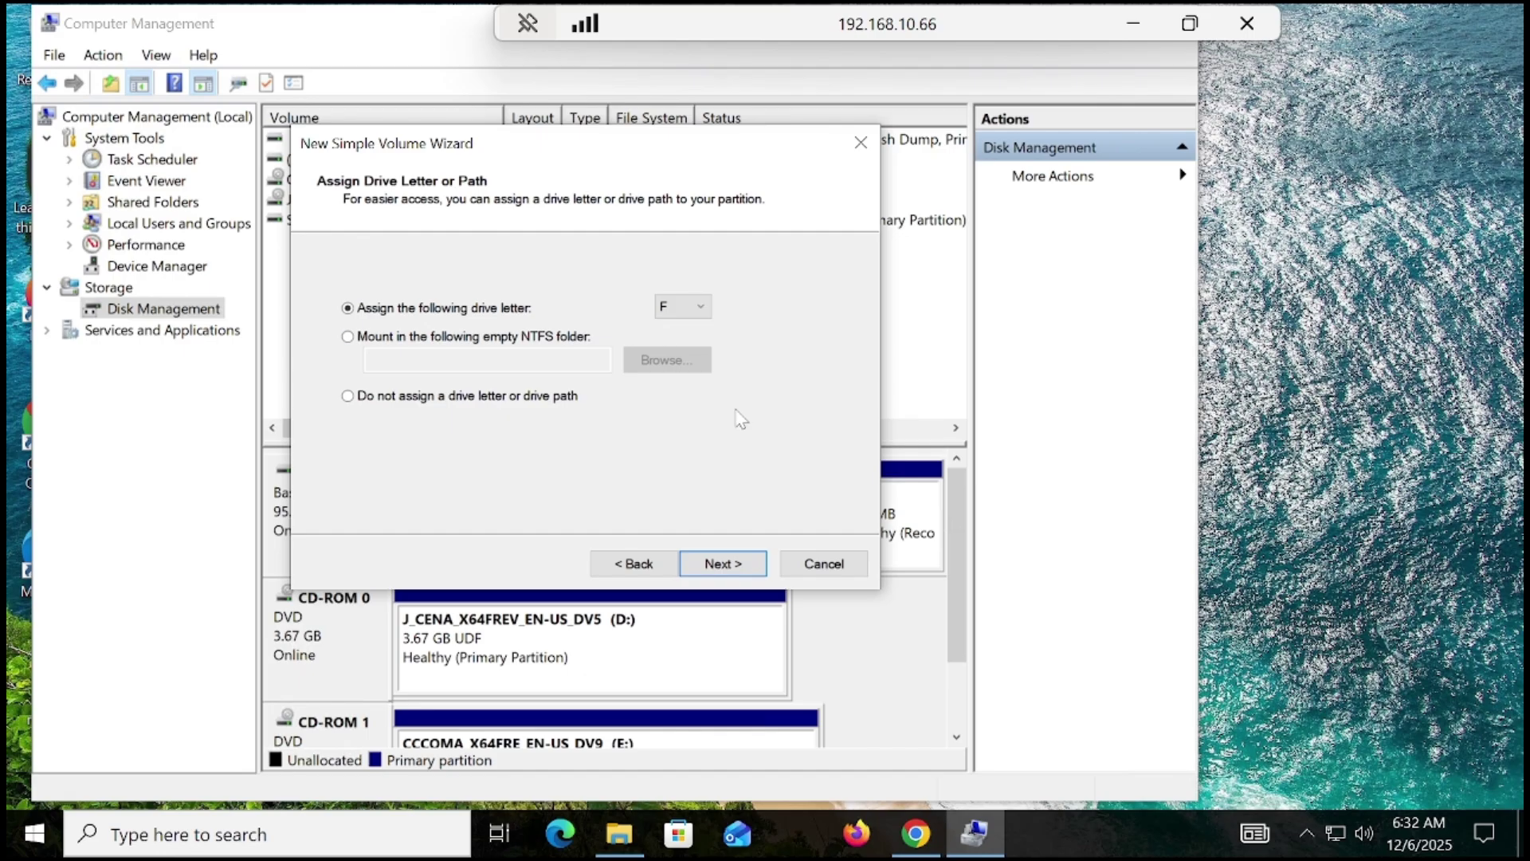
click(725, 566)
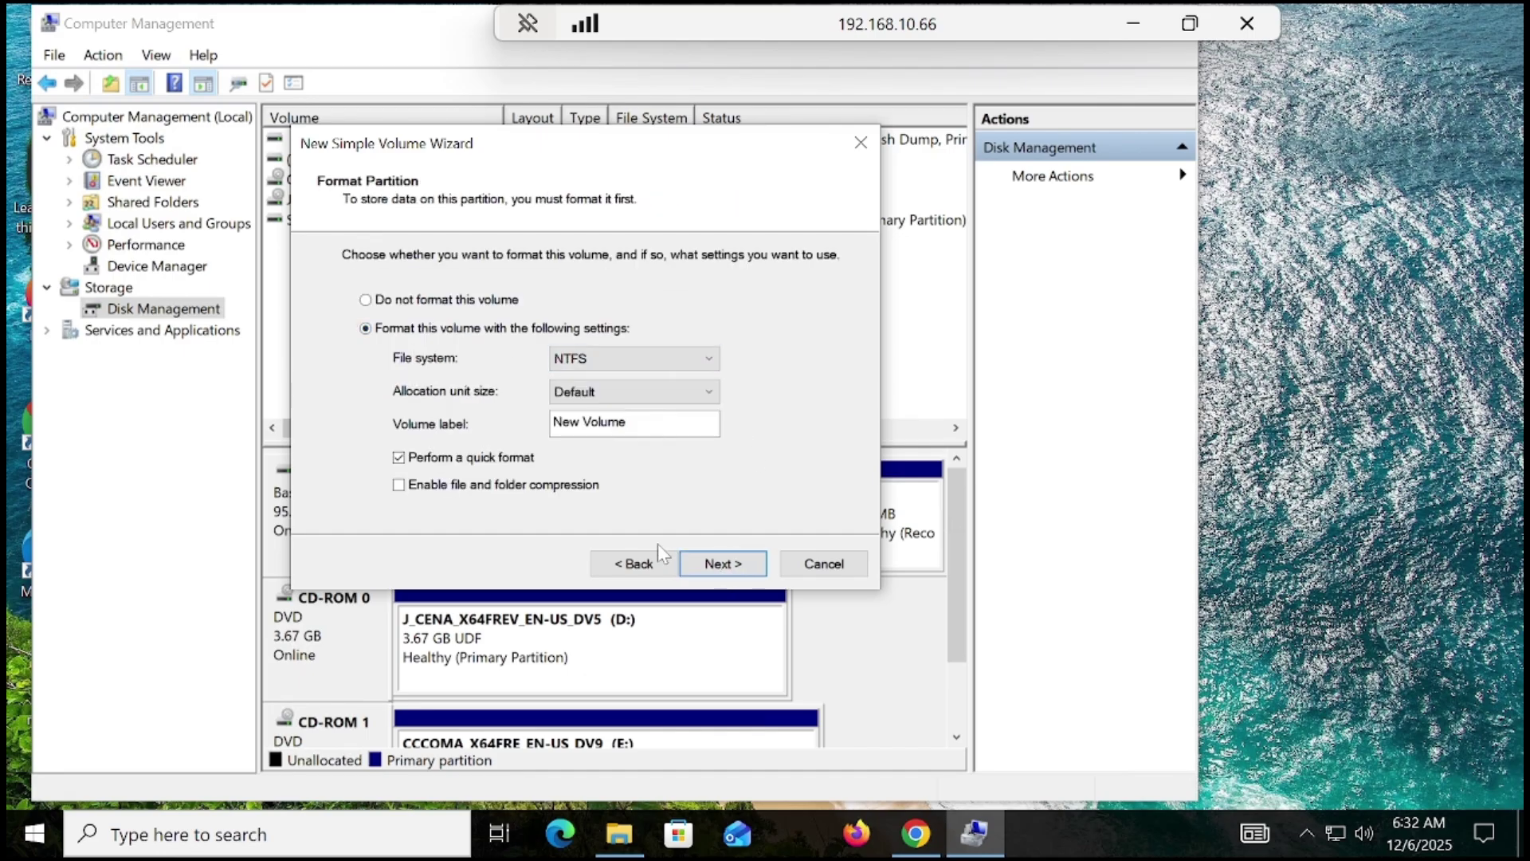
click(723, 564)
click(722, 563)
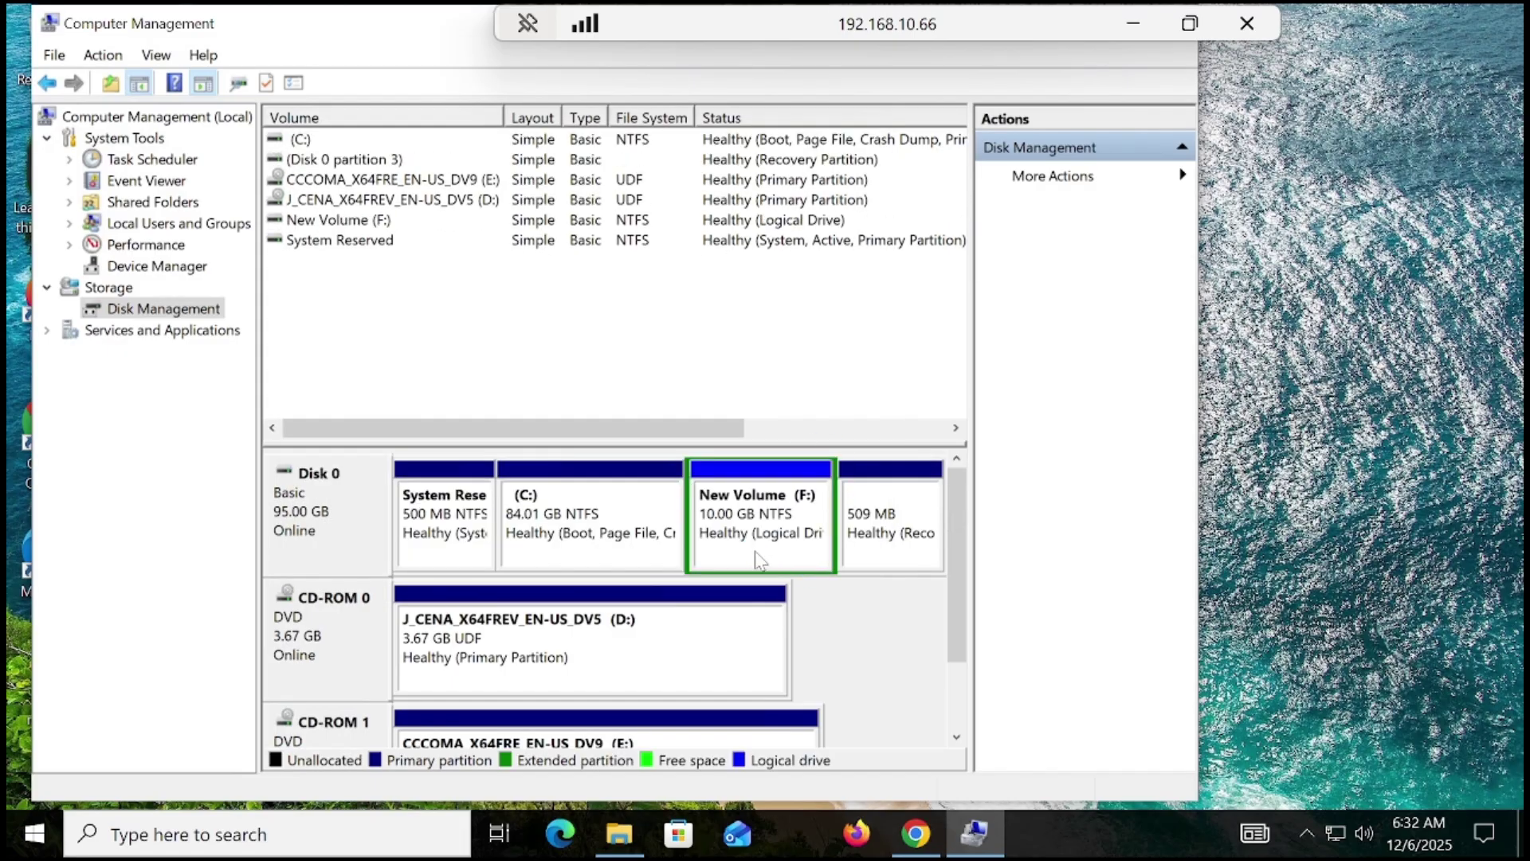
- Close Computer Management and open File Explorer on DVD Drive (E:)
right_click(767, 502)
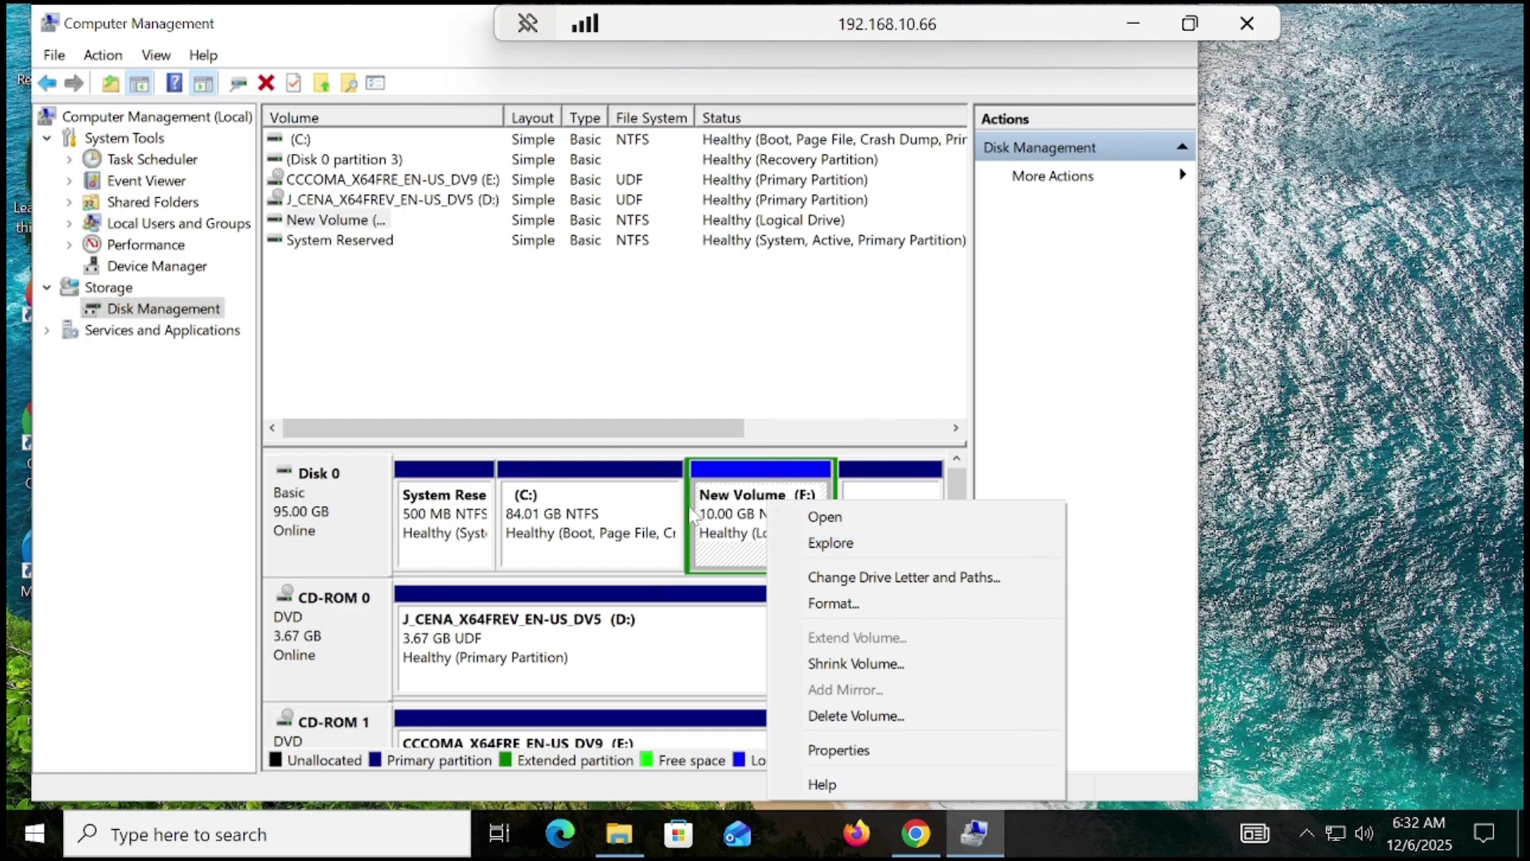
click(427, 27)
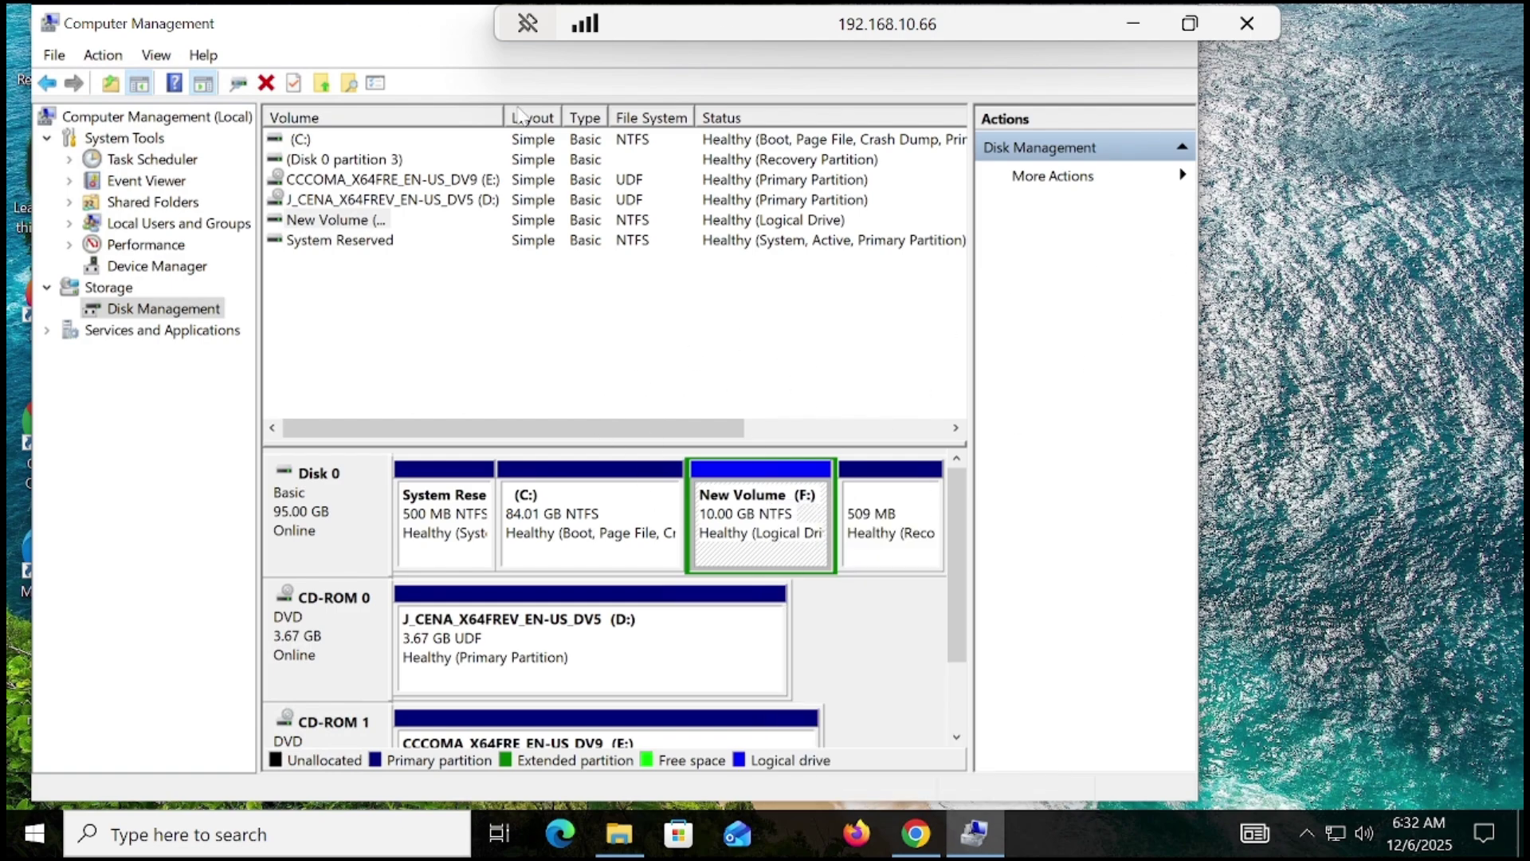
drag(444, 29, 557, 122)
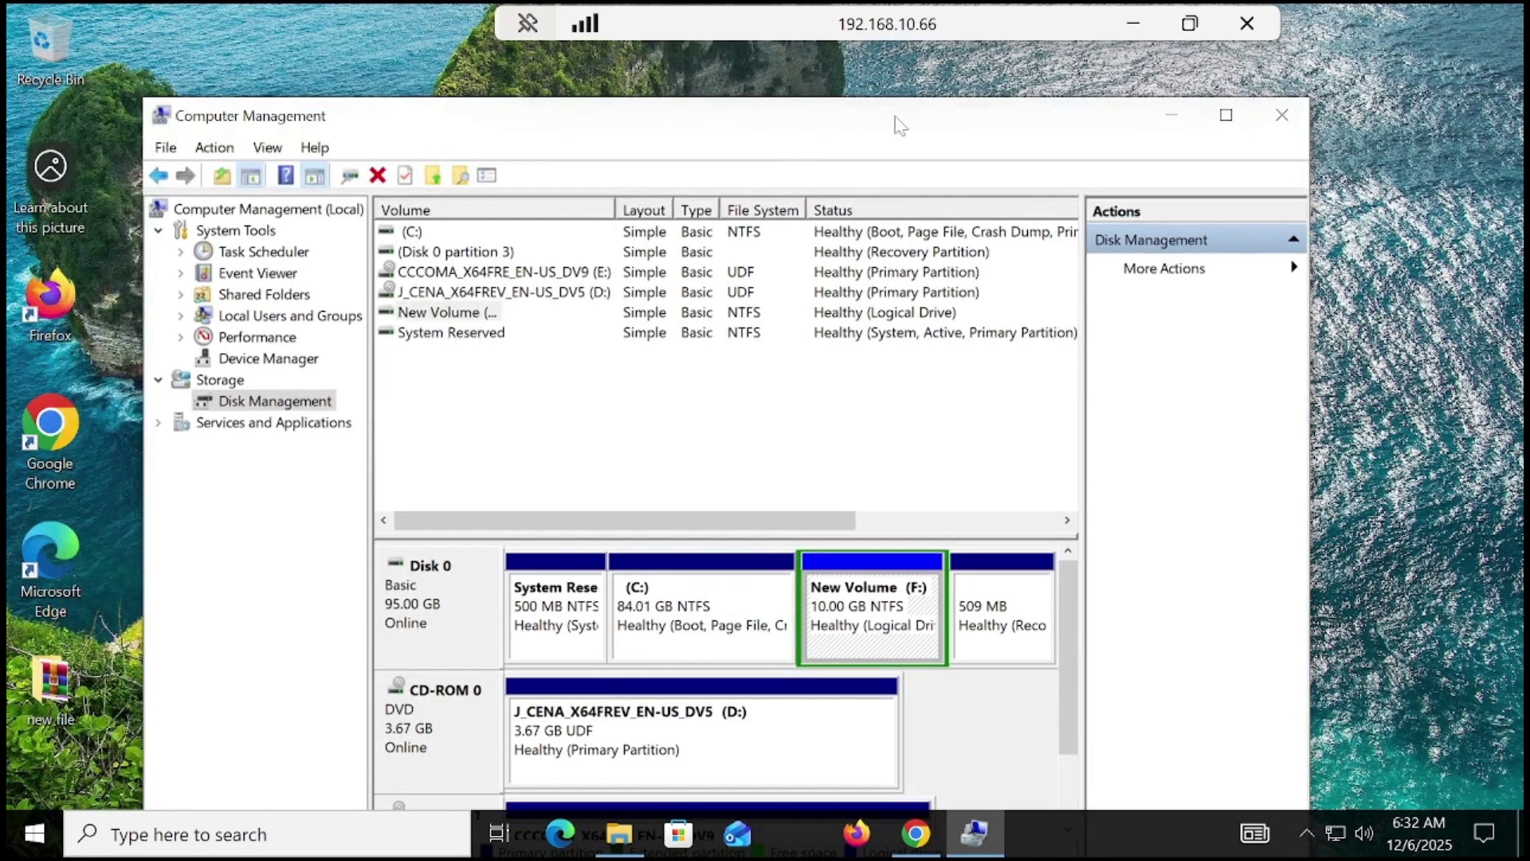
click(1279, 115)
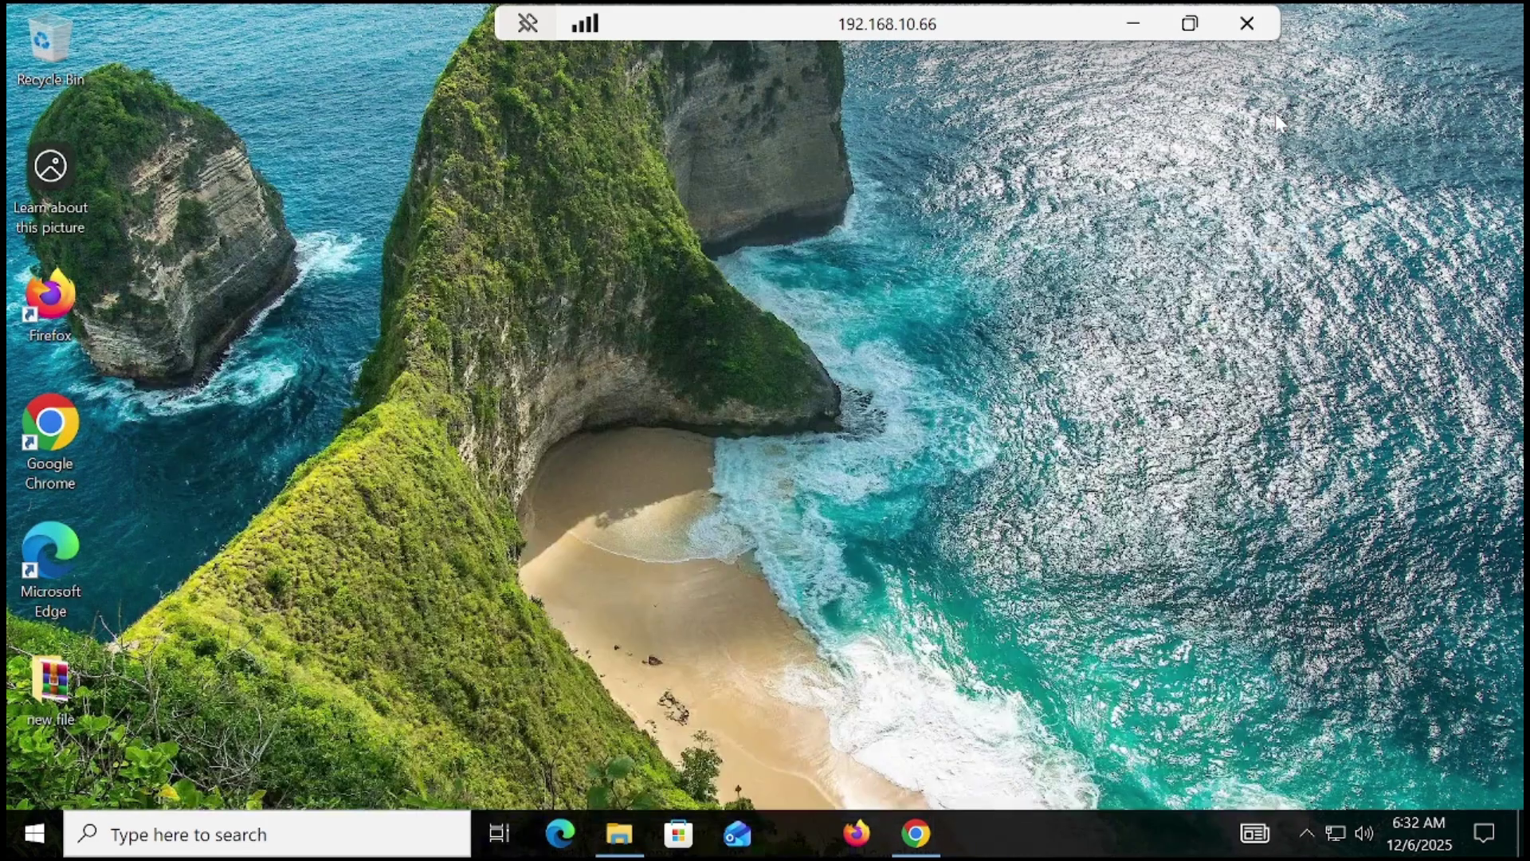
click(620, 832)
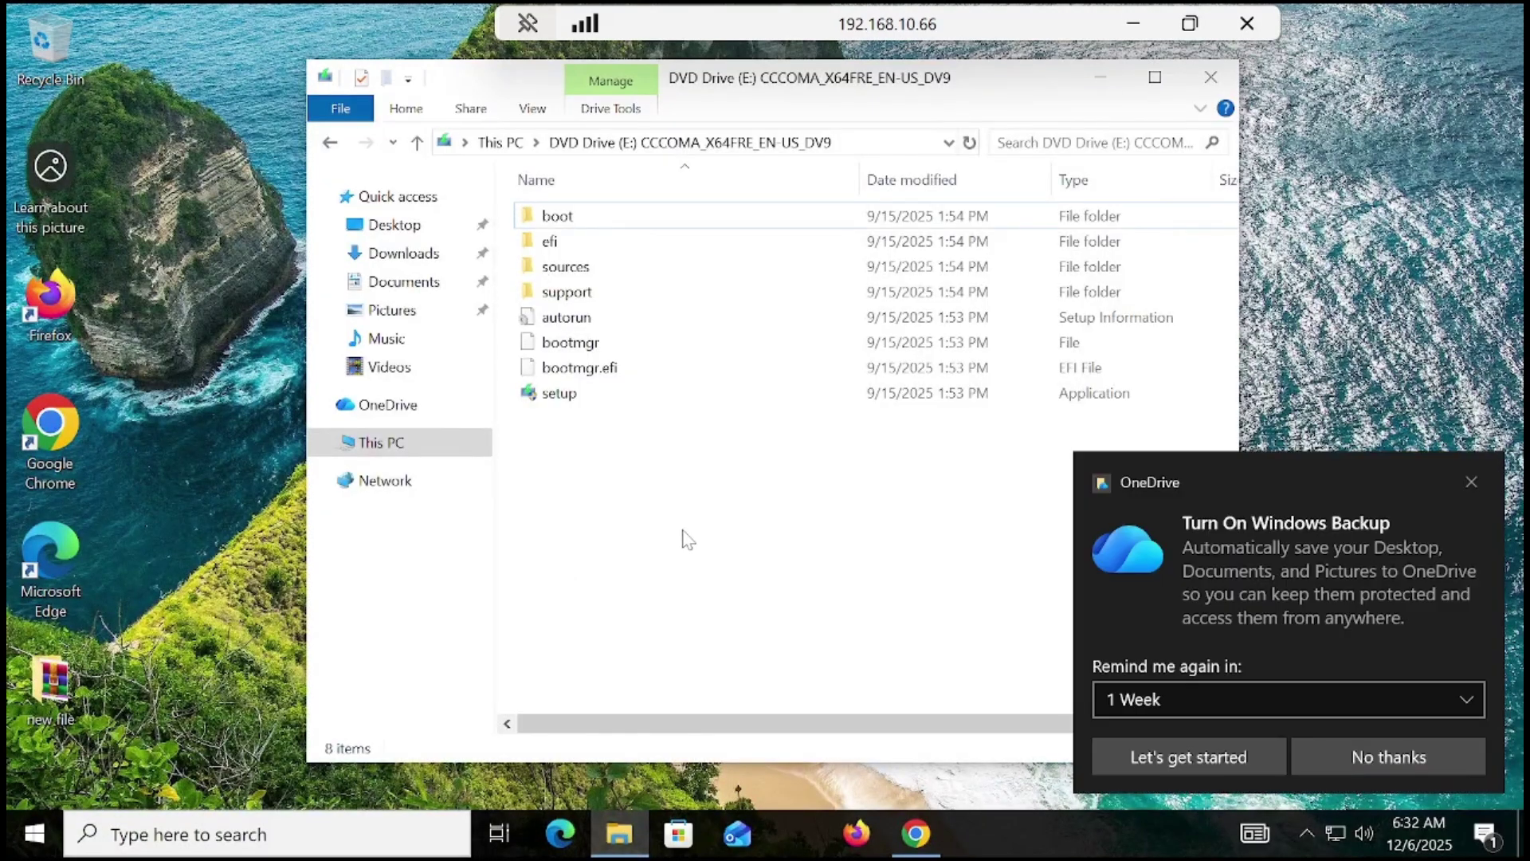
- Select and copy all eight setup items on DVD Drive (E:)
click(1471, 482)
drag(567, 491, 634, 220)
right_click(585, 306)
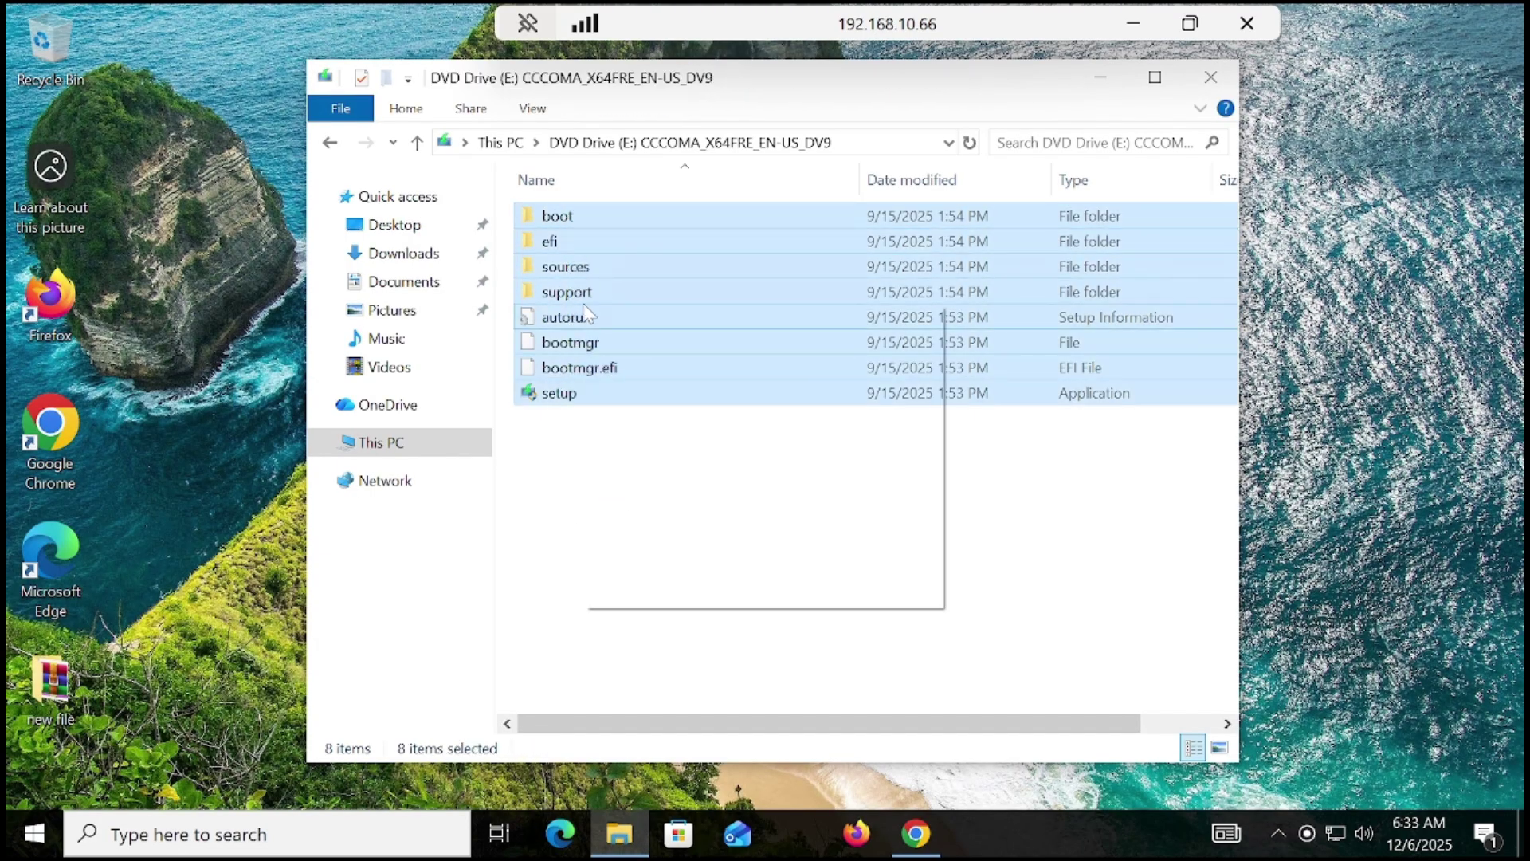
click(650, 521)
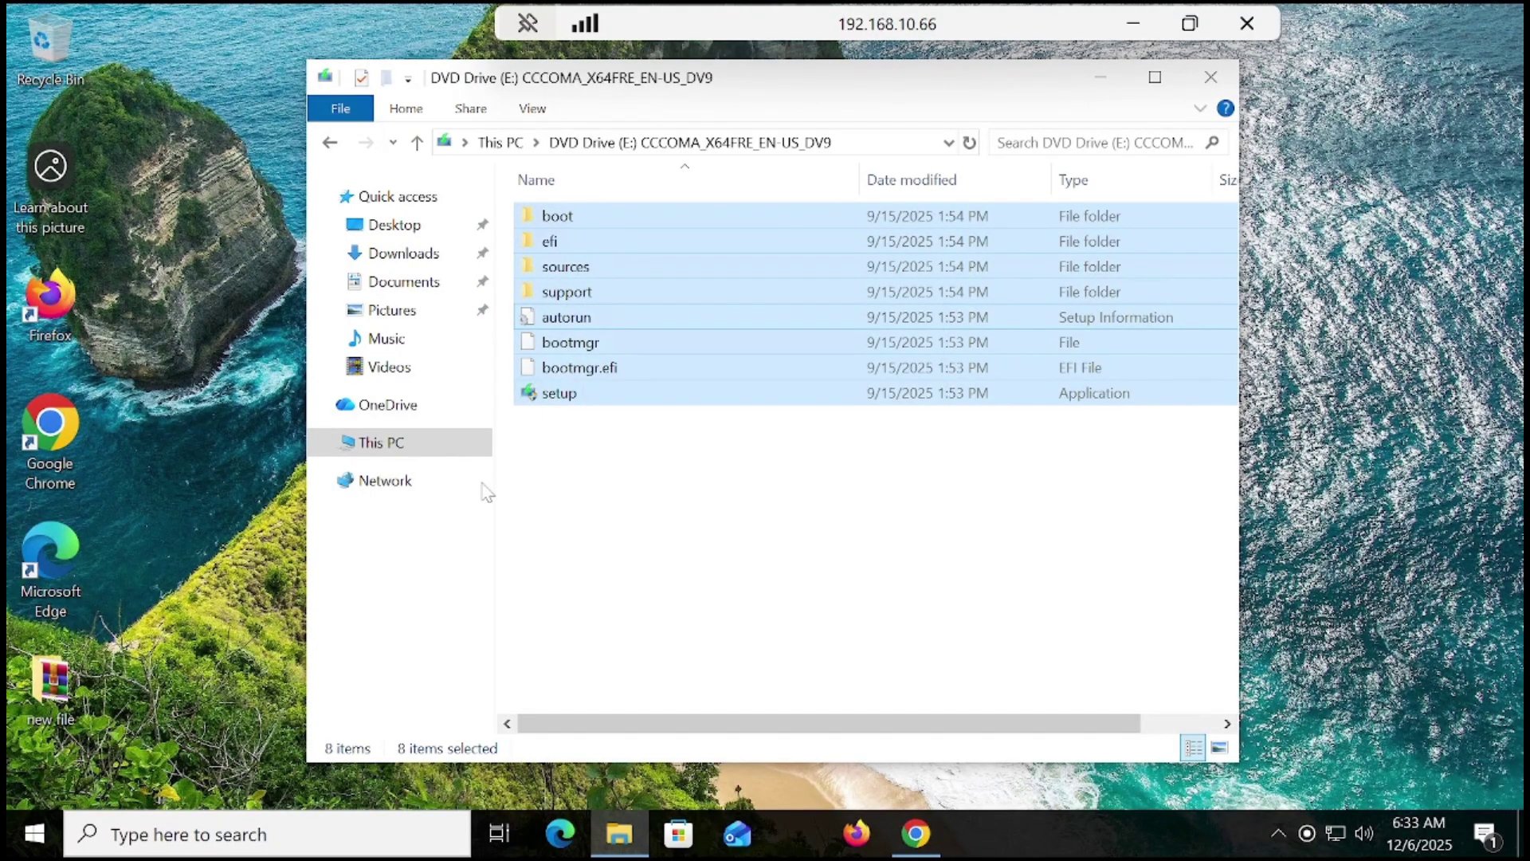
- Paste the setup items into the empty New Volume (F:)
click(381, 452)
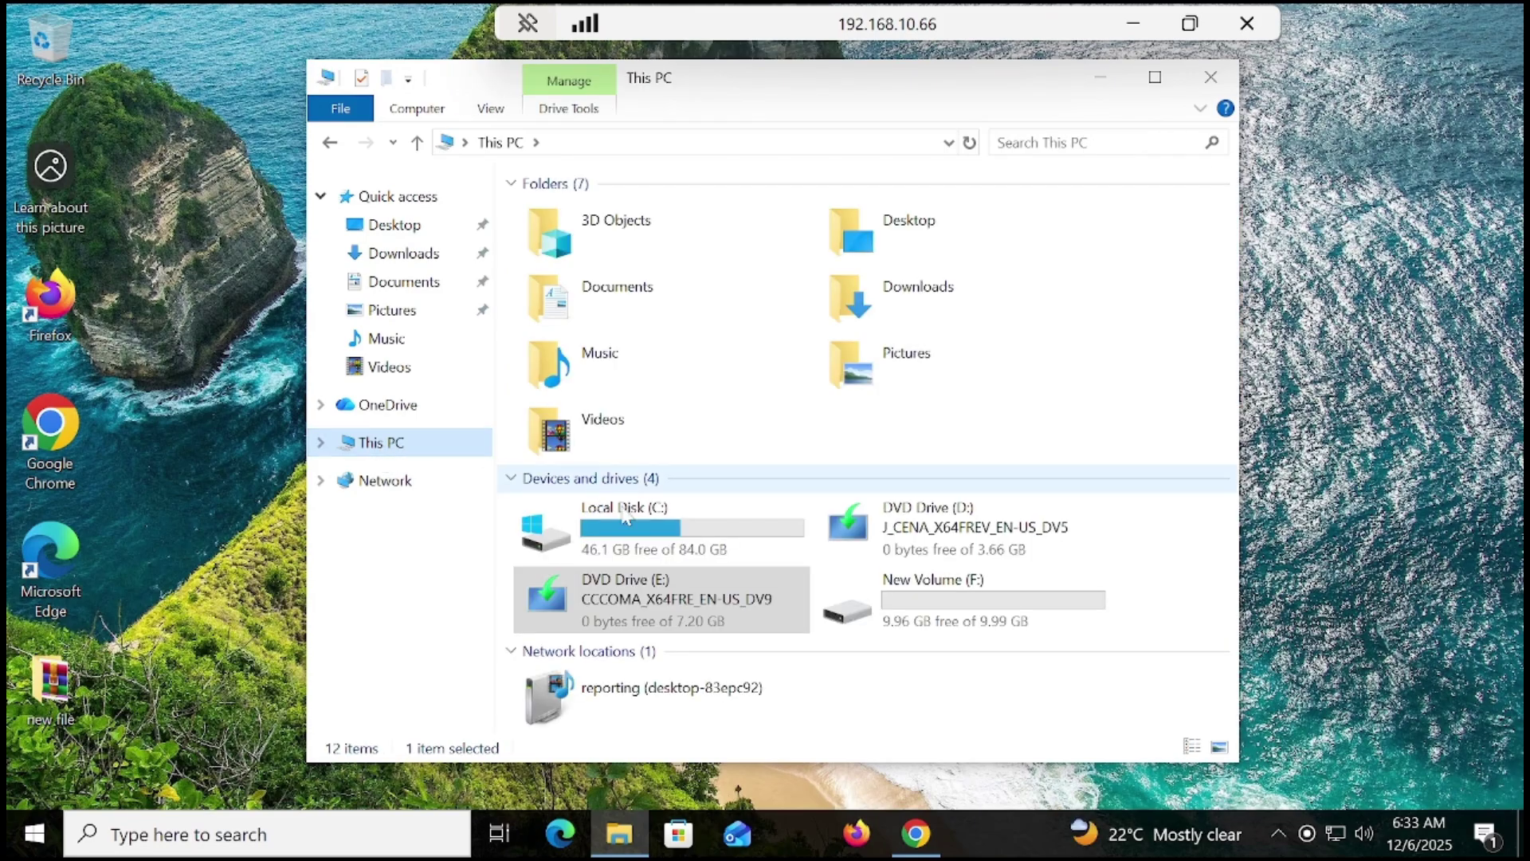
double_click(968, 596)
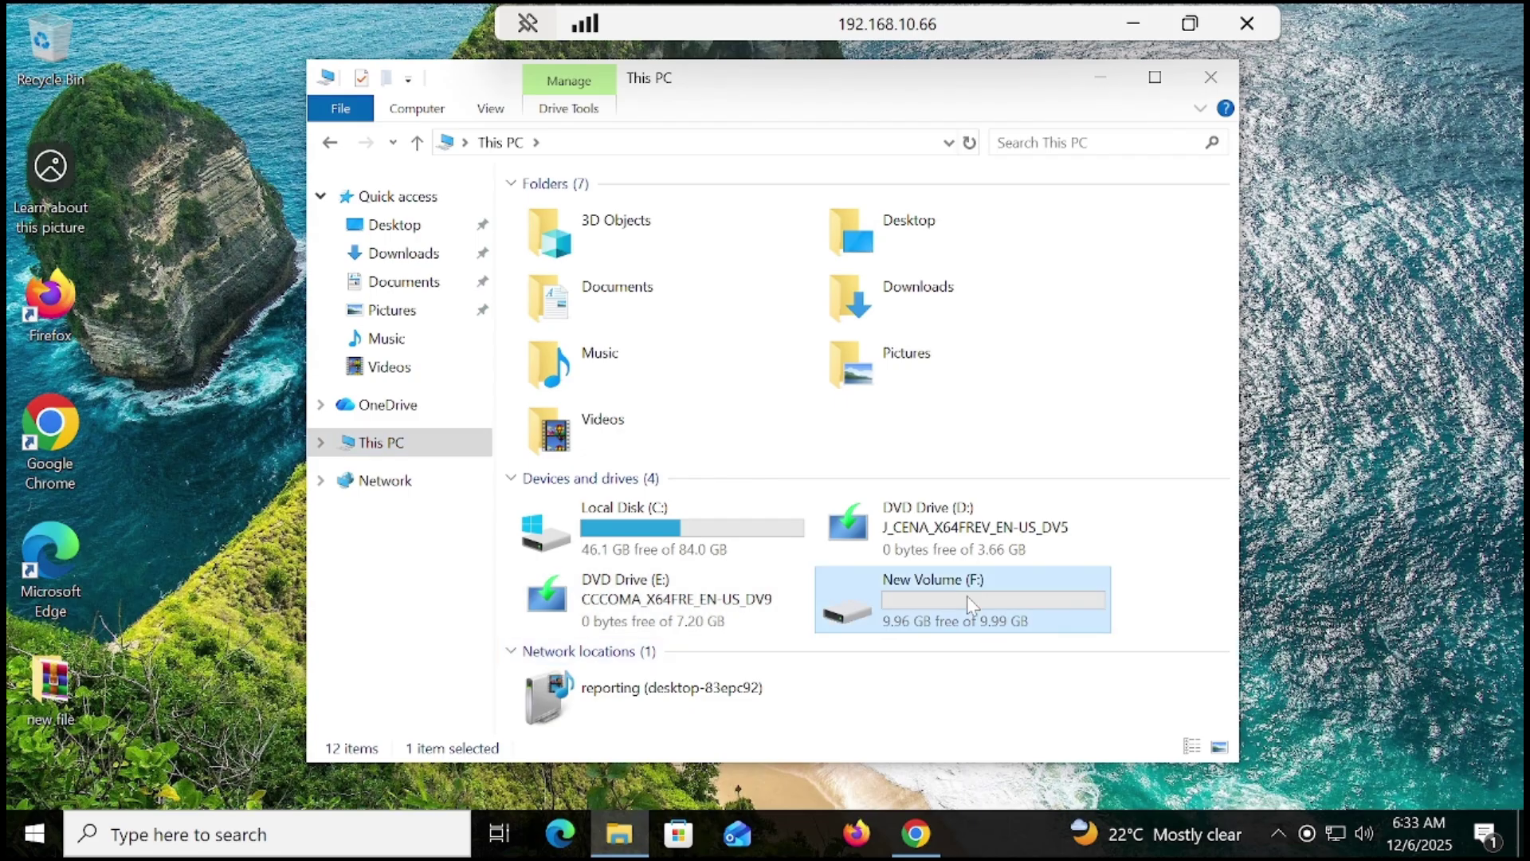
right_click(629, 306)
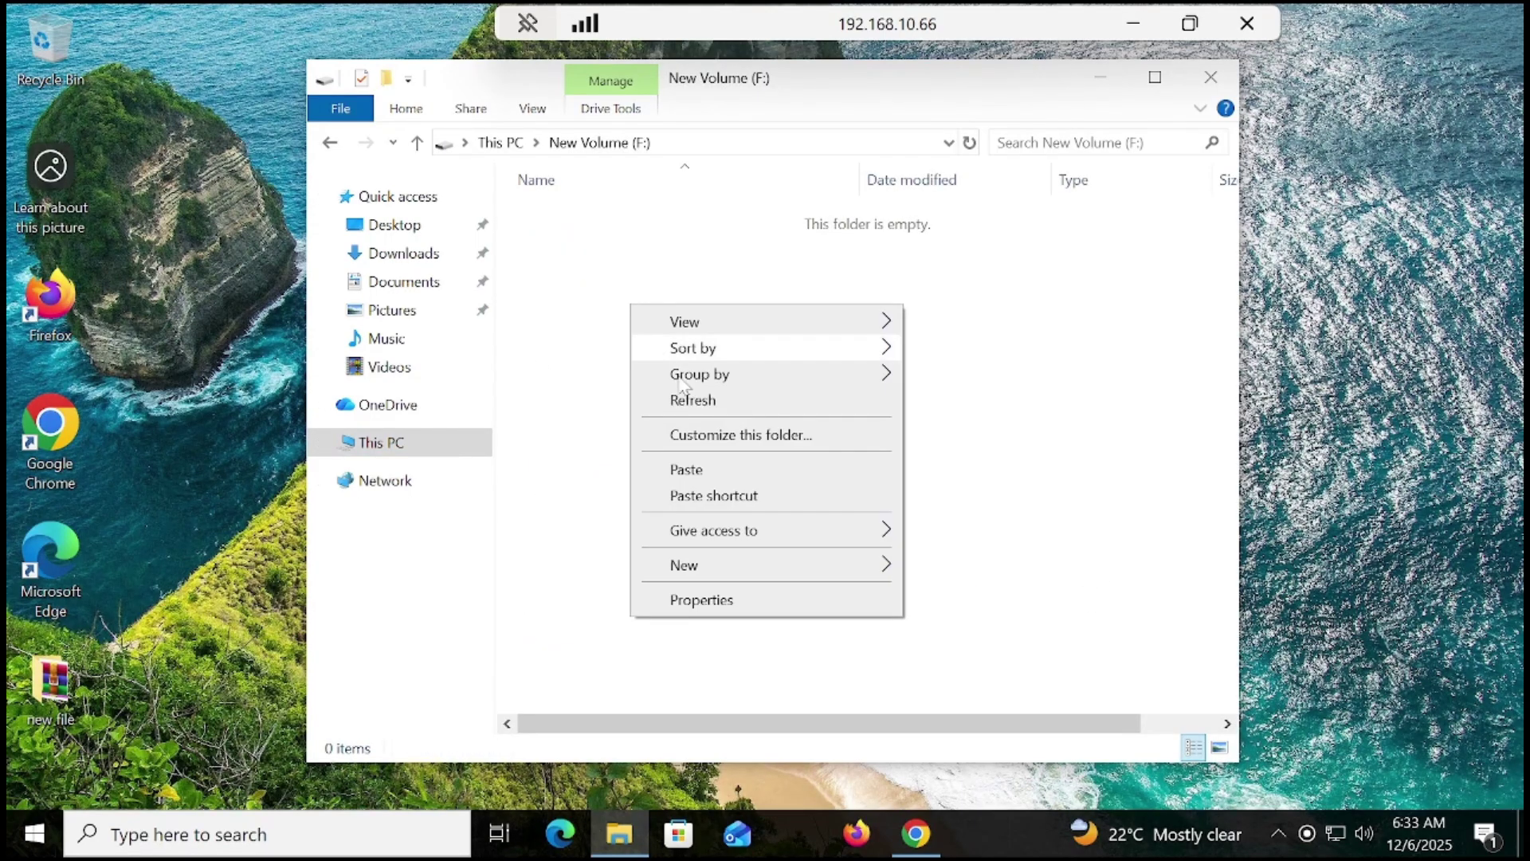
click(686, 469)
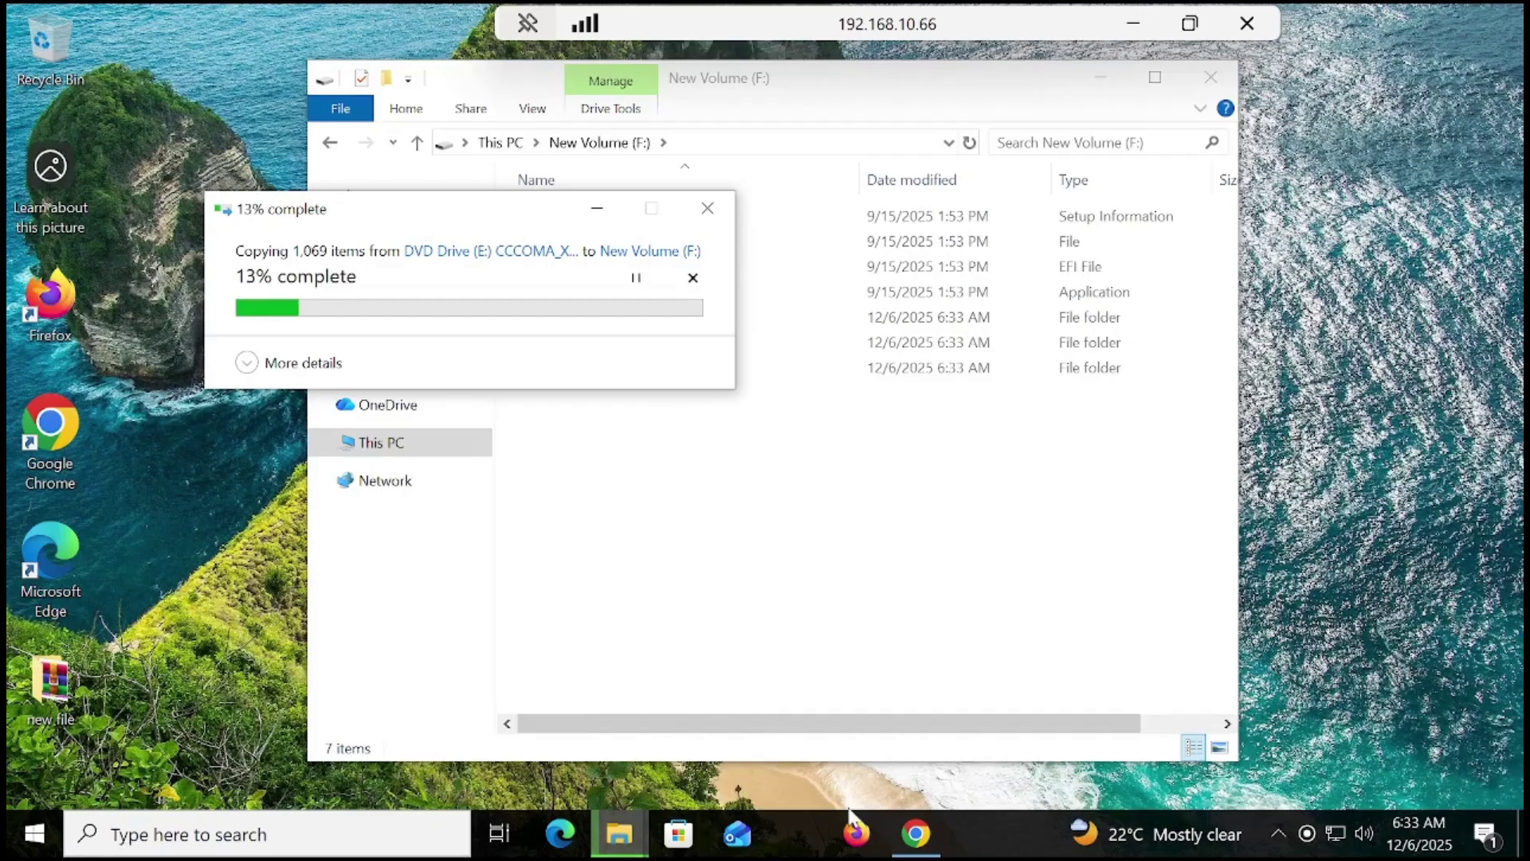
mouse_move(906, 841)
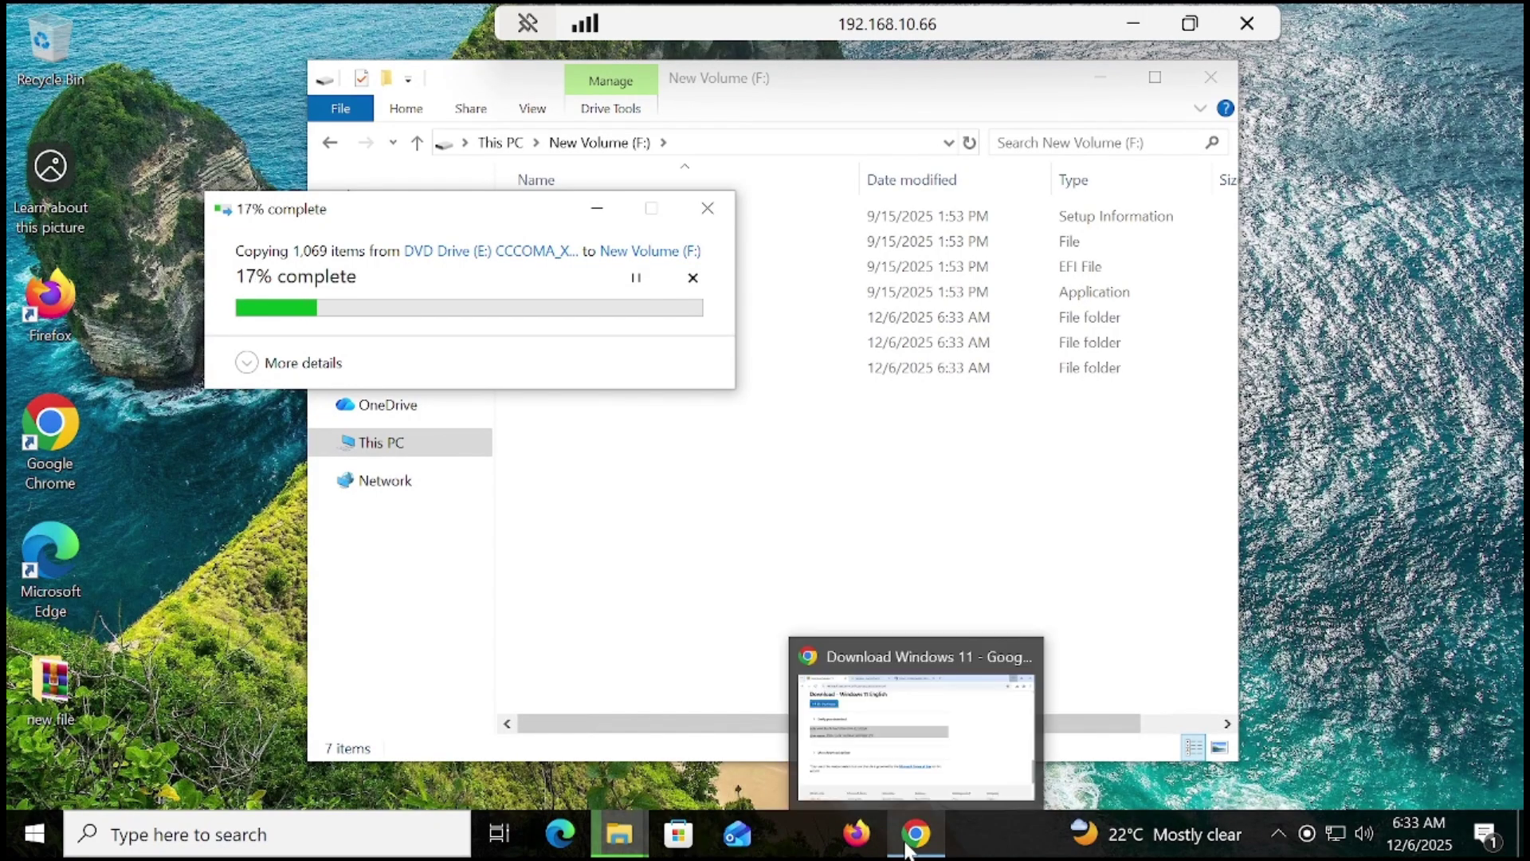
- Download autounattend.xml from the UnattendedWinstall v2.1.0 GitHub release assets
click(916, 846)
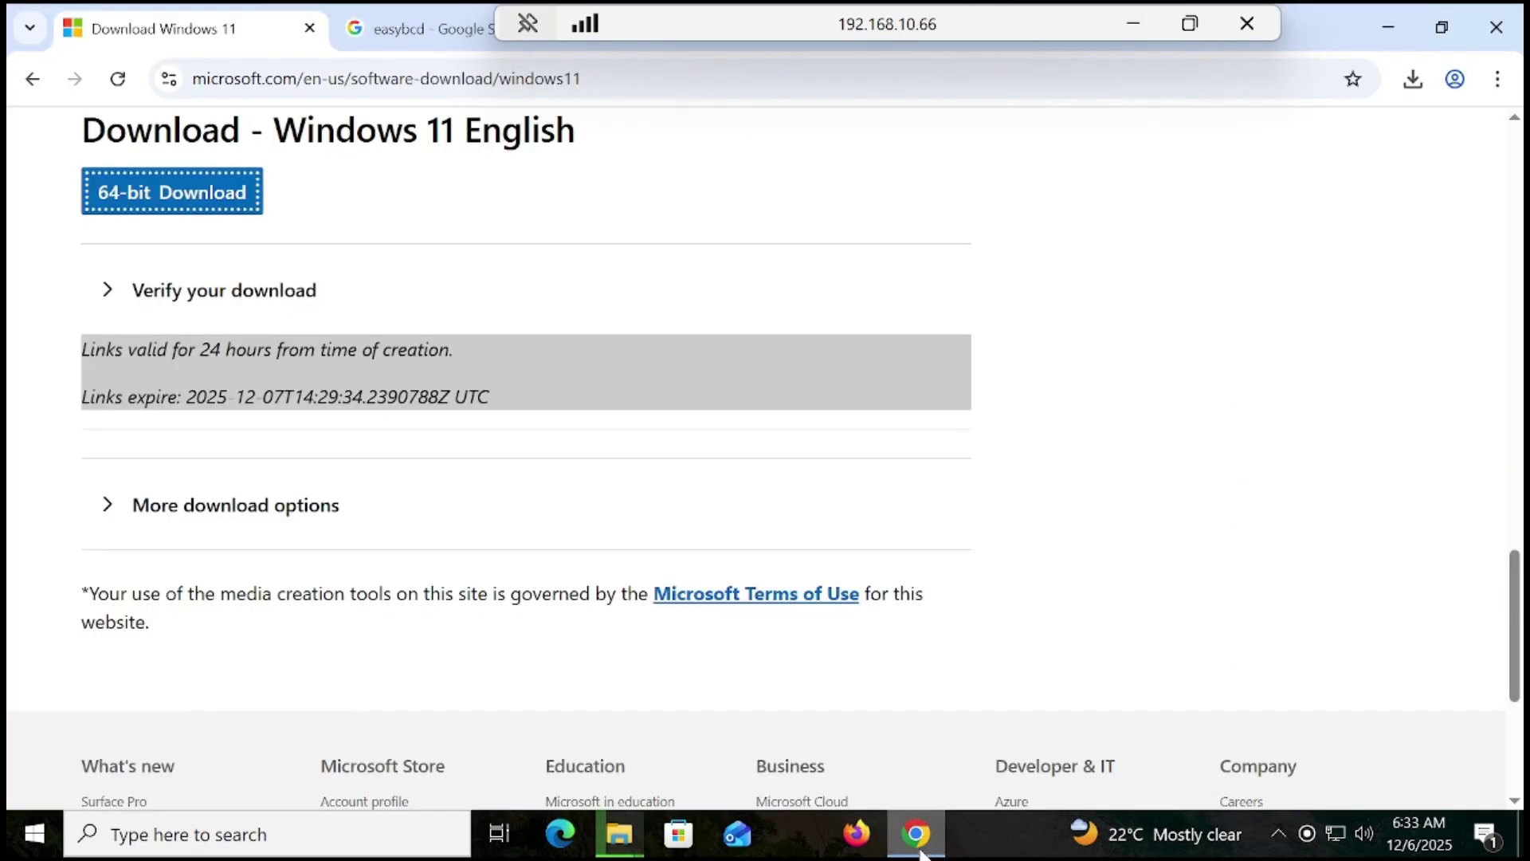
drag(628, 21, 956, 20)
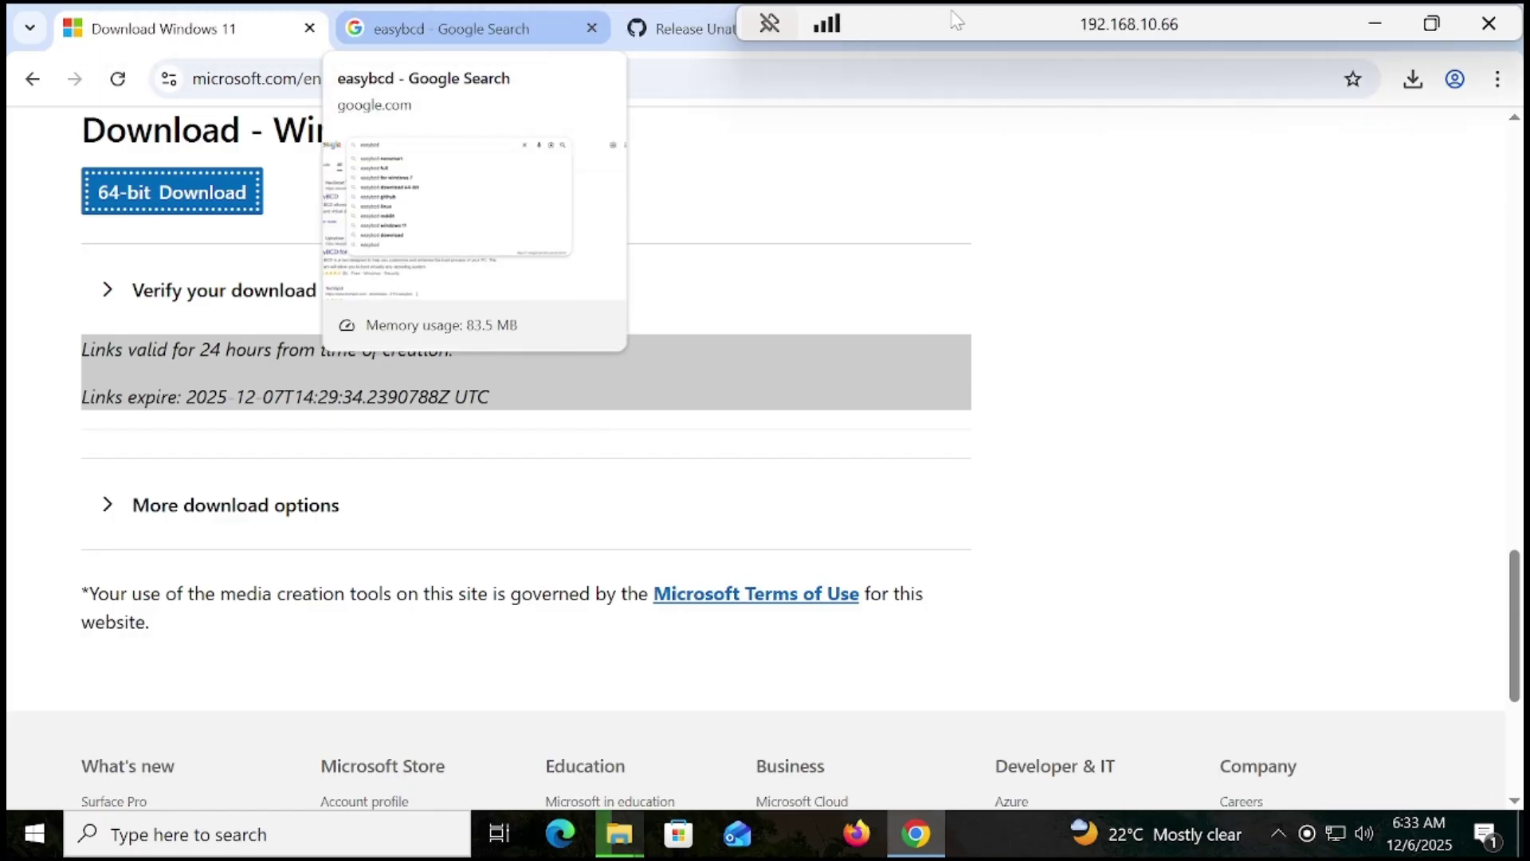
click(668, 22)
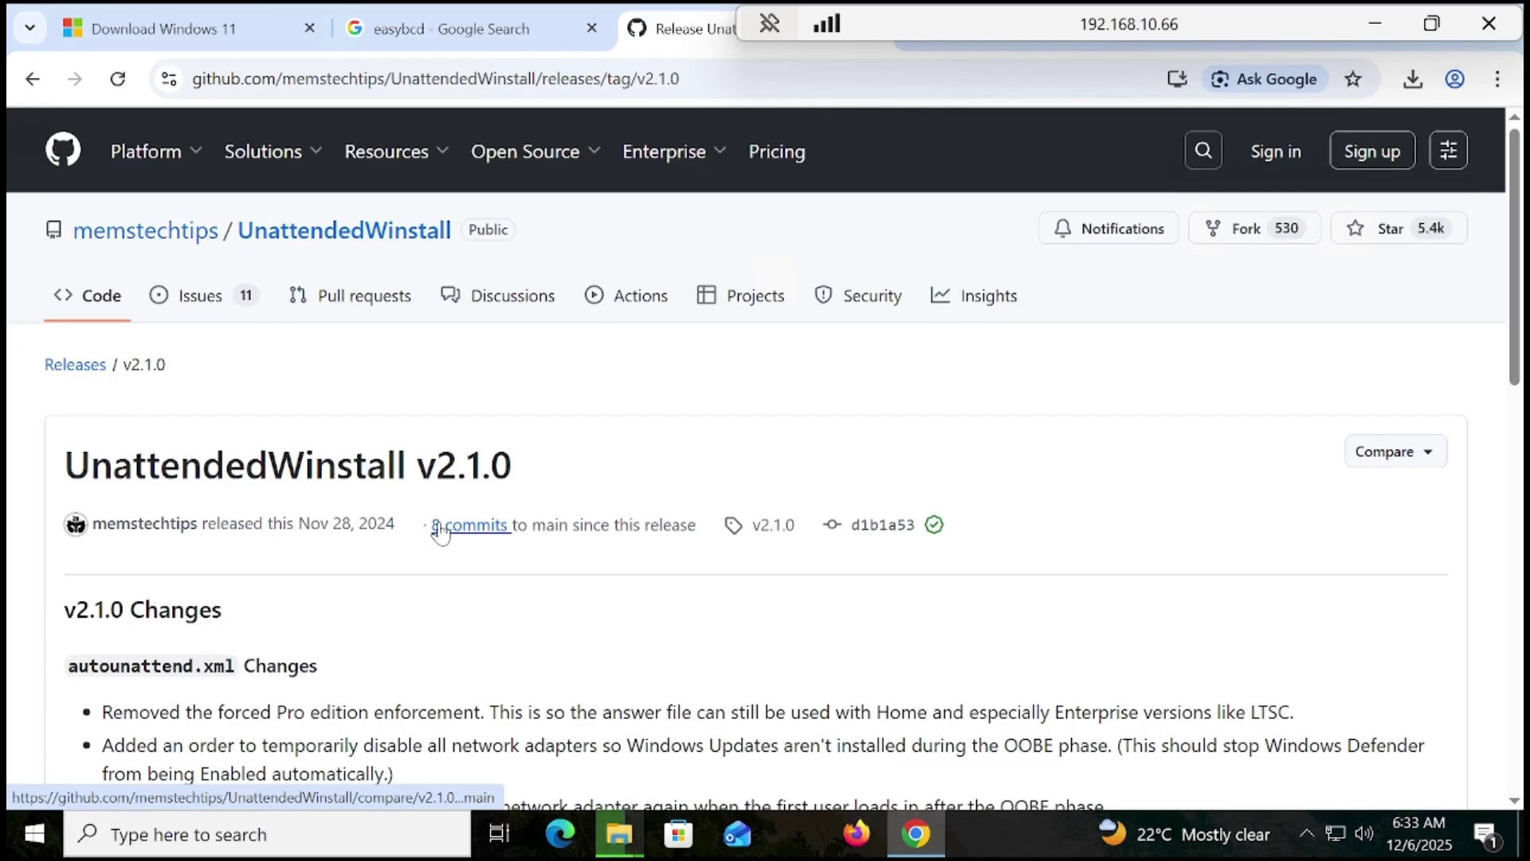
drag(1513, 295, 1515, 707)
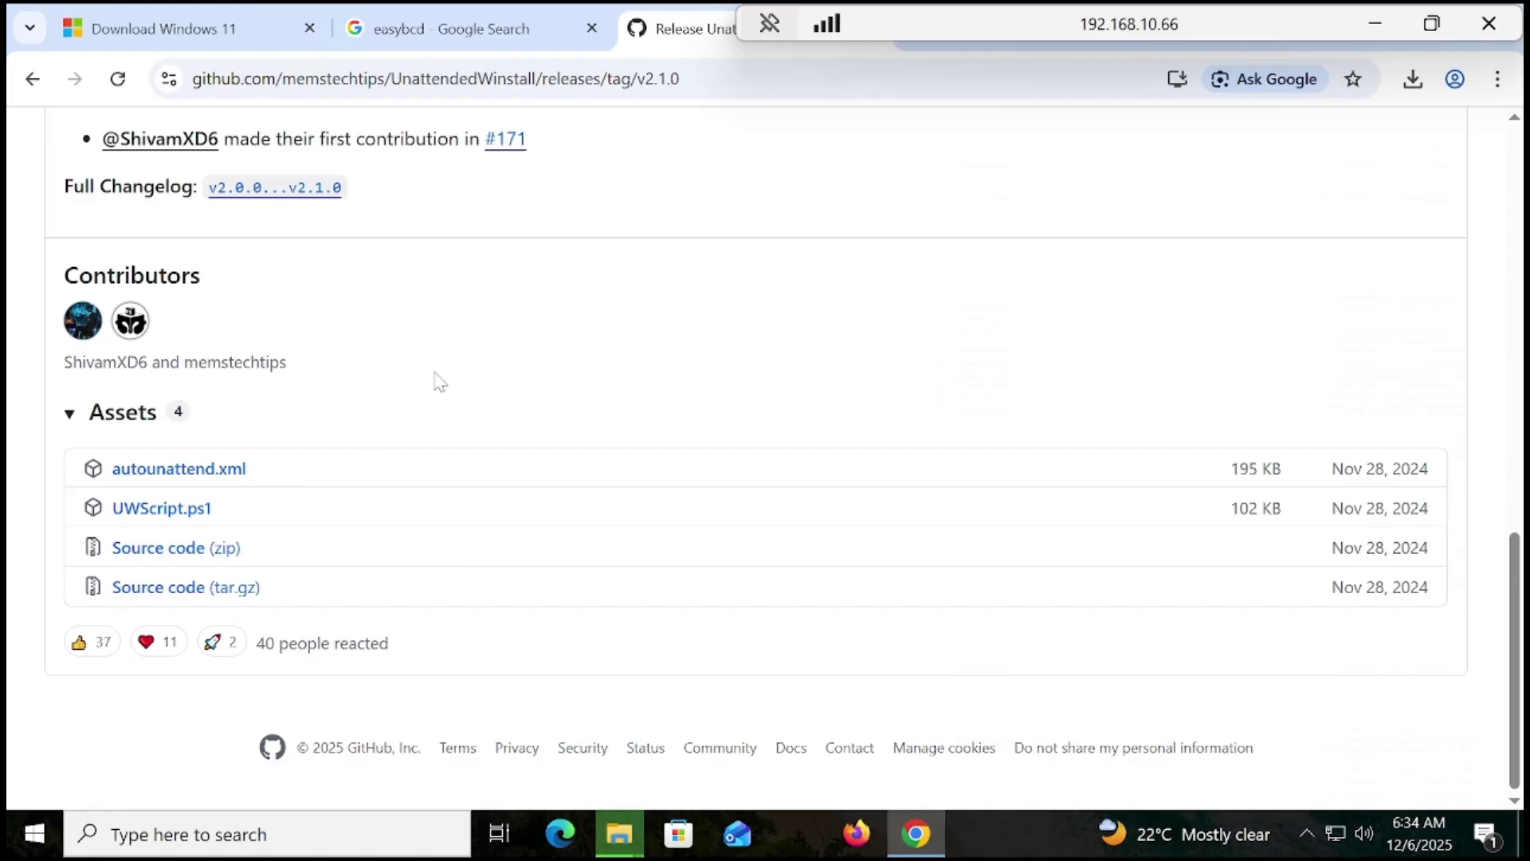
click(203, 475)
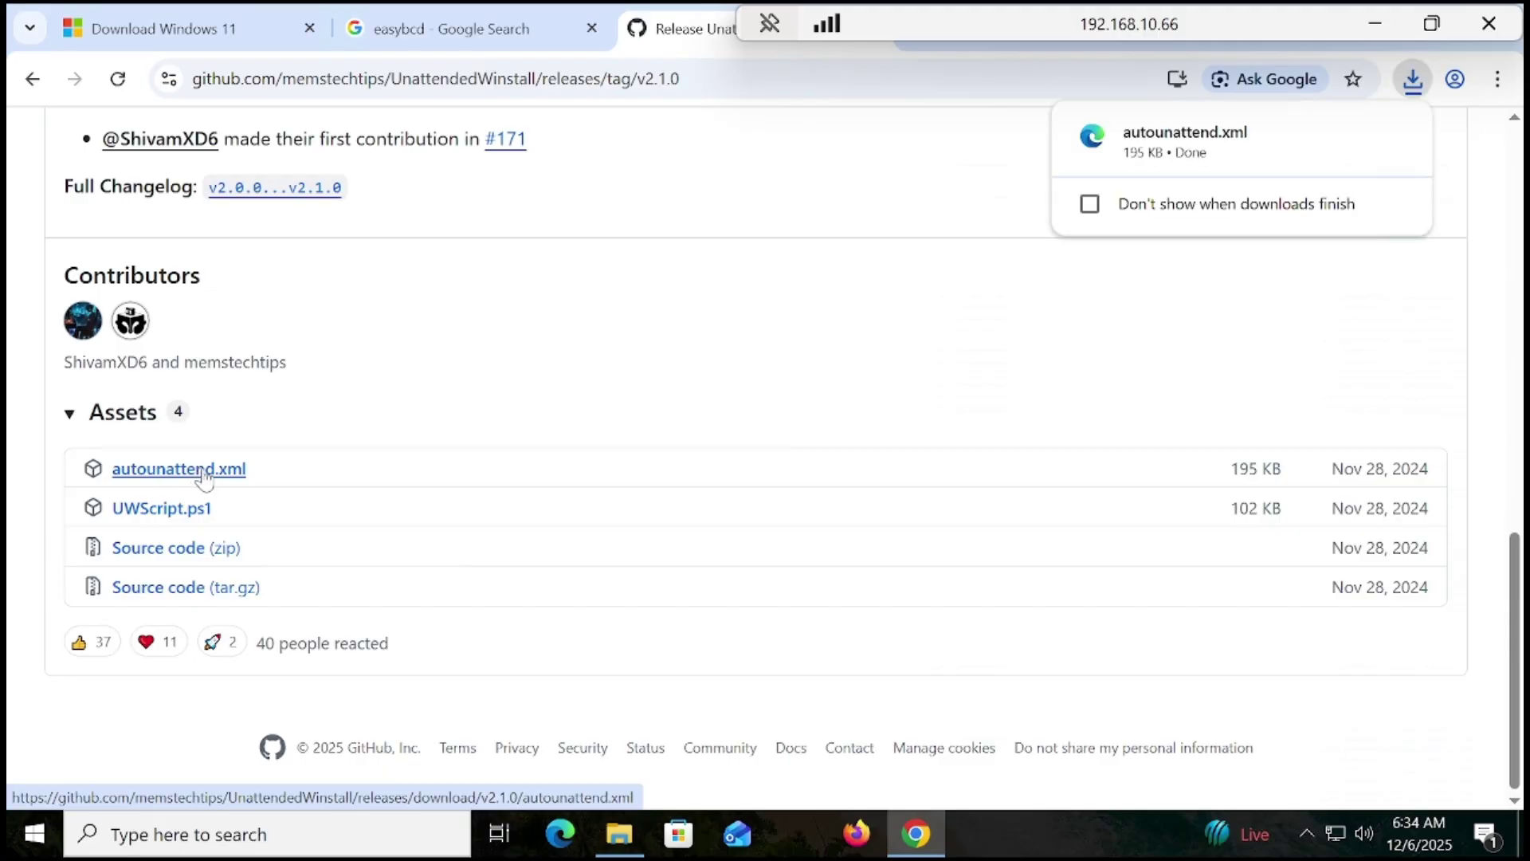
mouse_move(1319, 143)
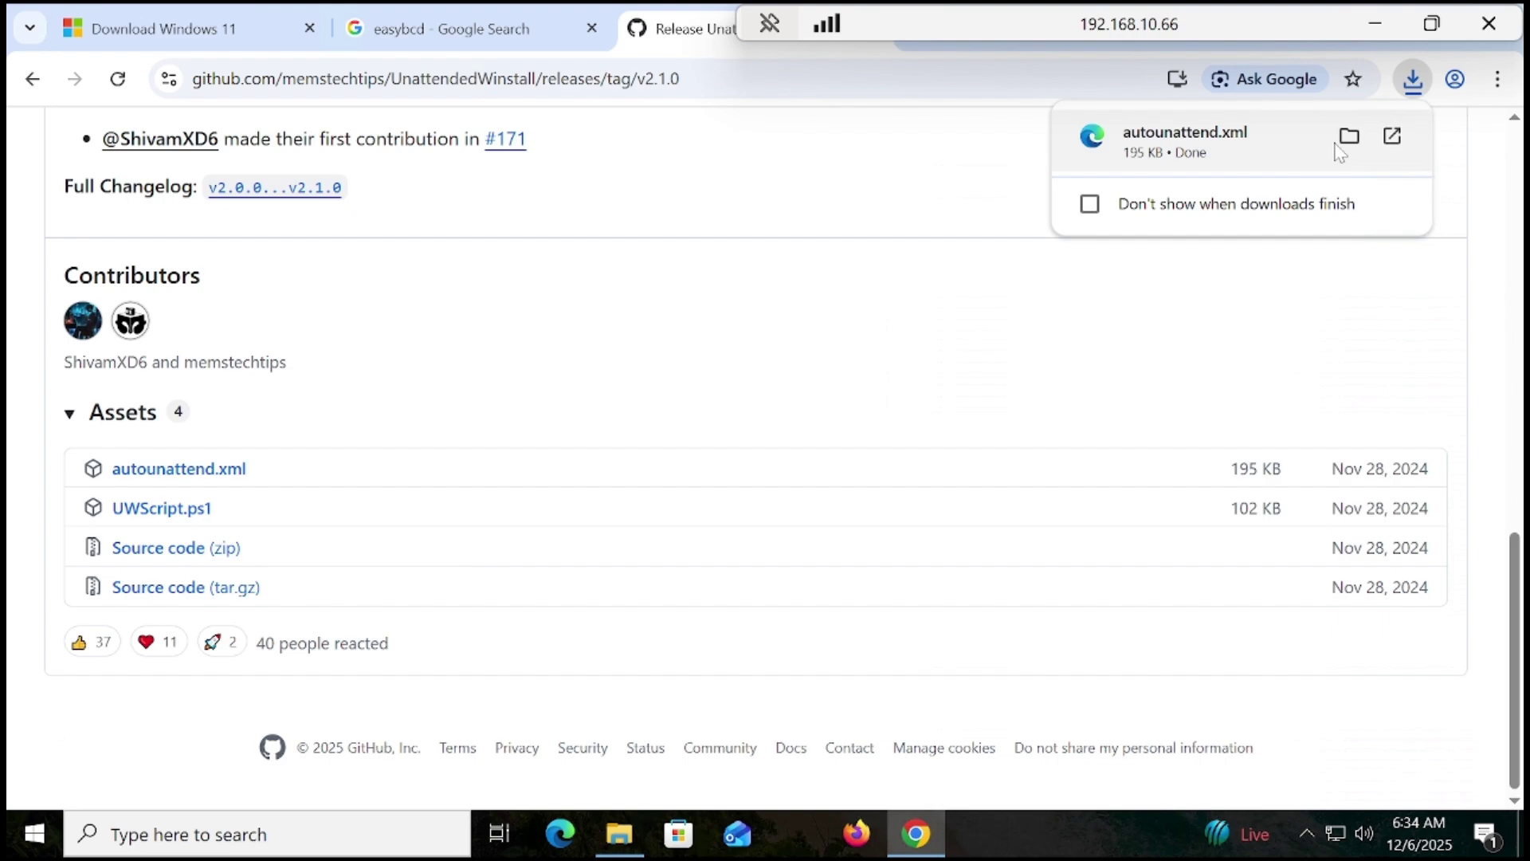
- Show autounattend.xml in its Downloads folder and cut it
click(1349, 137)
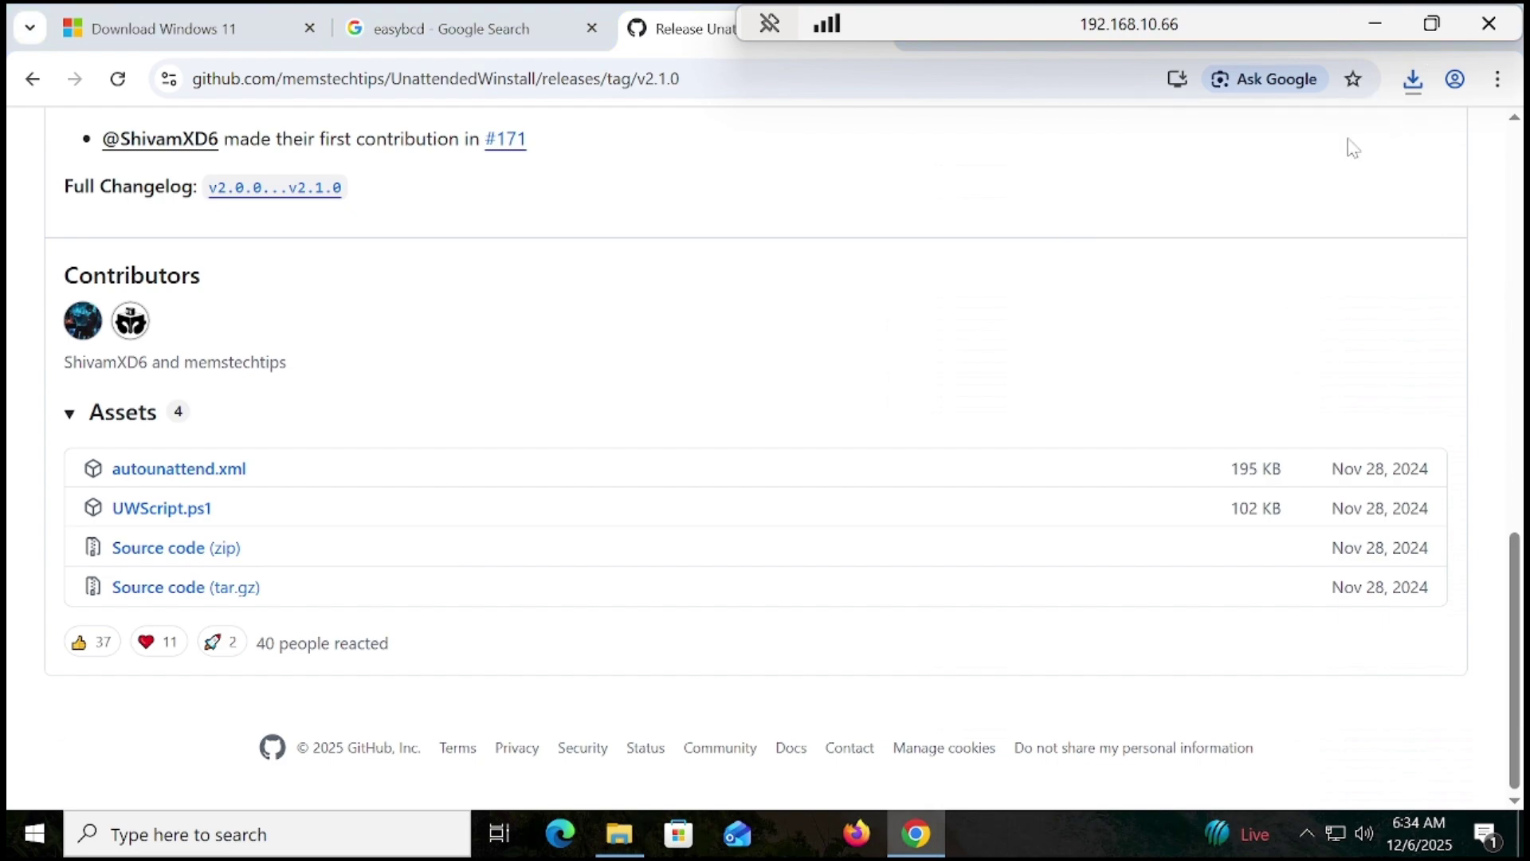
right_click(638, 276)
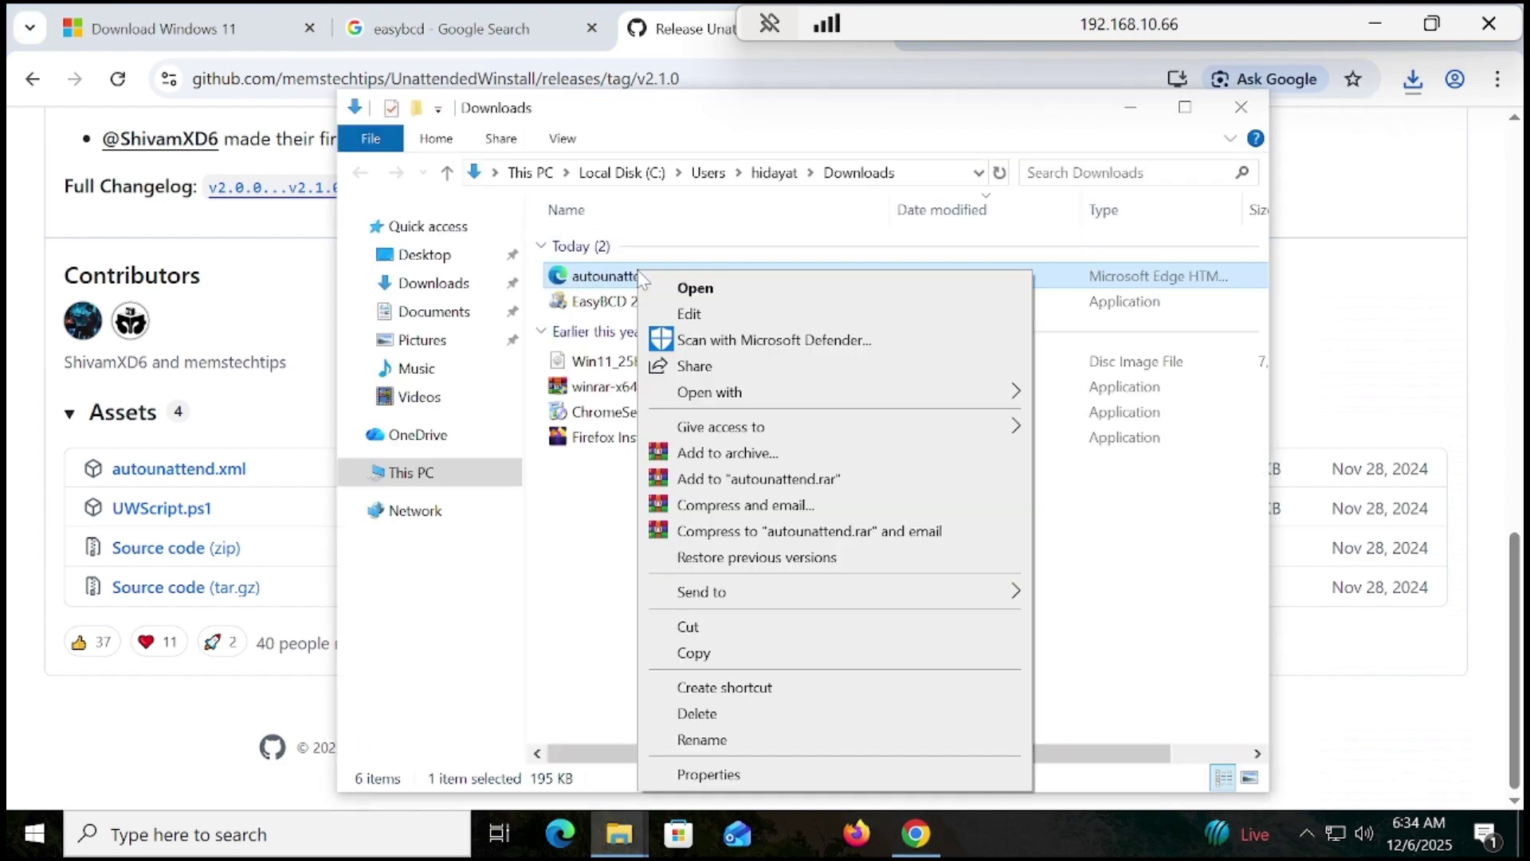
click(742, 627)
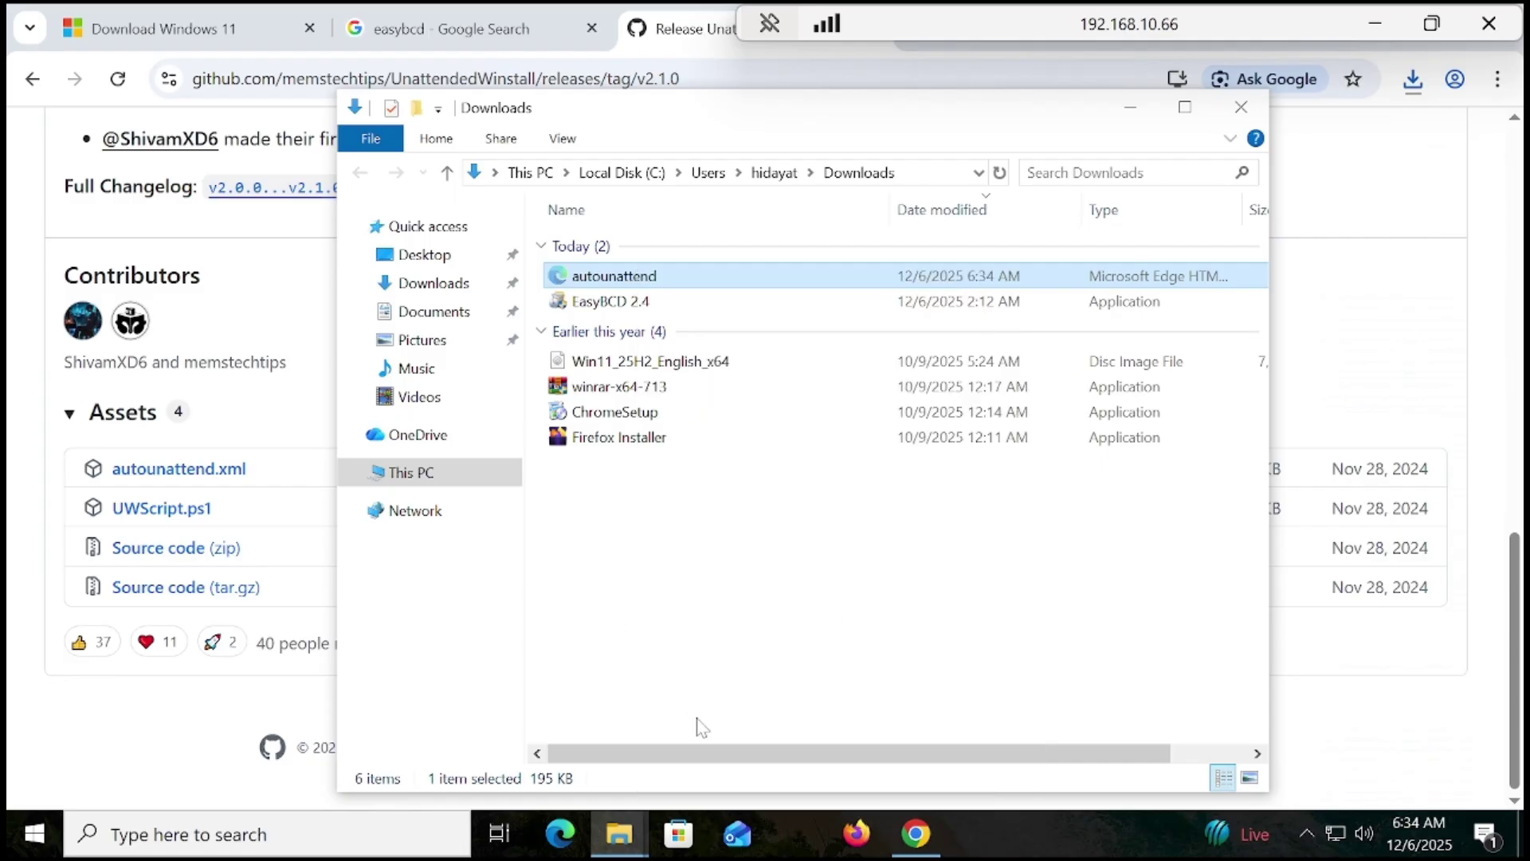
- Paste autounattend.xml into the root of New Volume (F:) and close both Explorer windows
click(633, 835)
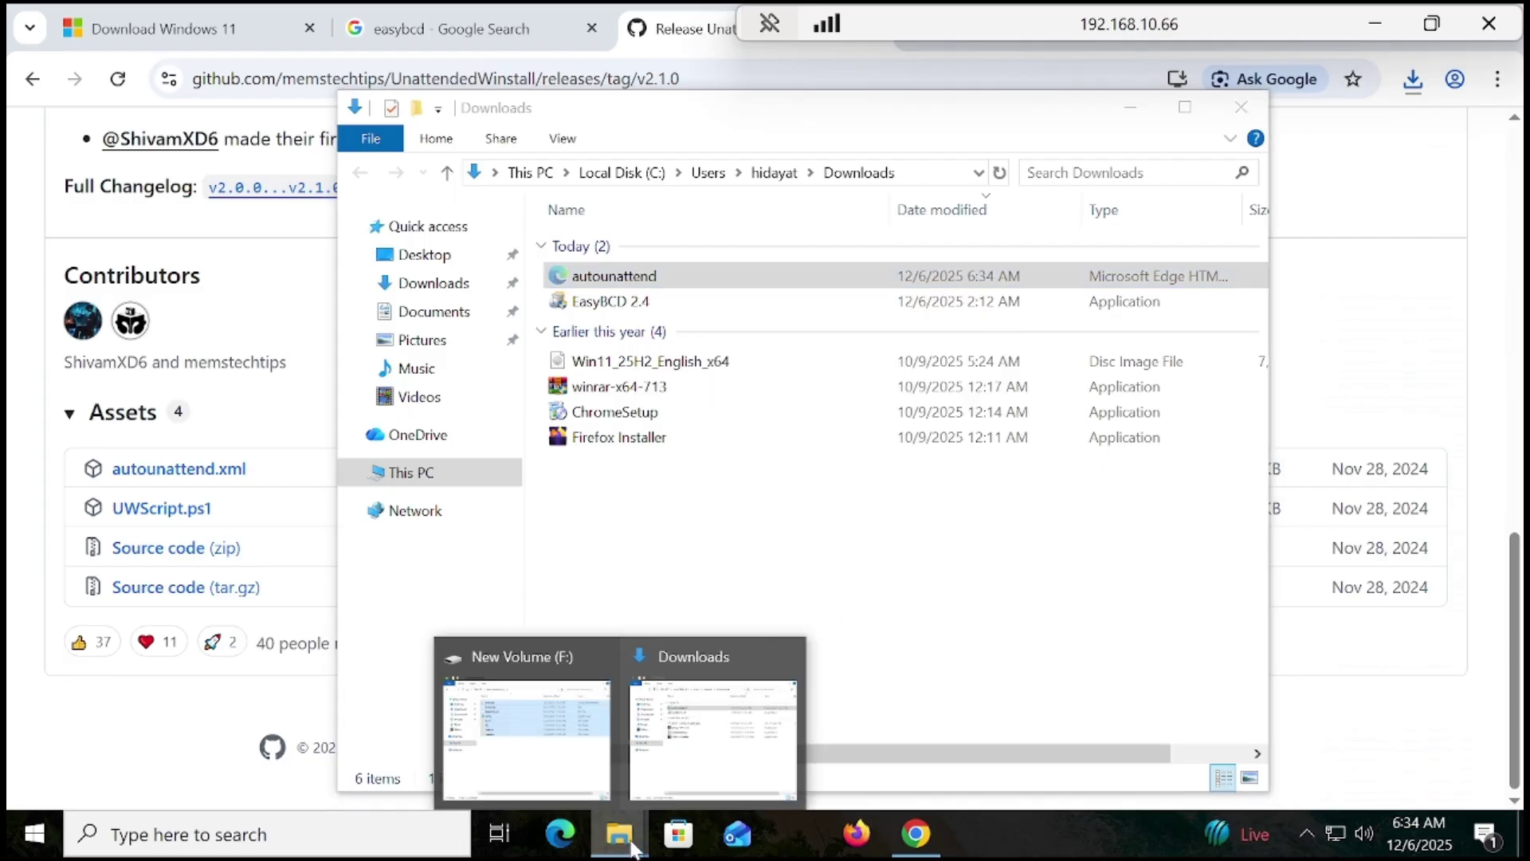
click(529, 761)
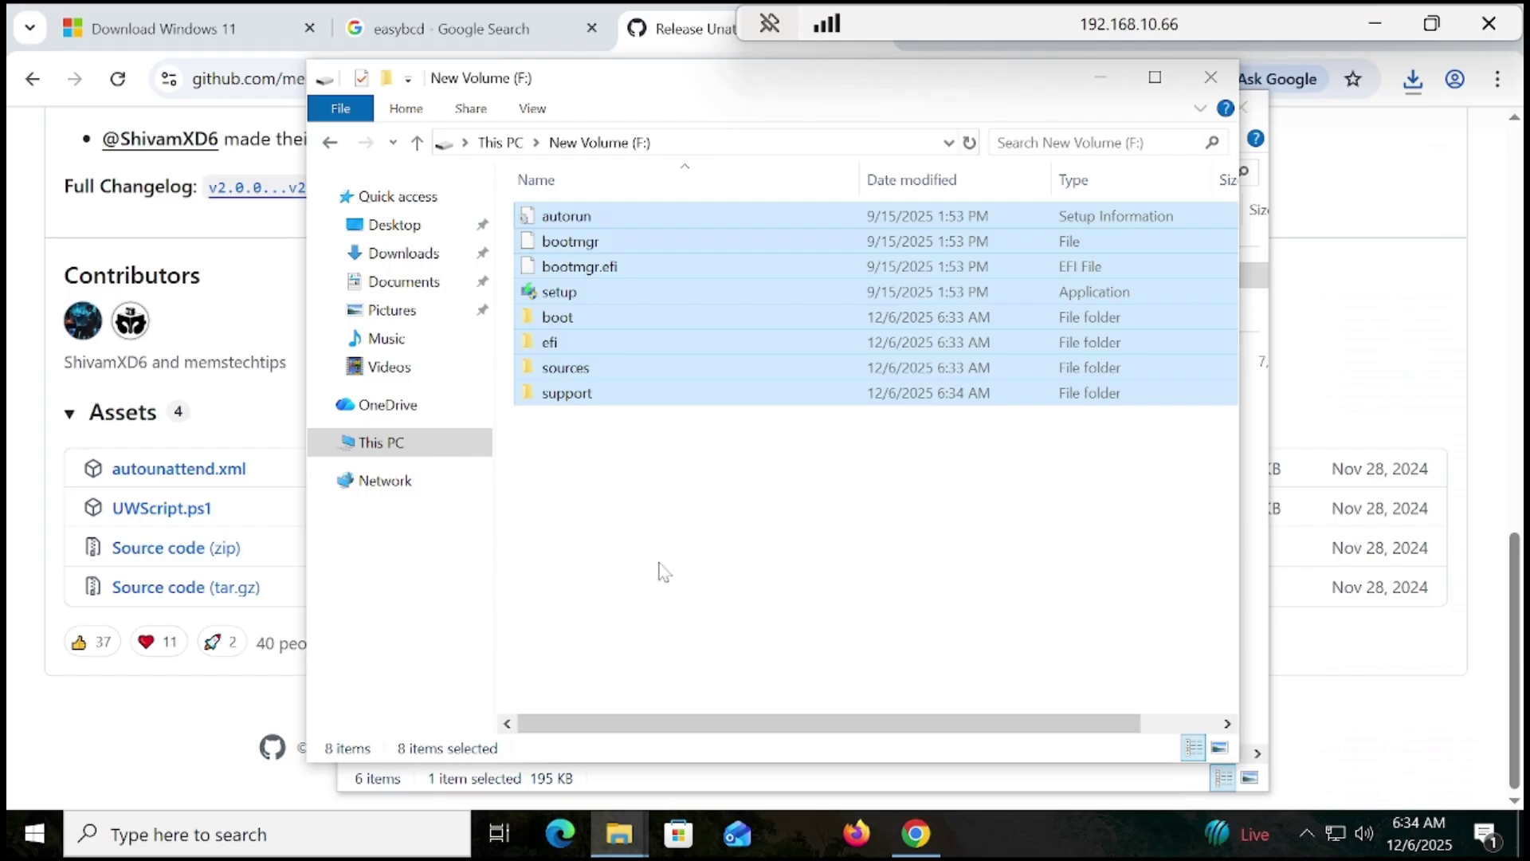
click(618, 484)
right_click(613, 468)
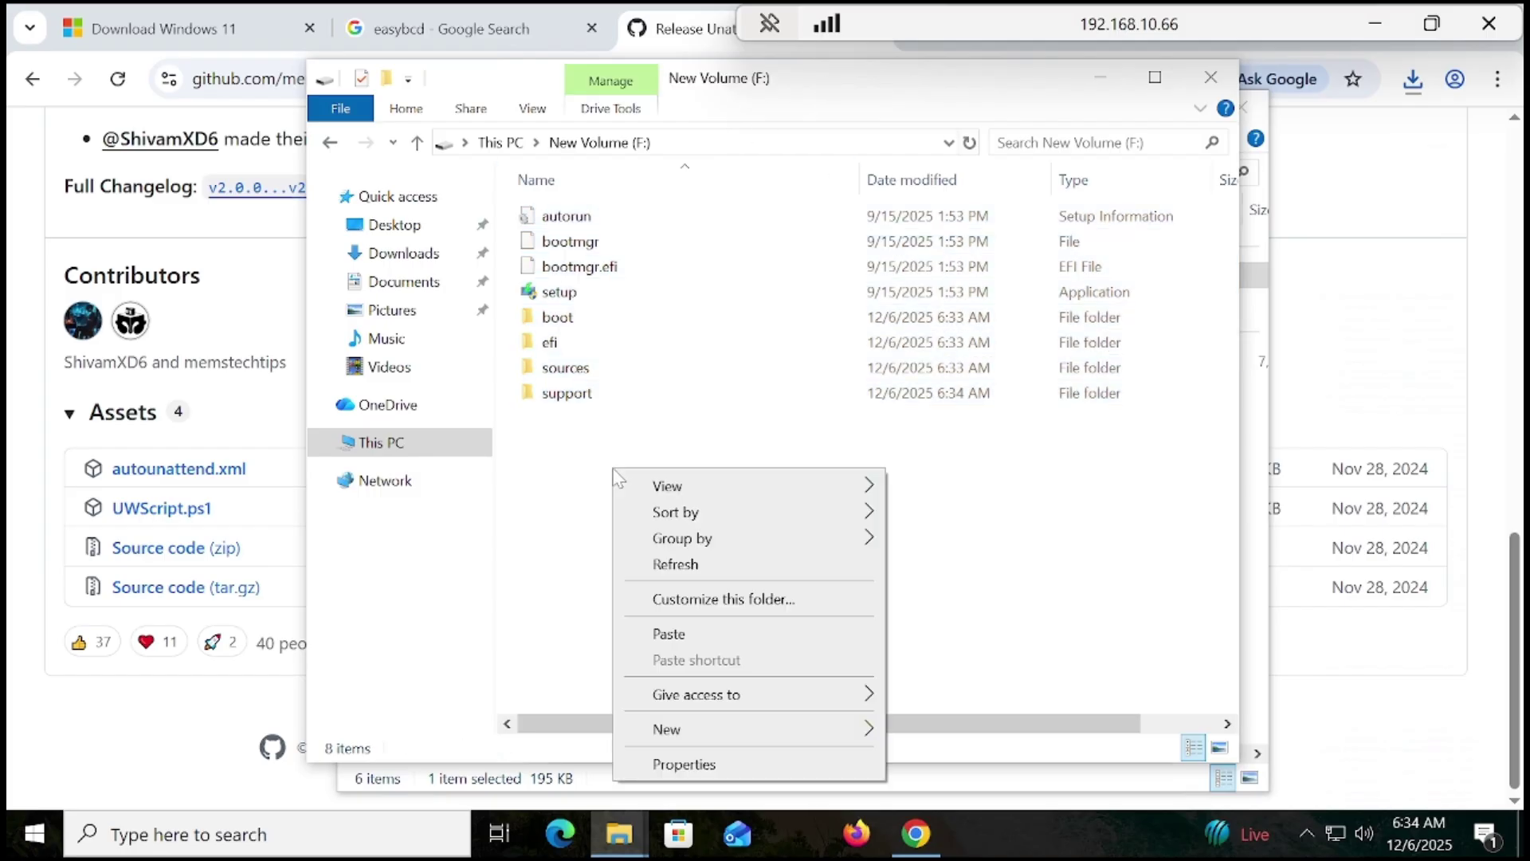
click(690, 633)
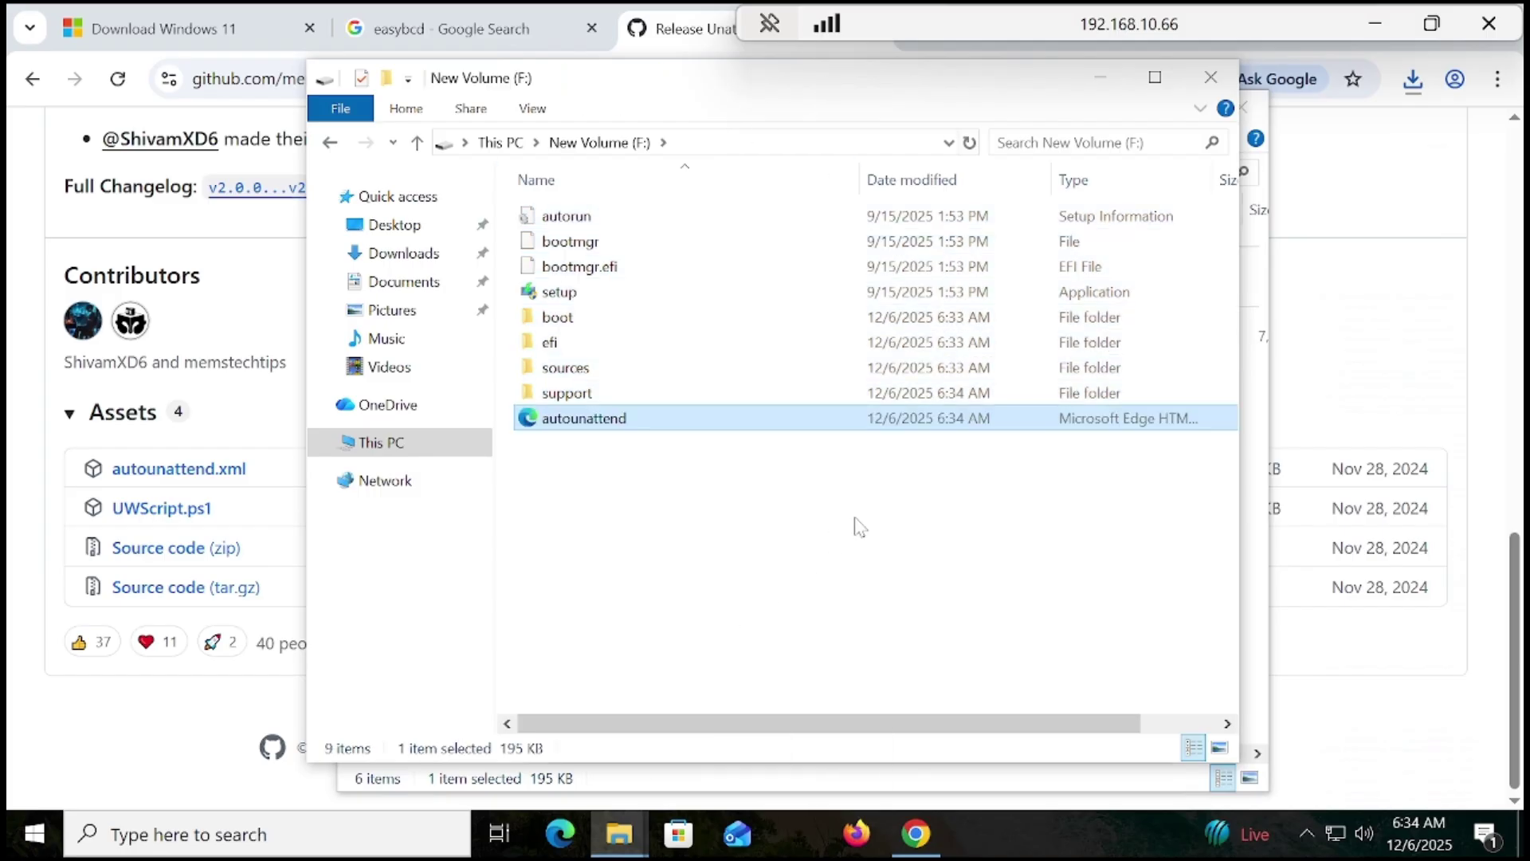
click(1210, 77)
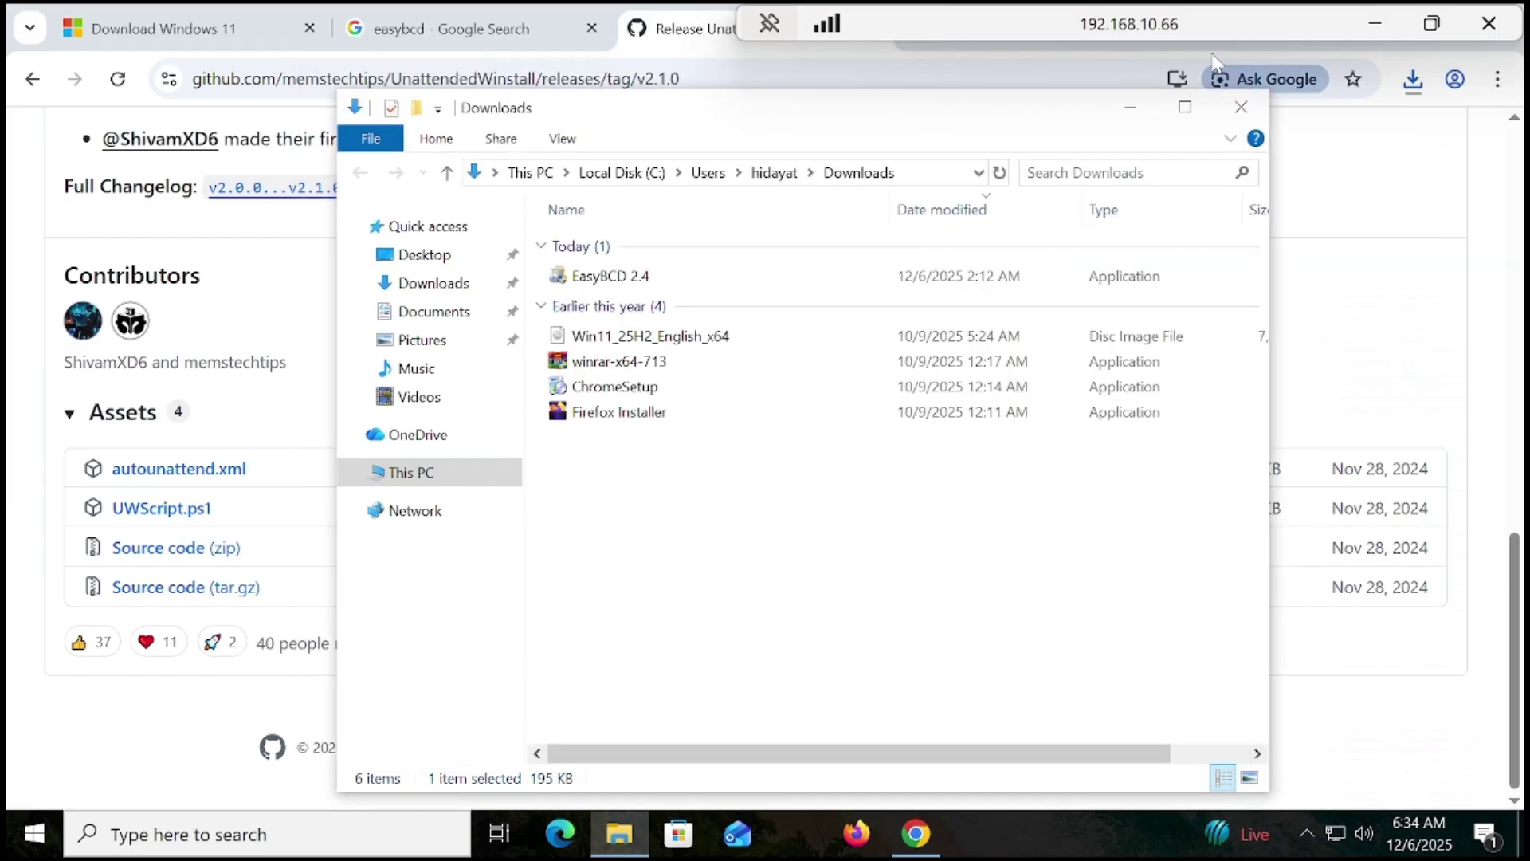
click(1258, 108)
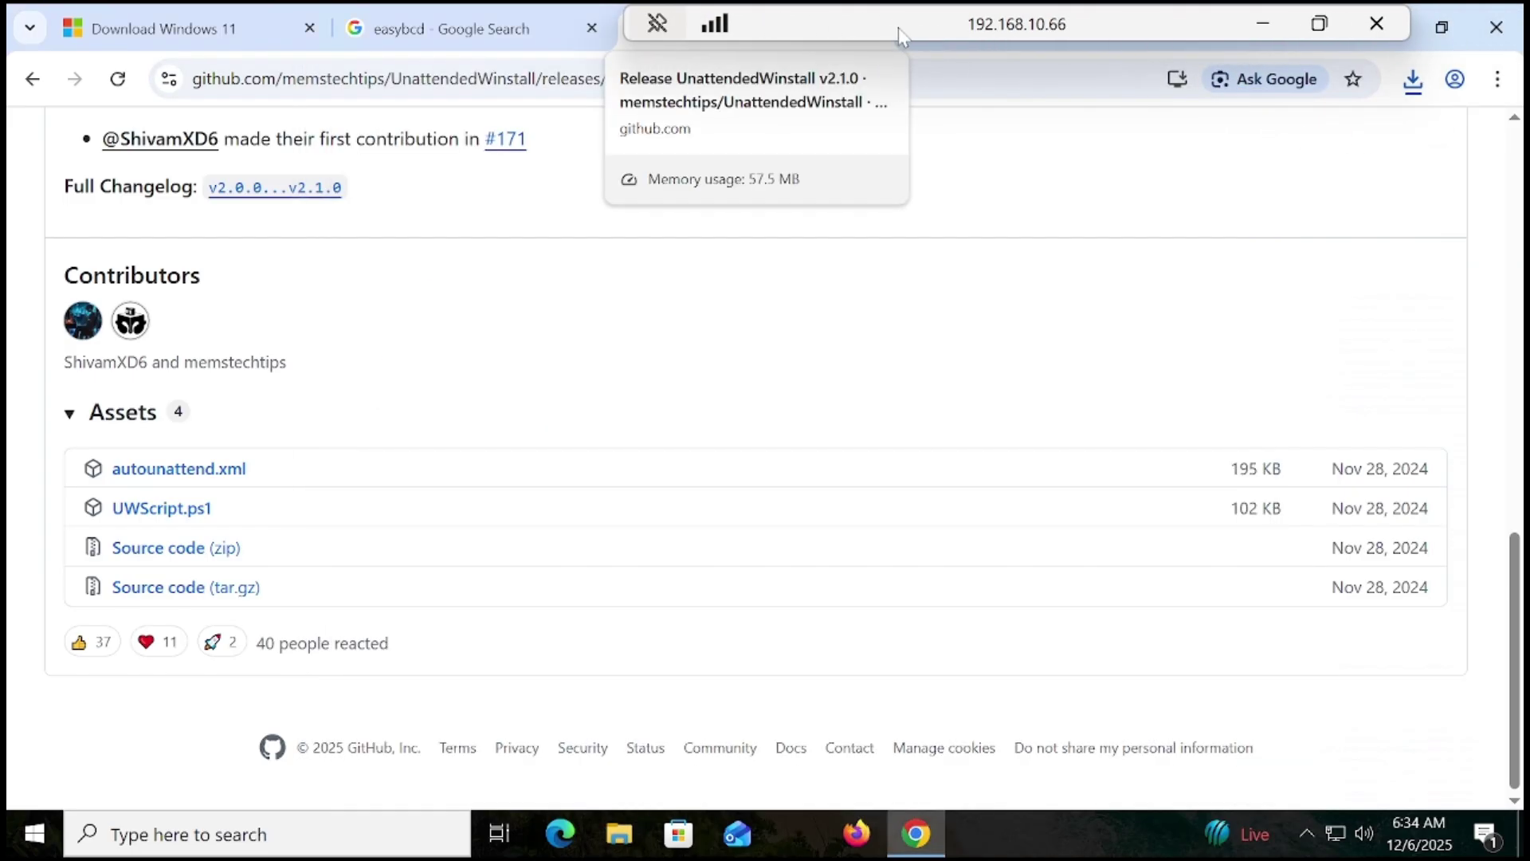
- Search for easybcd and open the NeoSmart EasyBCD download page
click(417, 11)
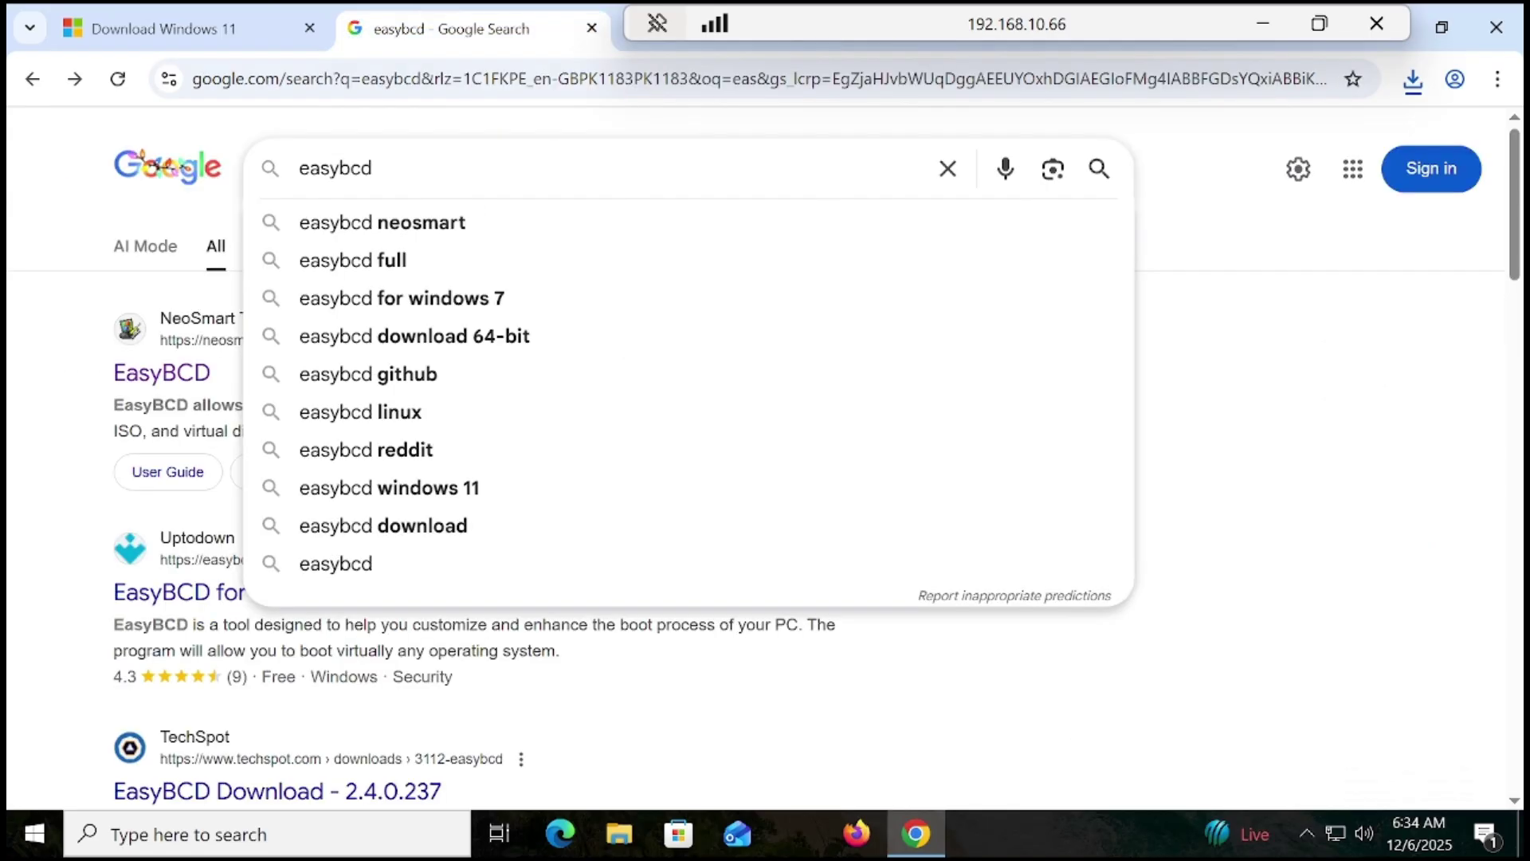
key(Return)
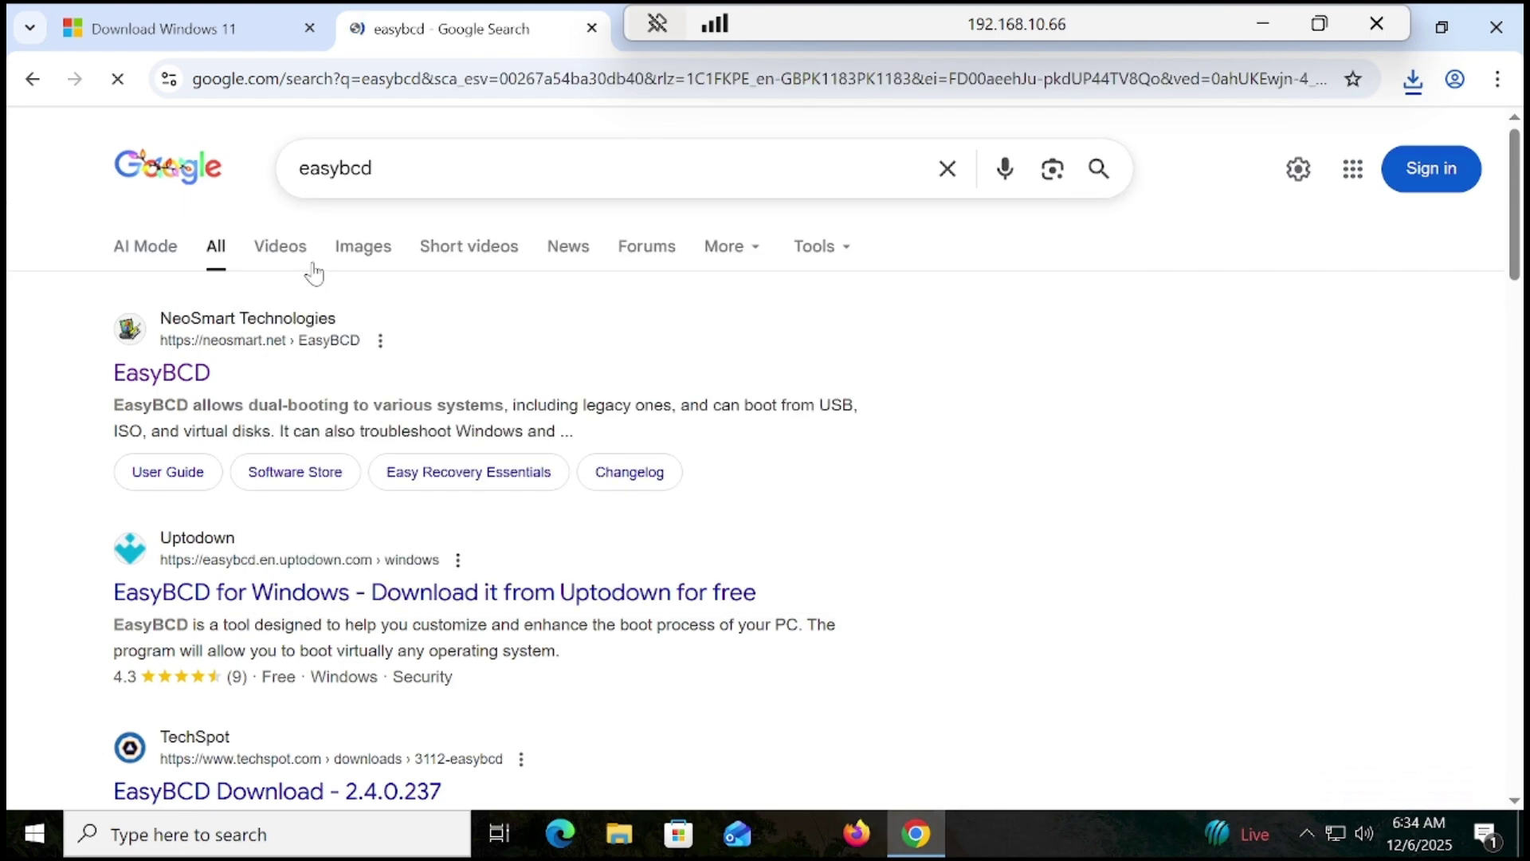
click(181, 369)
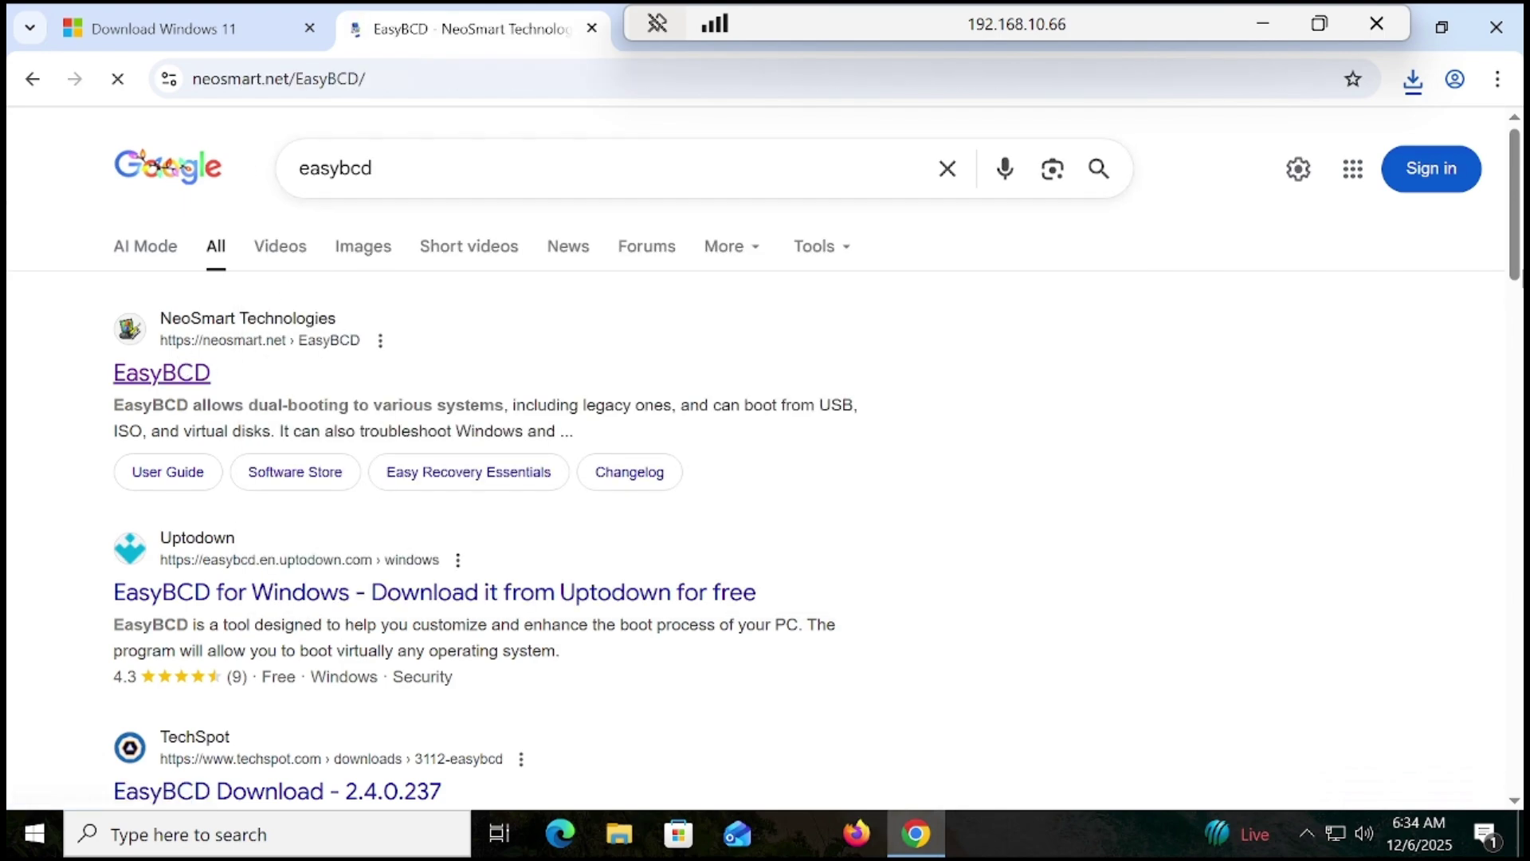
scroll(181, 368, down, 3)
scroll(1257, 574, down, 15)
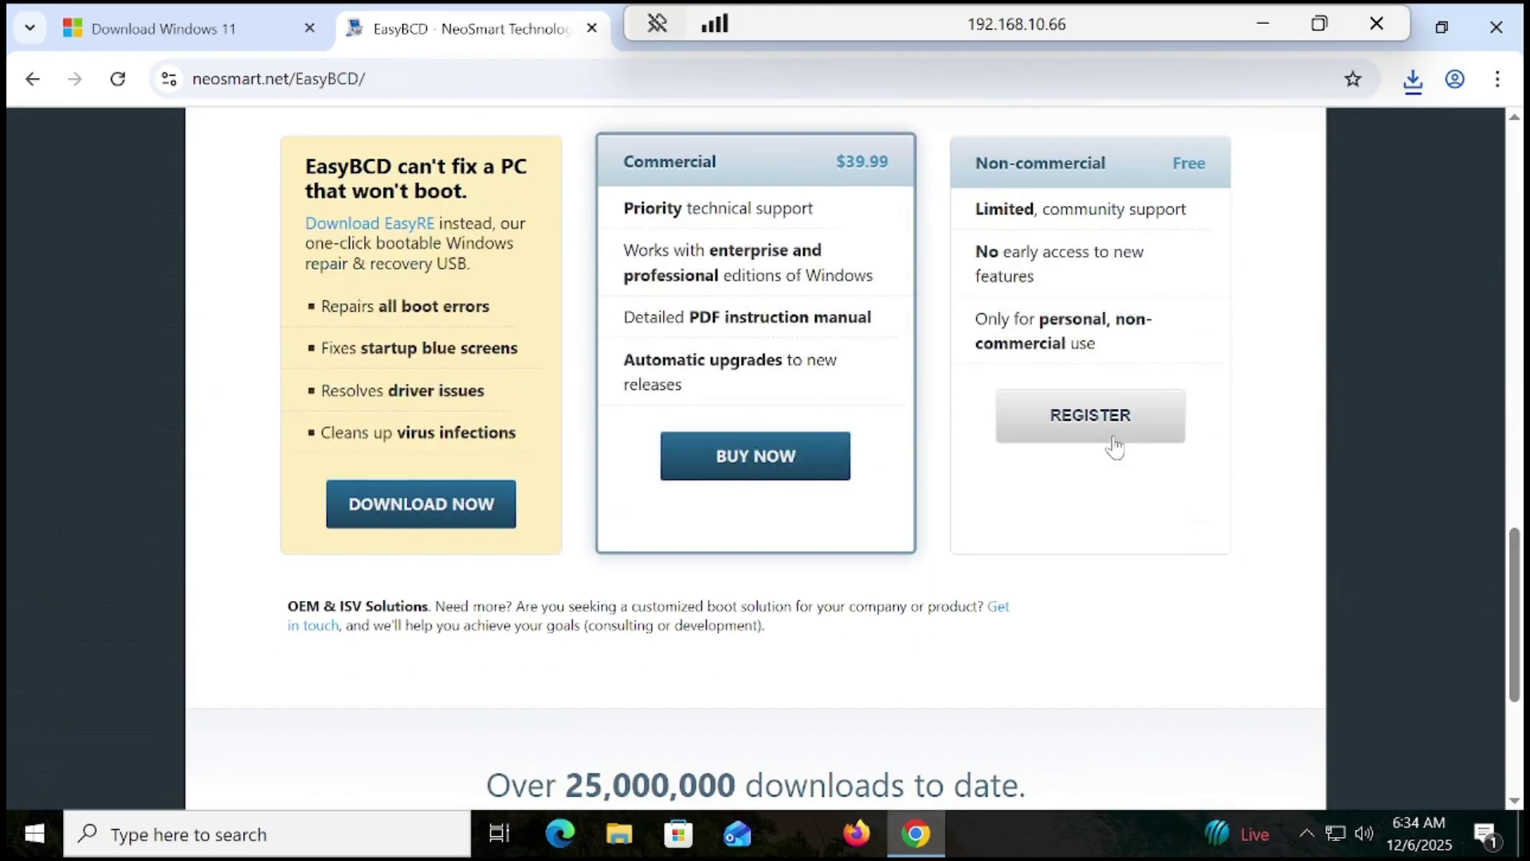
- Register for the free non-commercial download using autofilled name and email, starting the download
click(1113, 444)
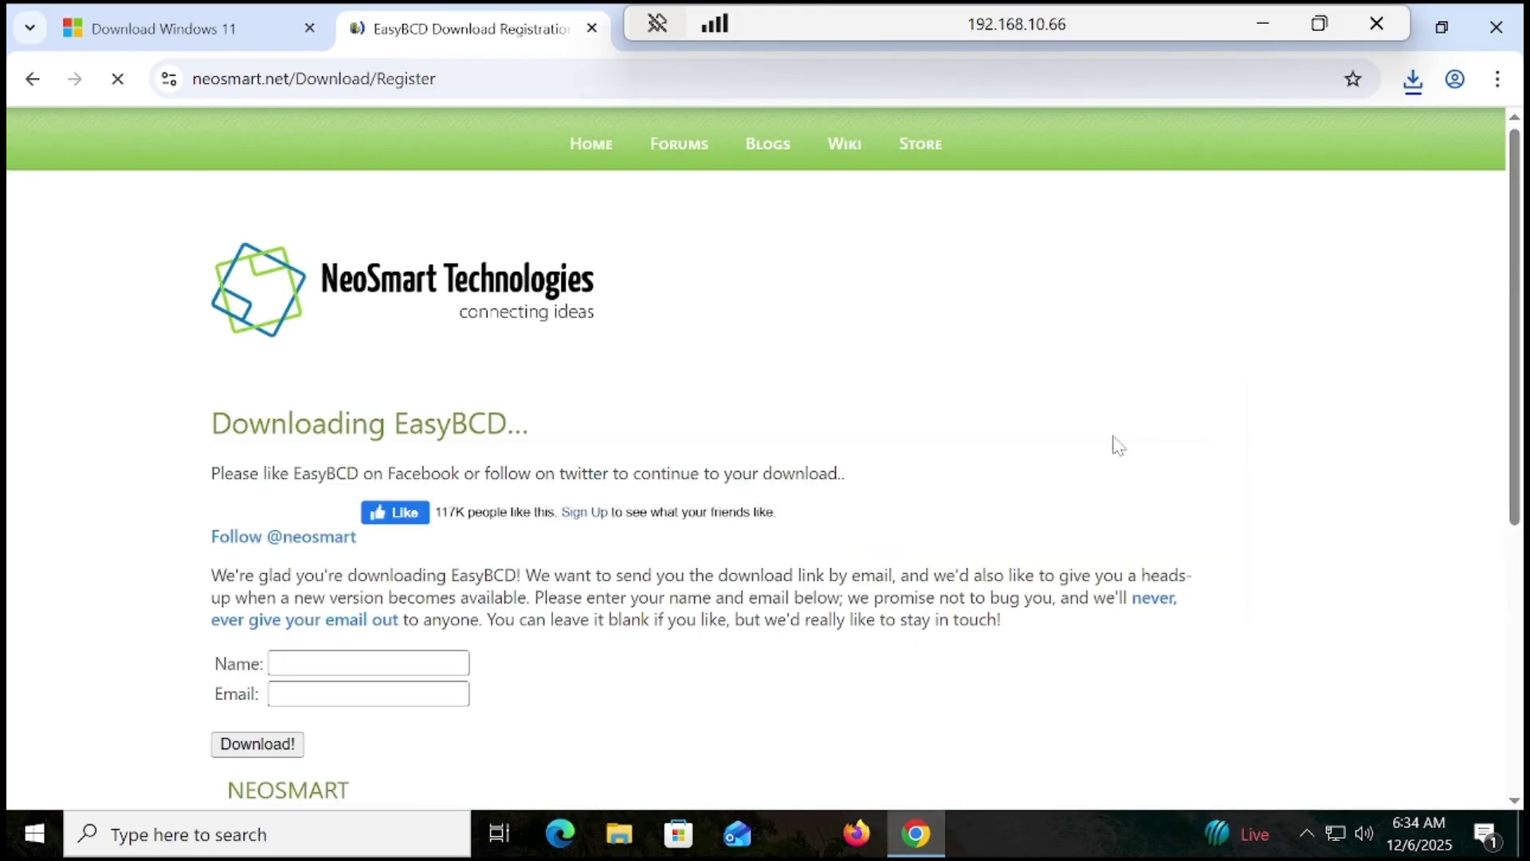
click(366, 663)
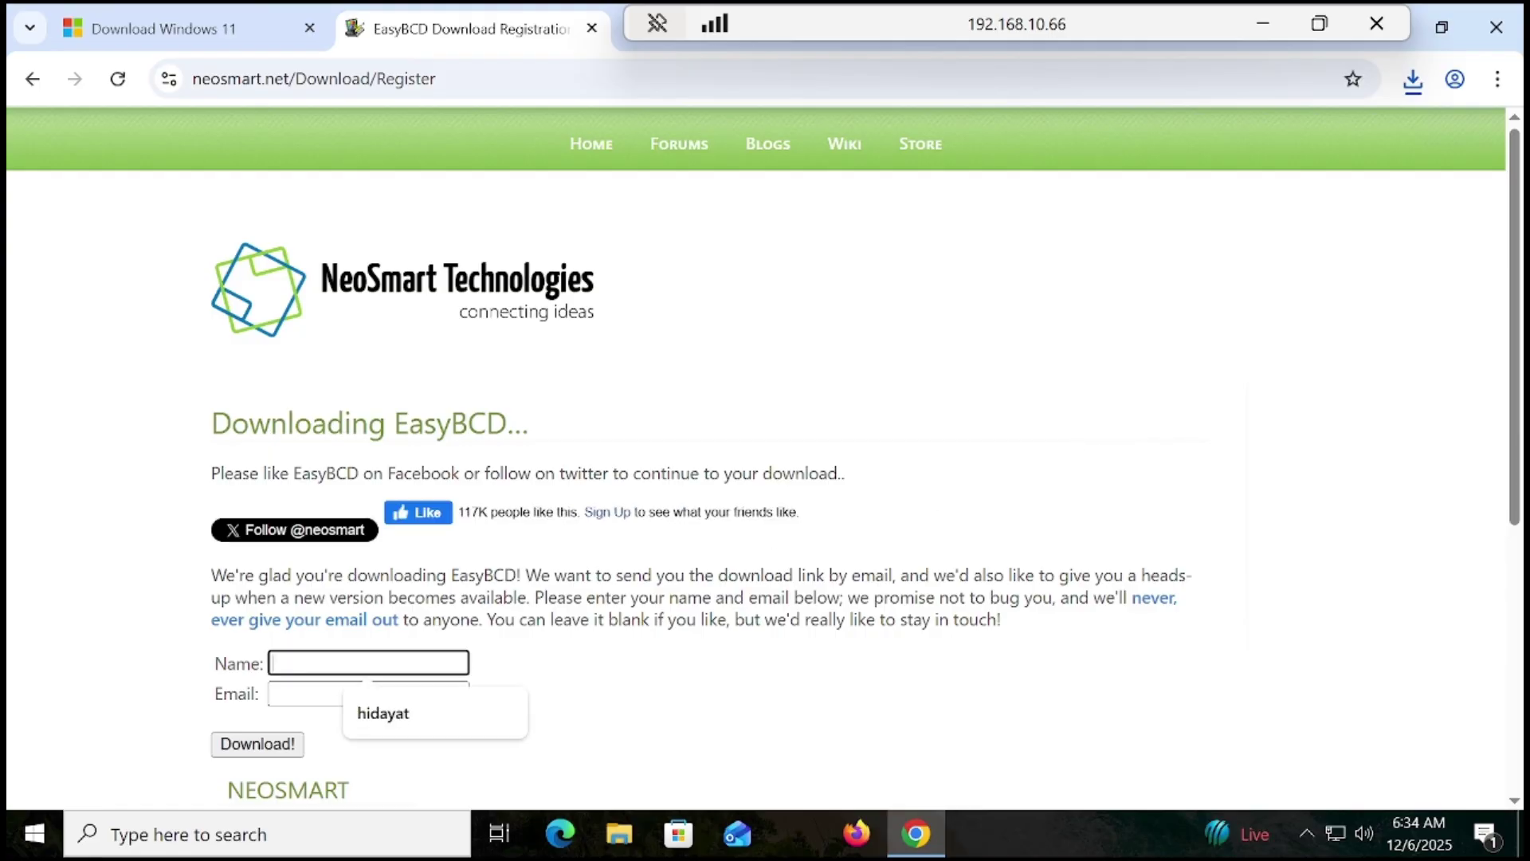
key(Down)
key(Return)
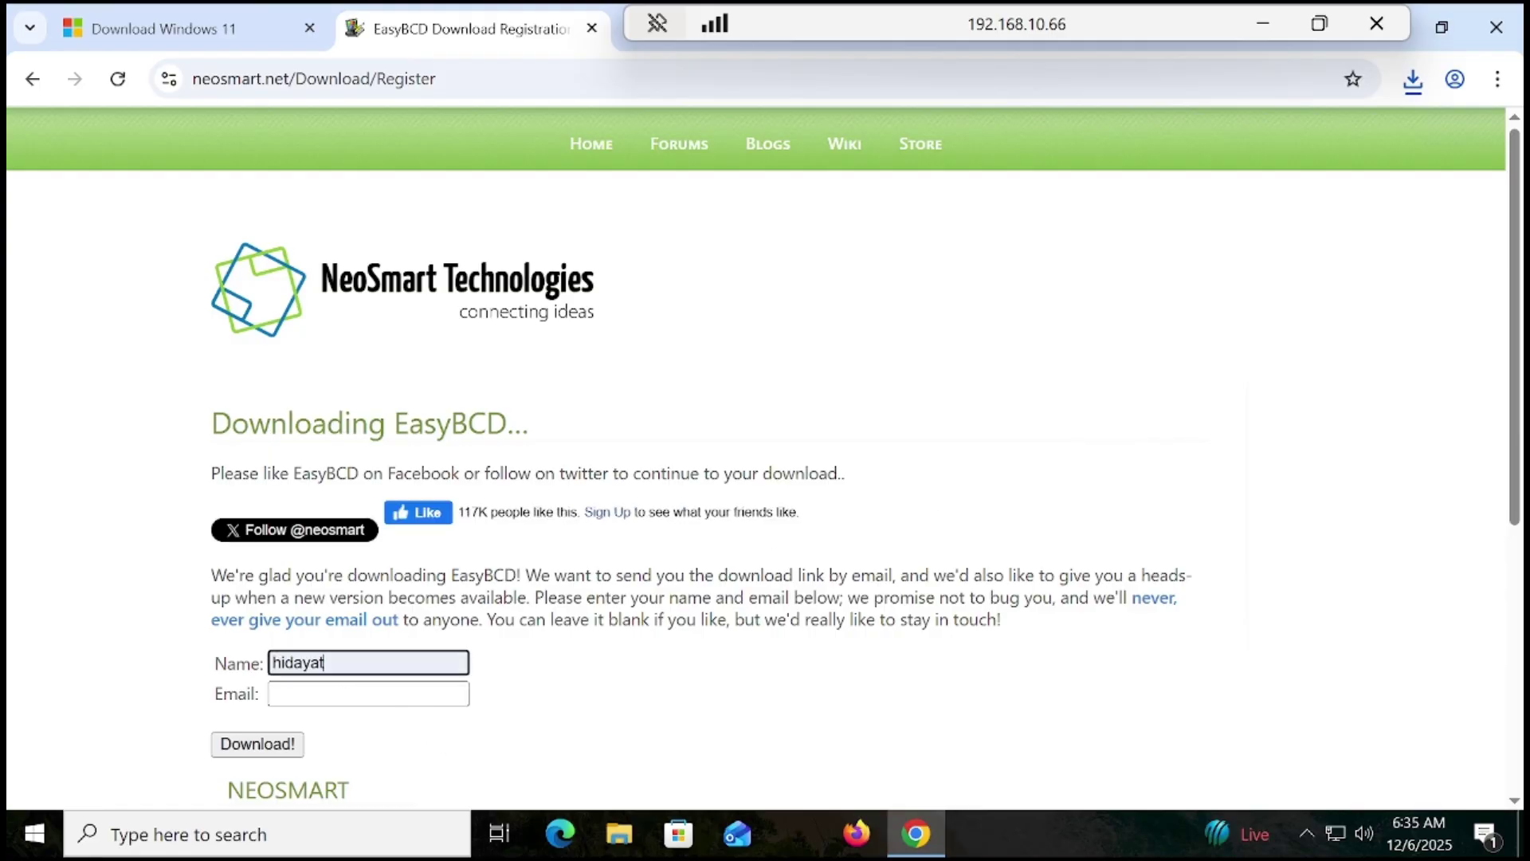
key(Tab)
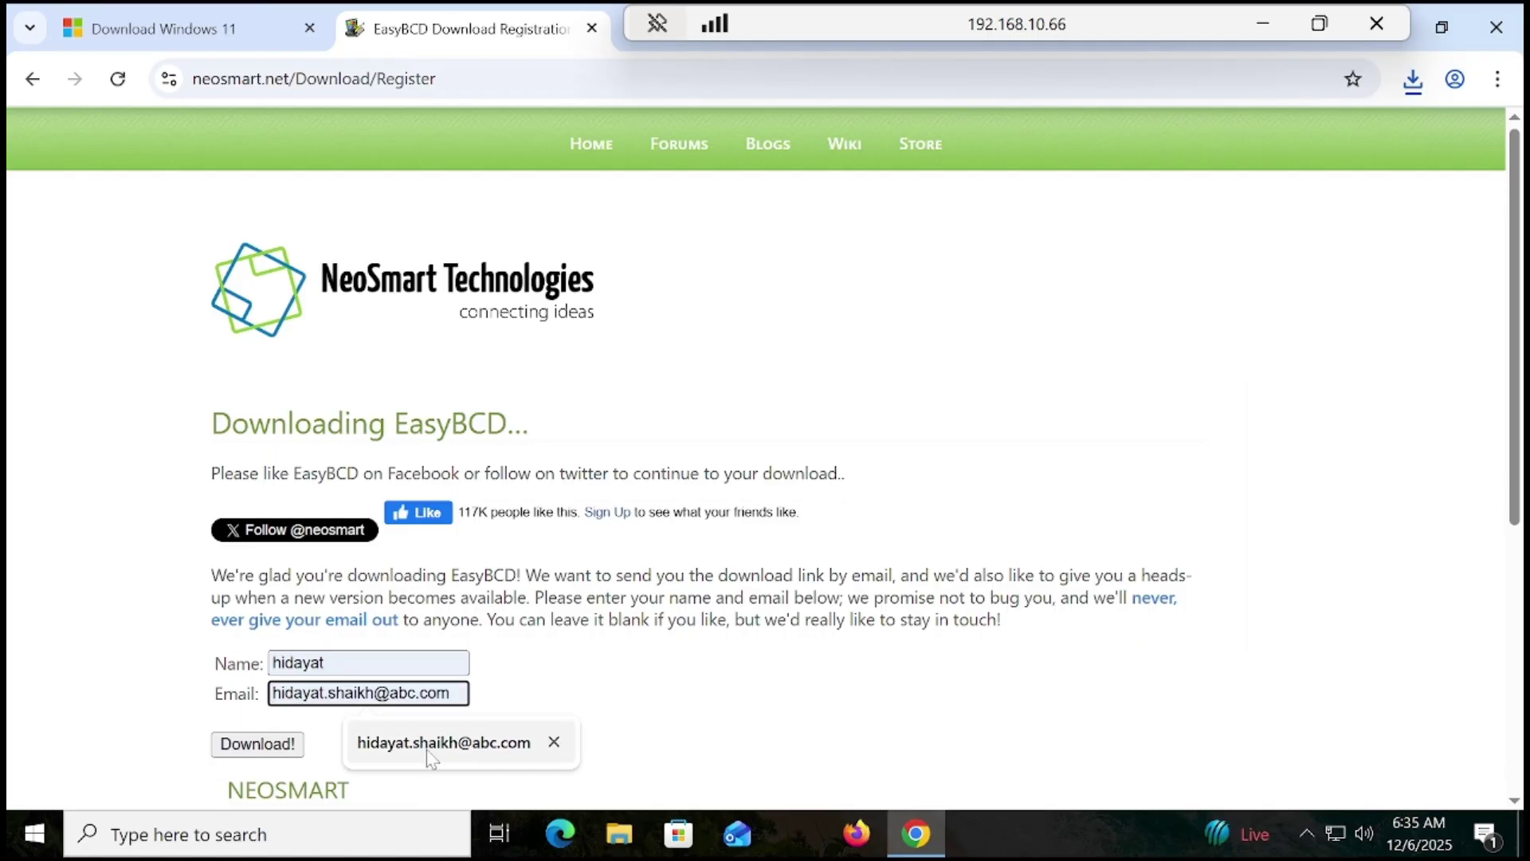
click(431, 747)
click(273, 746)
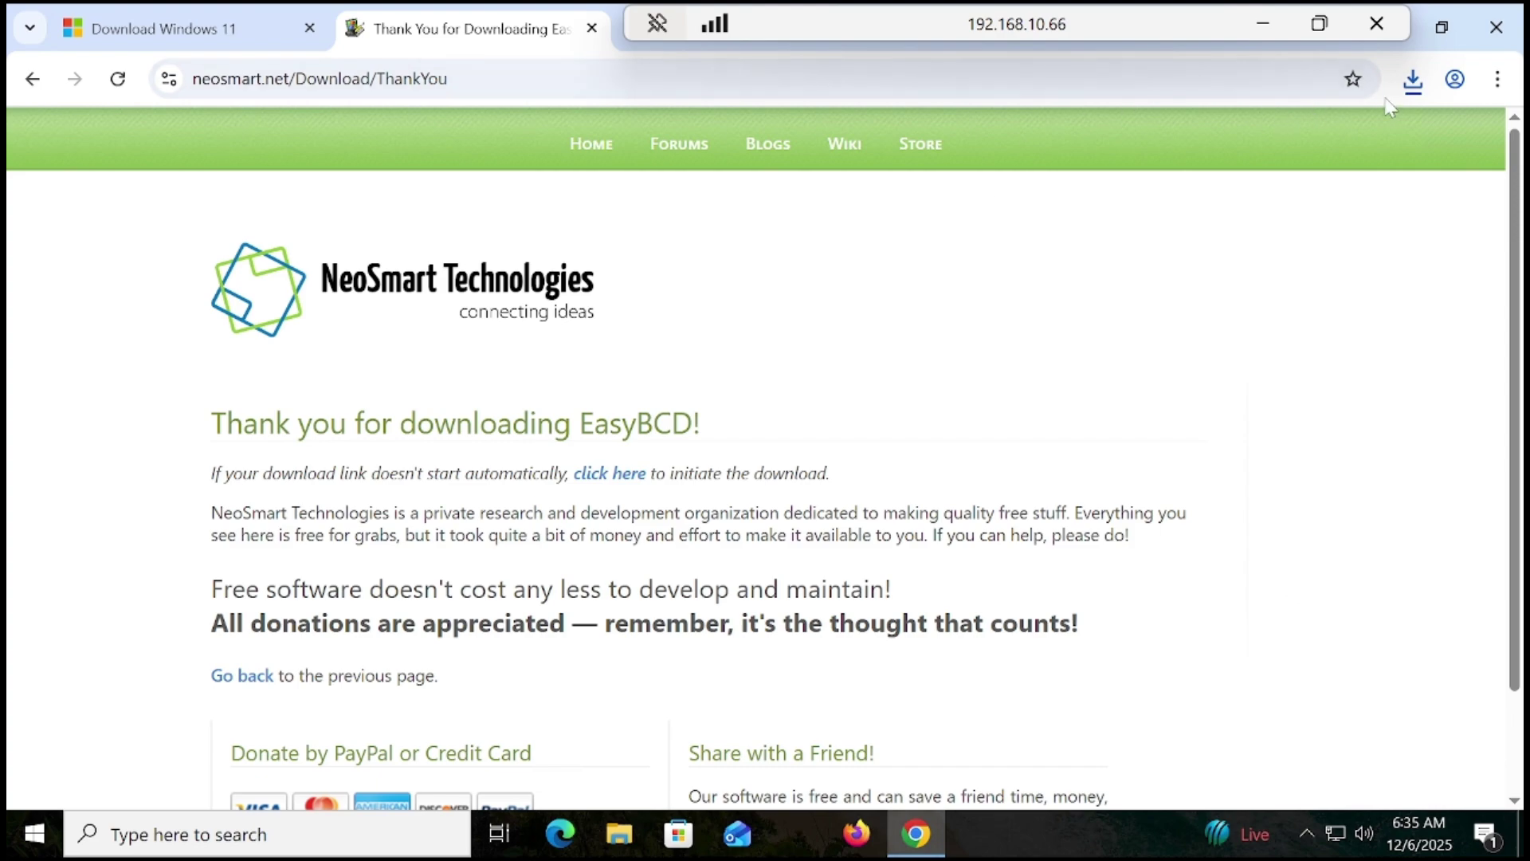
- Launch EasyBCD 2.4 (1).exe from Chrome's recent downloads
click(1413, 81)
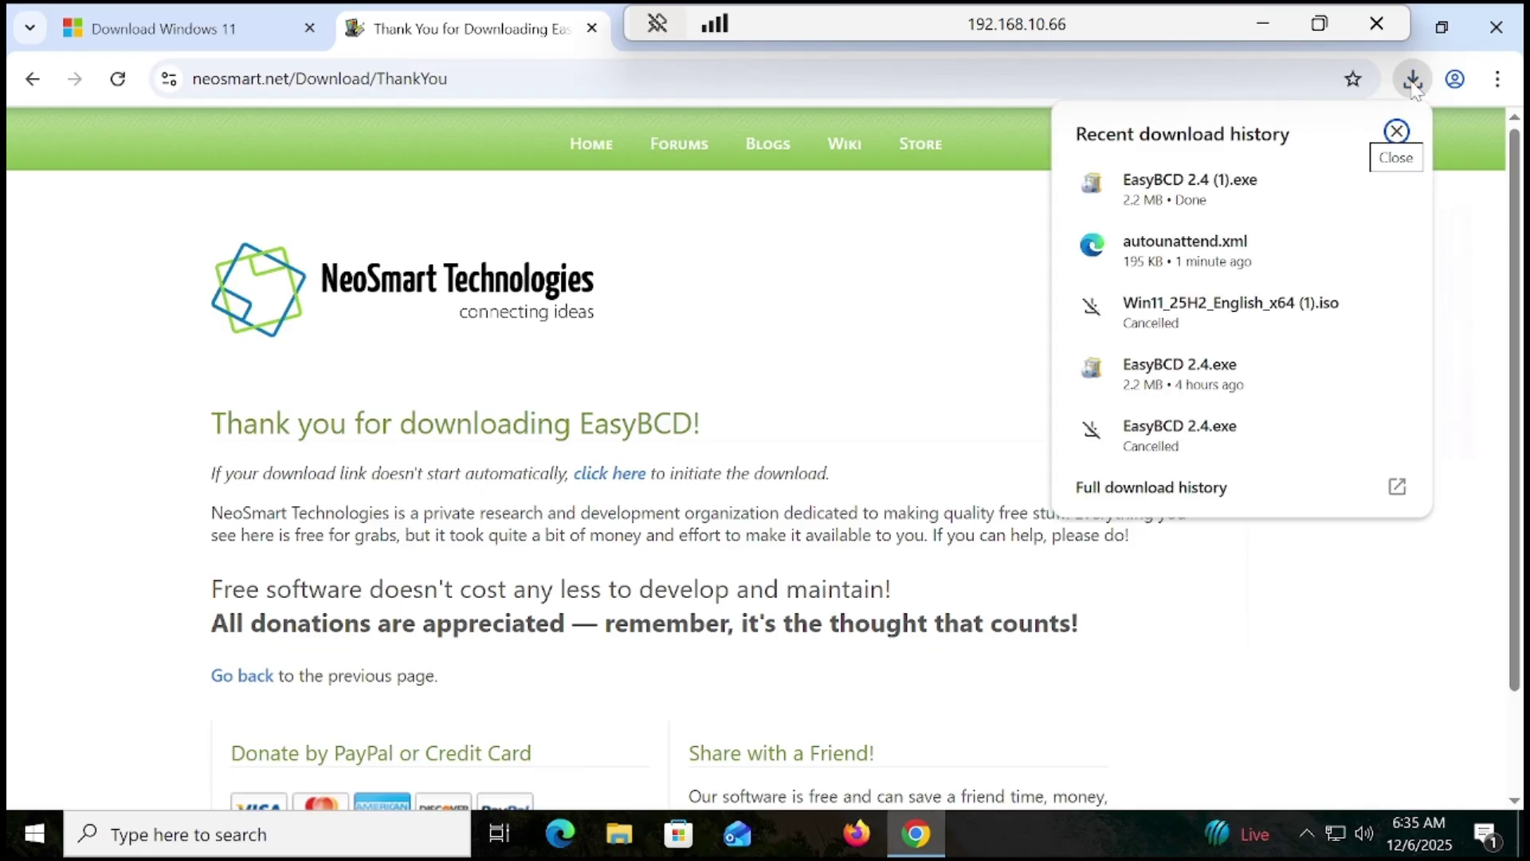
mouse_move(1323, 194)
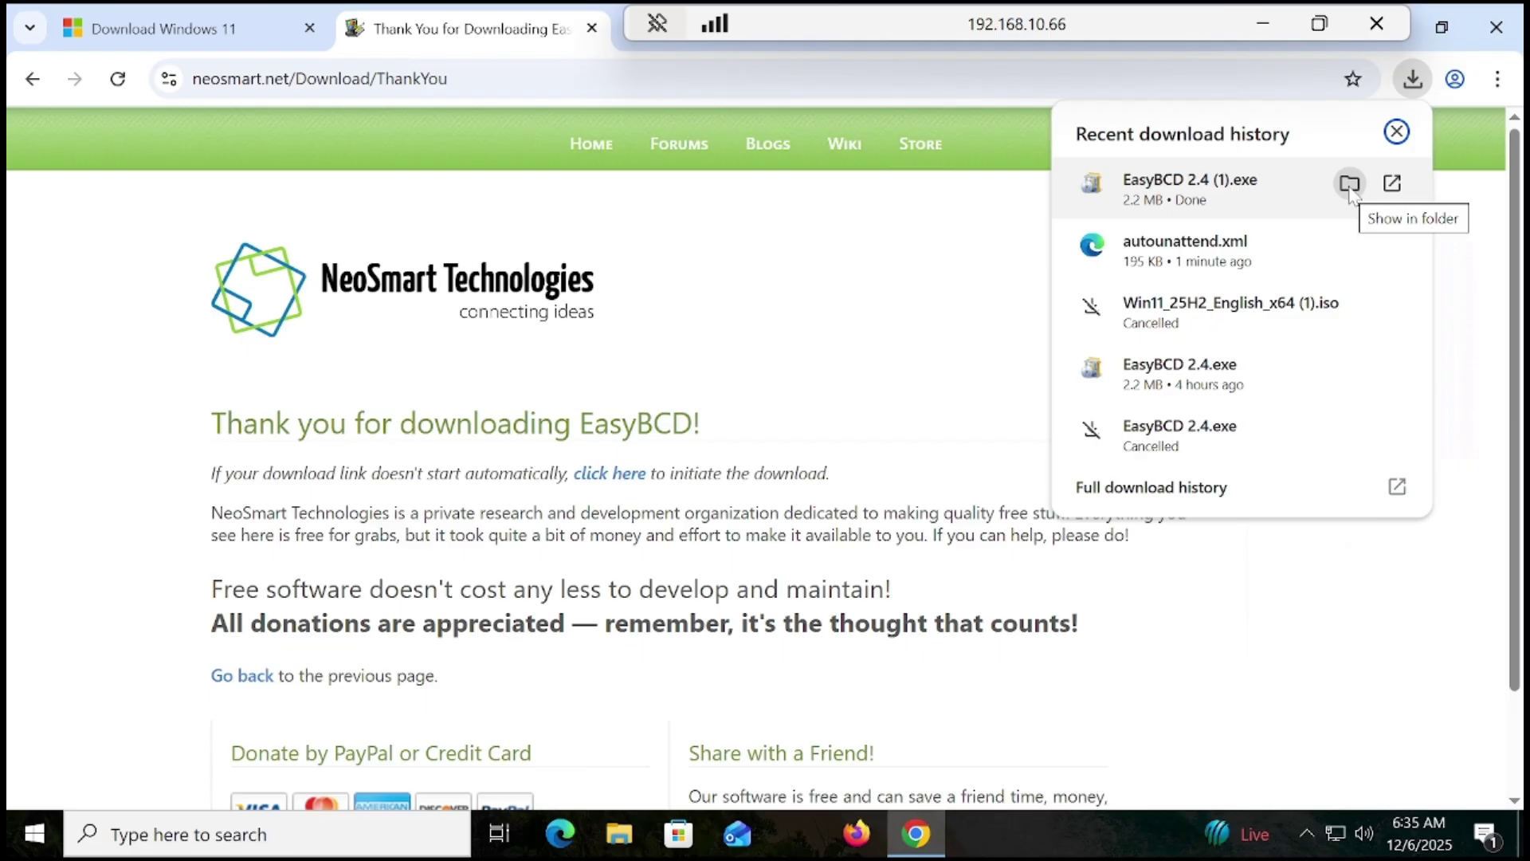
click(1220, 193)
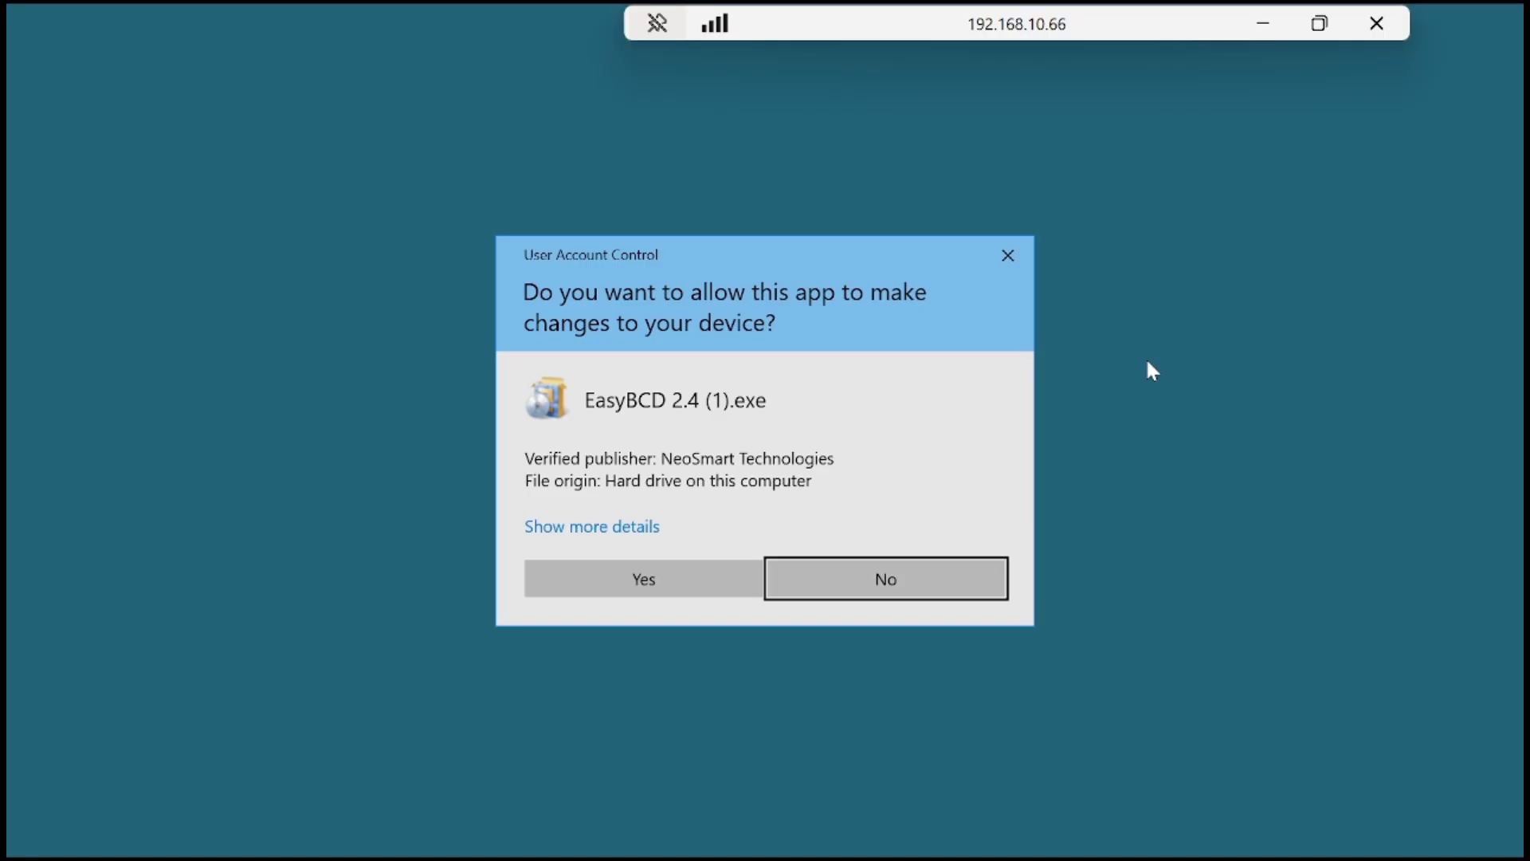
- Install EasyBCD 2.4 with default components to Program Files (x86)\NeoSmart Technologies\EasyBCD, accepting the licence
click(650, 573)
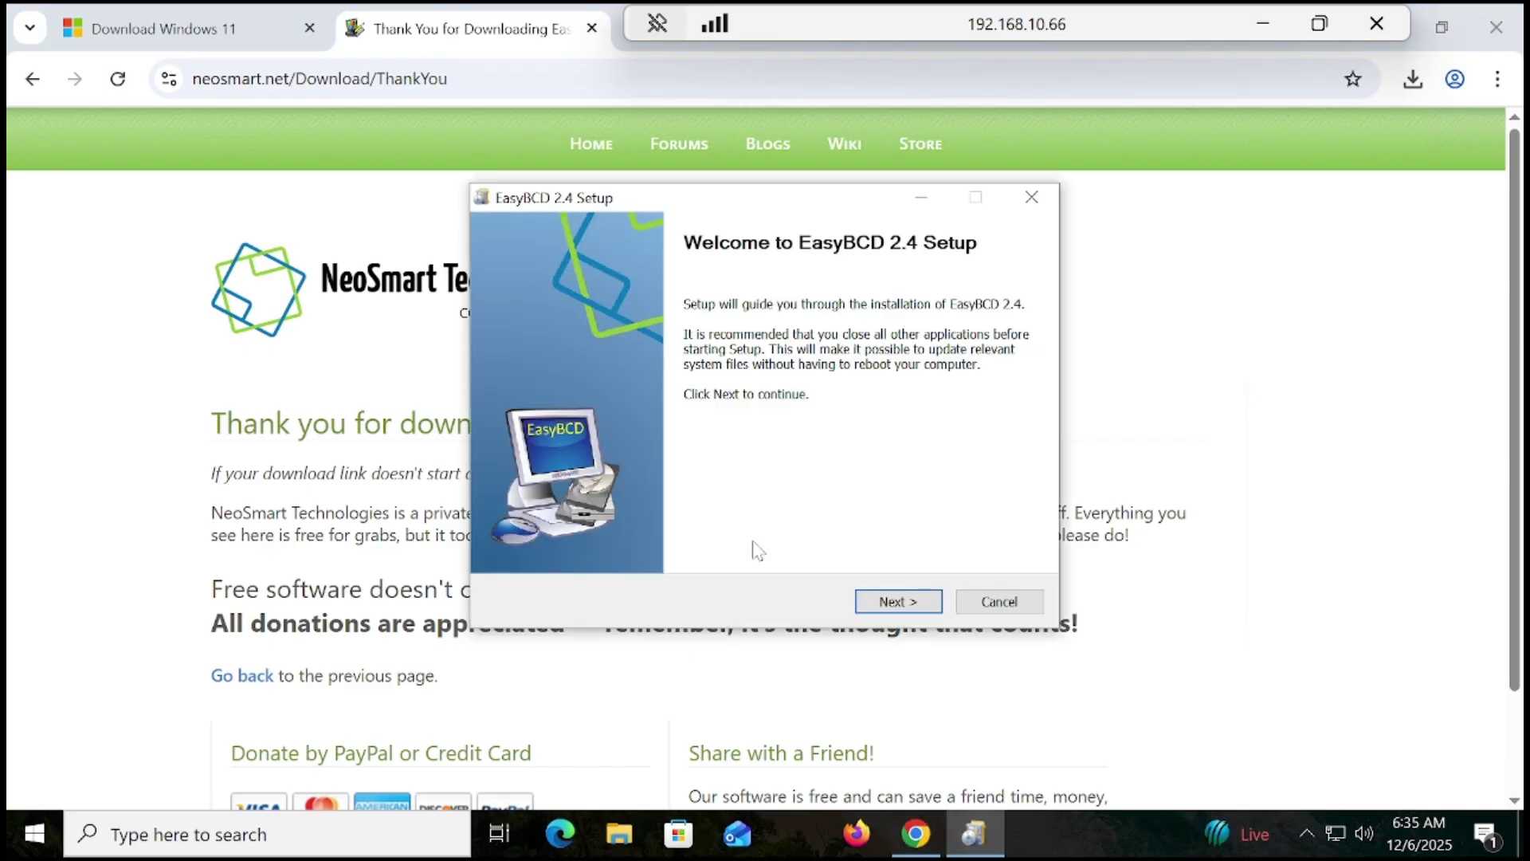
click(884, 604)
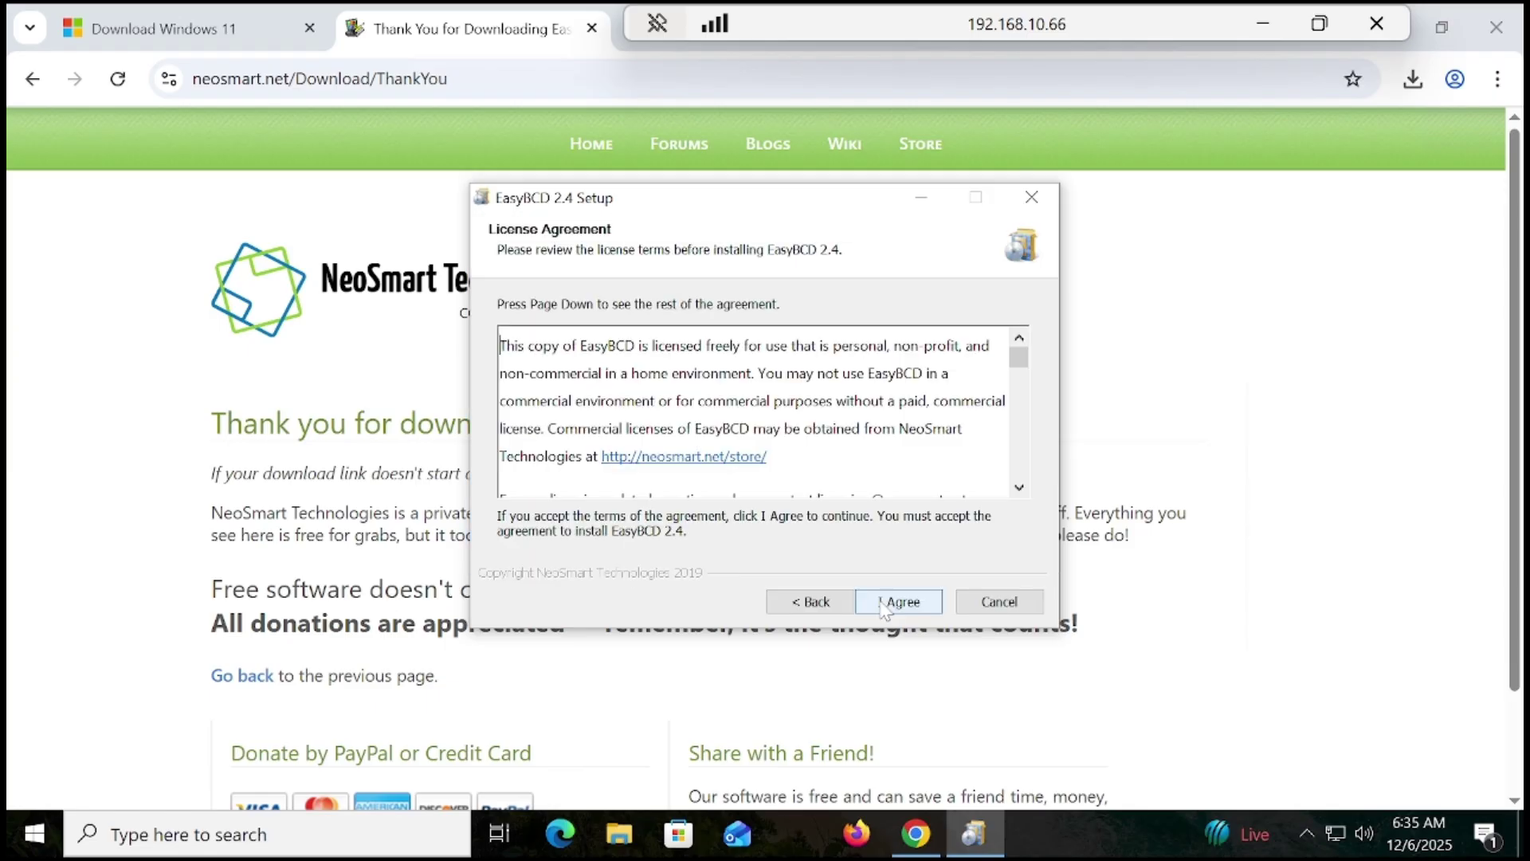
click(905, 606)
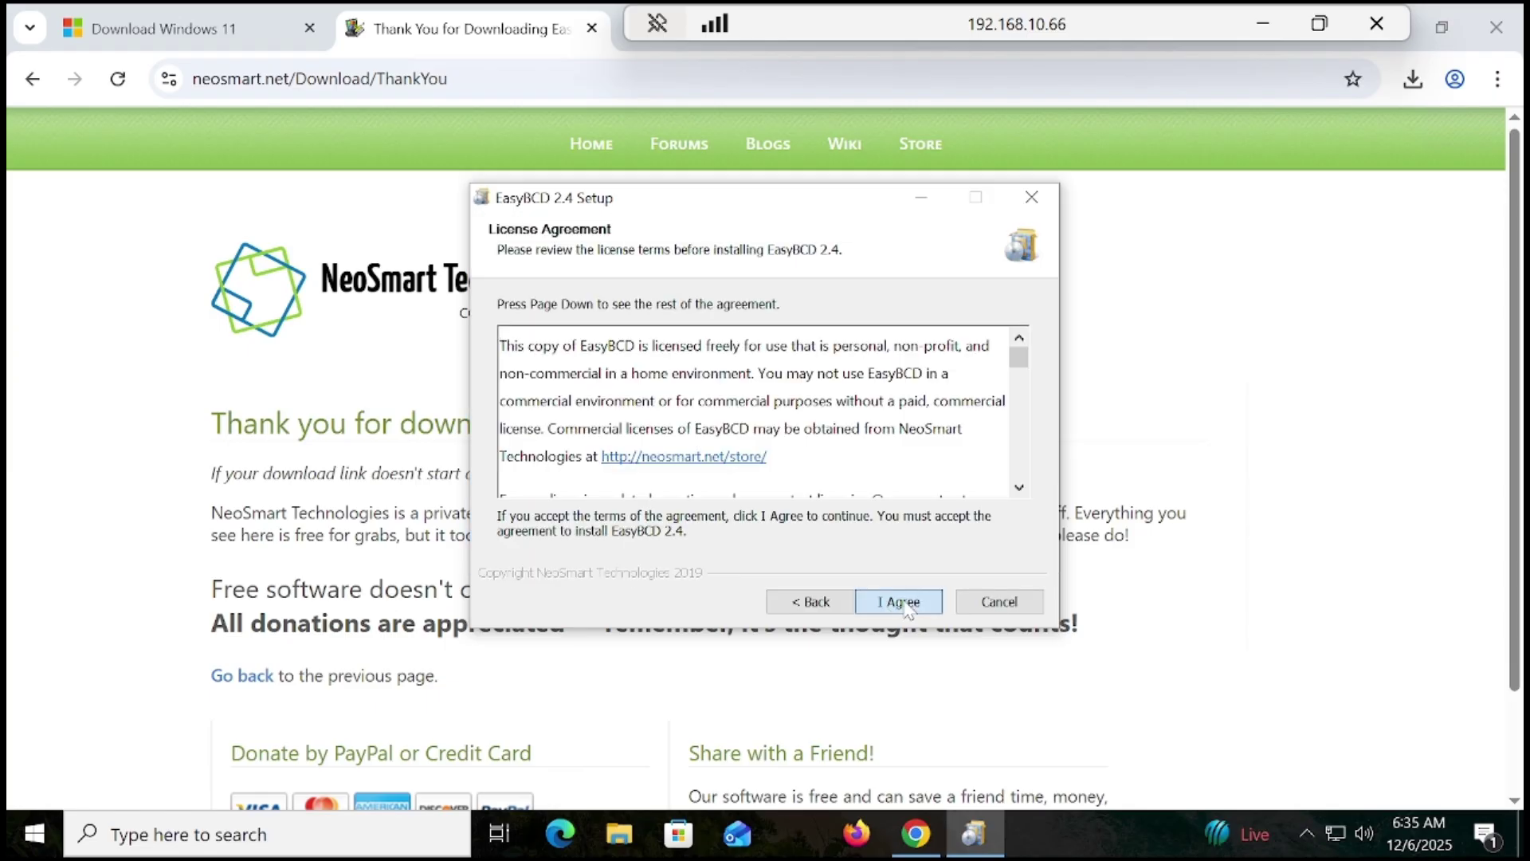
click(908, 605)
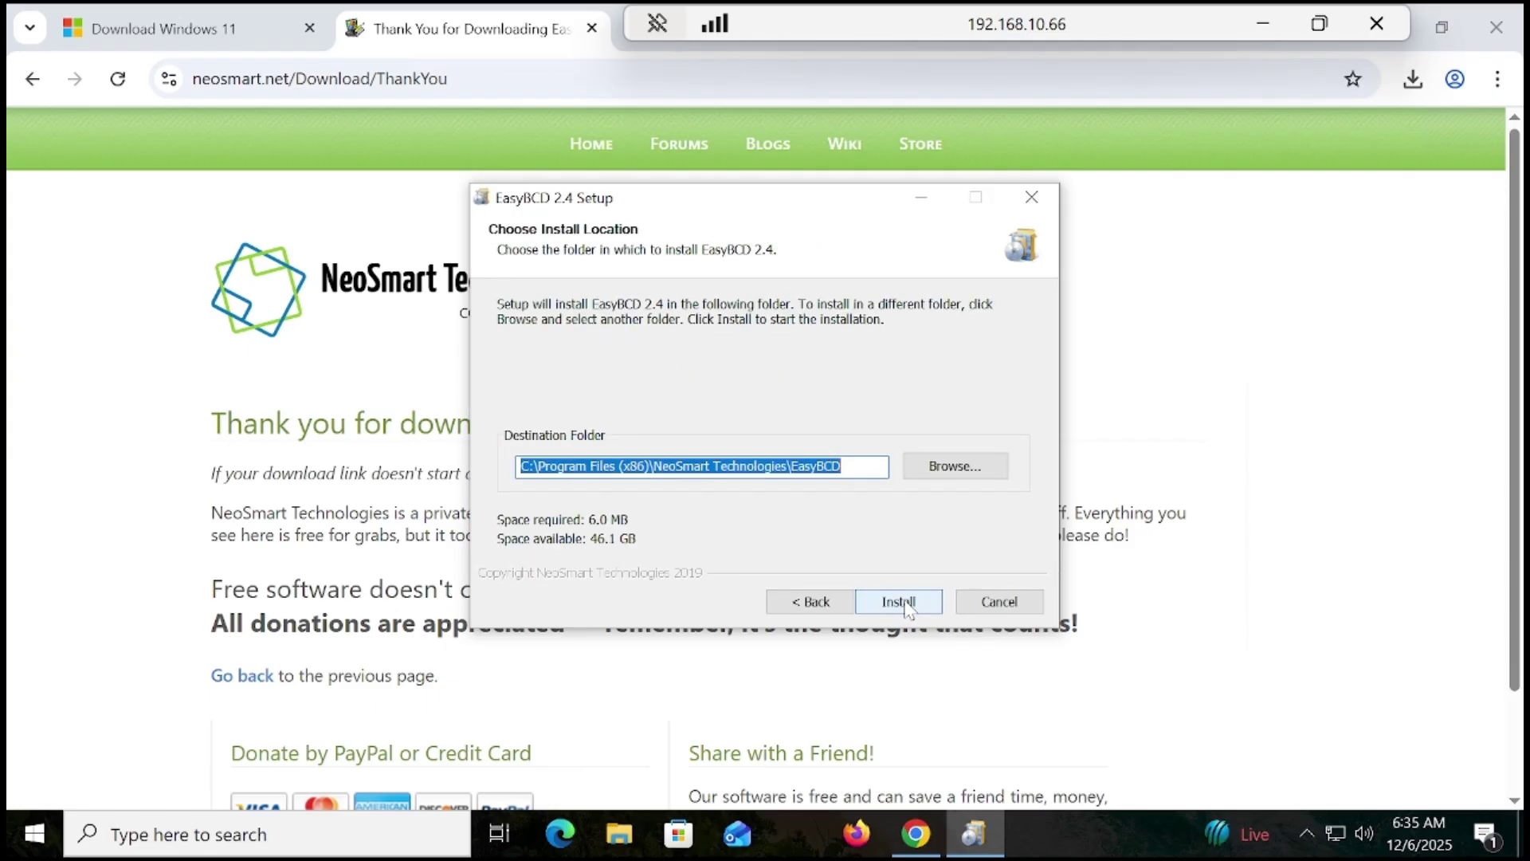
click(909, 605)
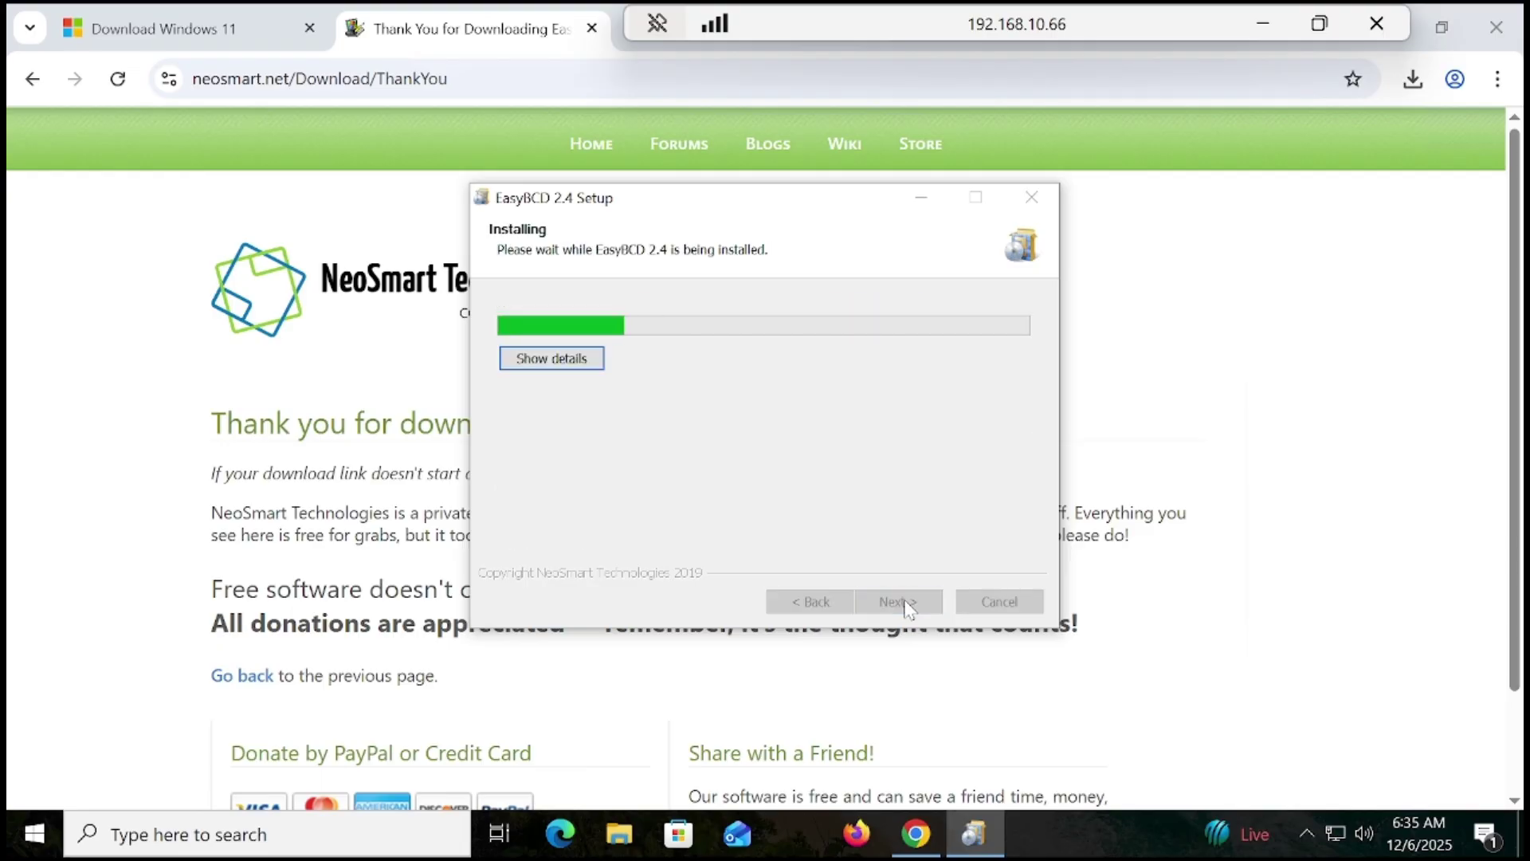
click(907, 605)
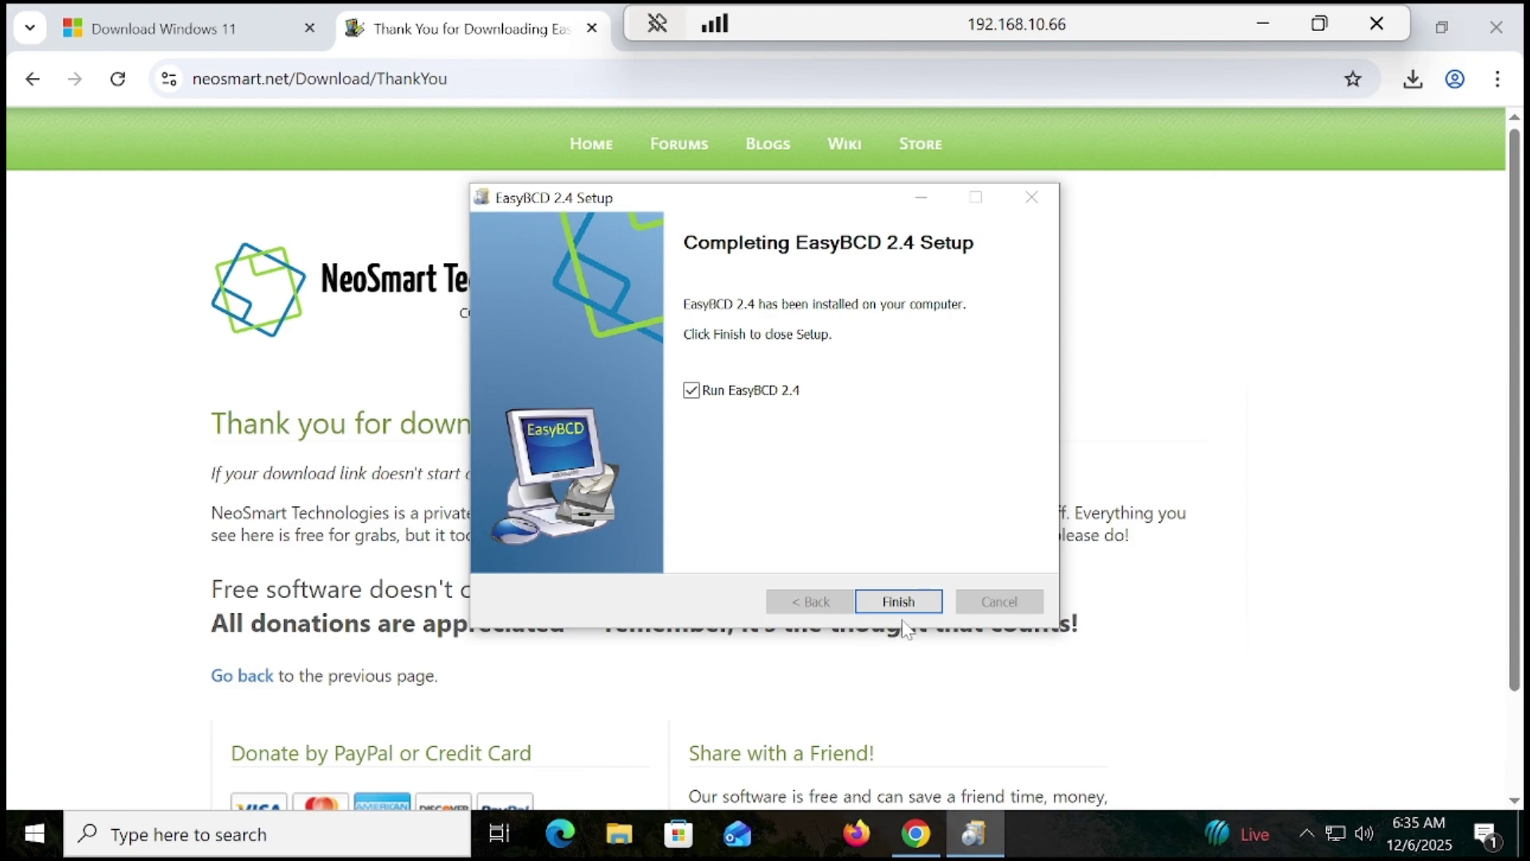
click(898, 604)
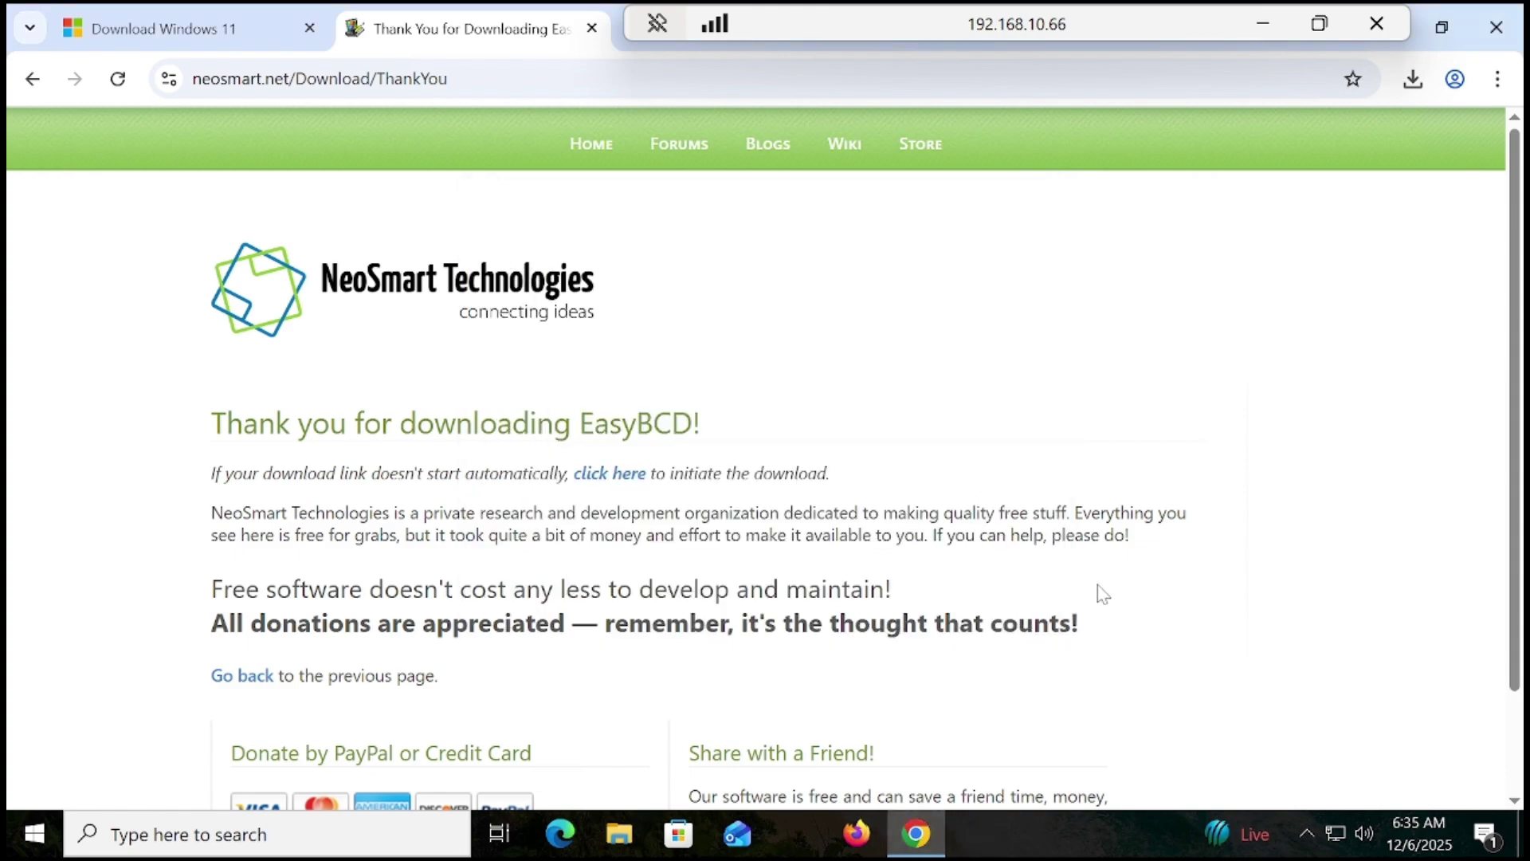
- Dismiss the language and licence prompts and start a new WinPE boot entry
click(906, 408)
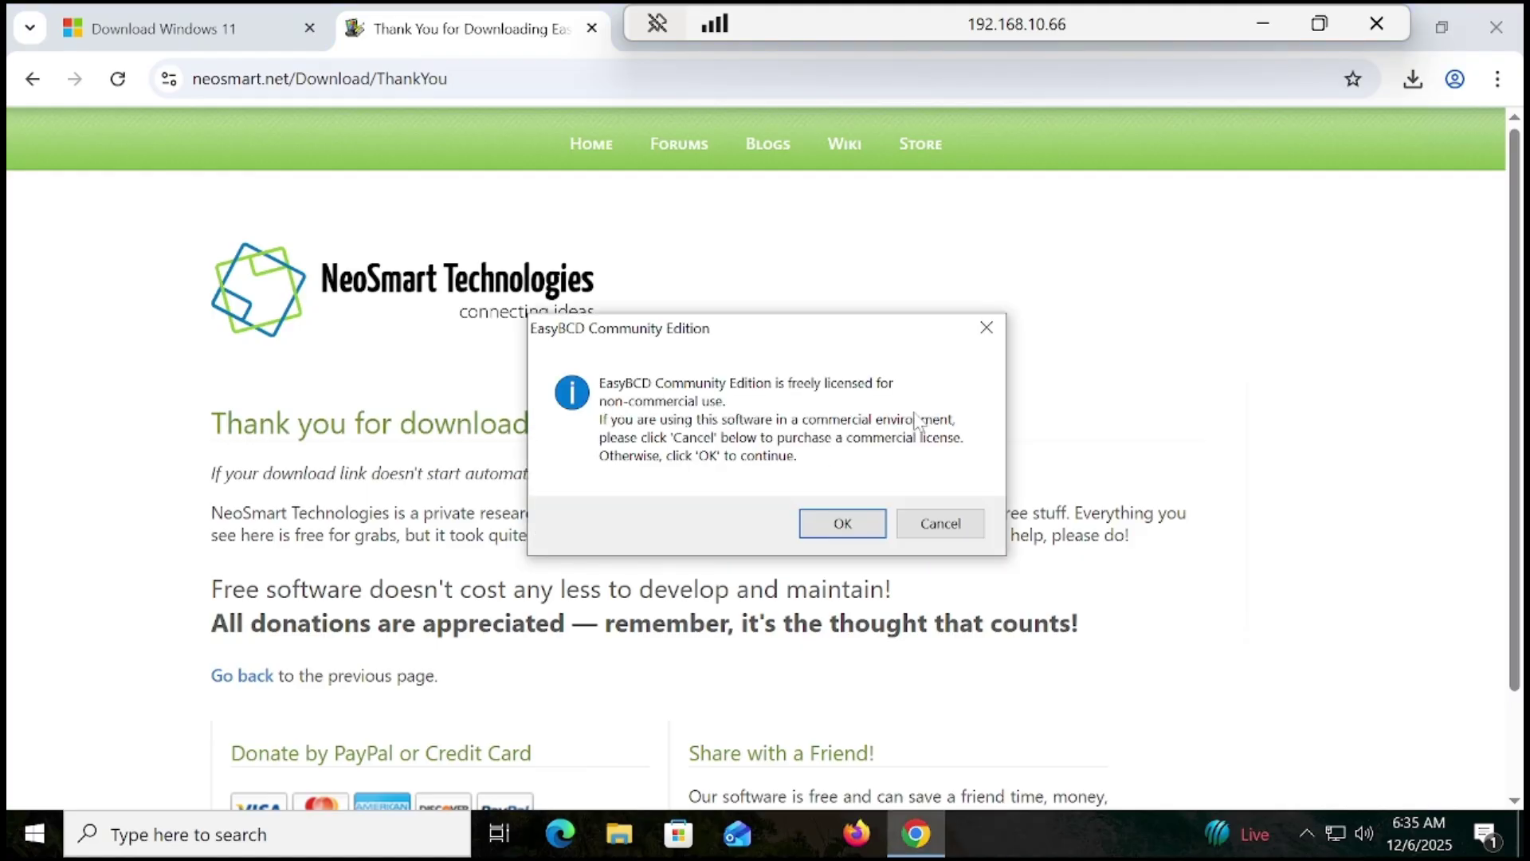
click(868, 522)
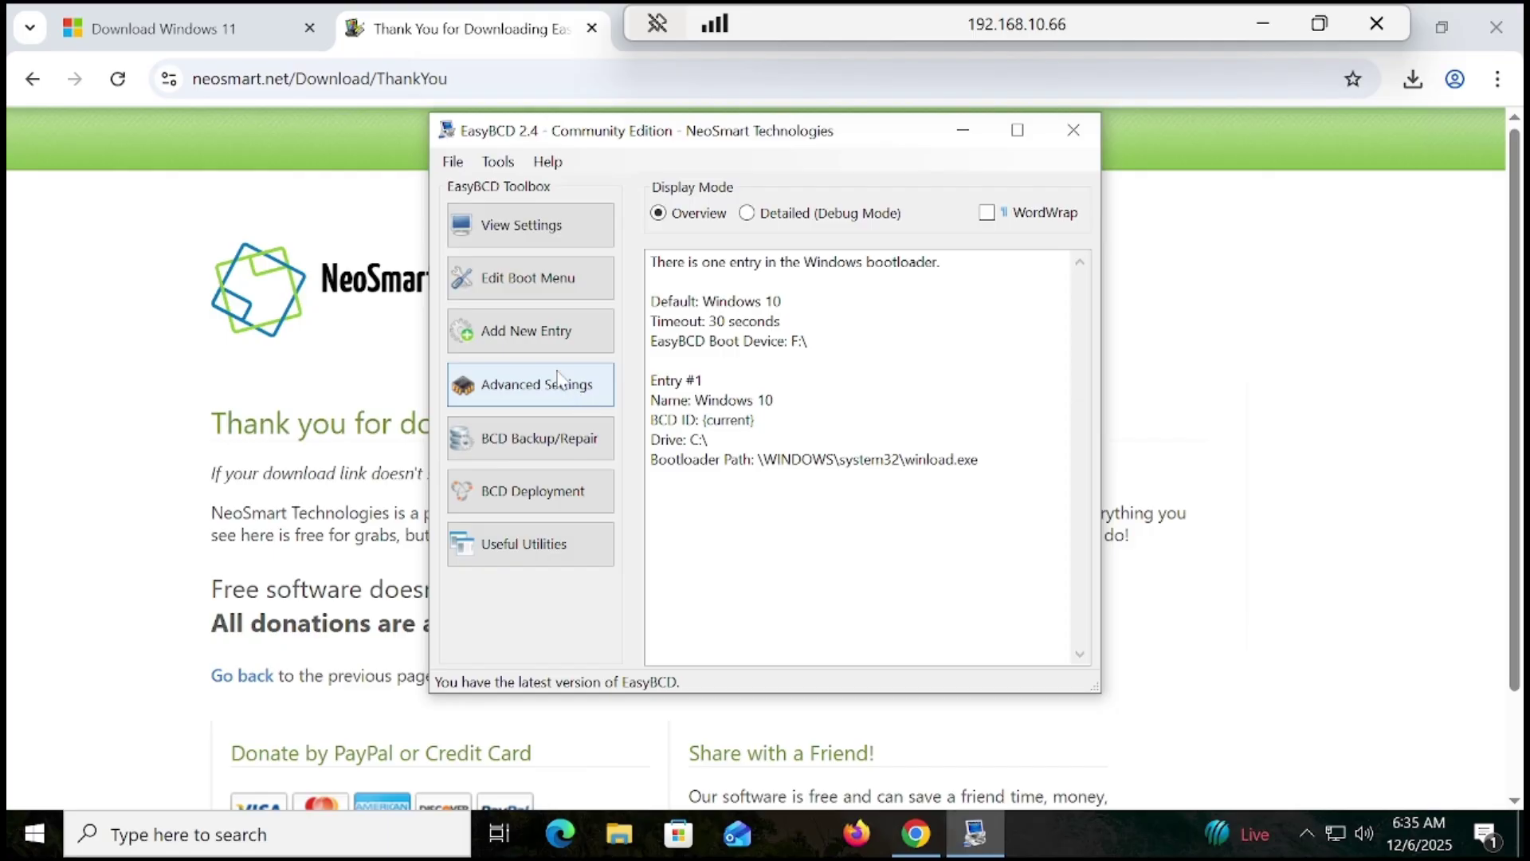
click(552, 344)
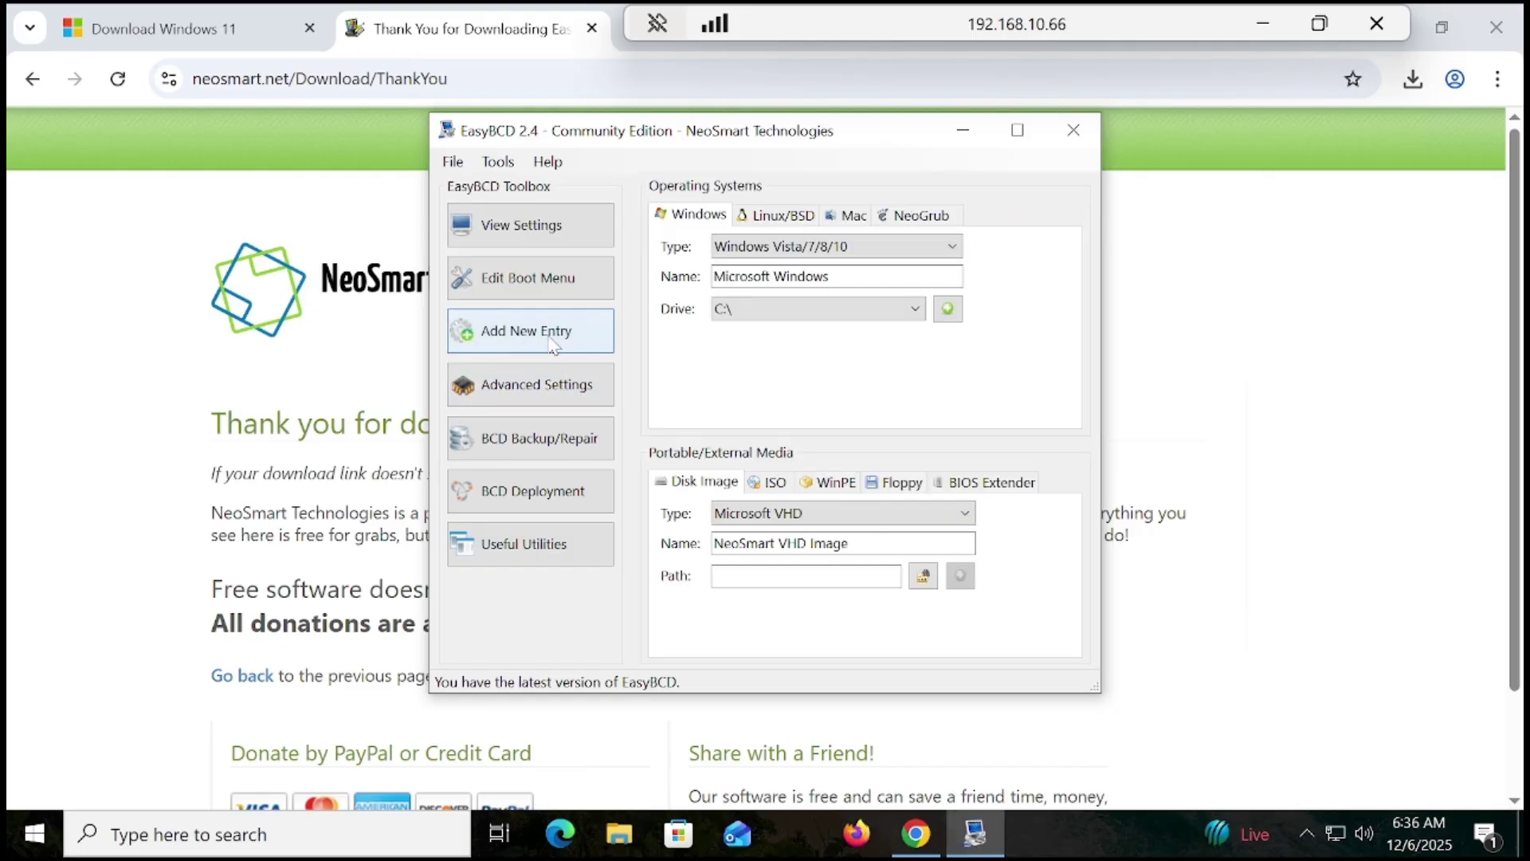
click(837, 488)
- Rename the WinPE entry to 'windown11'
drag(823, 543, 712, 542)
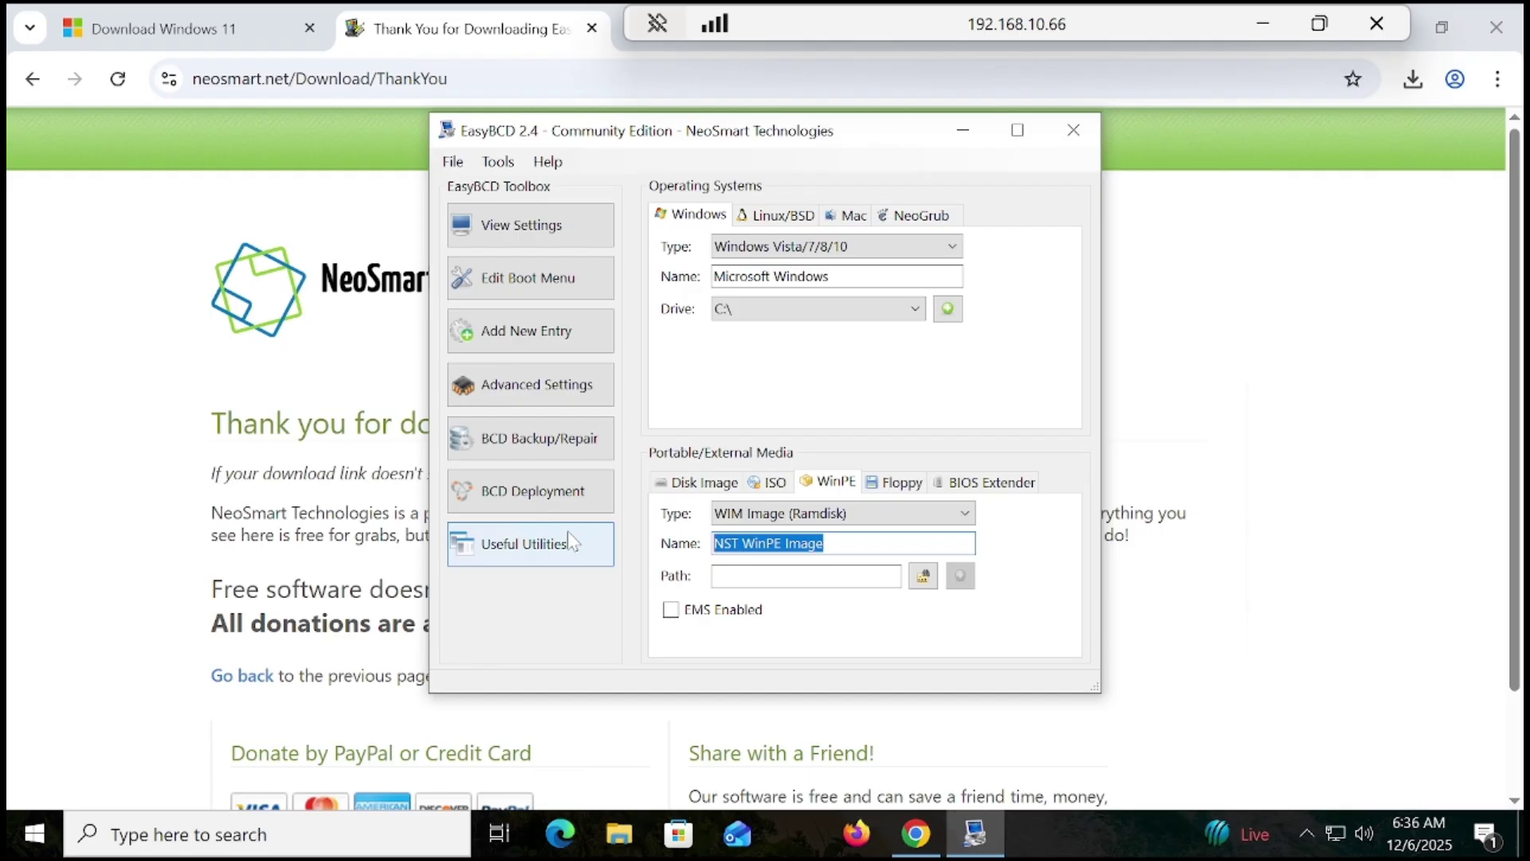
text(win)
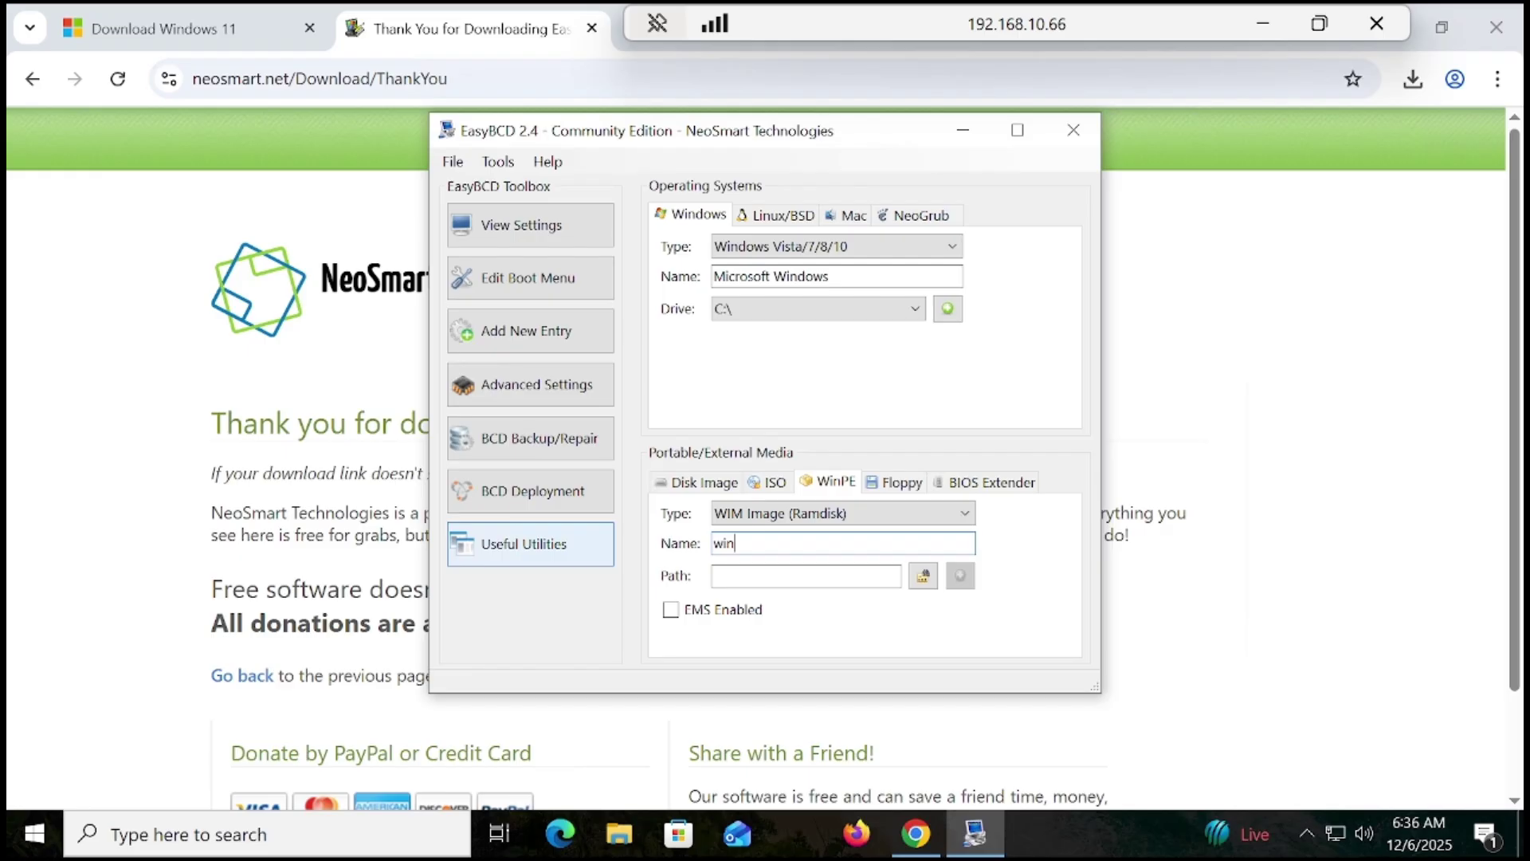
text(down)
text(11)
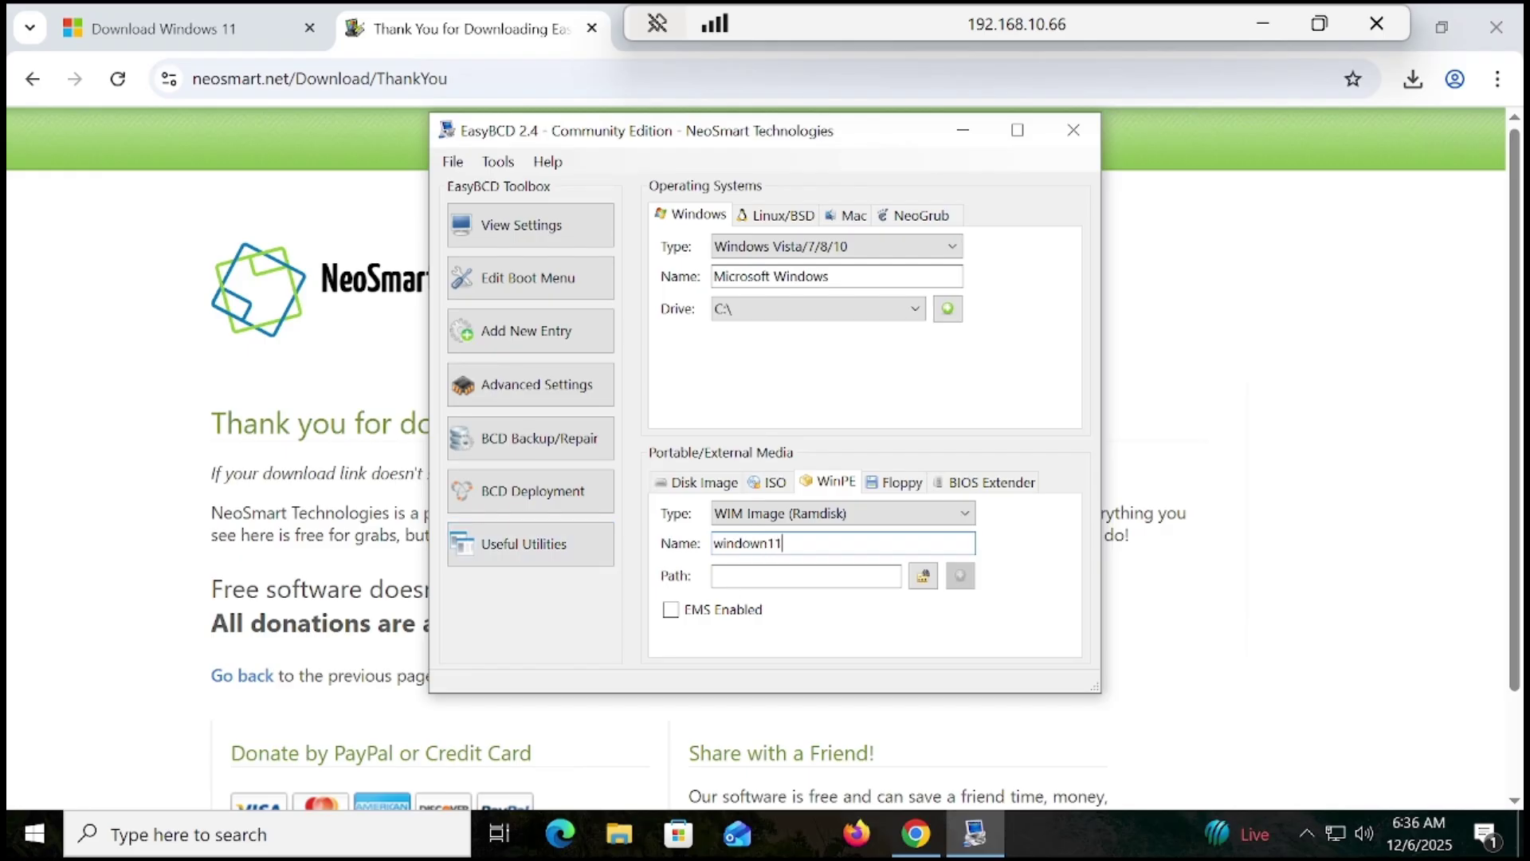
- Pick boot.wim from New Volume (F:)\sources as the WinPE entry's image path
click(924, 576)
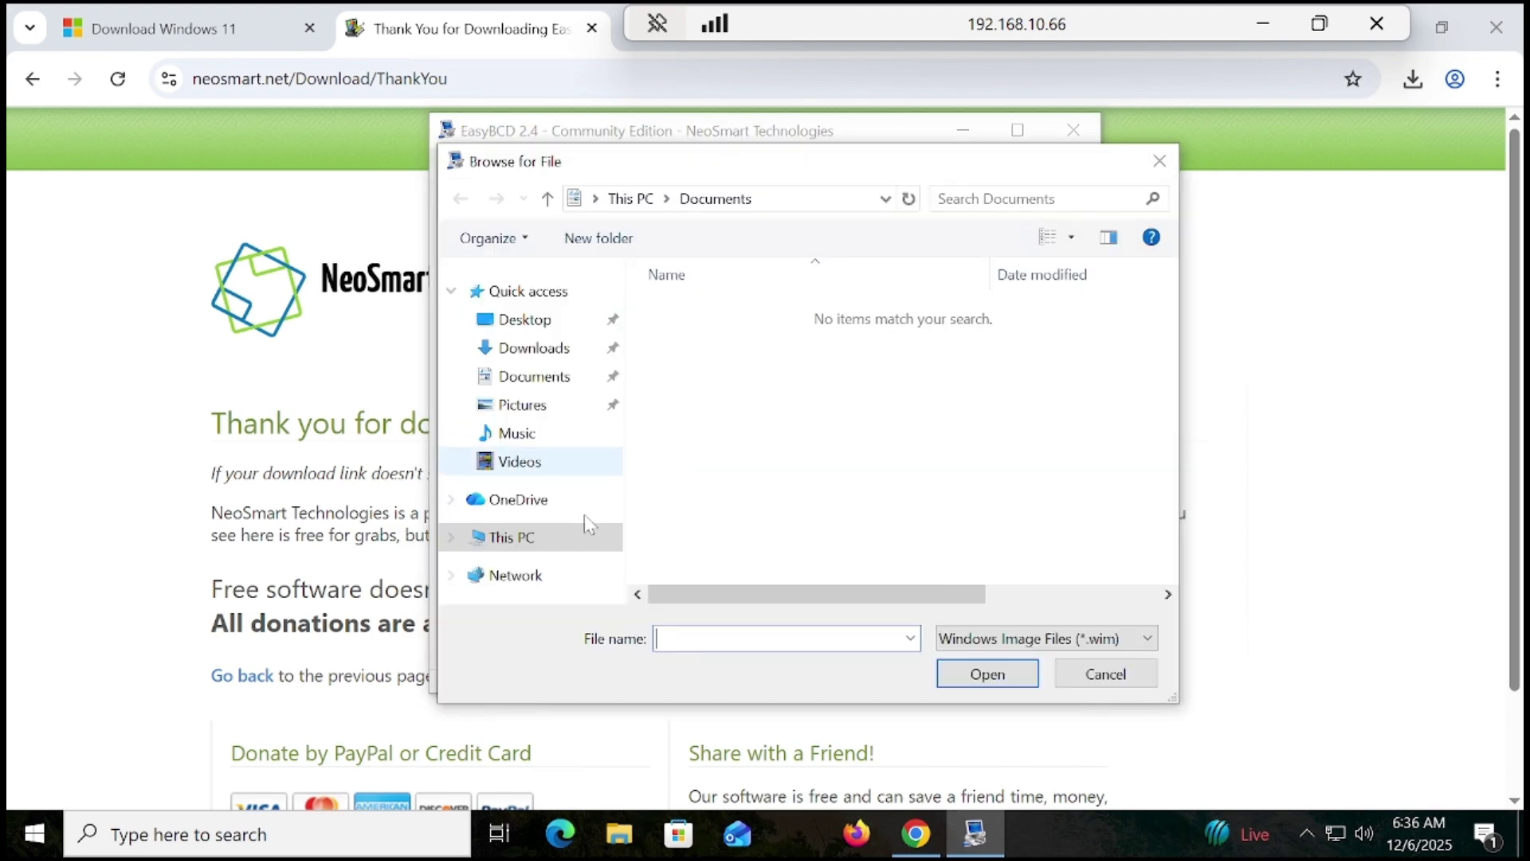
click(529, 540)
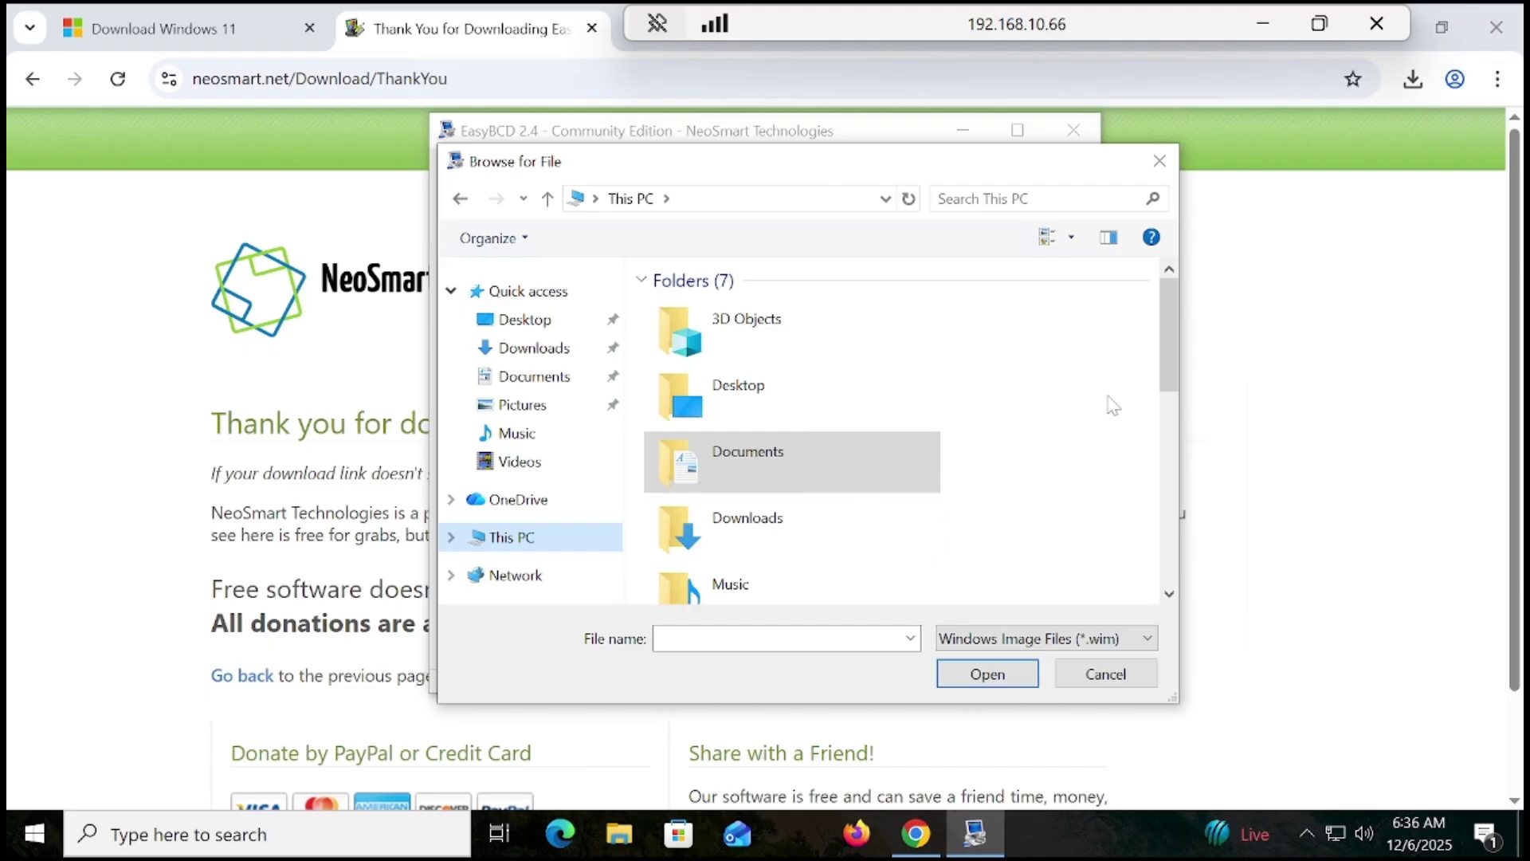
scroll(1165, 362, down, 1)
scroll(1165, 442, down, 3)
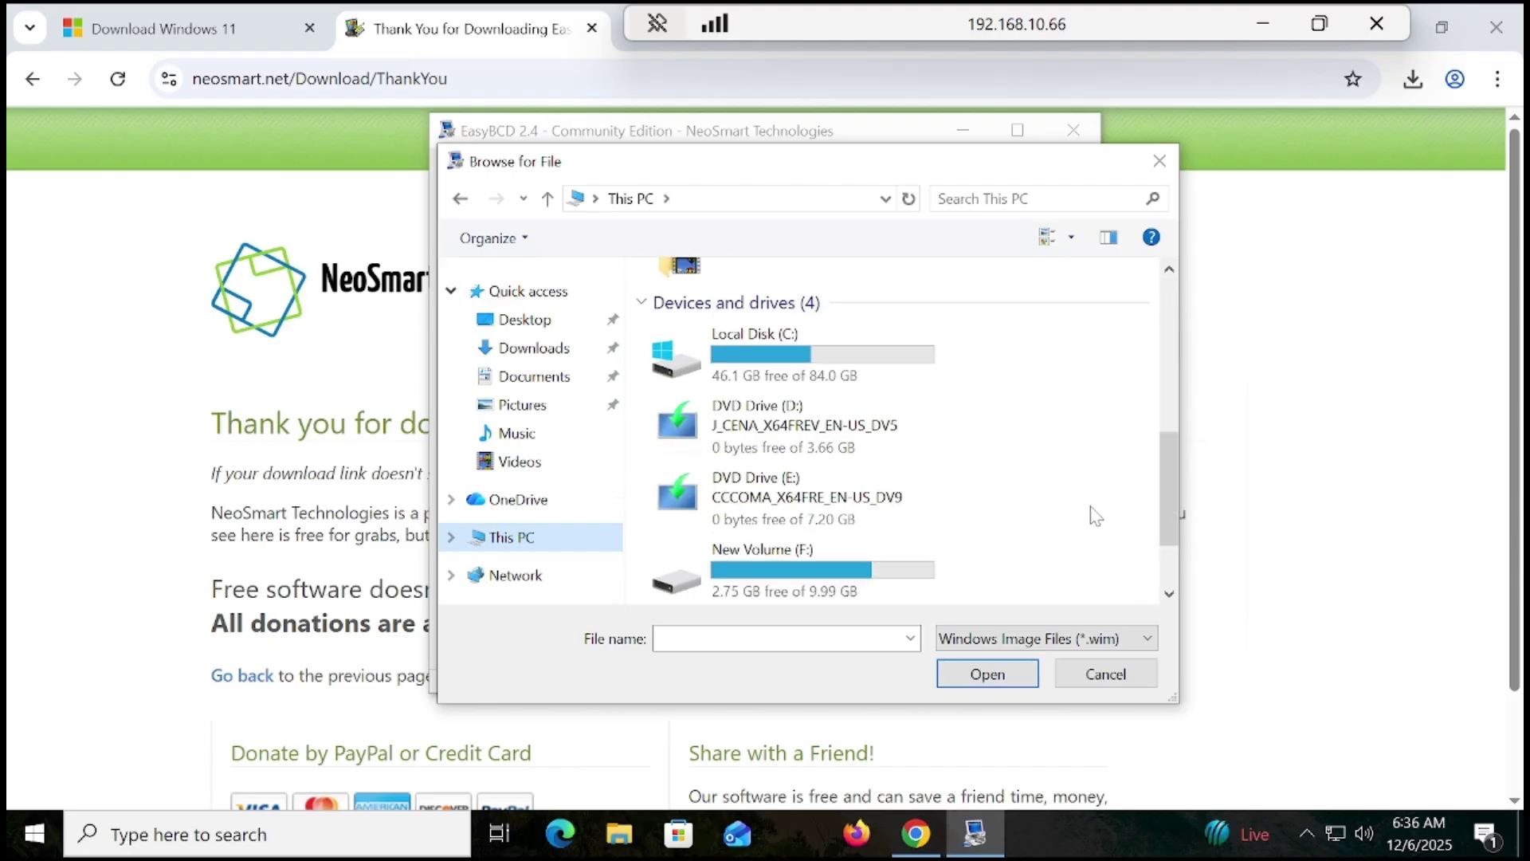
double_click(799, 580)
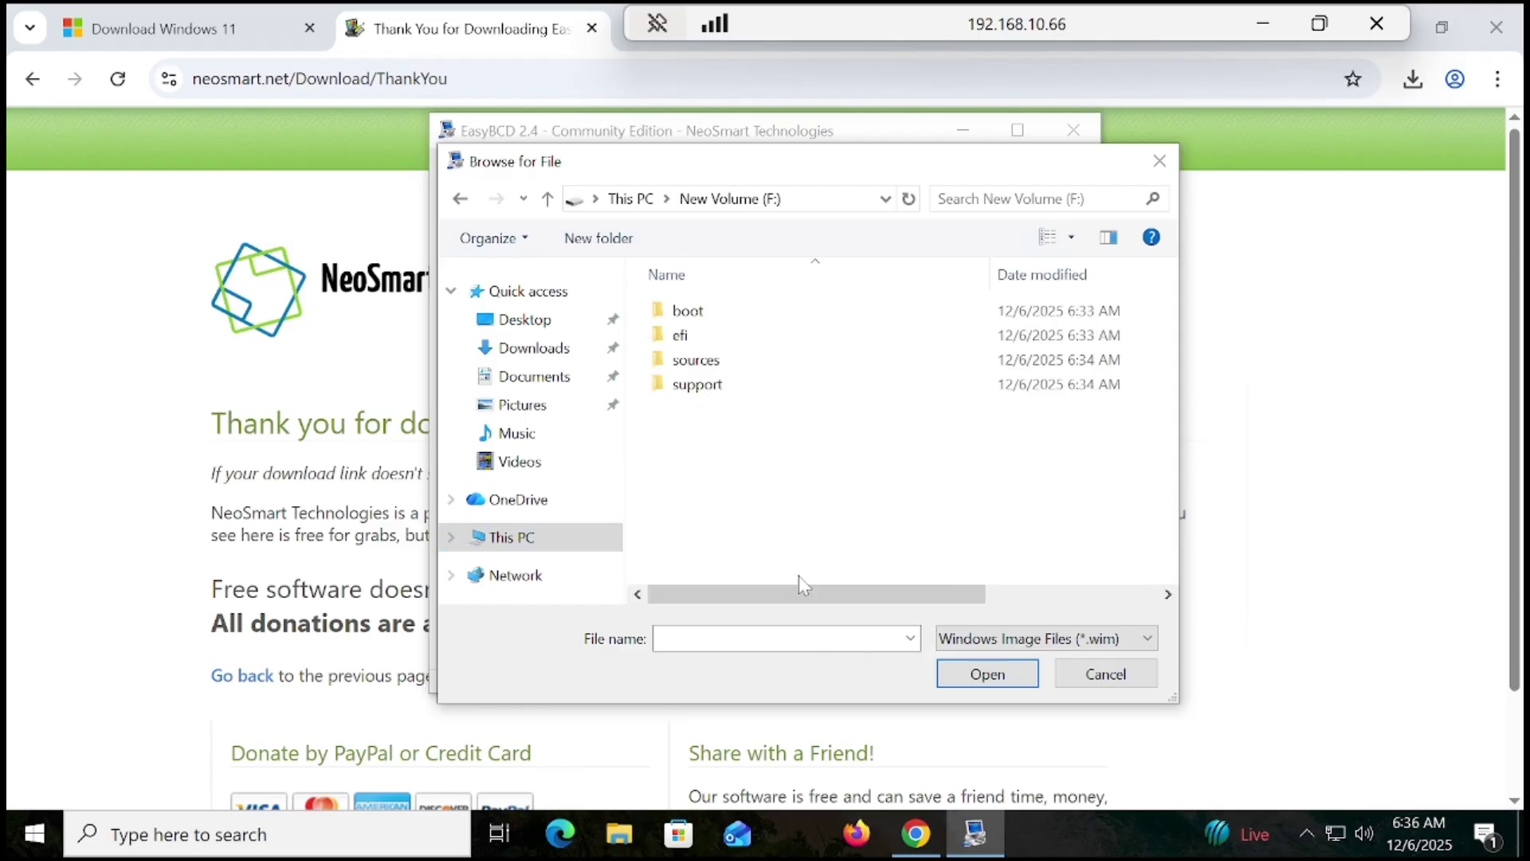
double_click(706, 366)
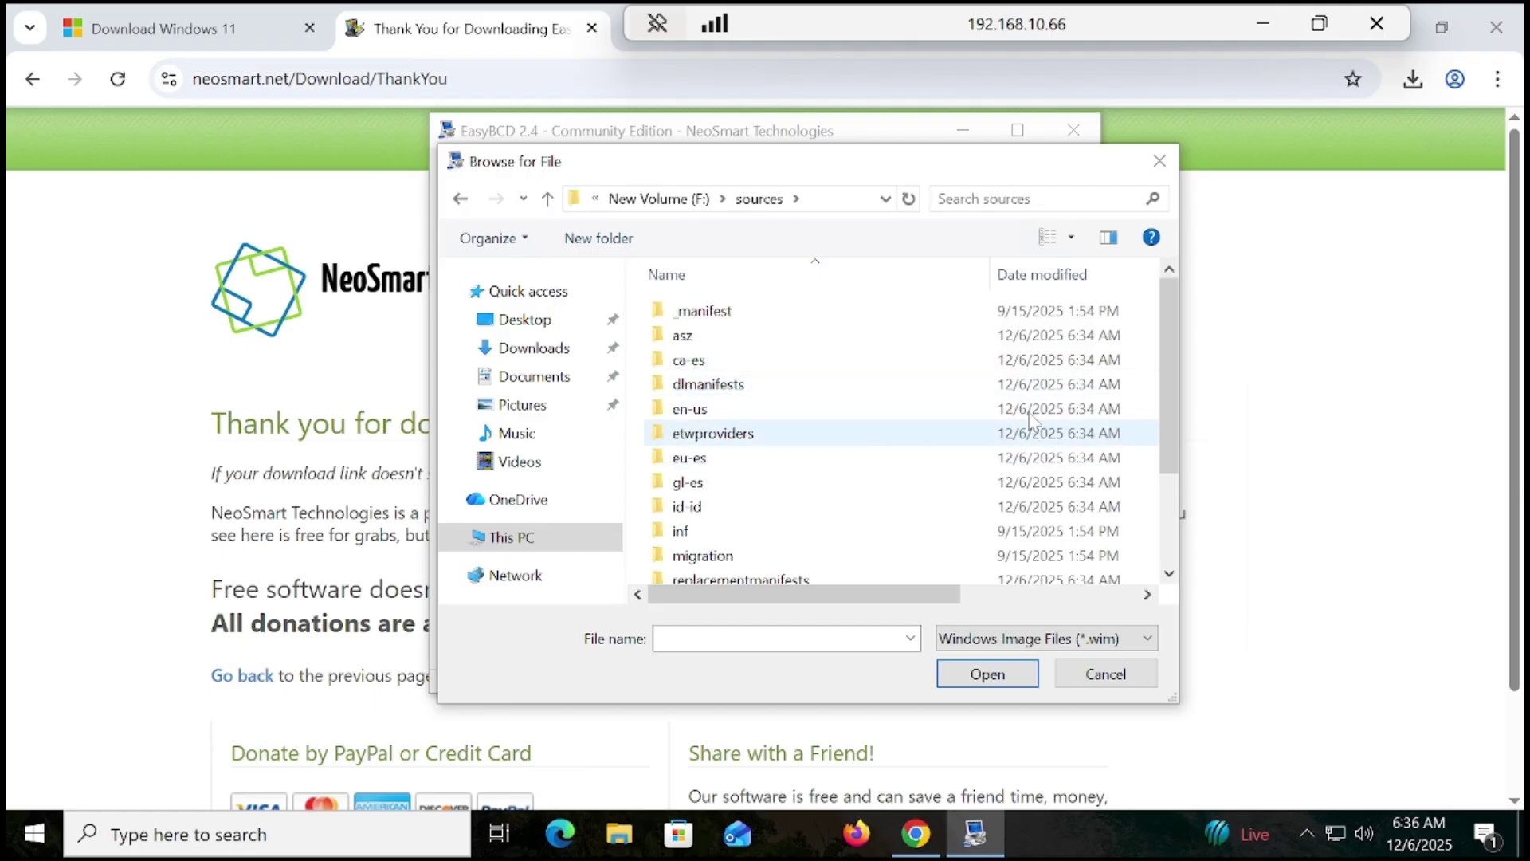
click(687, 459)
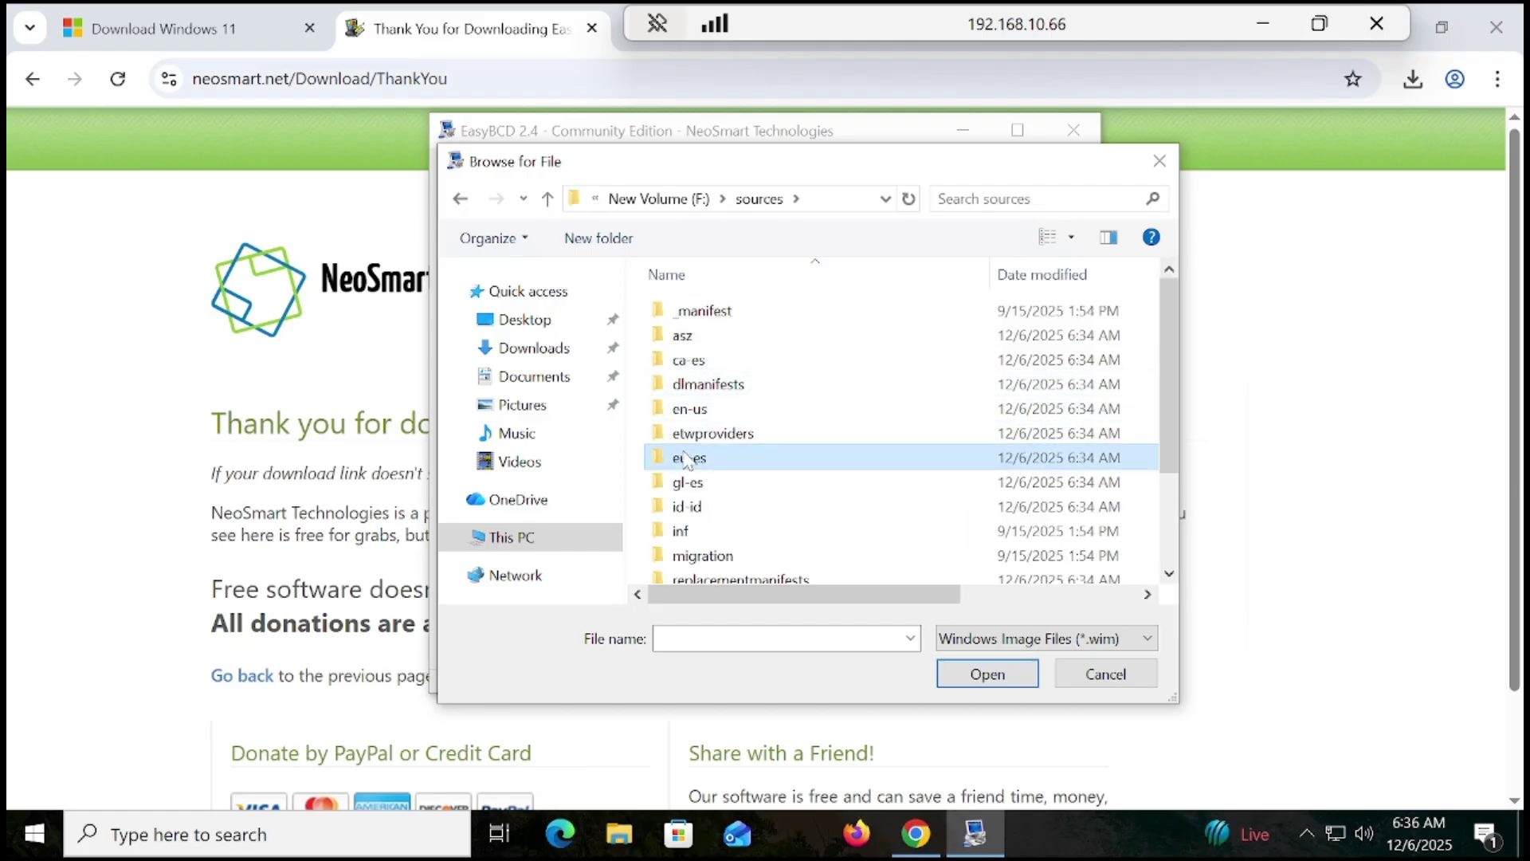
key(b)
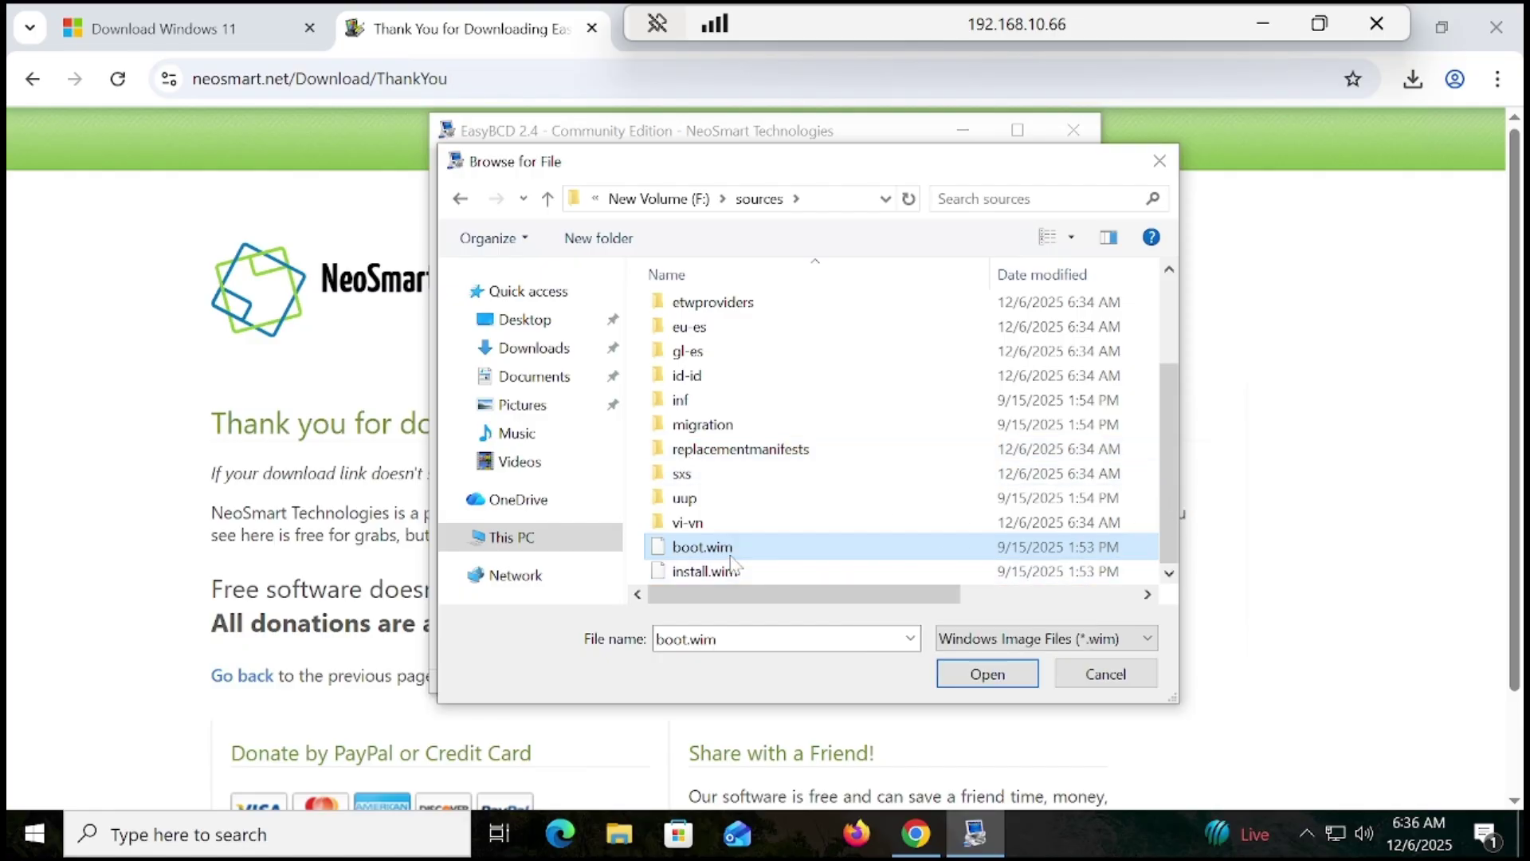
double_click(702, 547)
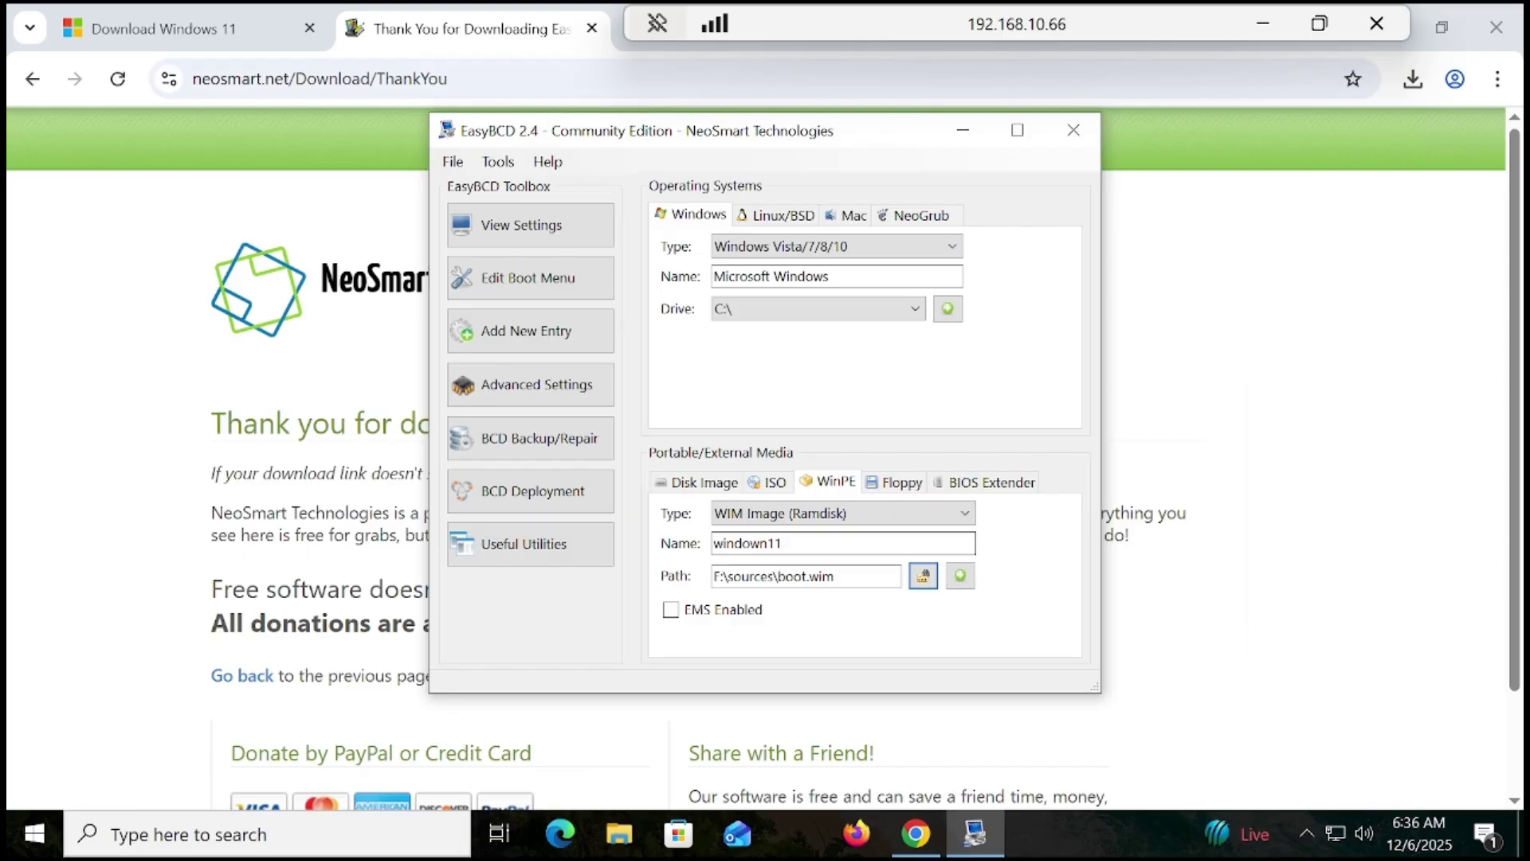
- Add the windown11 WinPE entry pointing to F:\sources\boot.wim to the boot menu
click(960, 576)
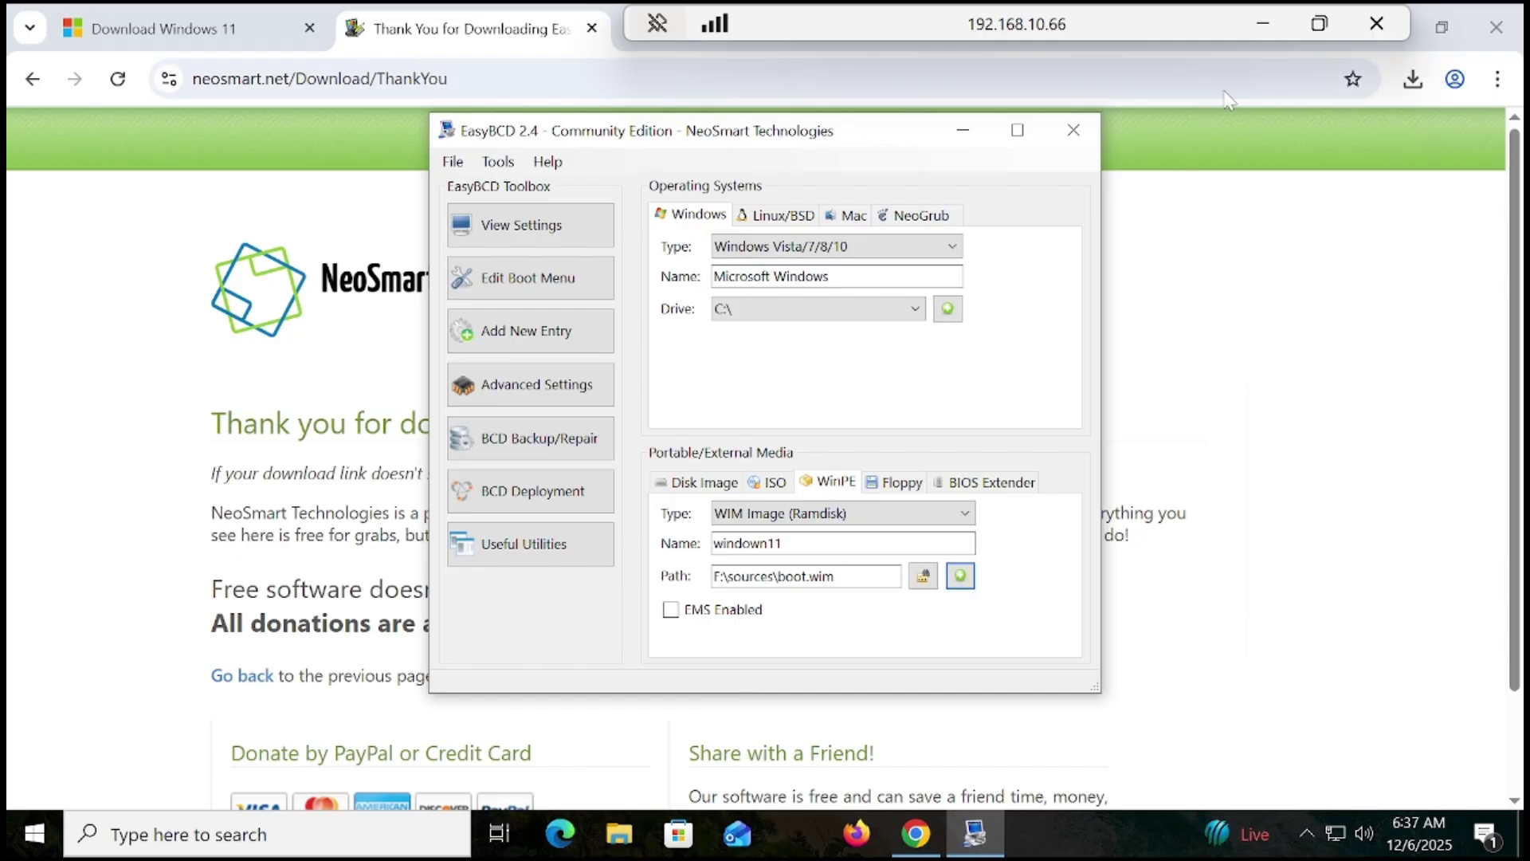
- Minimize the remote session and bring the ESXi VM console to the front
click(1265, 24)
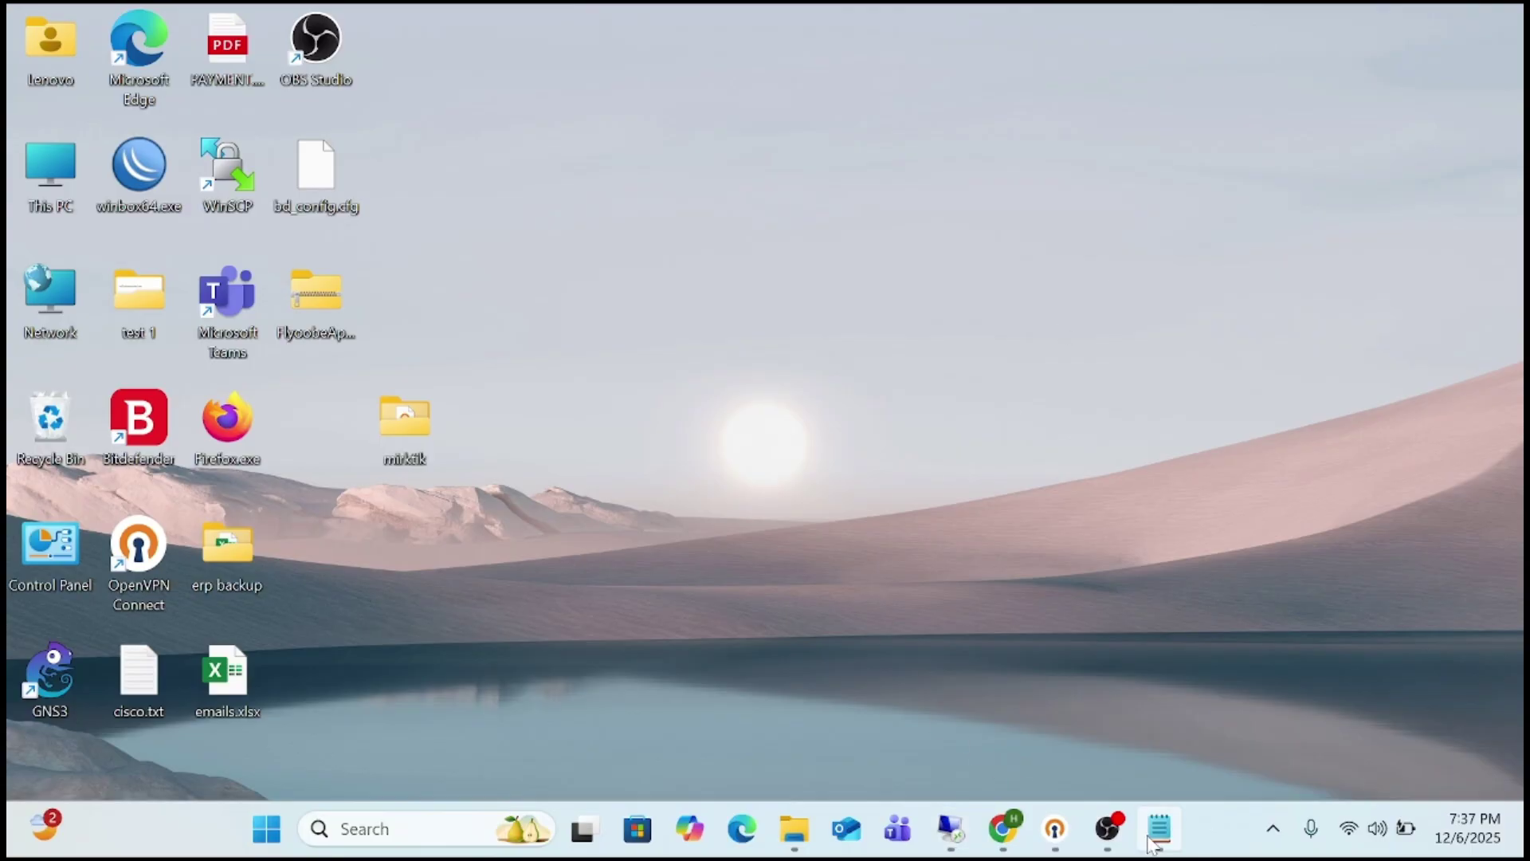
click(1108, 833)
click(1311, 603)
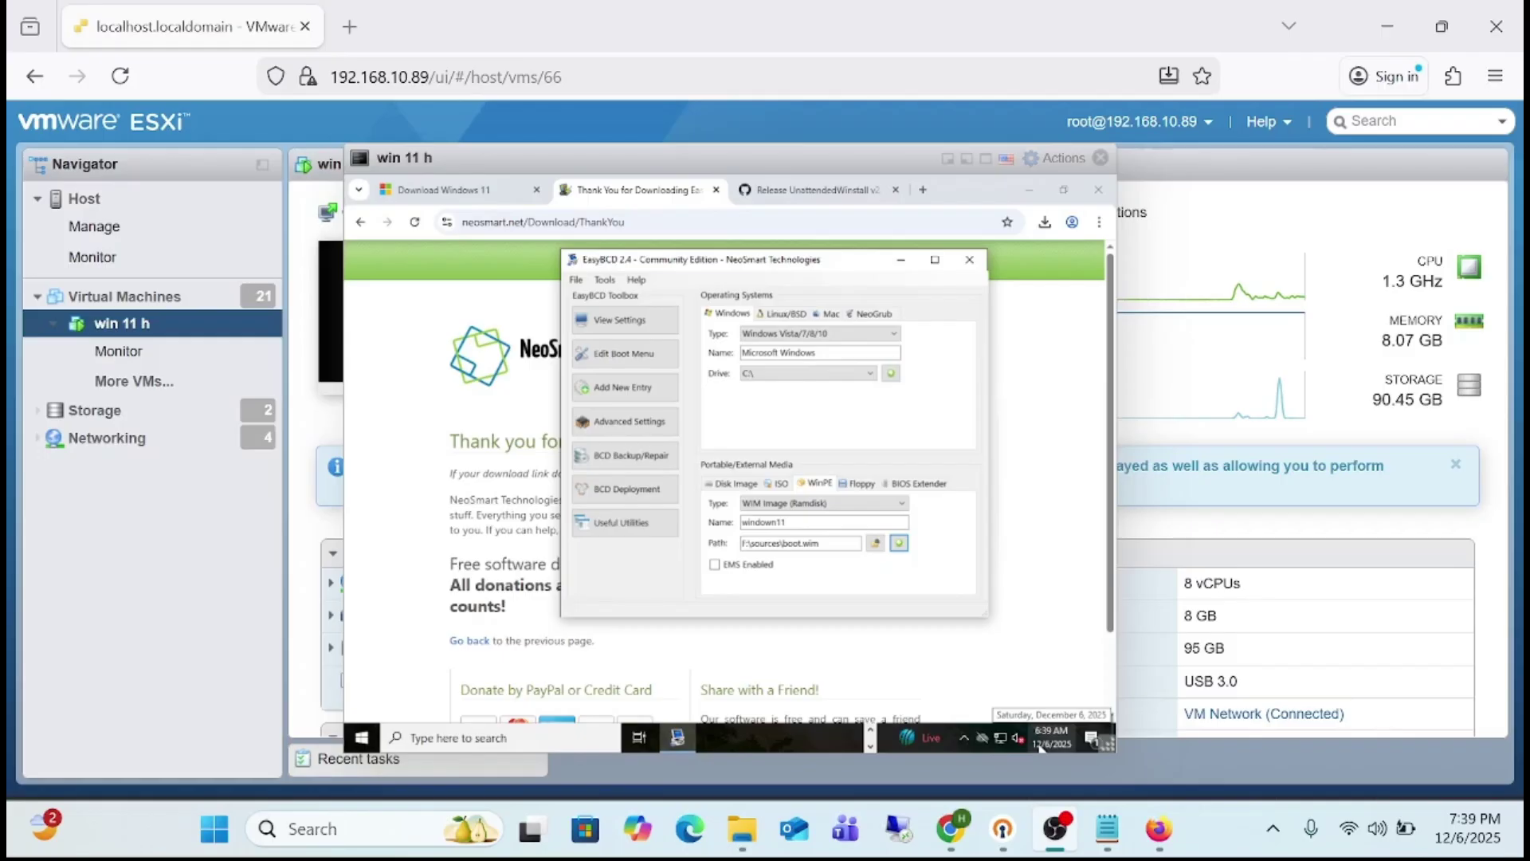
click(1040, 746)
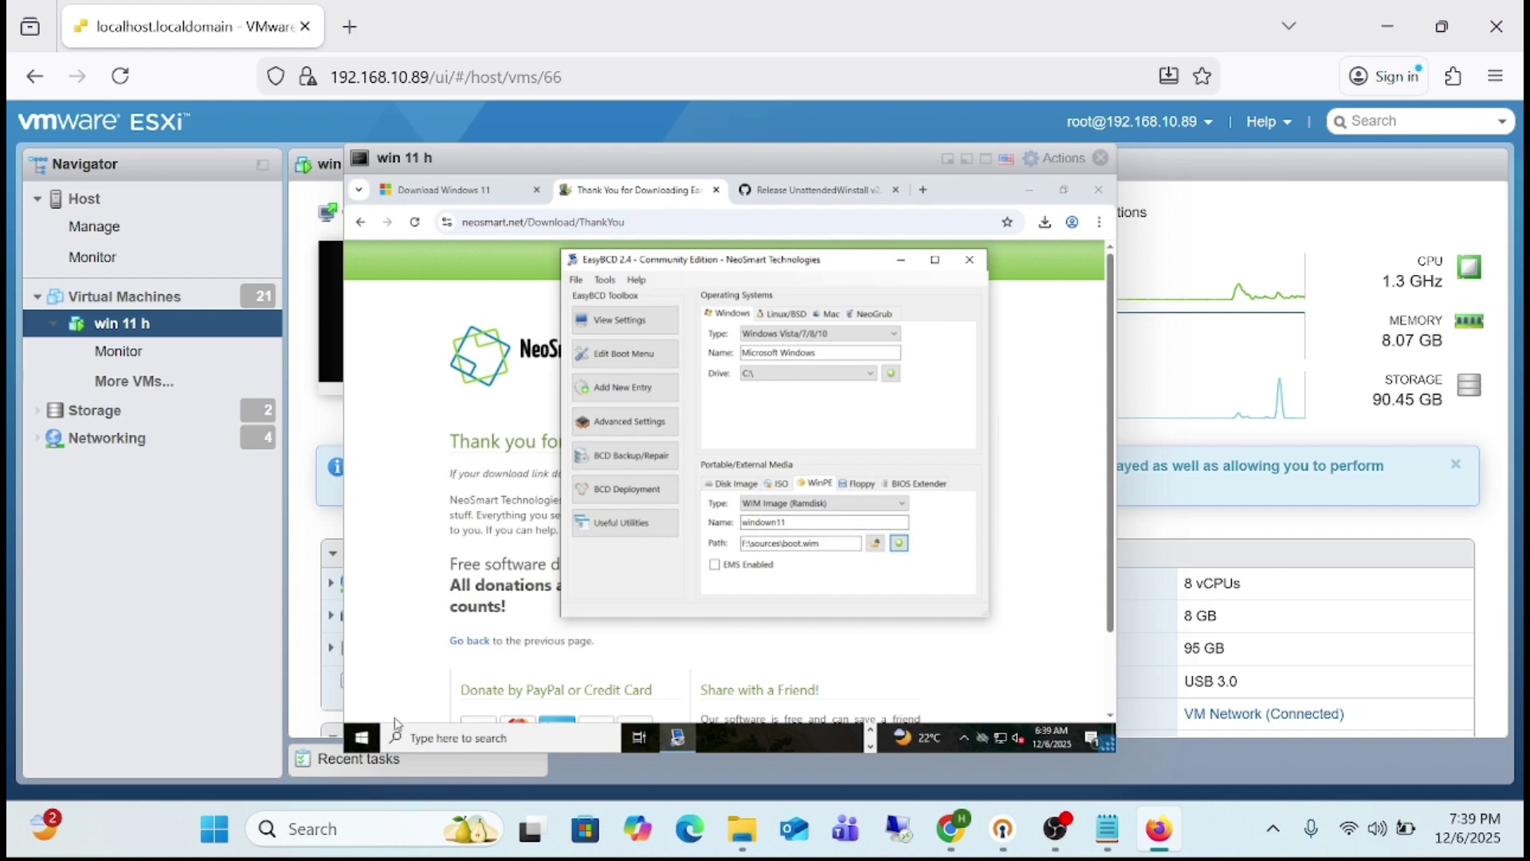
- Restart the virtual machine from its Start menu power options
click(363, 737)
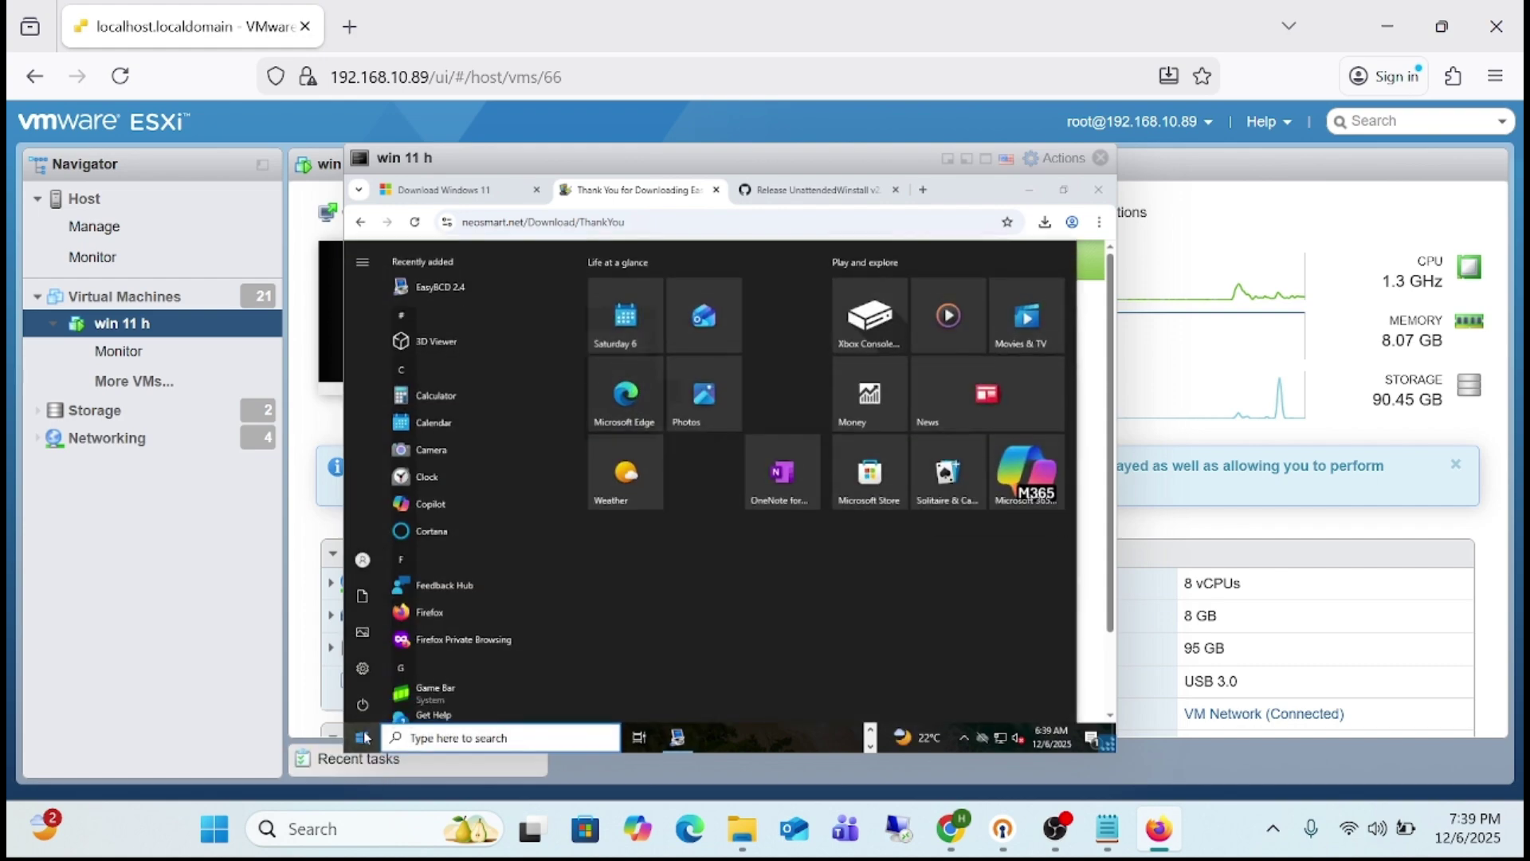
mouse_move(369, 706)
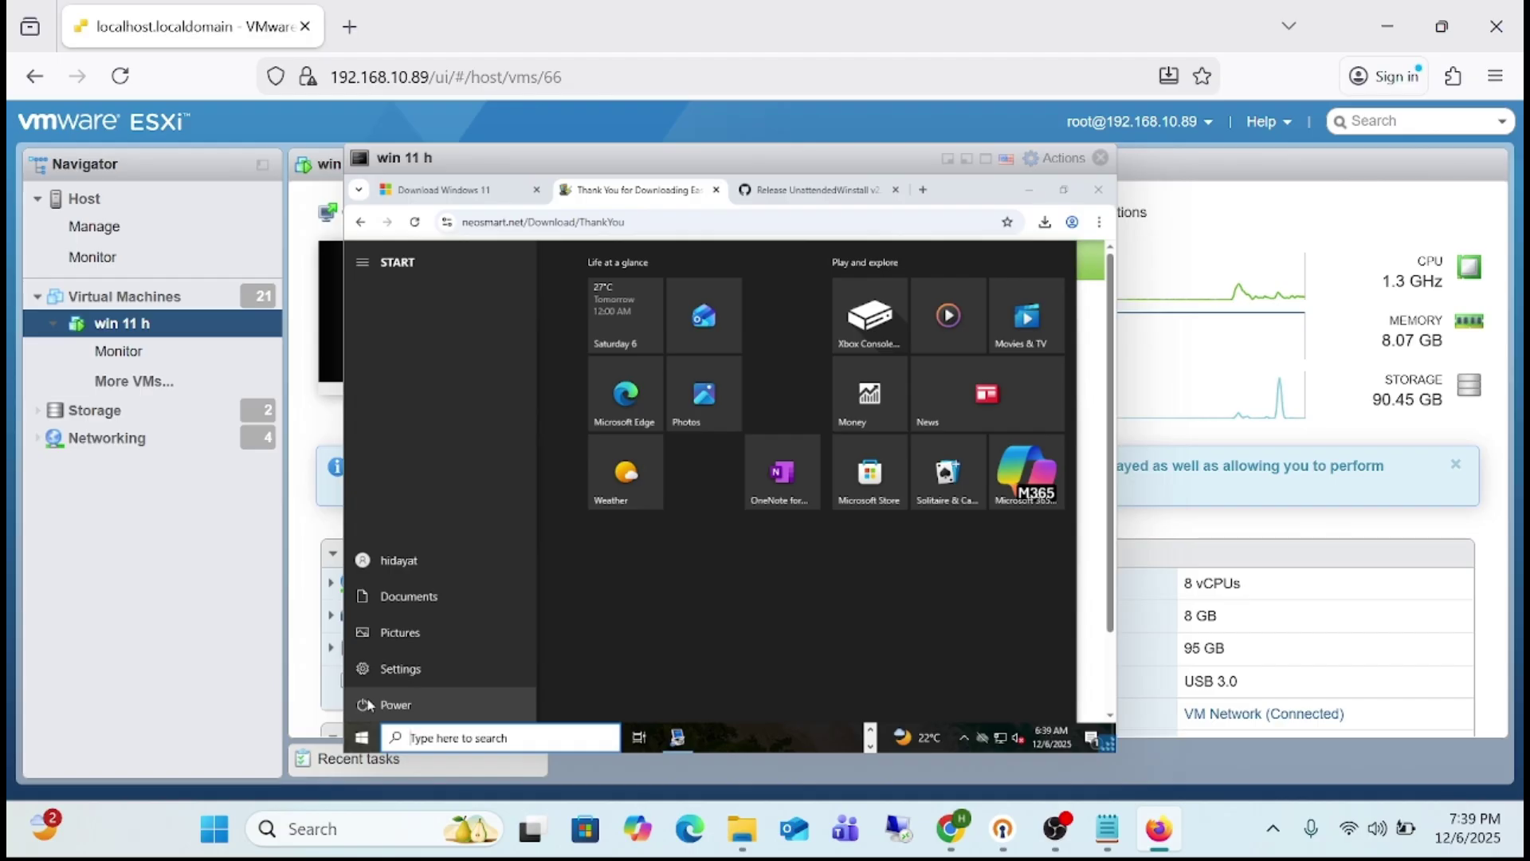
click(369, 705)
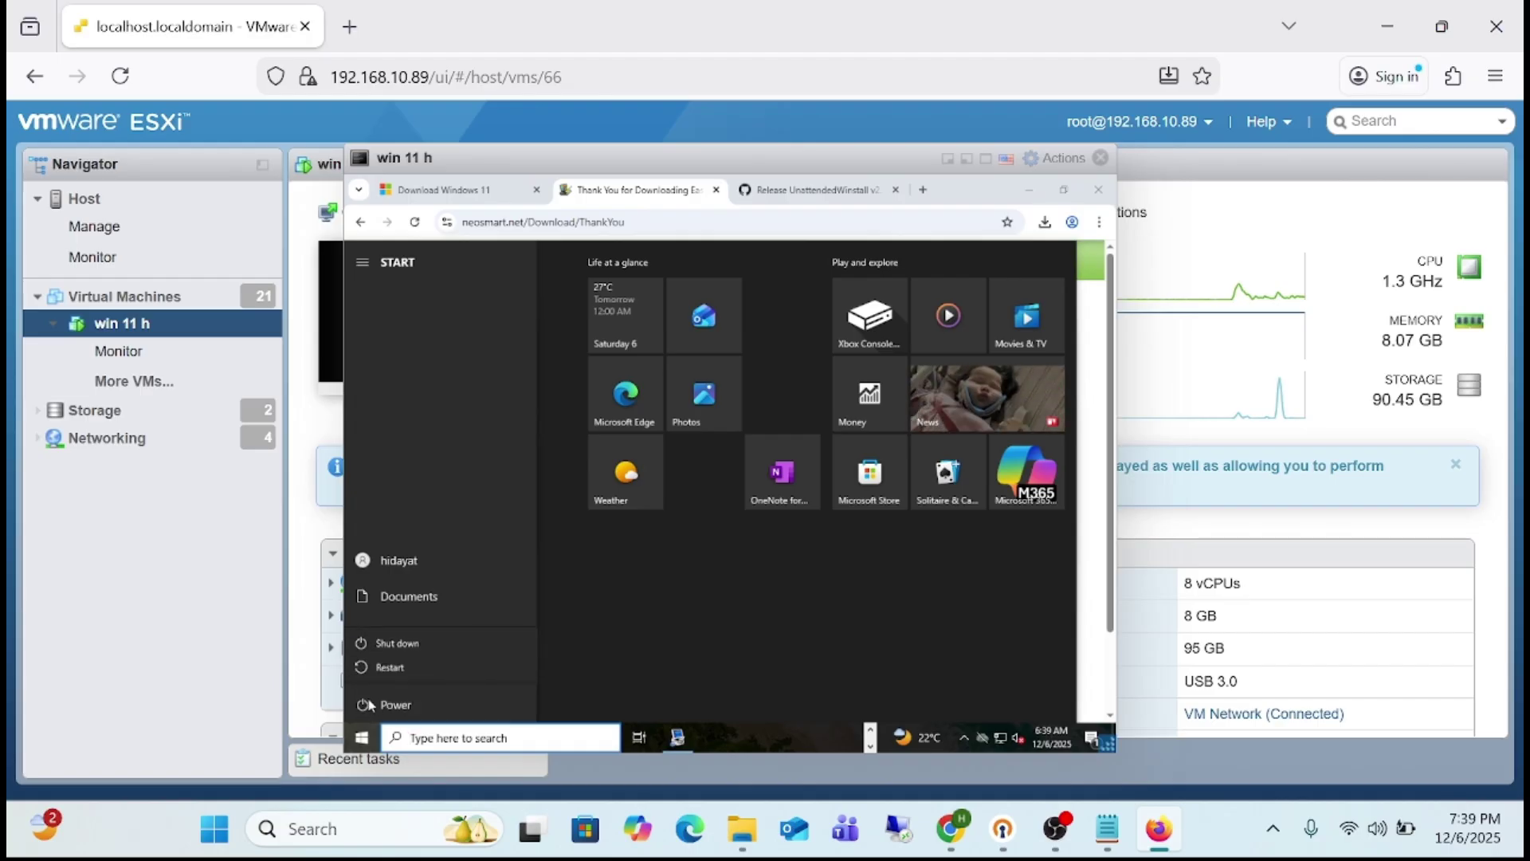
click(402, 669)
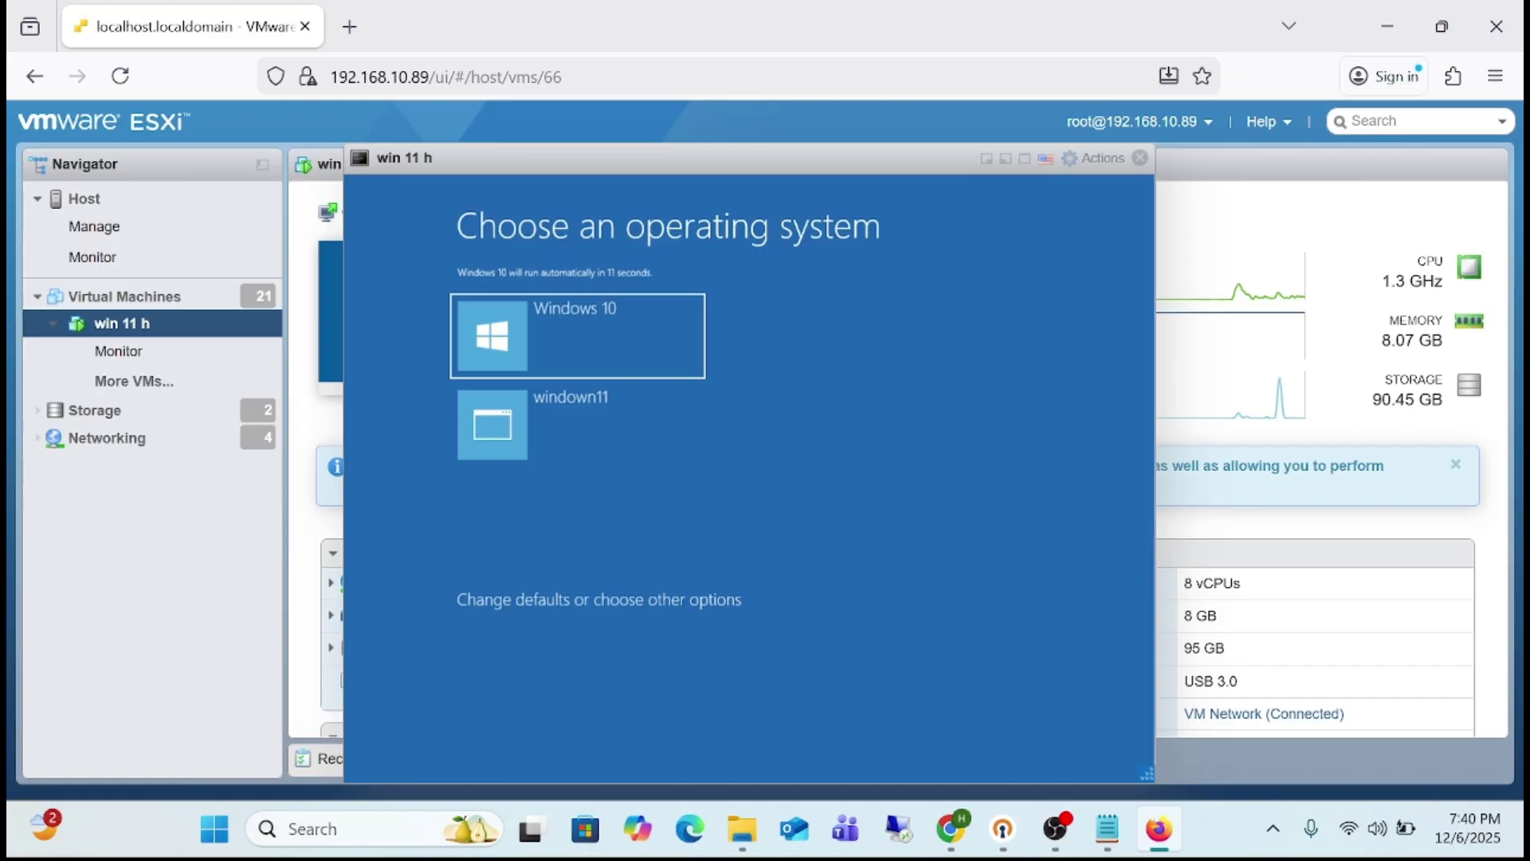
- Stop the boot countdown and boot the windown11 entry
click(781, 616)
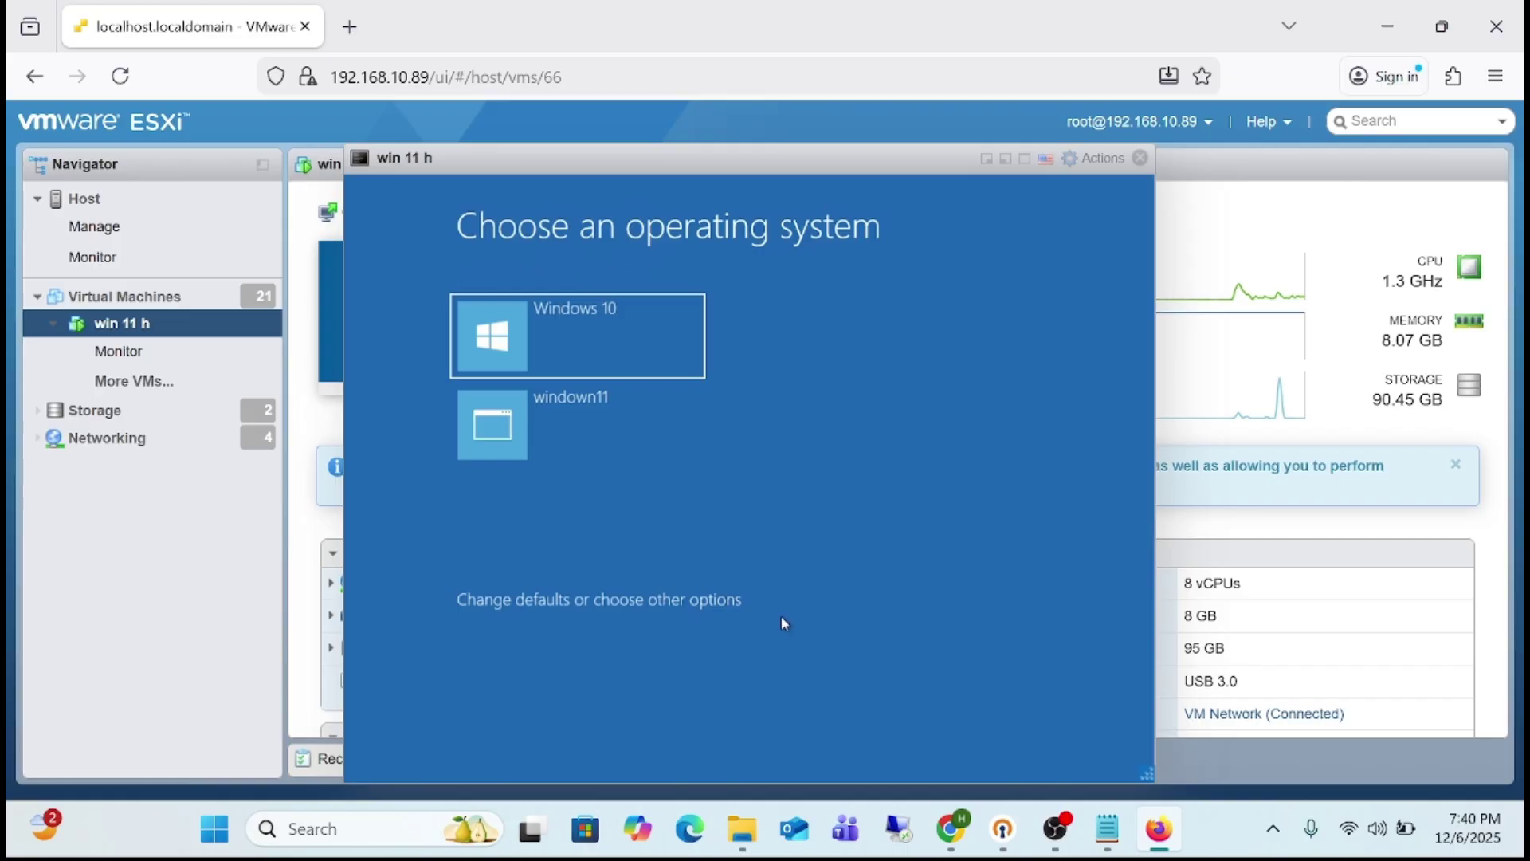
click(561, 410)
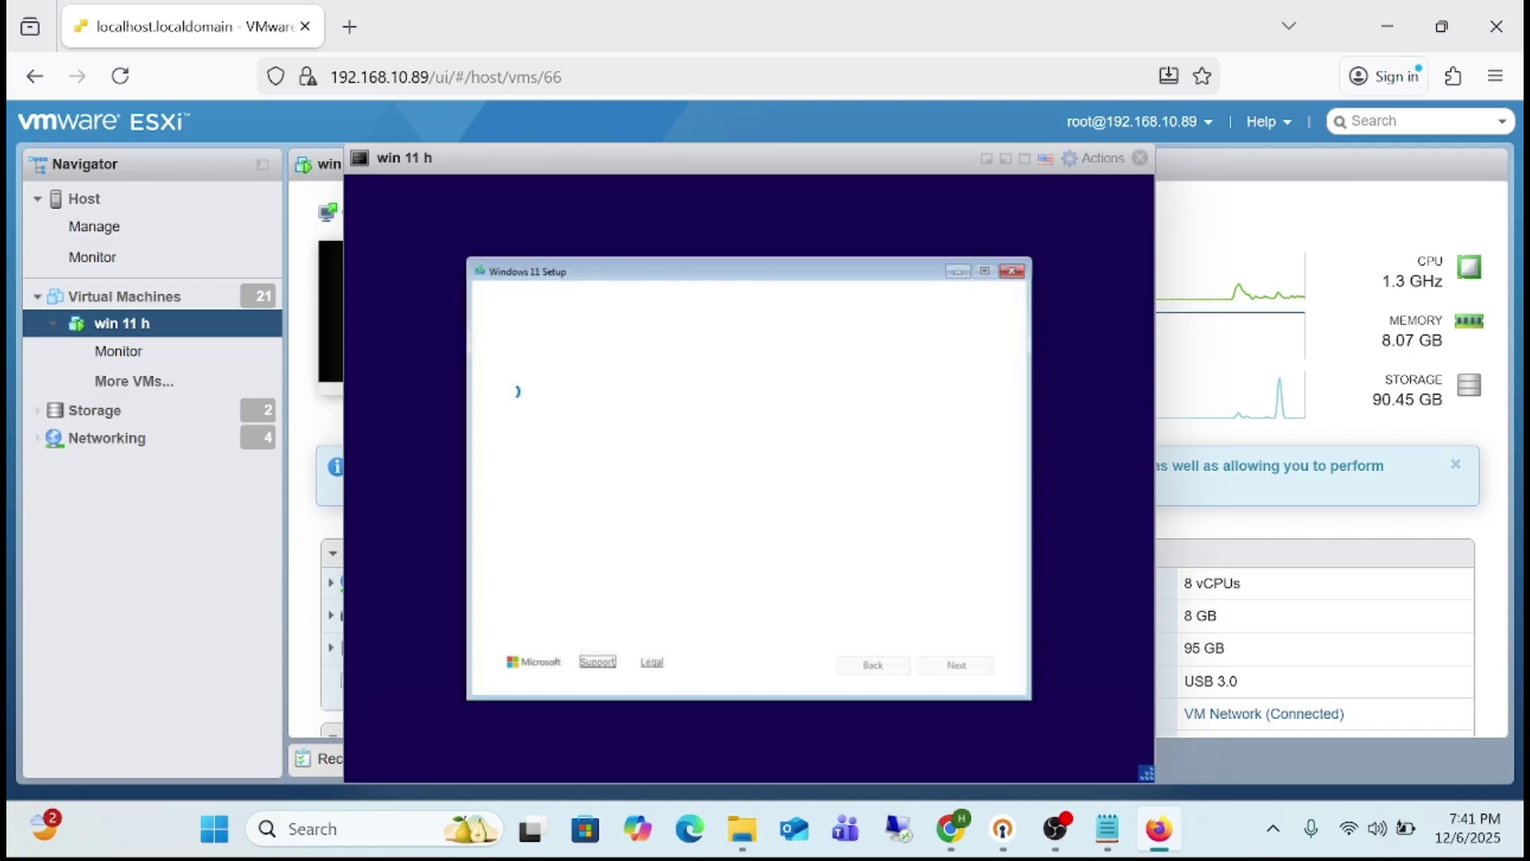
- Open a Shift+F10 command prompt, then accept English (United States) and the US keyboard layout
key(shift+F10)
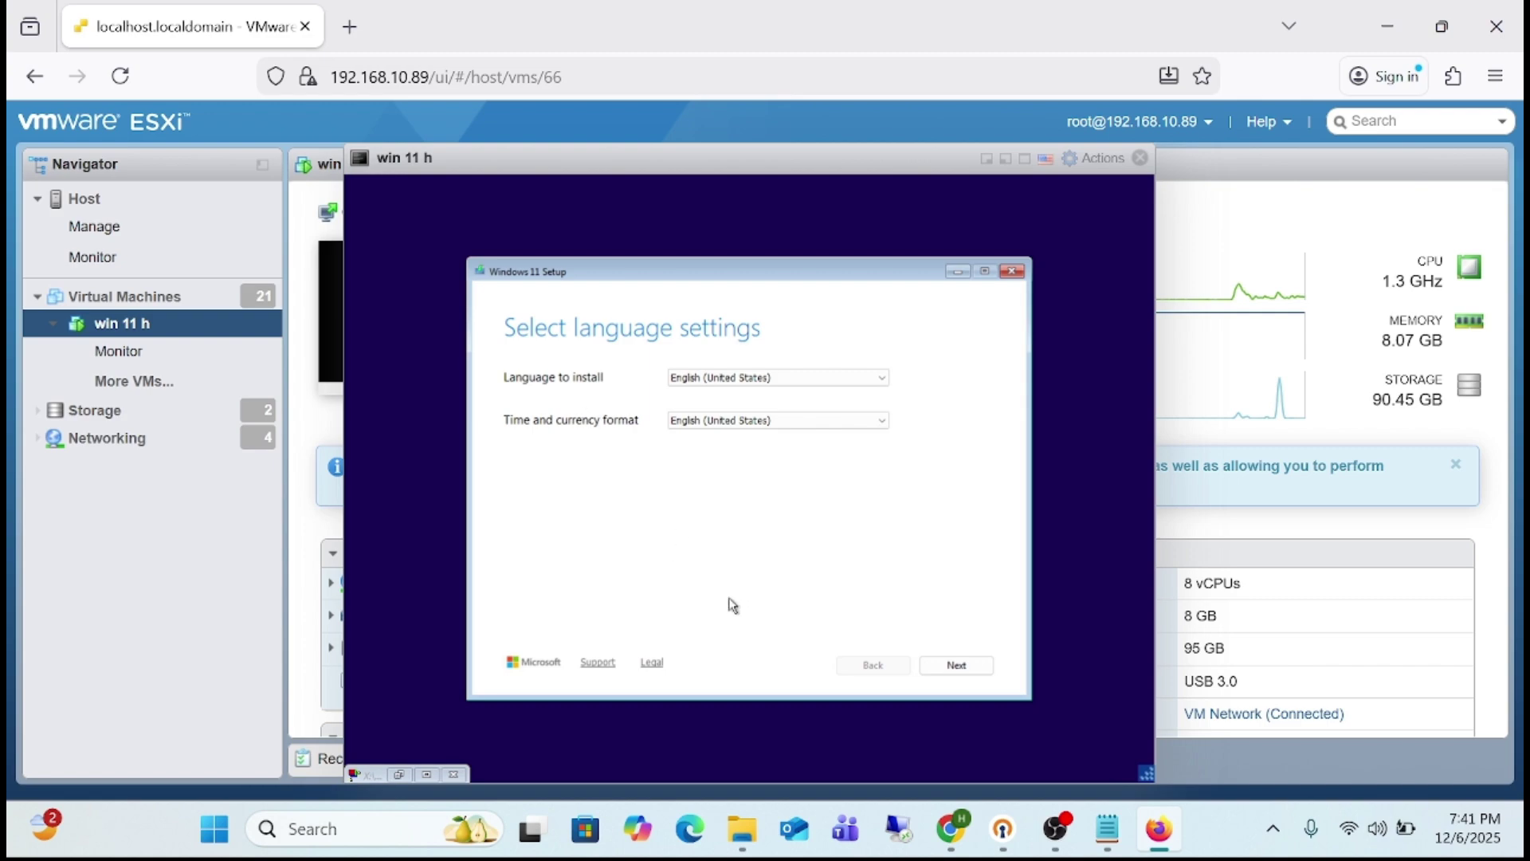
click(990, 666)
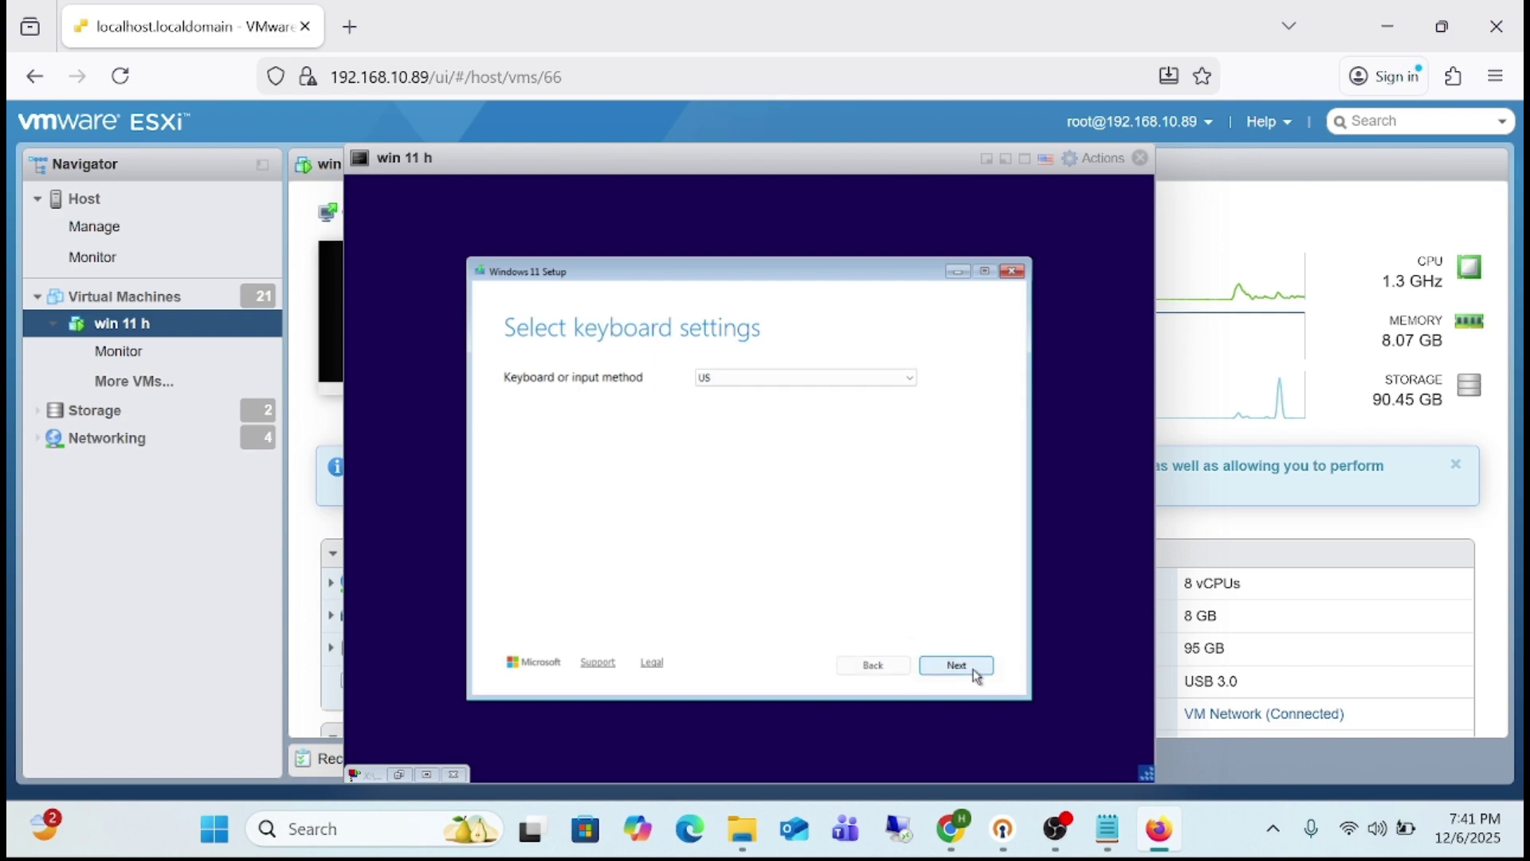
click(973, 668)
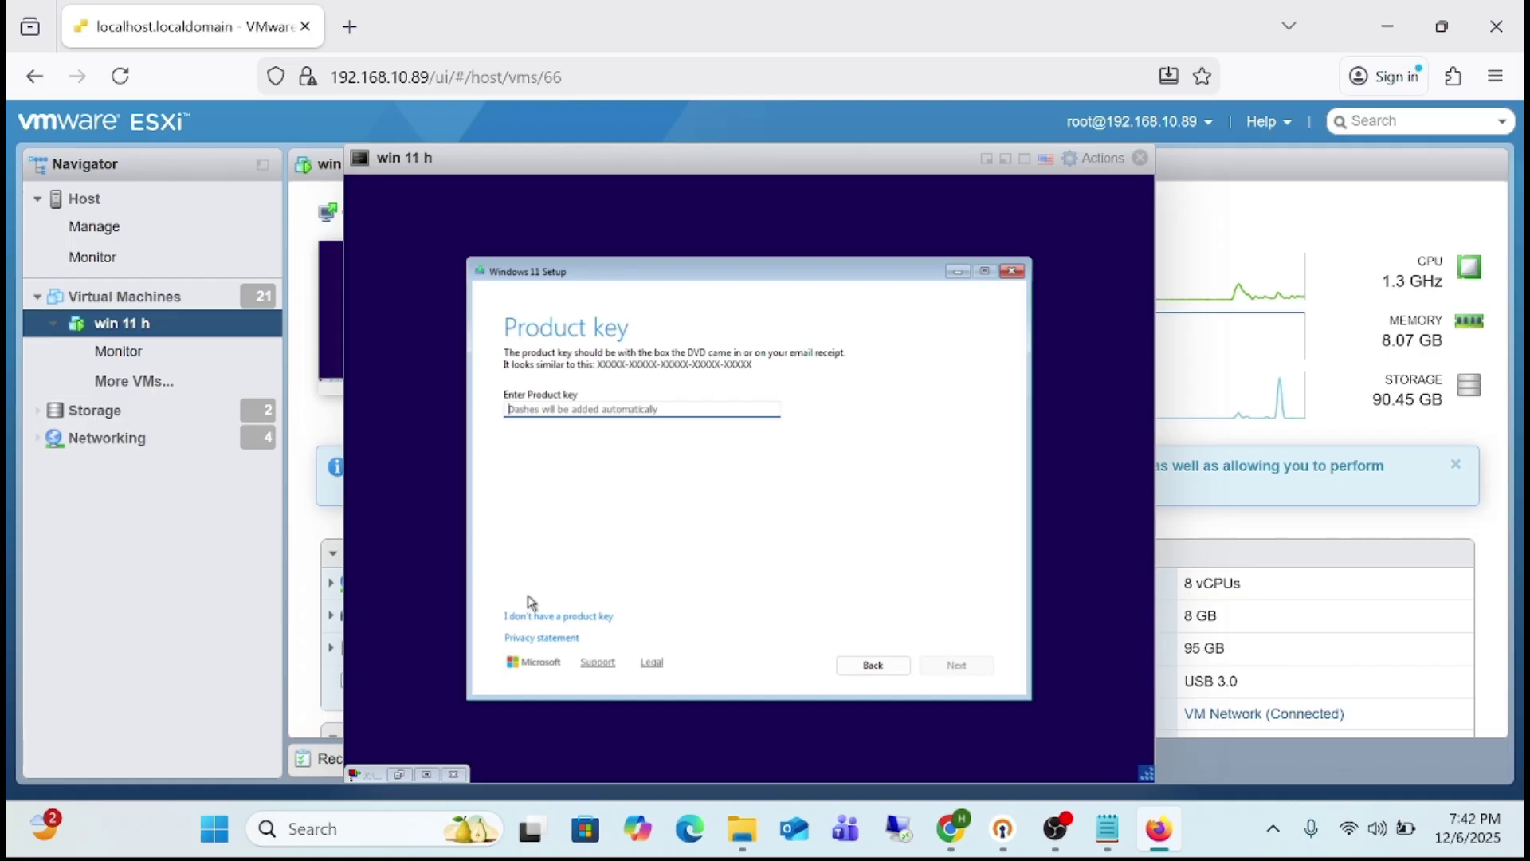
- Skip the product key and choose Windows 11 Pro as the edition to install
click(569, 626)
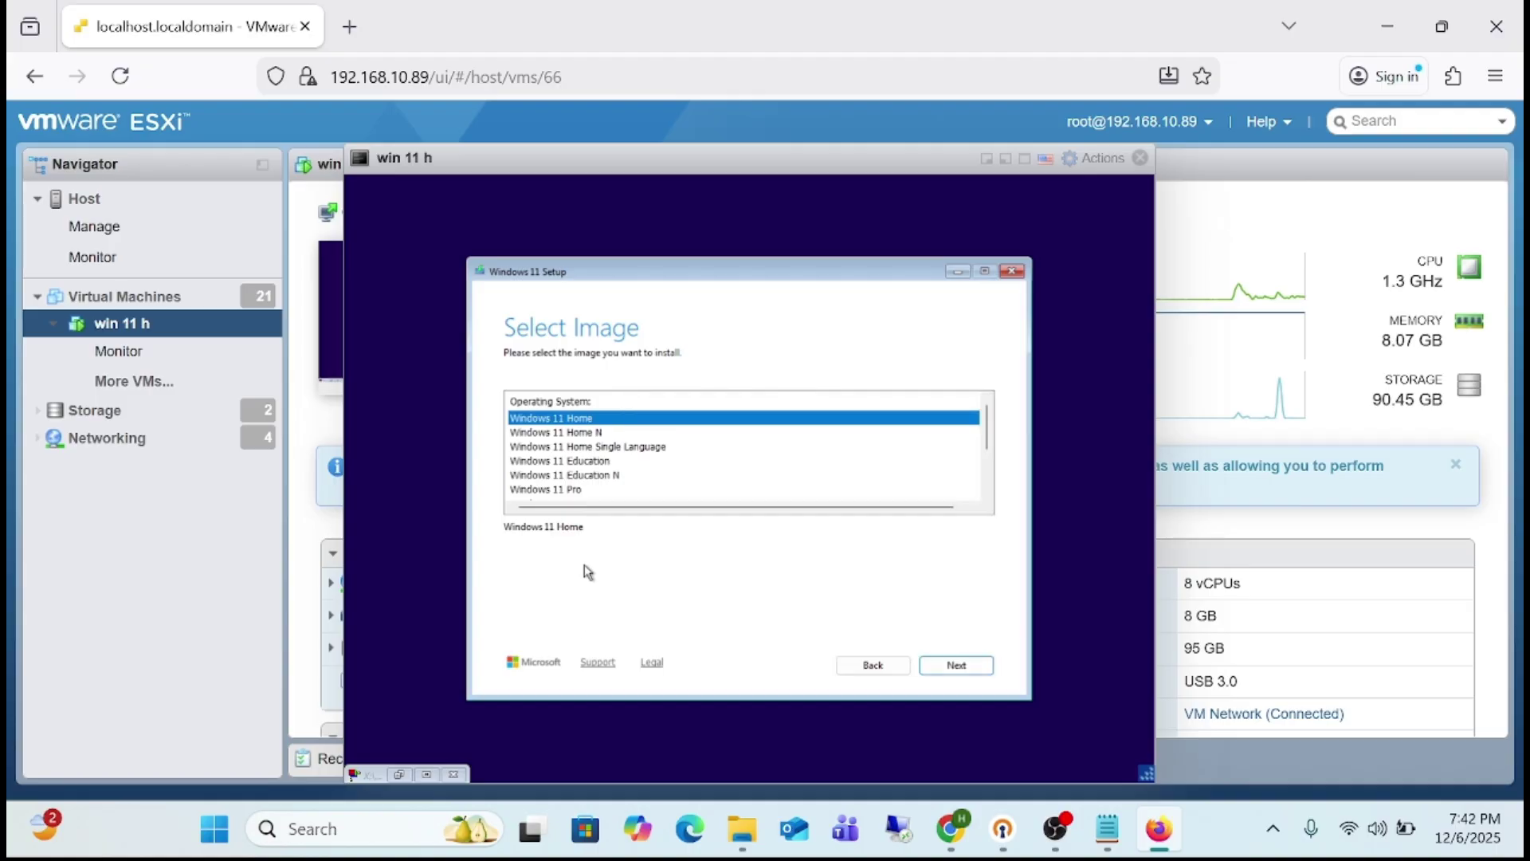
click(590, 491)
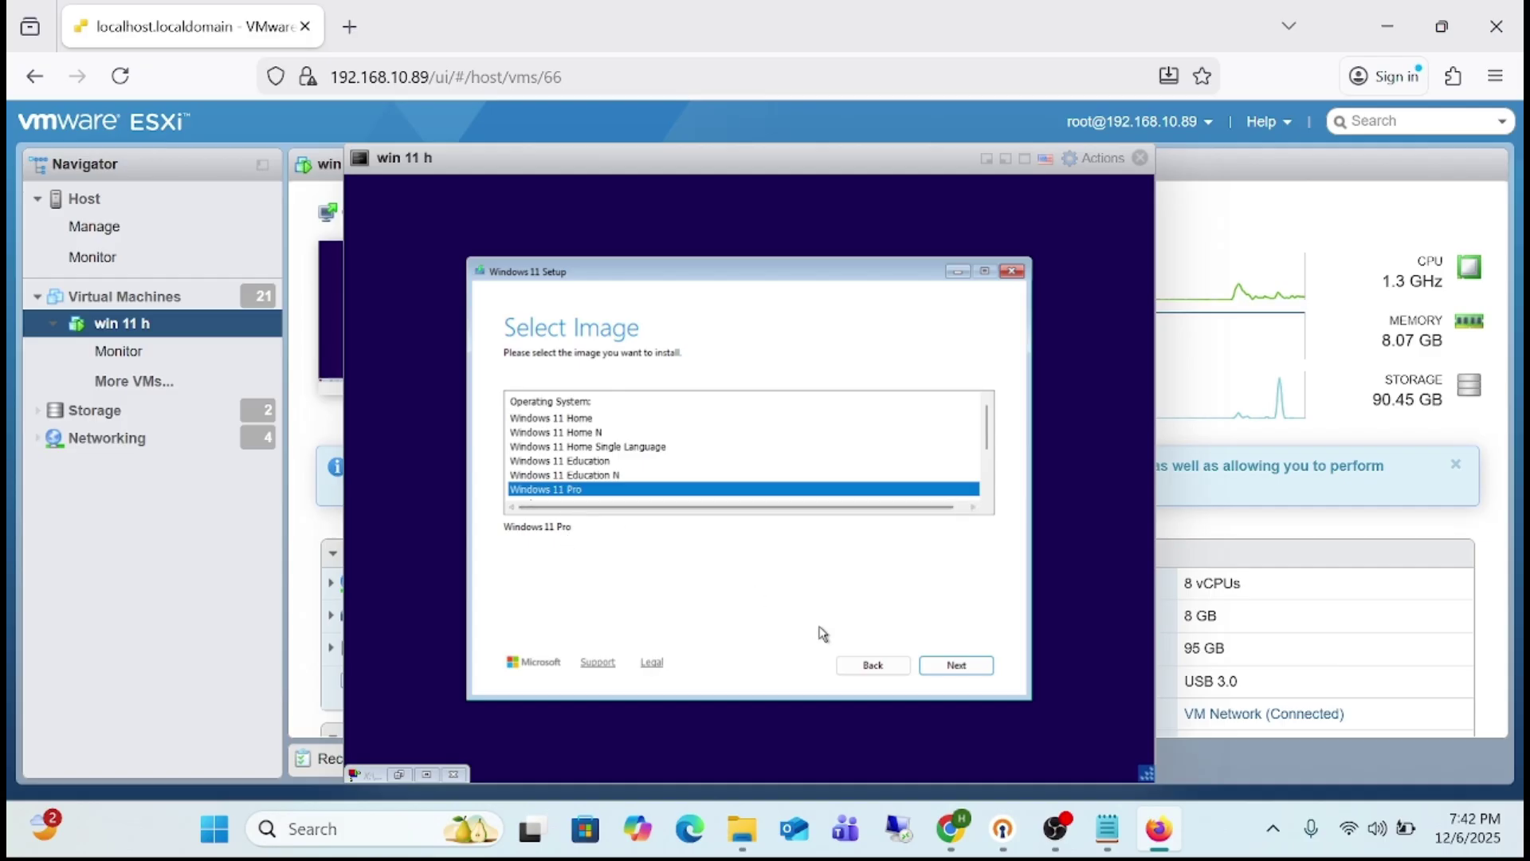
click(979, 669)
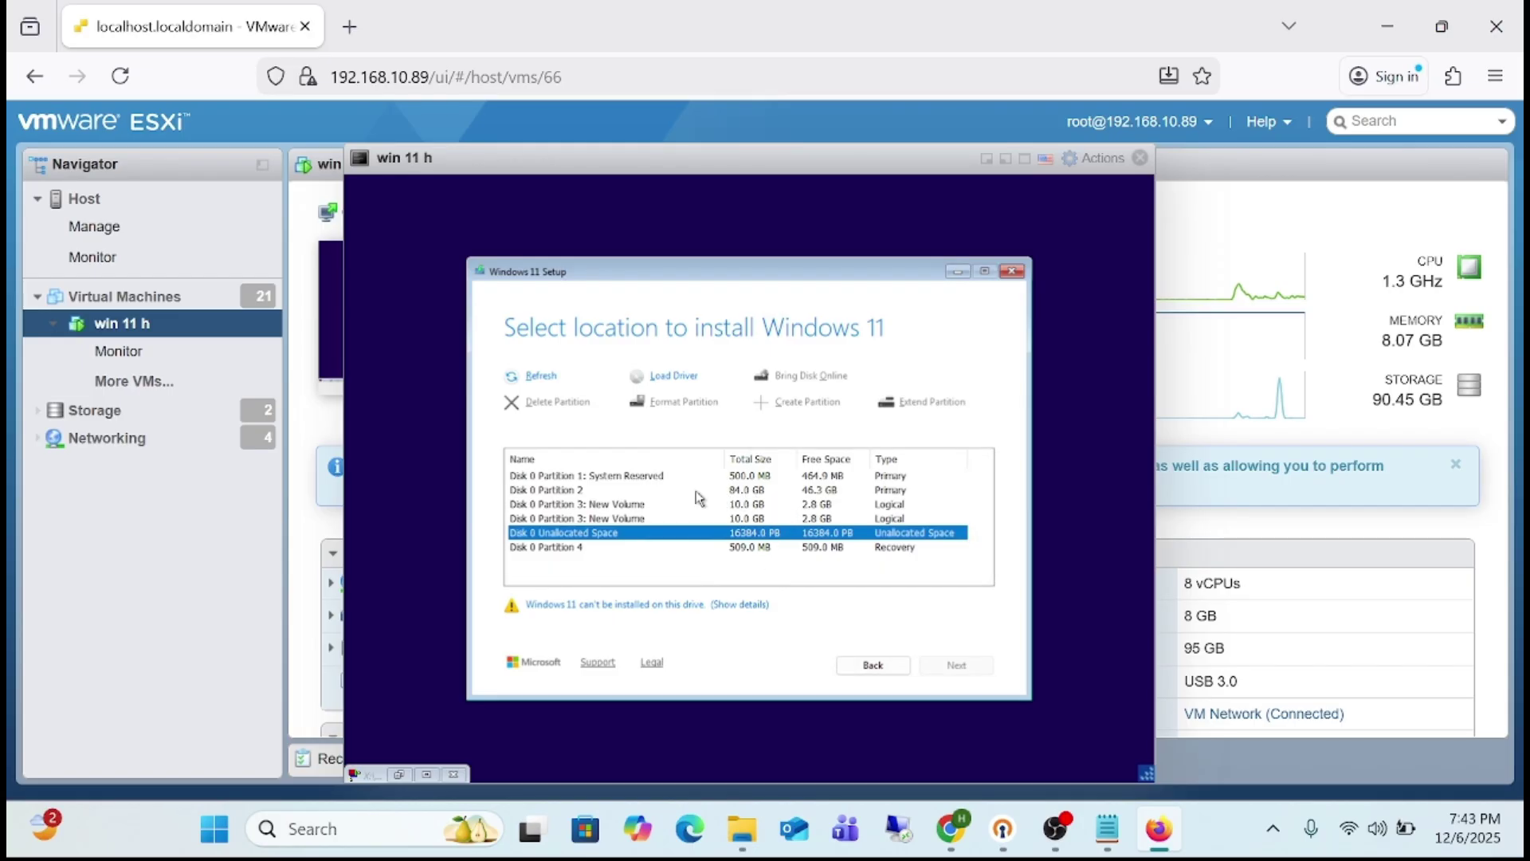
- Format Disk 0 Partition 2 and start installing Windows 11 onto it
click(758, 490)
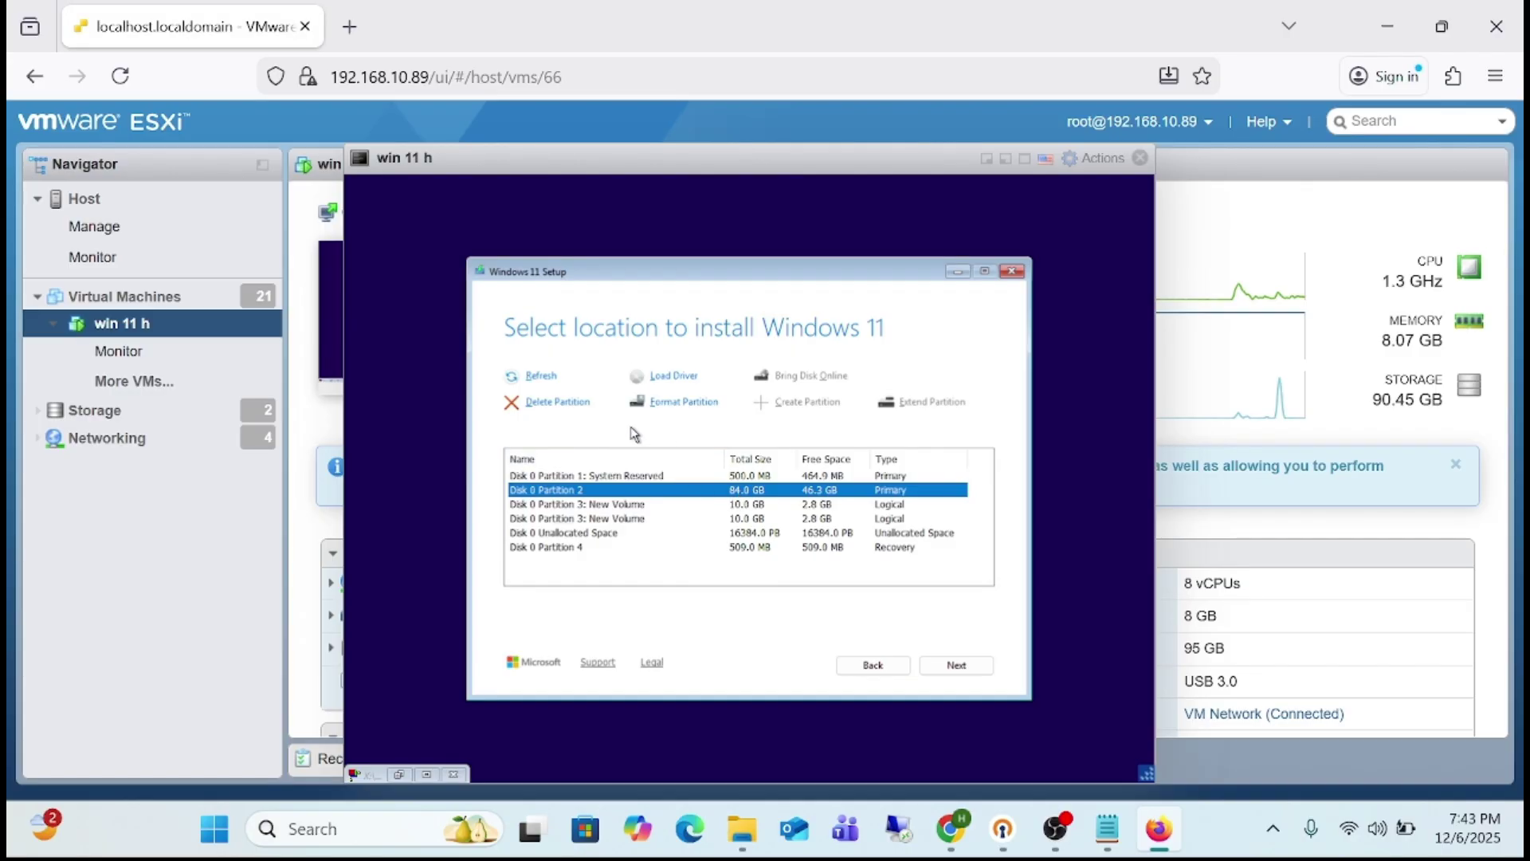
click(670, 404)
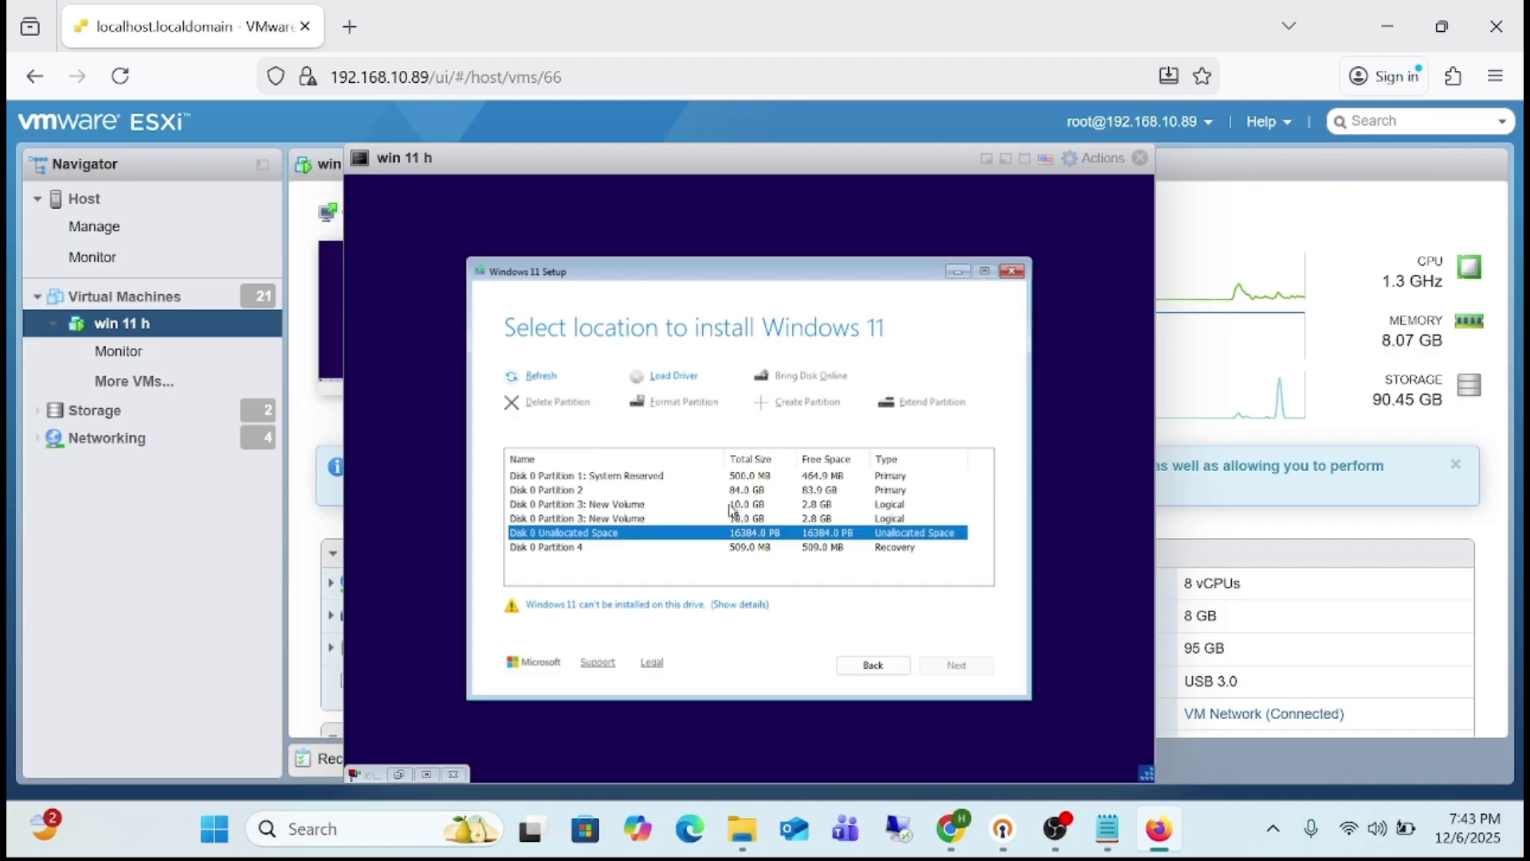
click(730, 494)
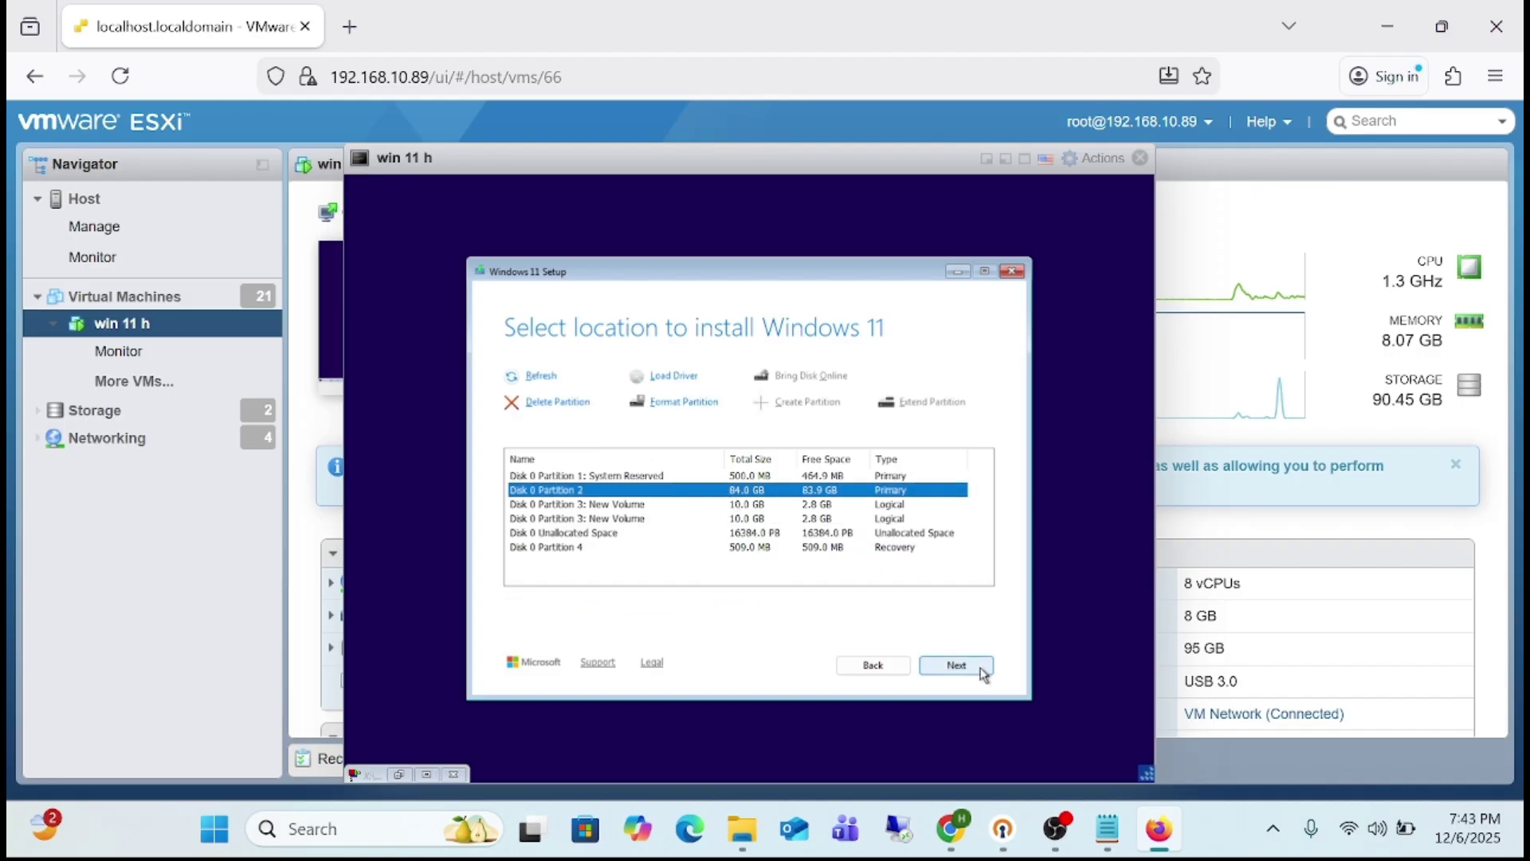
click(956, 665)
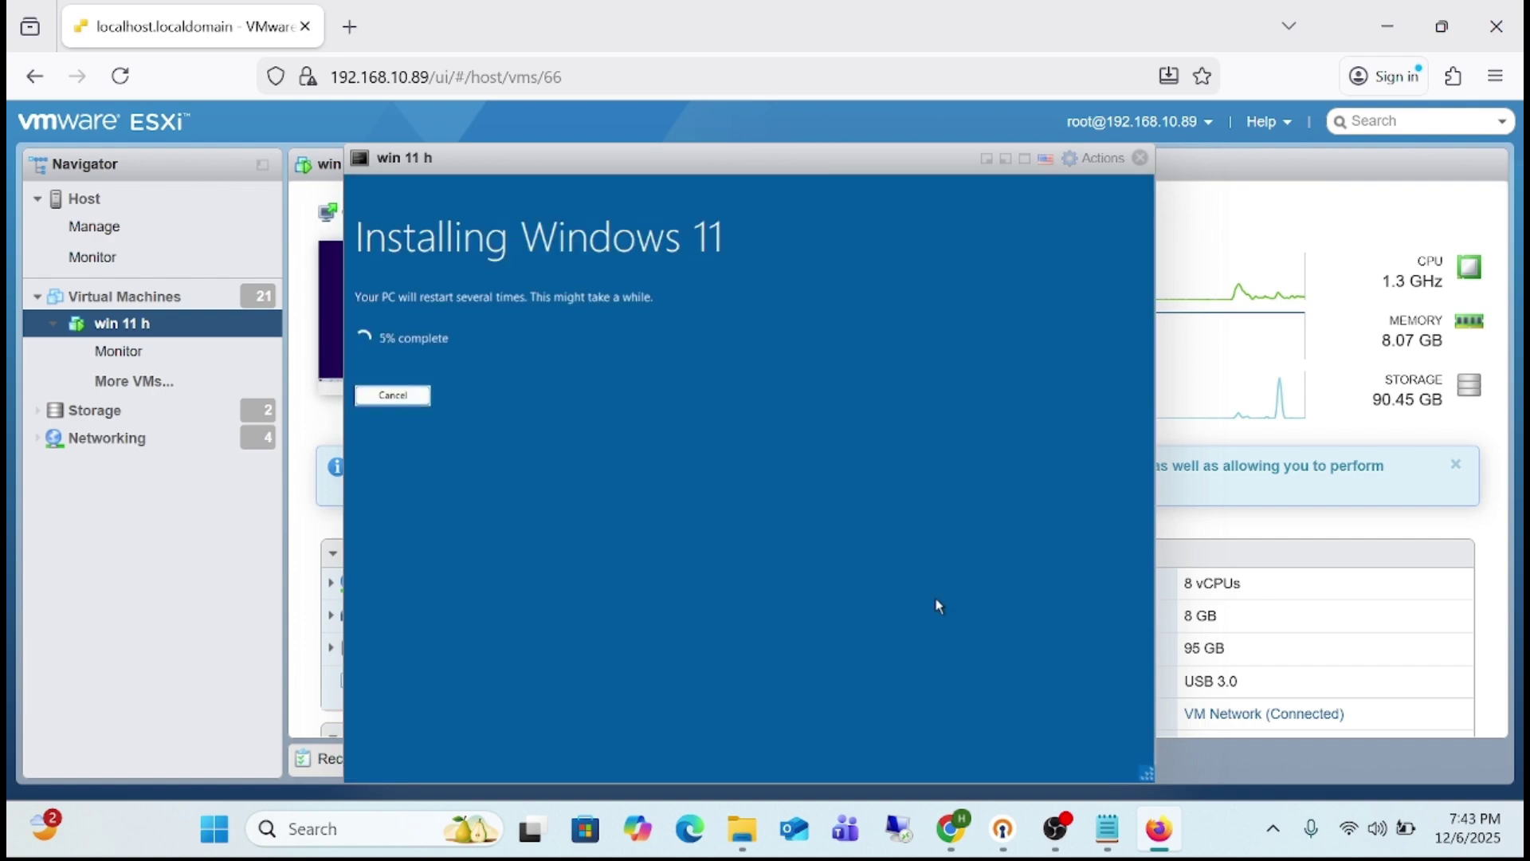
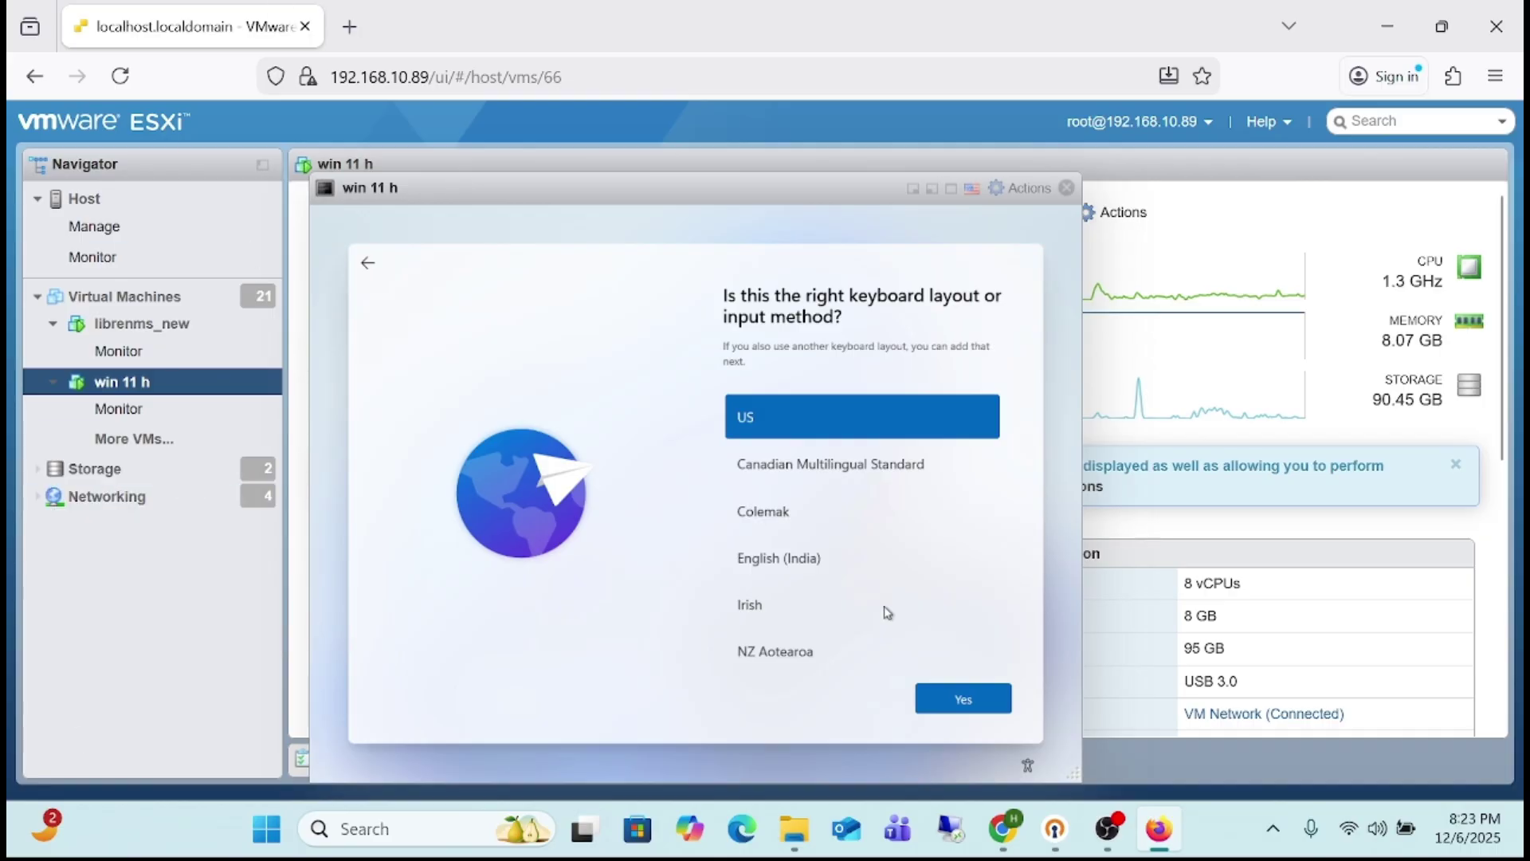
- Reopen the win 11 h console, accept the US keyboard layout and skip a second layout
click(1067, 188)
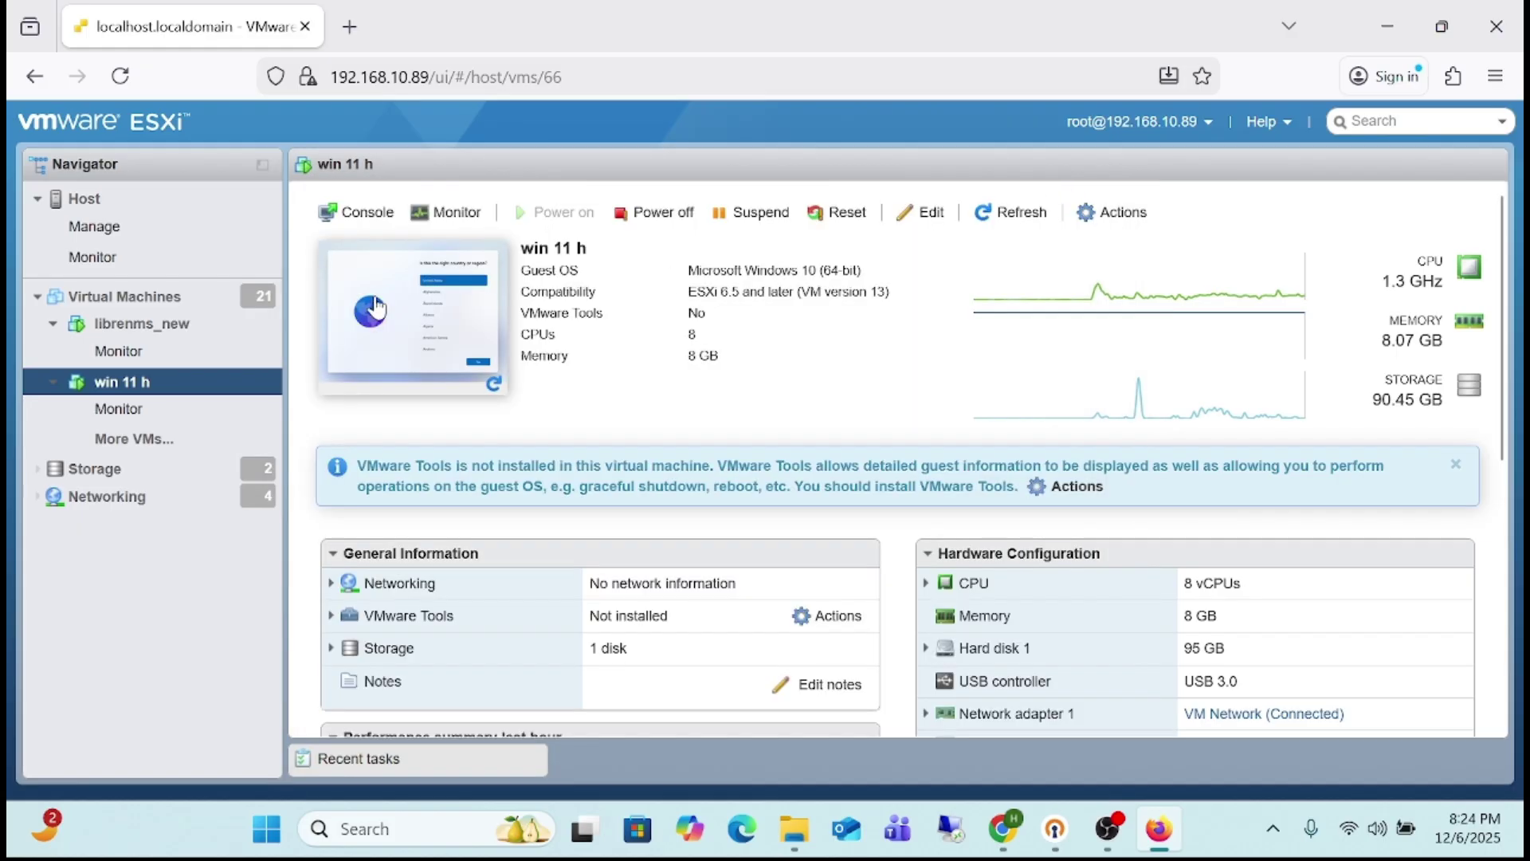
click(376, 309)
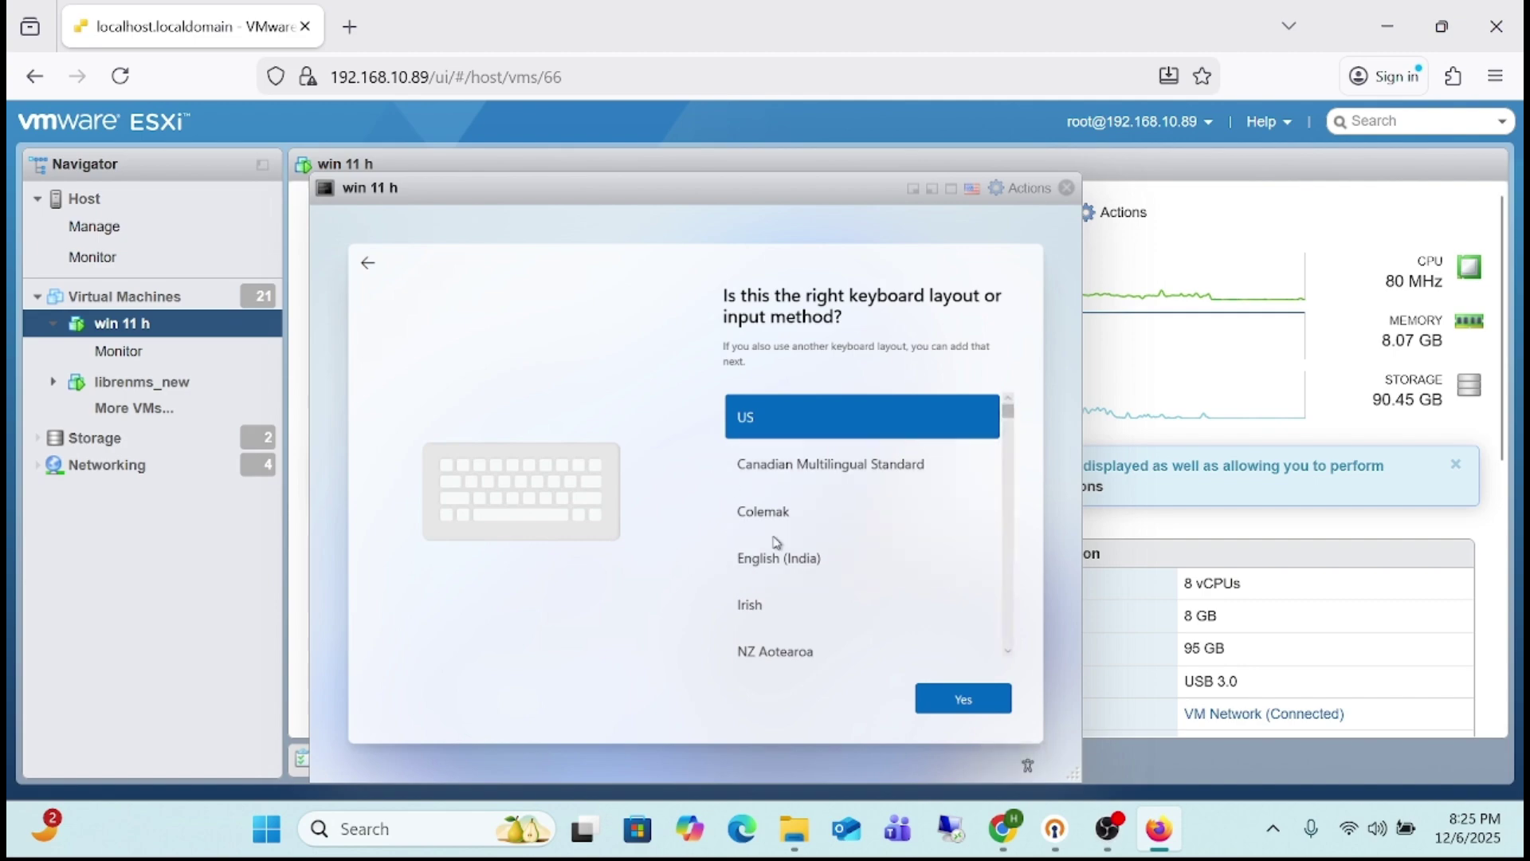
click(955, 712)
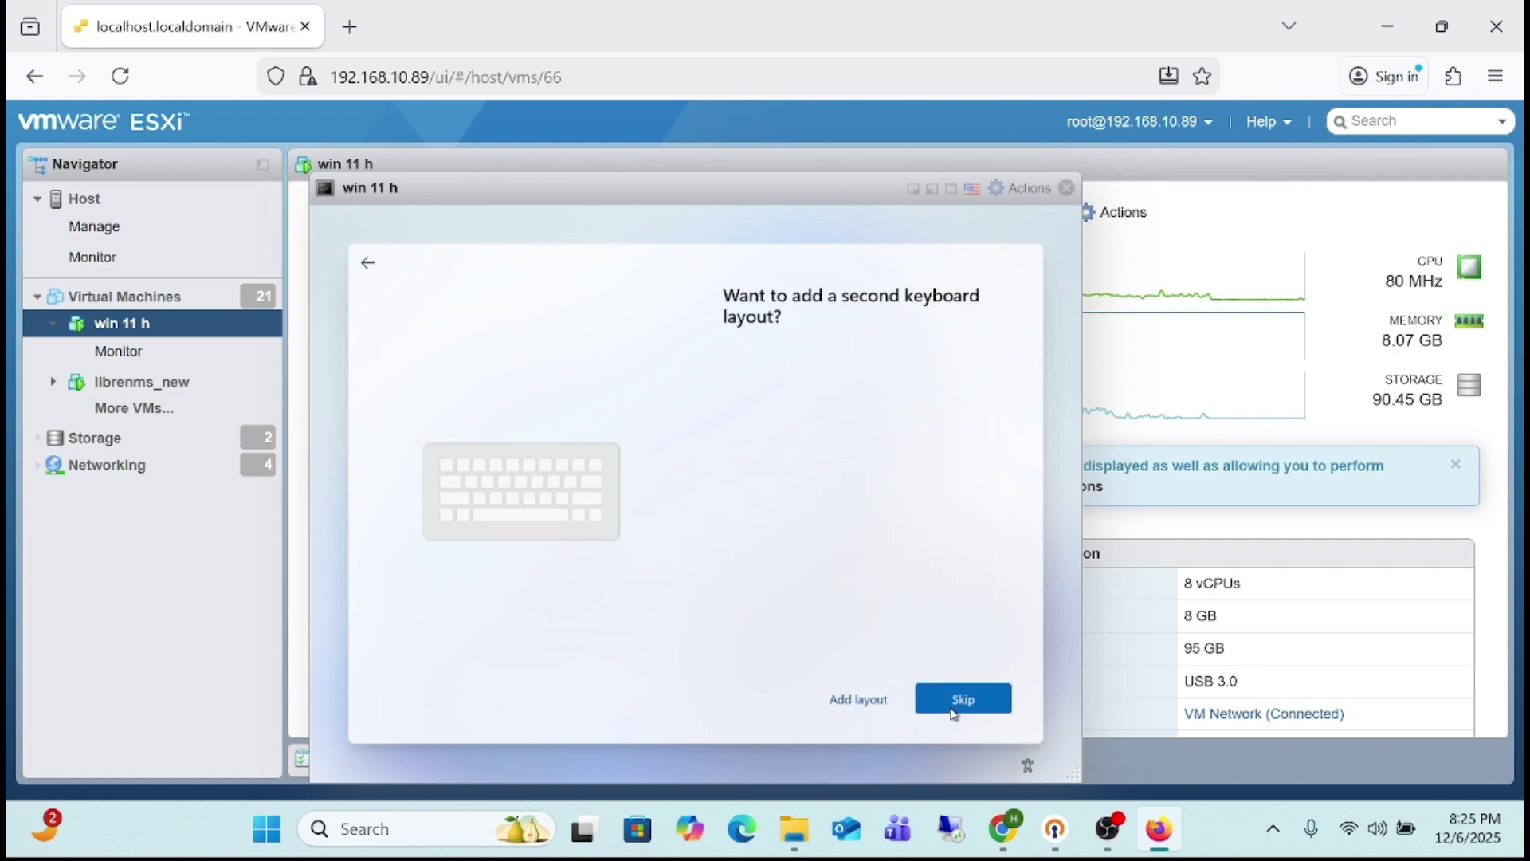
click(954, 711)
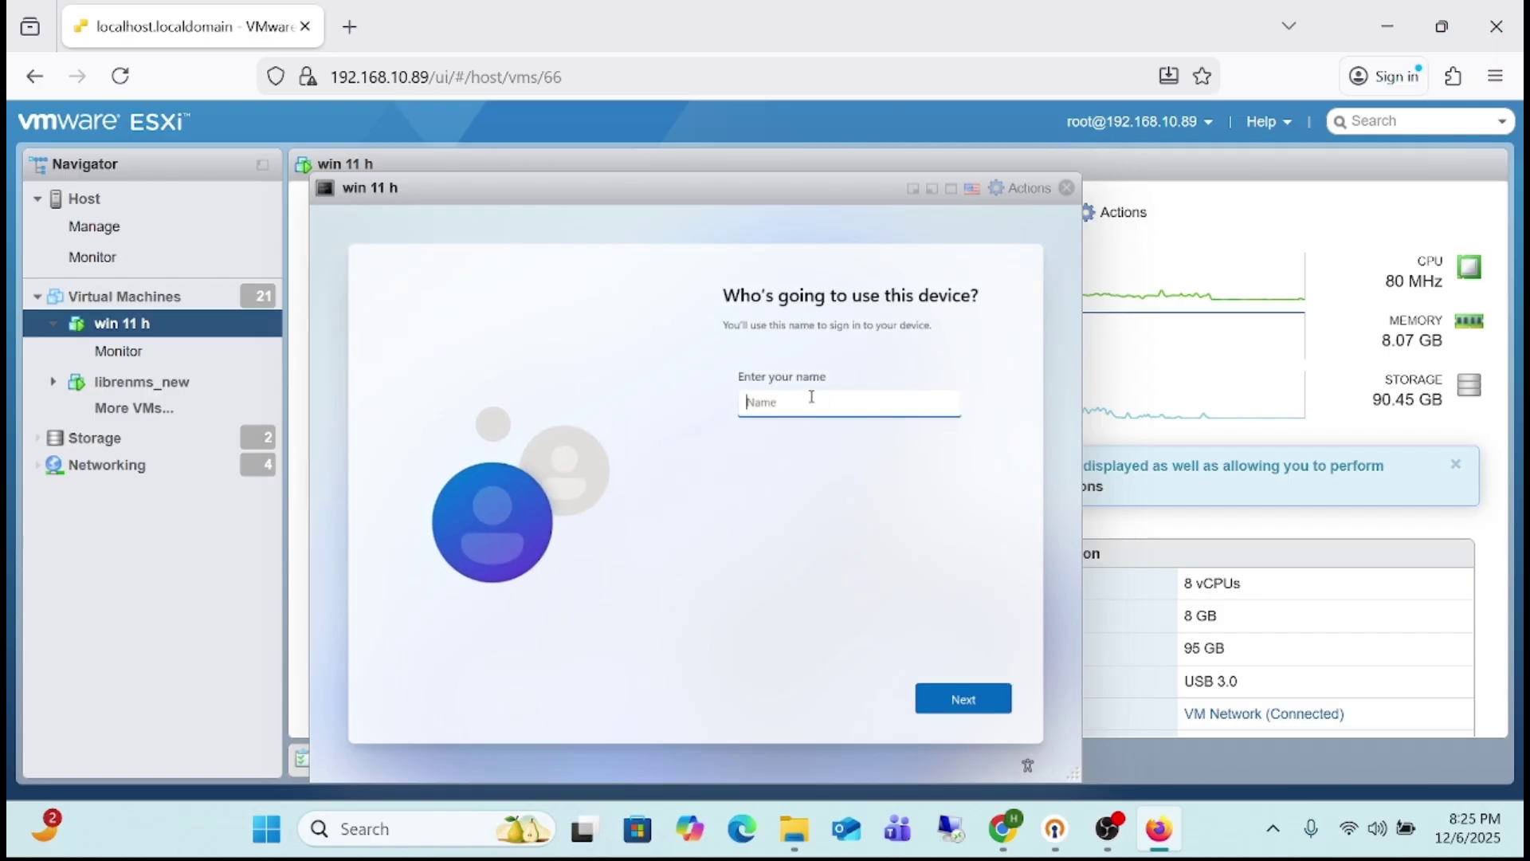
- Enter the local account's user name, then type and confirm its password
text(hidayat)
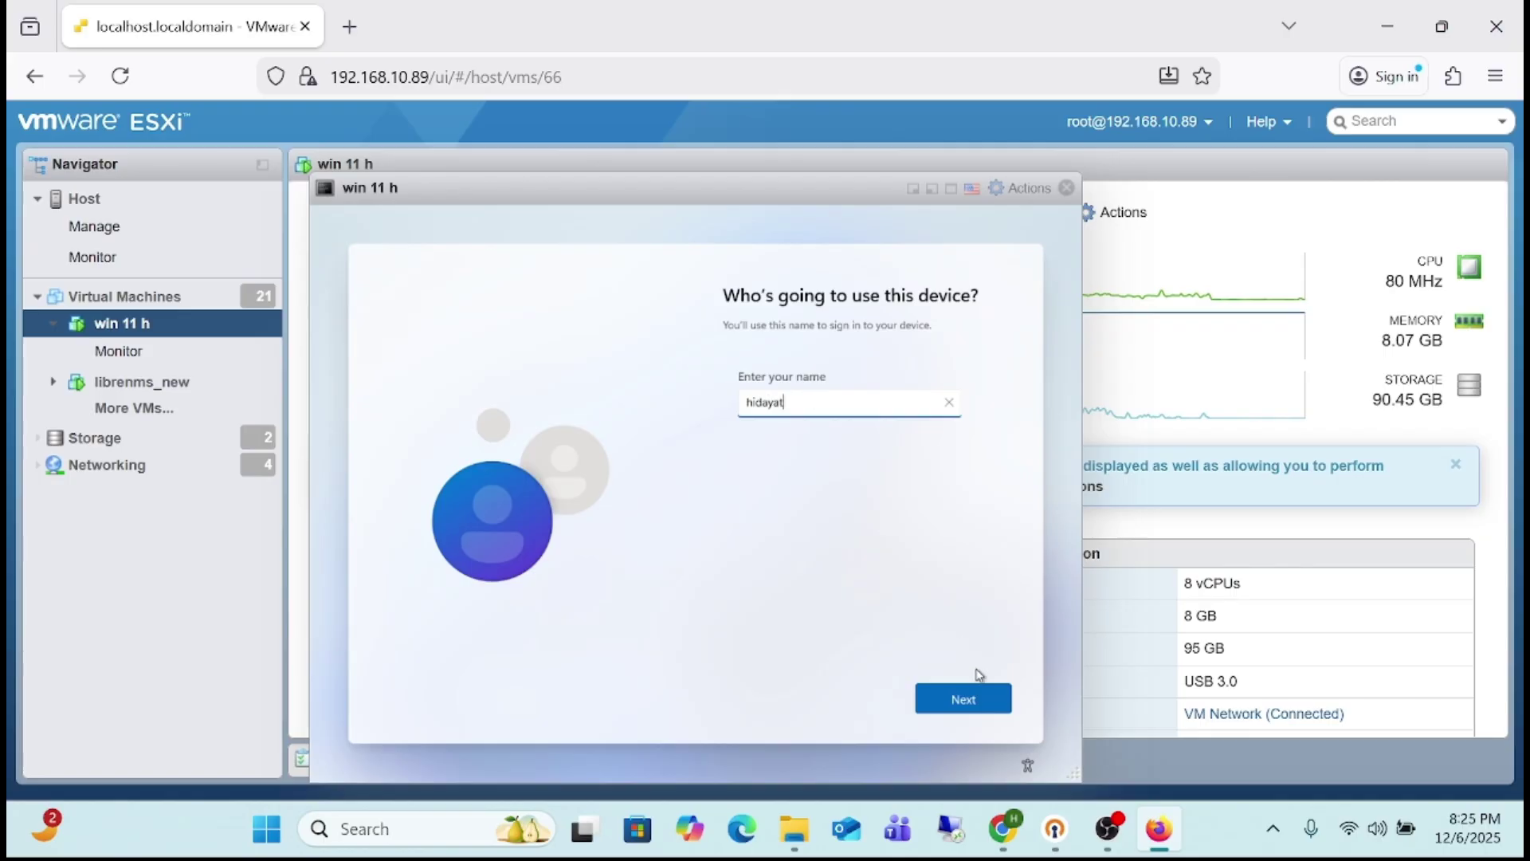
click(977, 703)
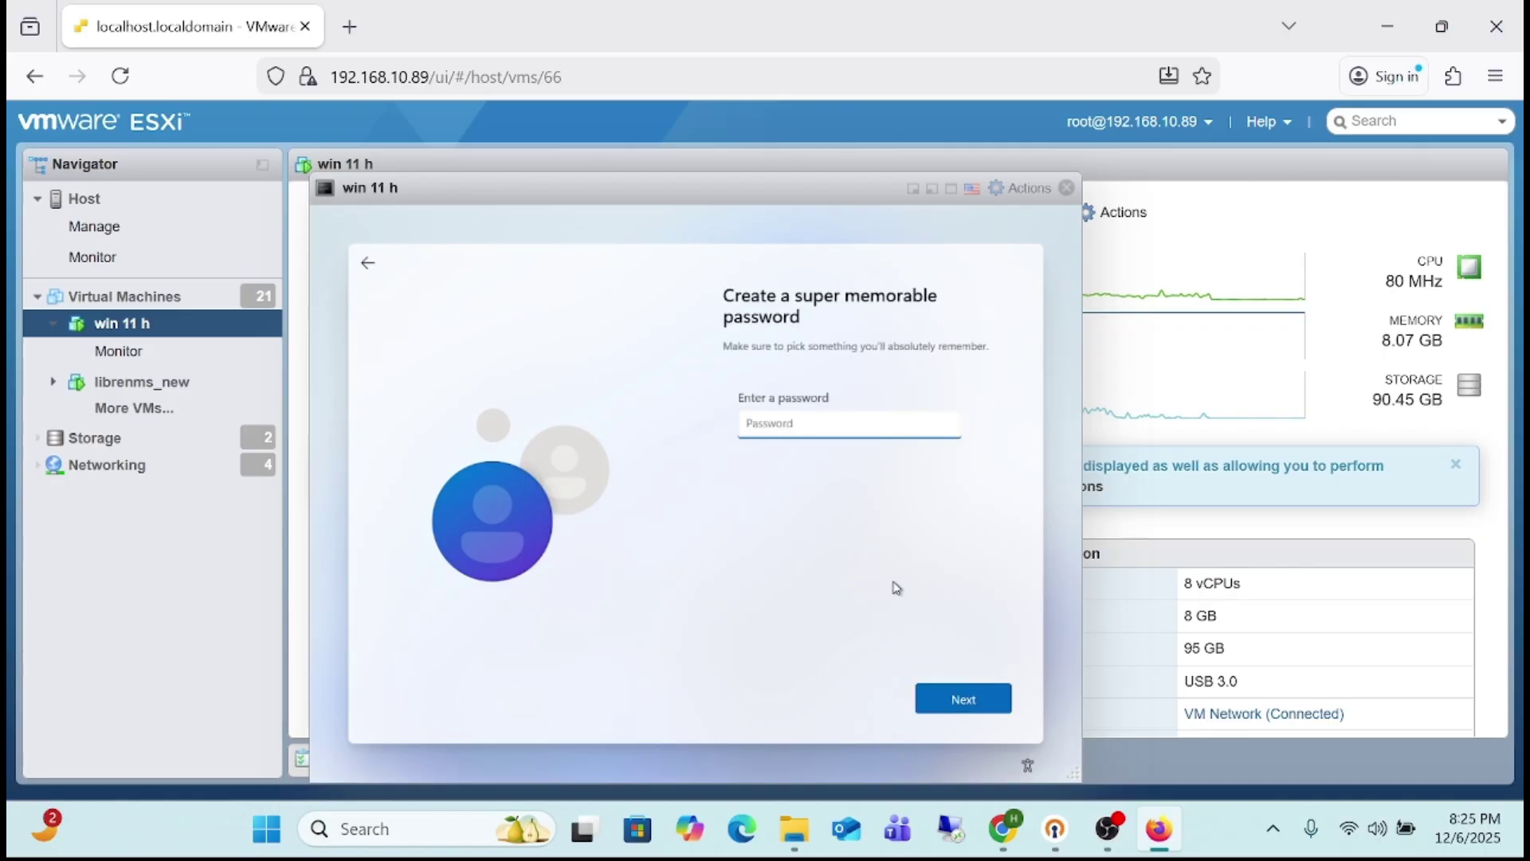
click(1001, 696)
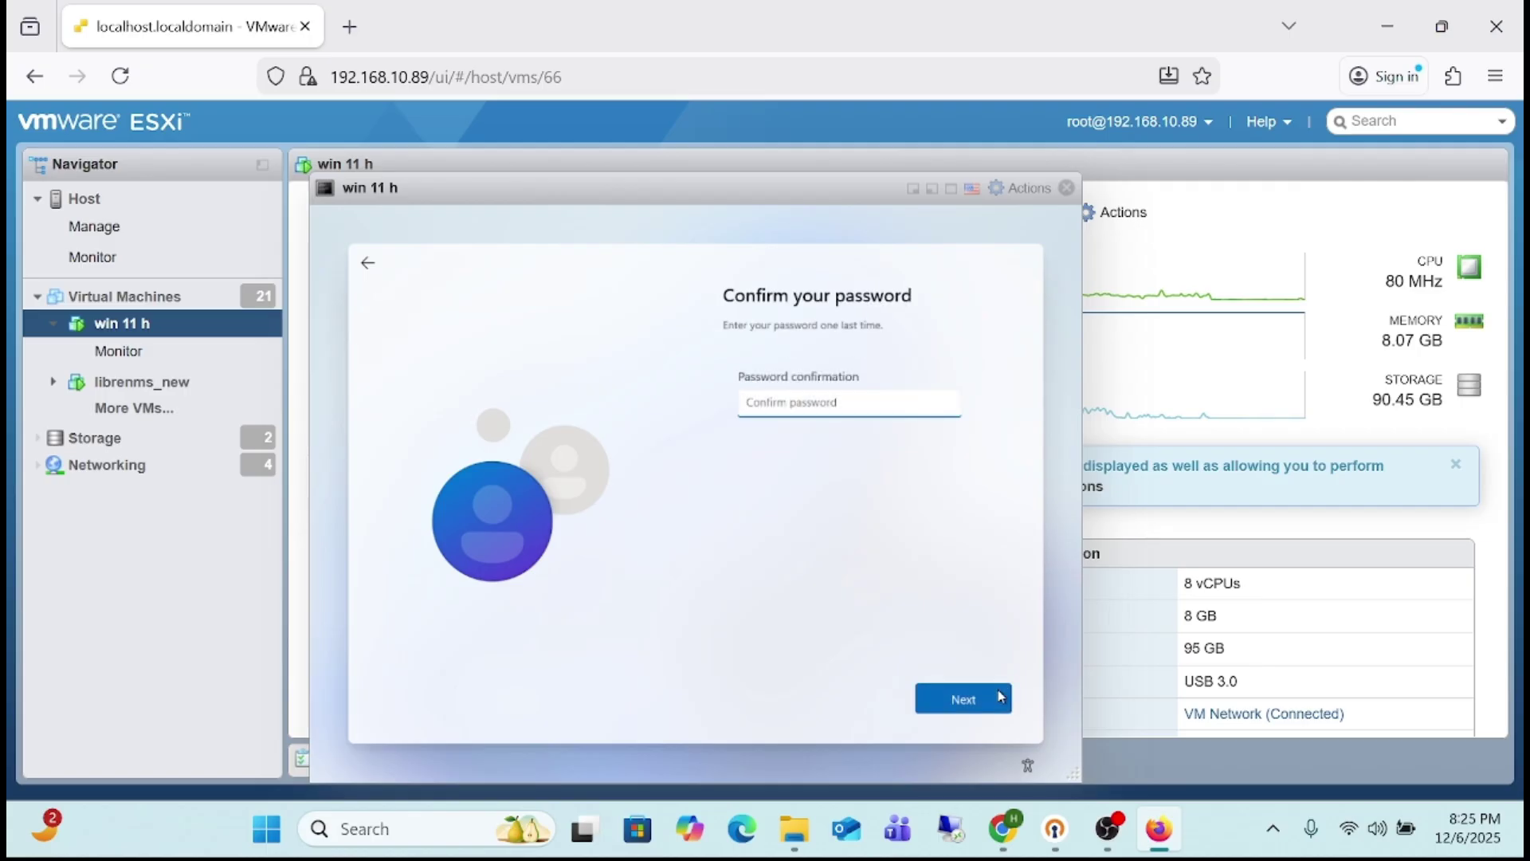
click(1001, 697)
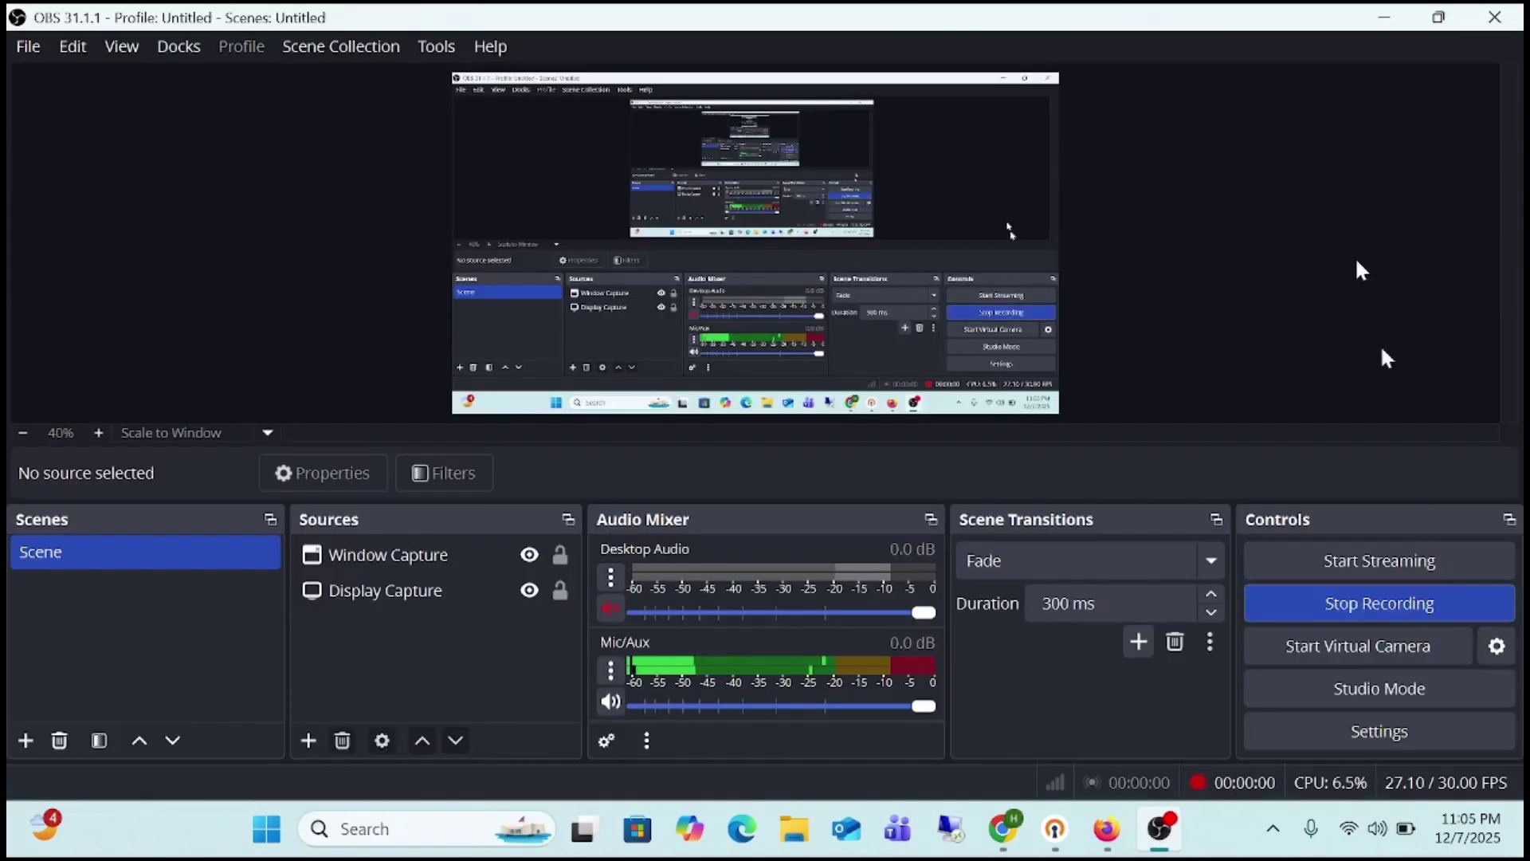
click(1381, 17)
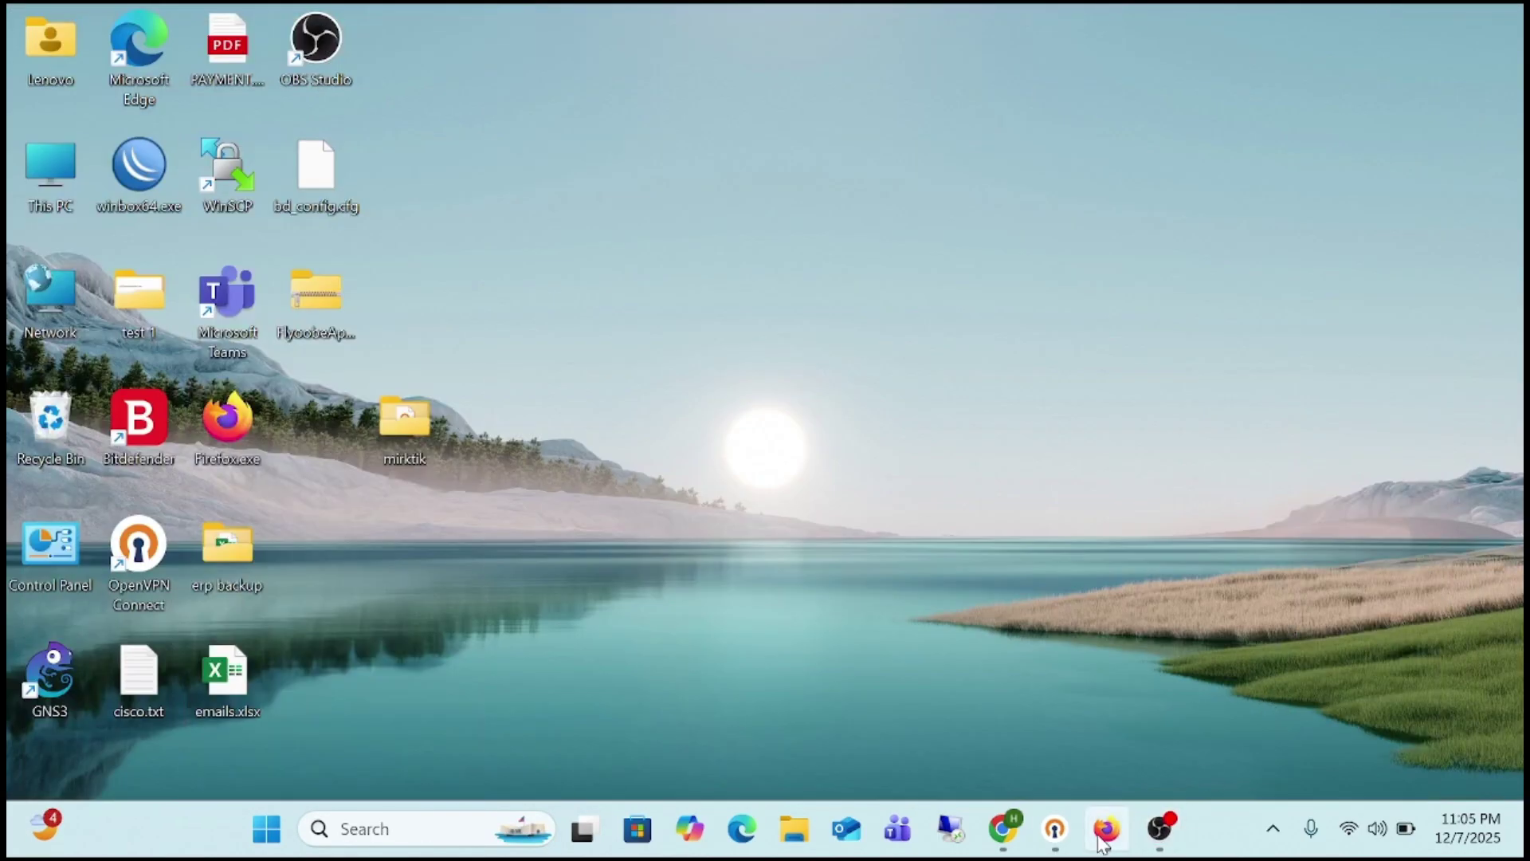
click(1102, 835)
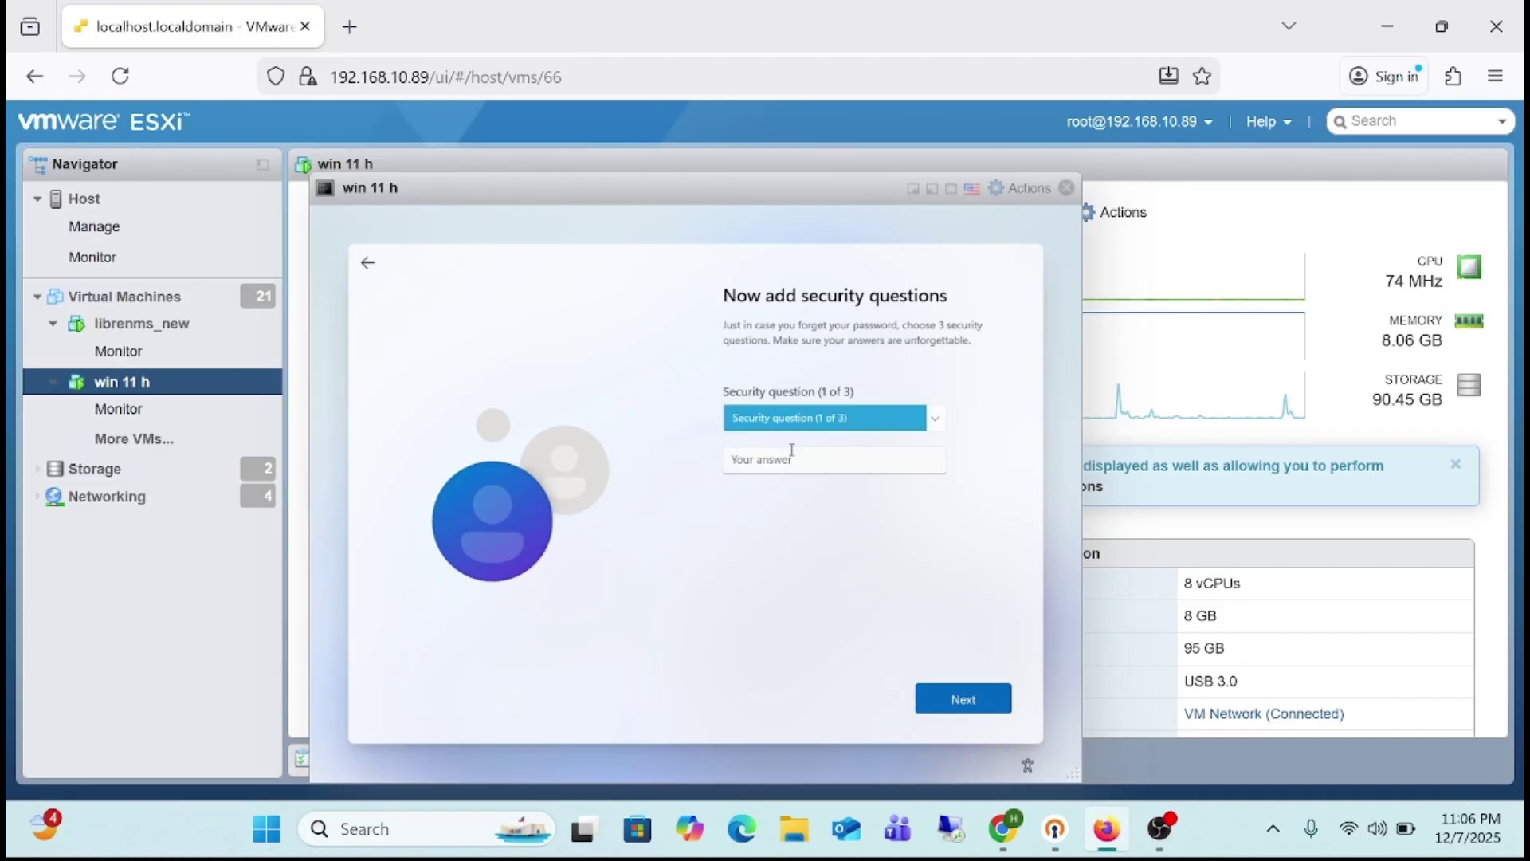
- Choose the first pet's name security question and enter its answer
click(855, 400)
click(845, 425)
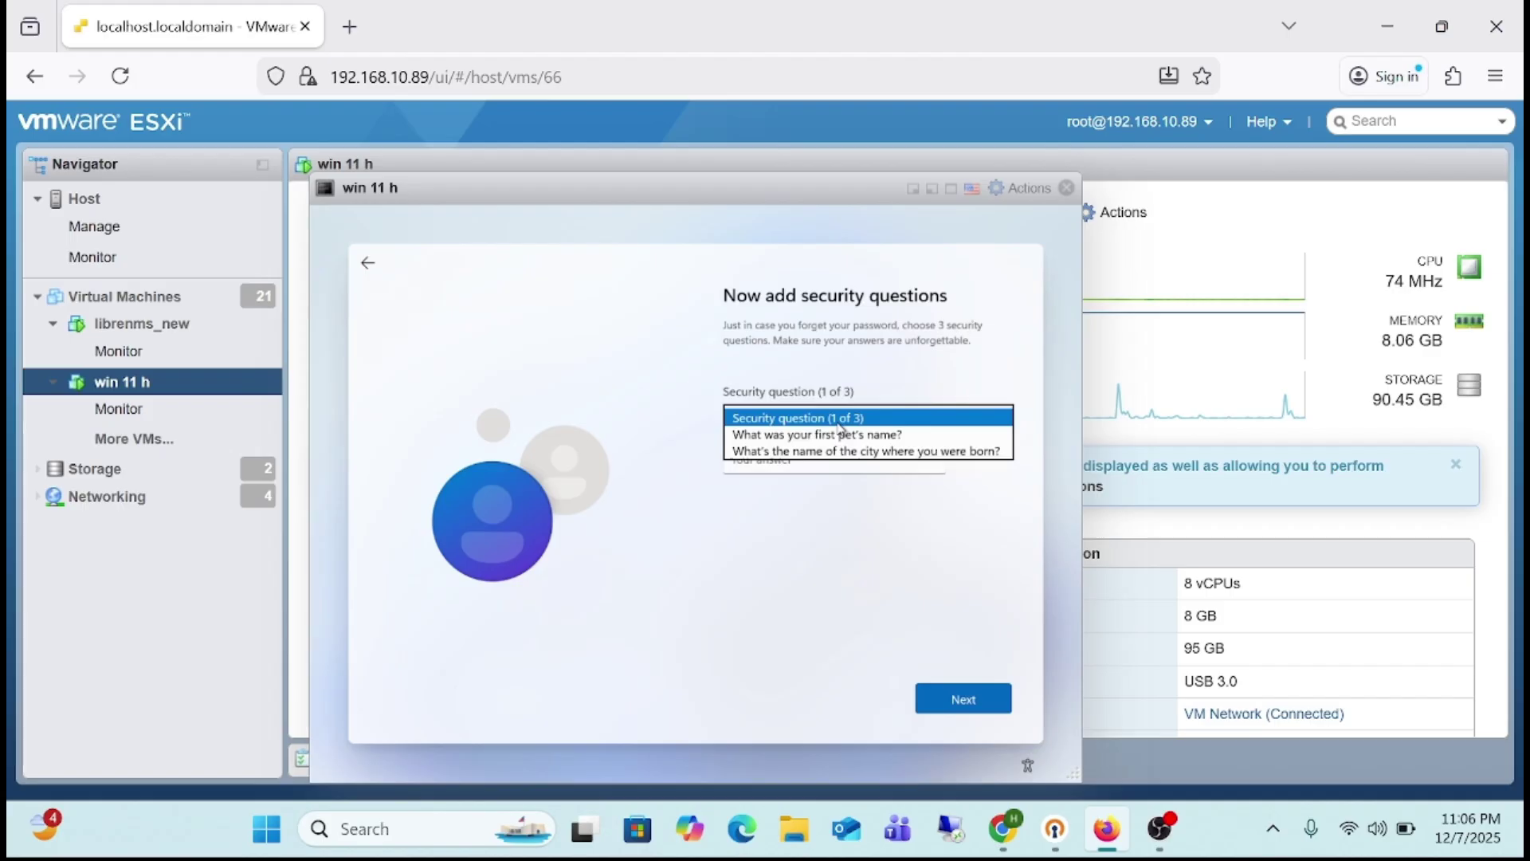
click(844, 437)
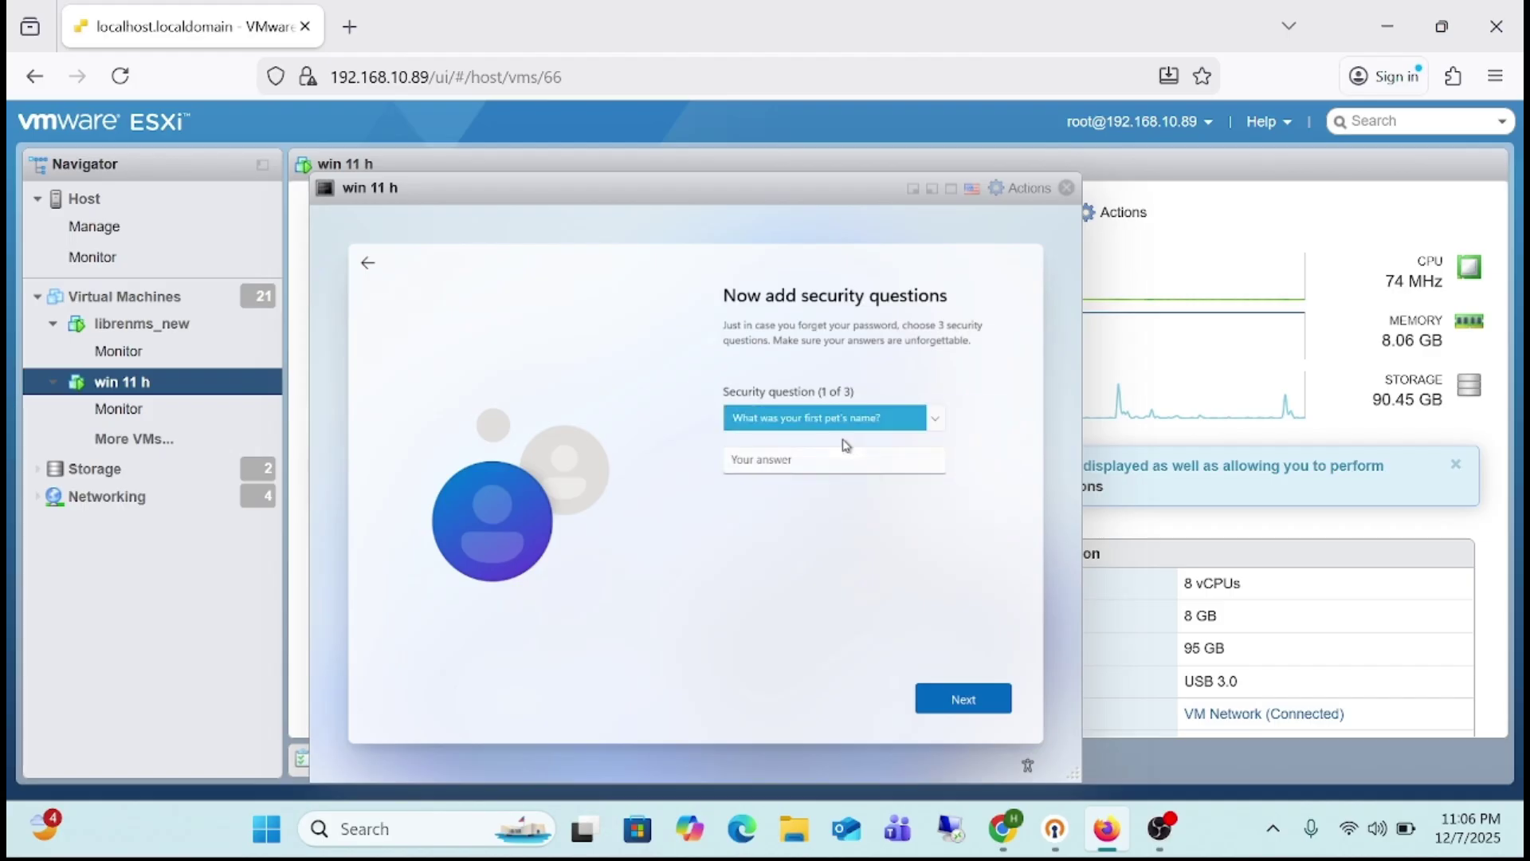
click(823, 459)
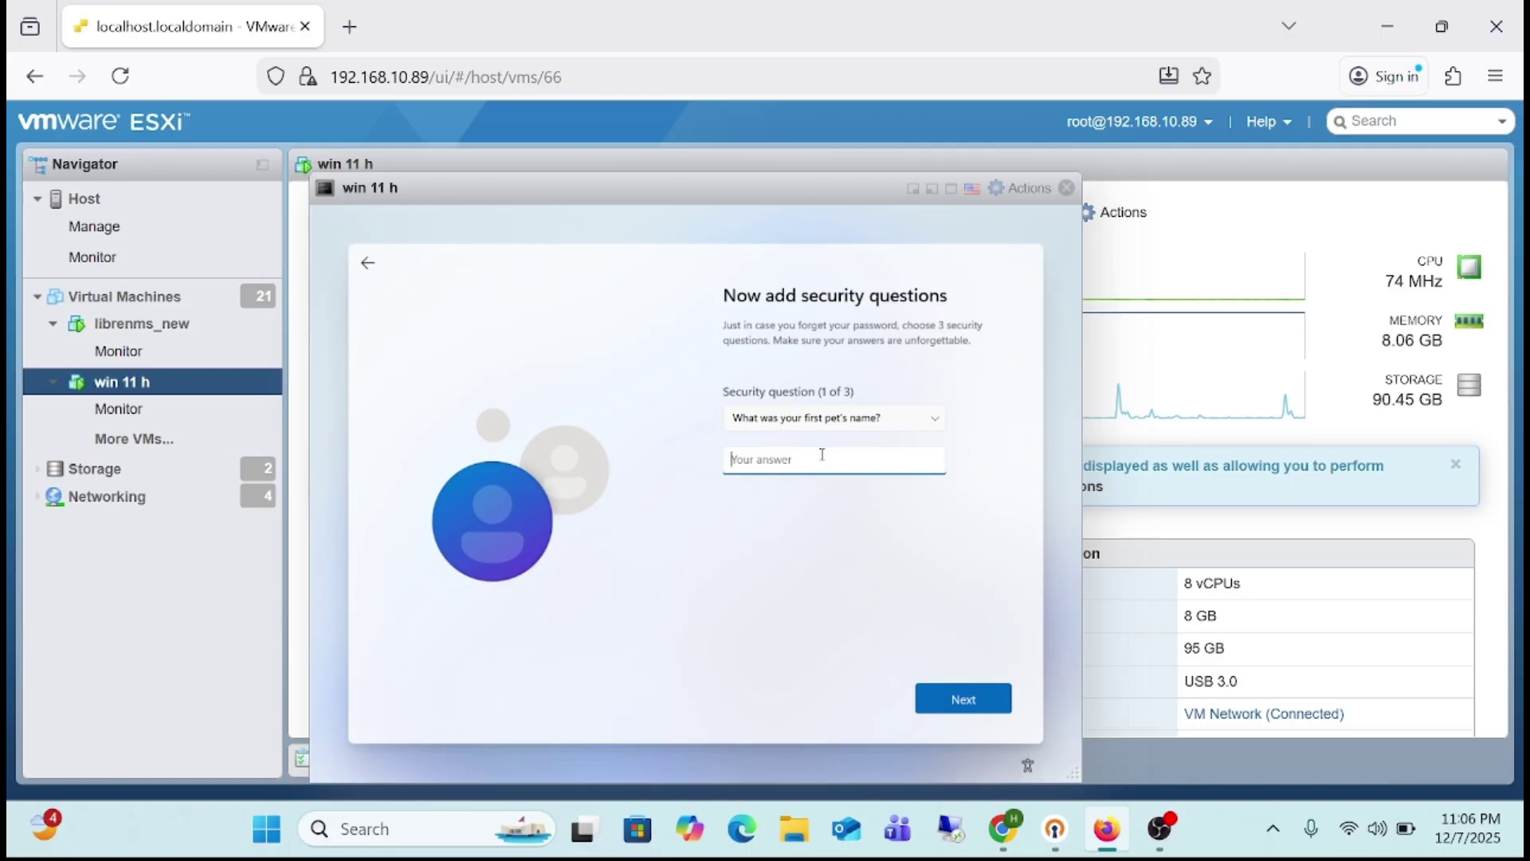
click(974, 699)
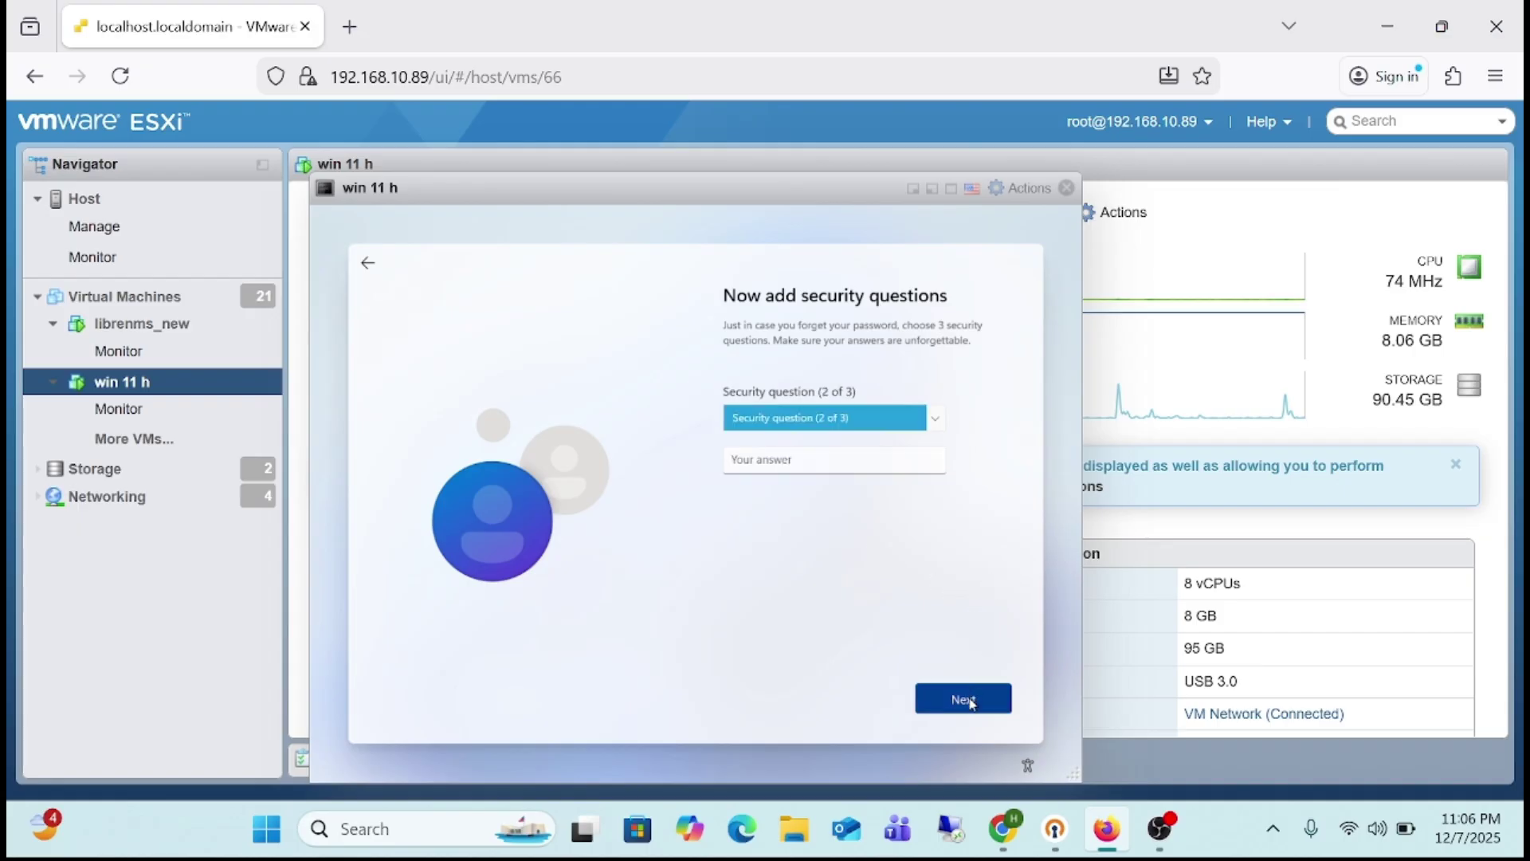
- Choose the childhood nickname security question and enter its answer
click(811, 465)
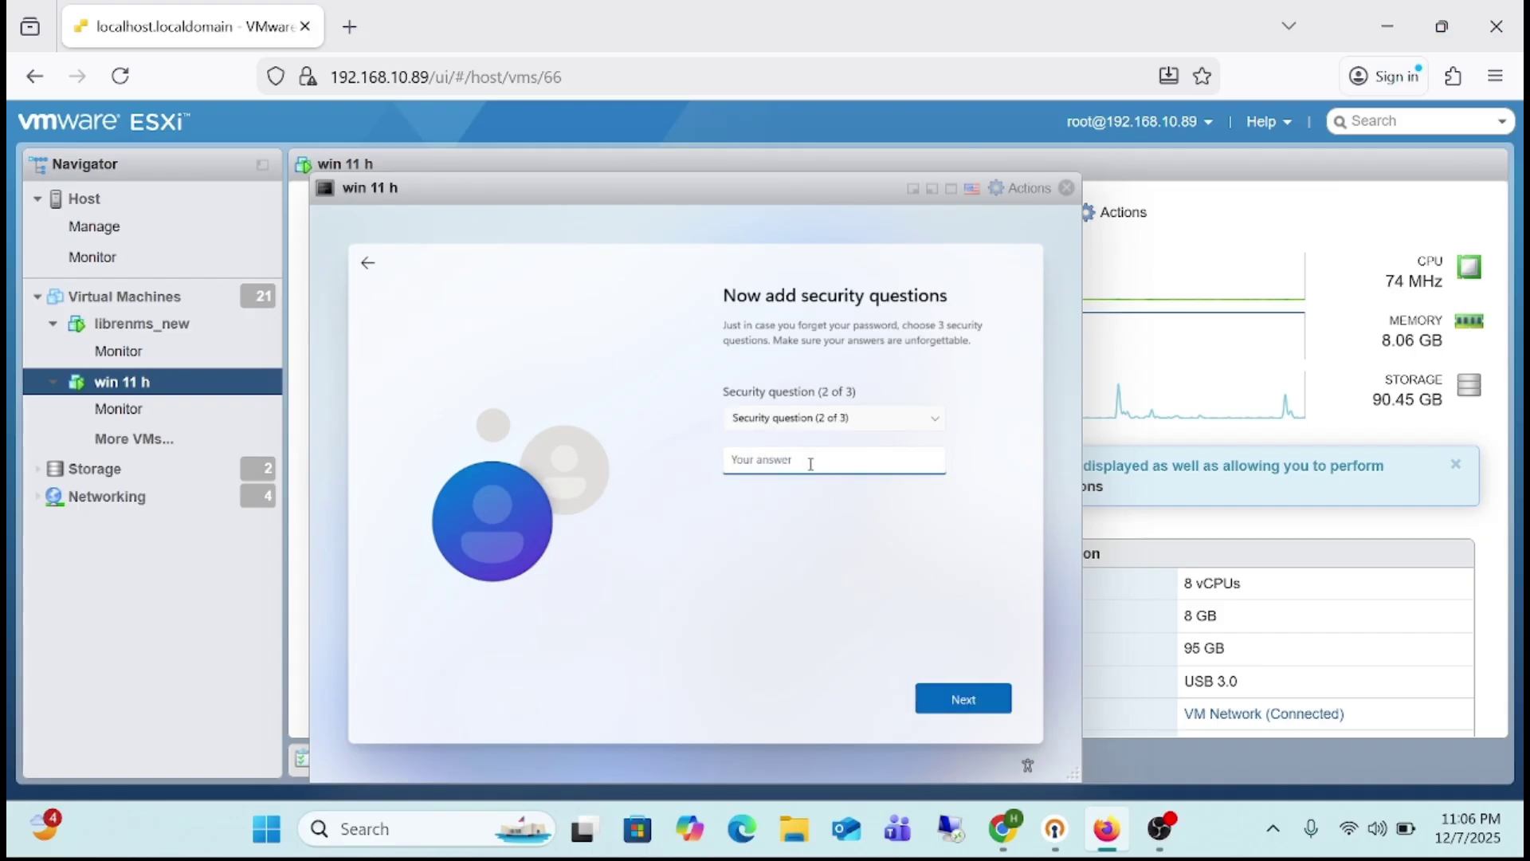
click(855, 420)
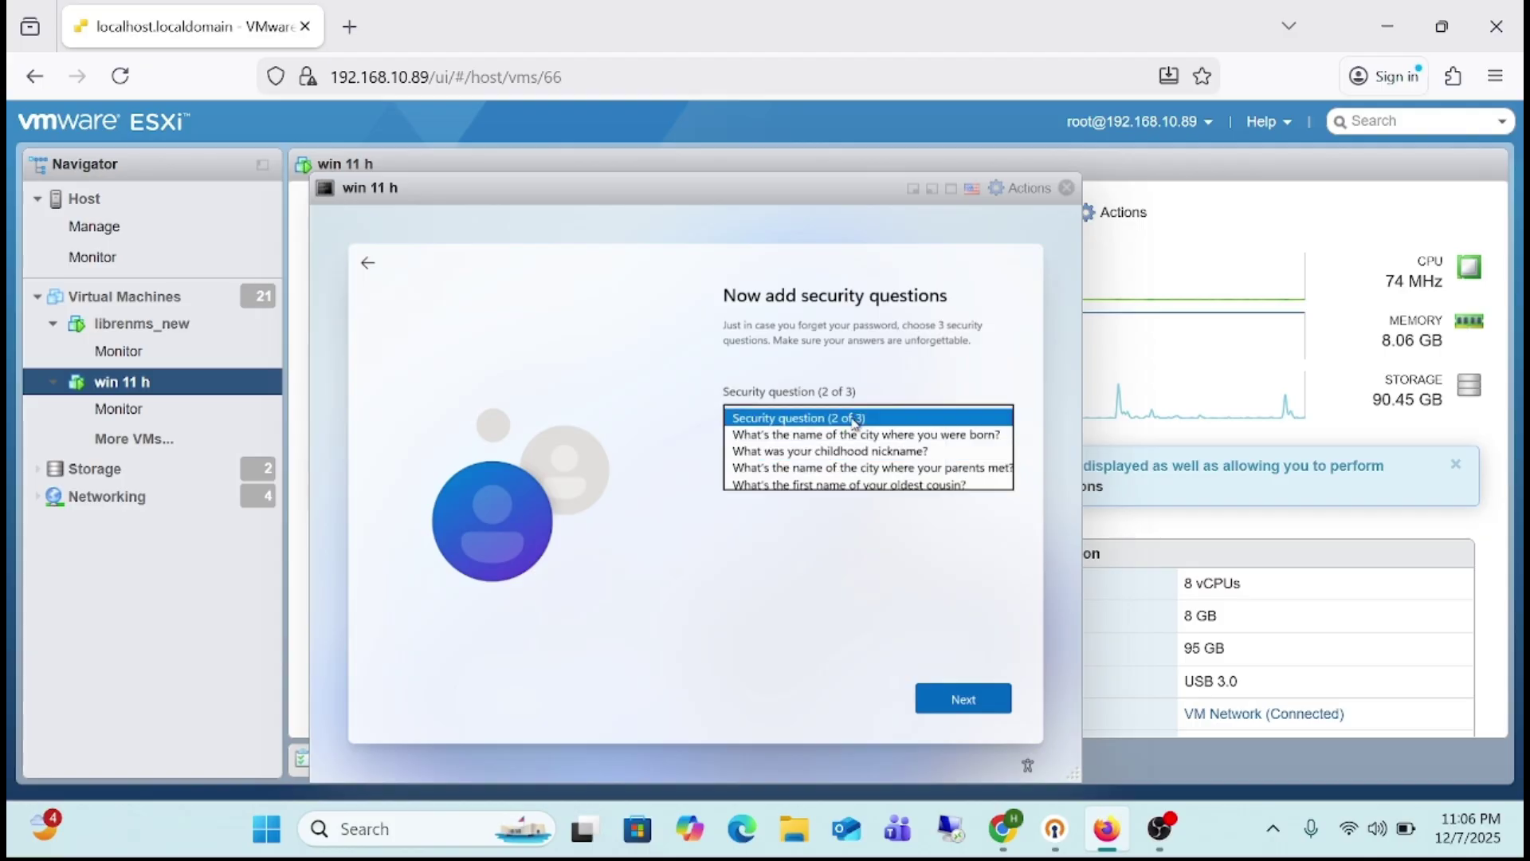
click(867, 453)
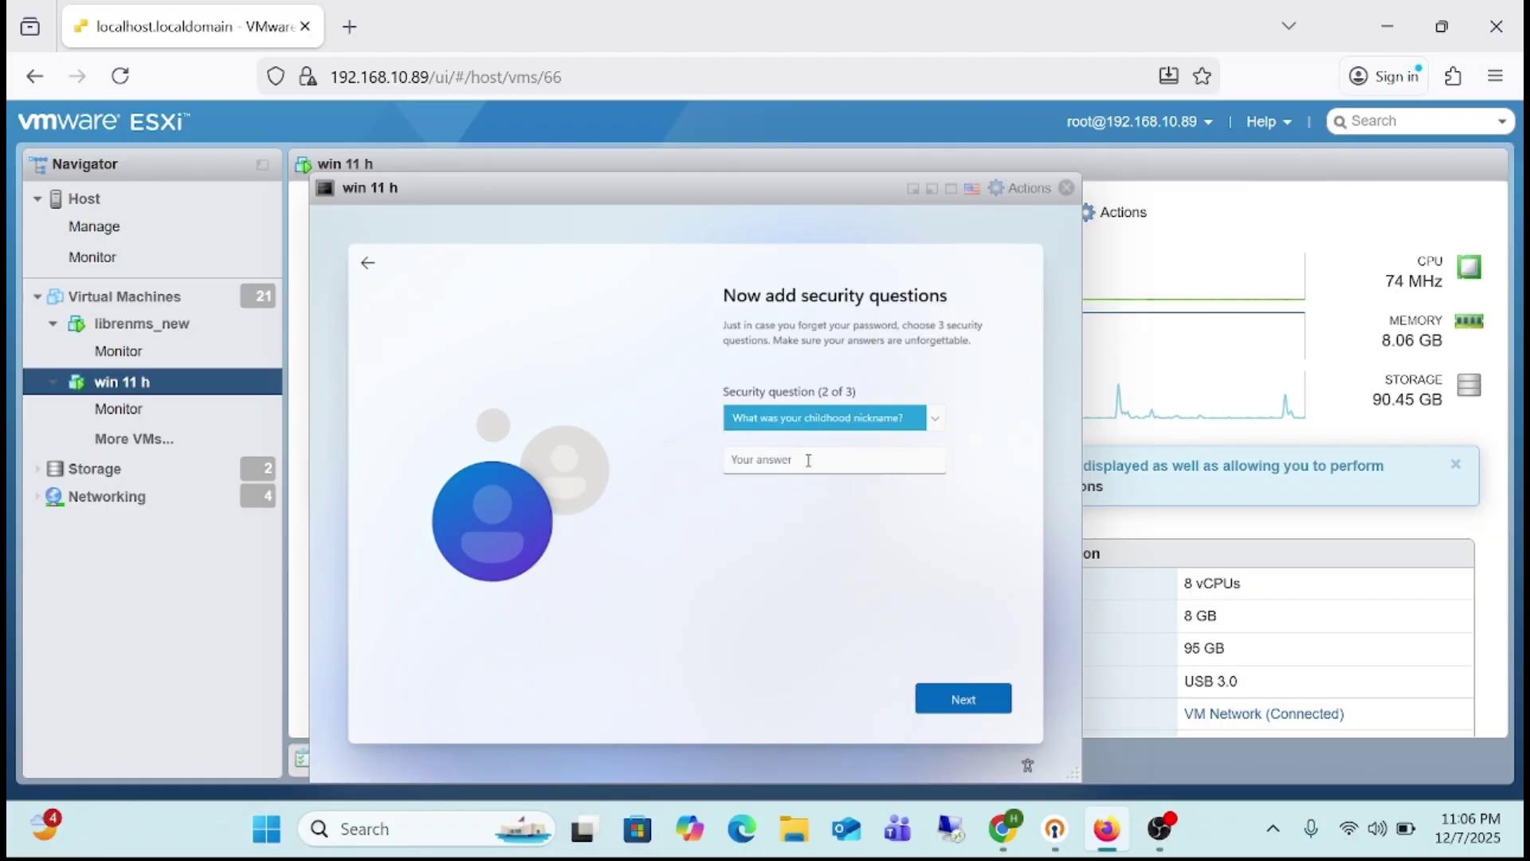
click(808, 461)
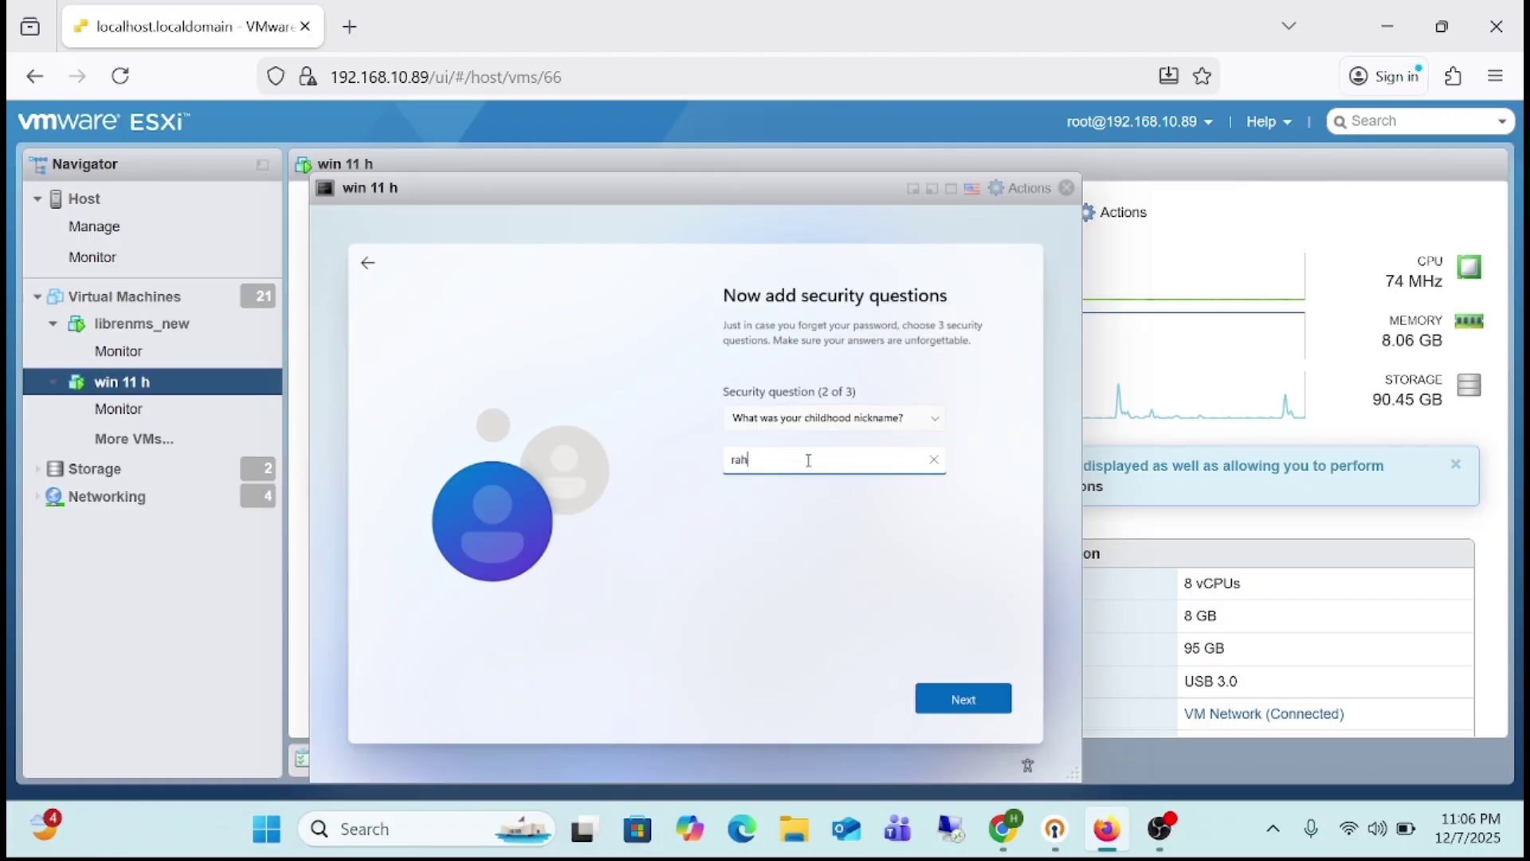
click(948, 696)
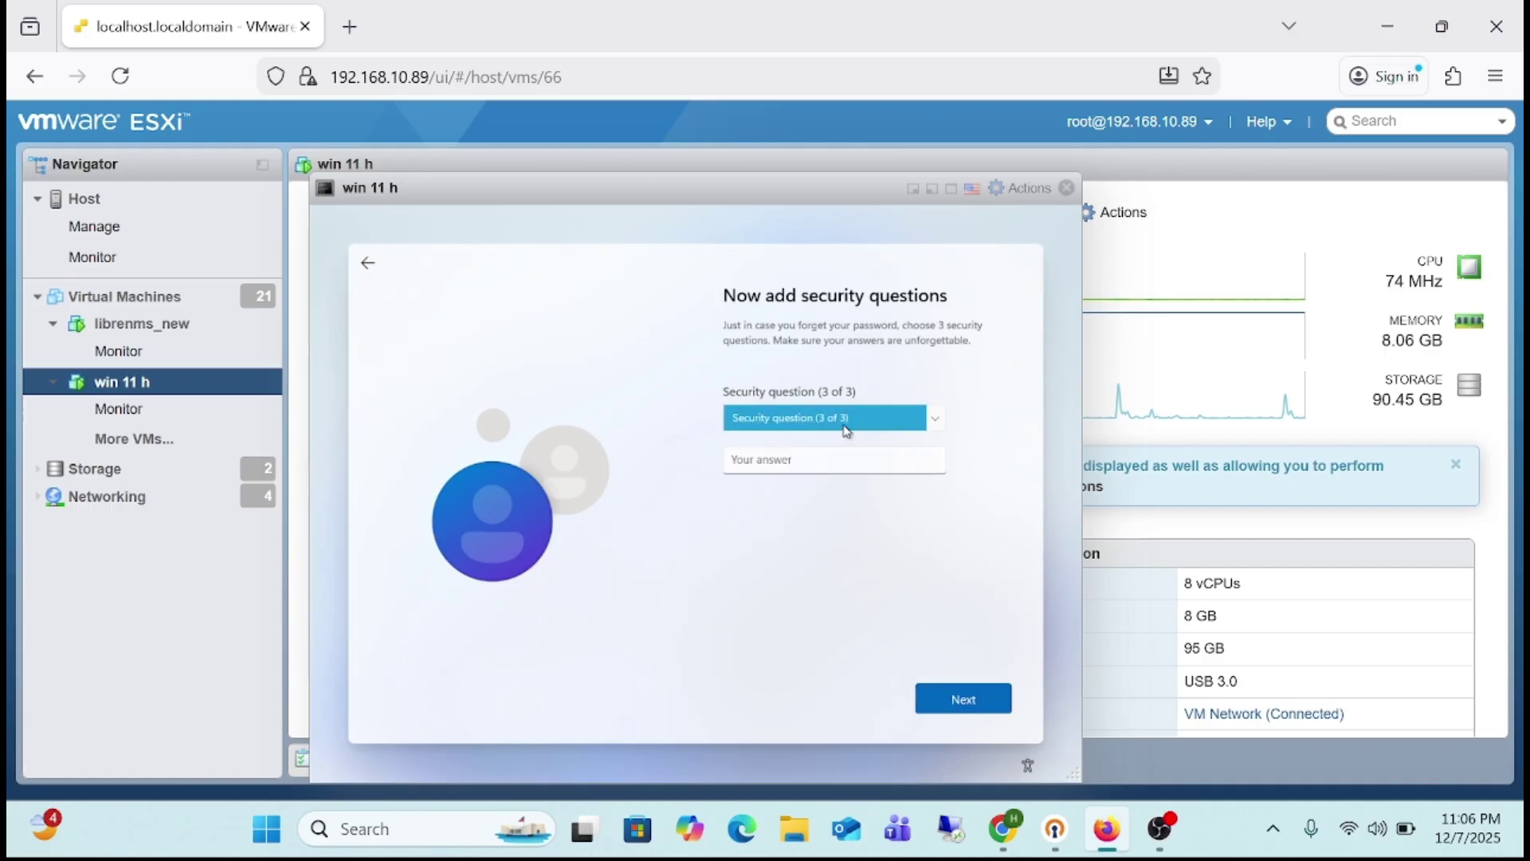
- Choose the oldest cousin's first name question, answer it and finish setup
click(847, 428)
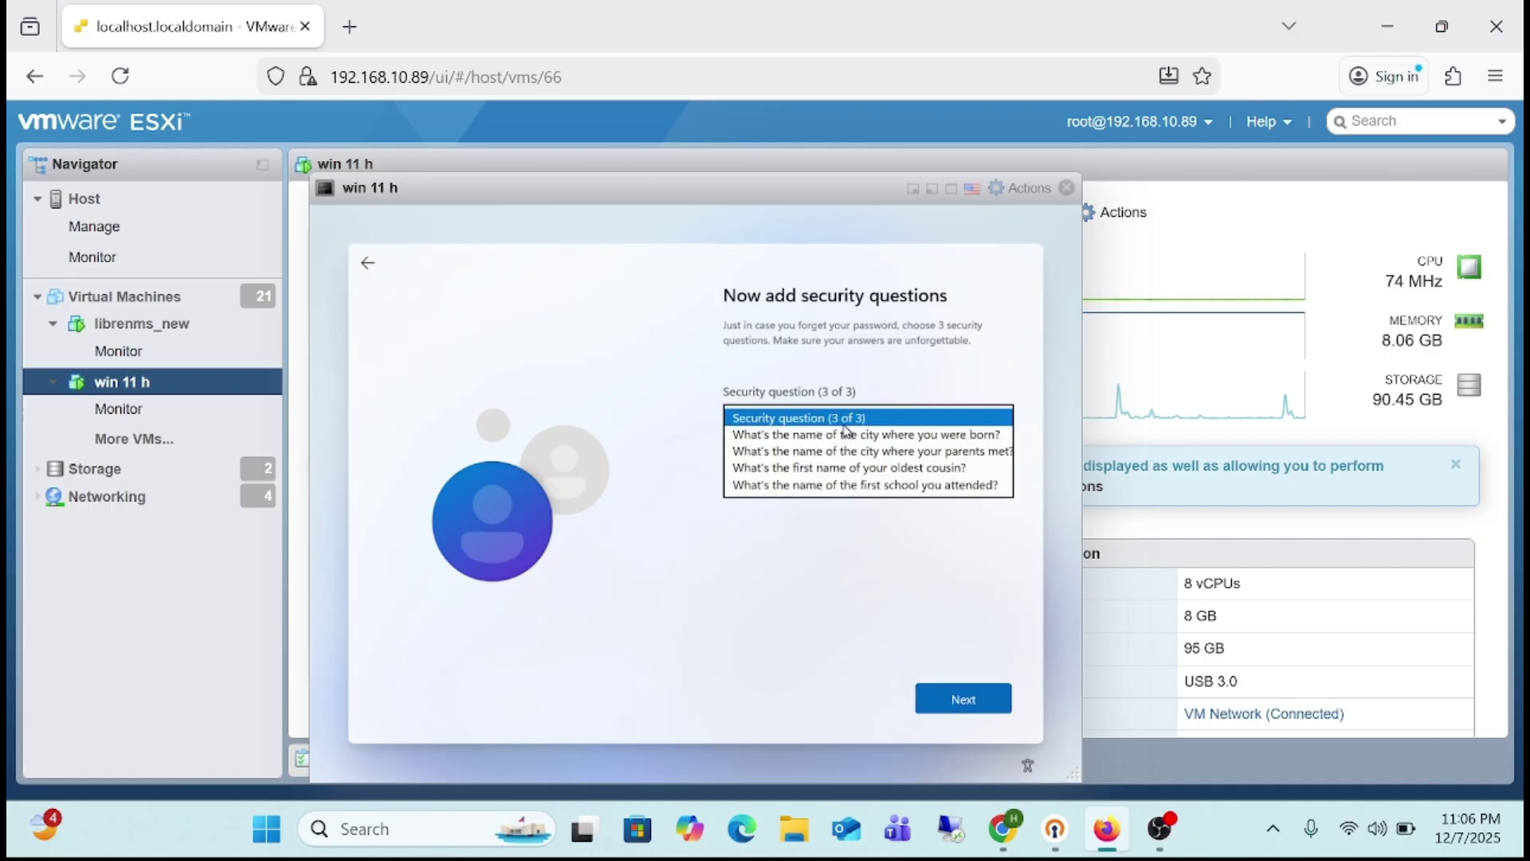
click(857, 468)
click(822, 460)
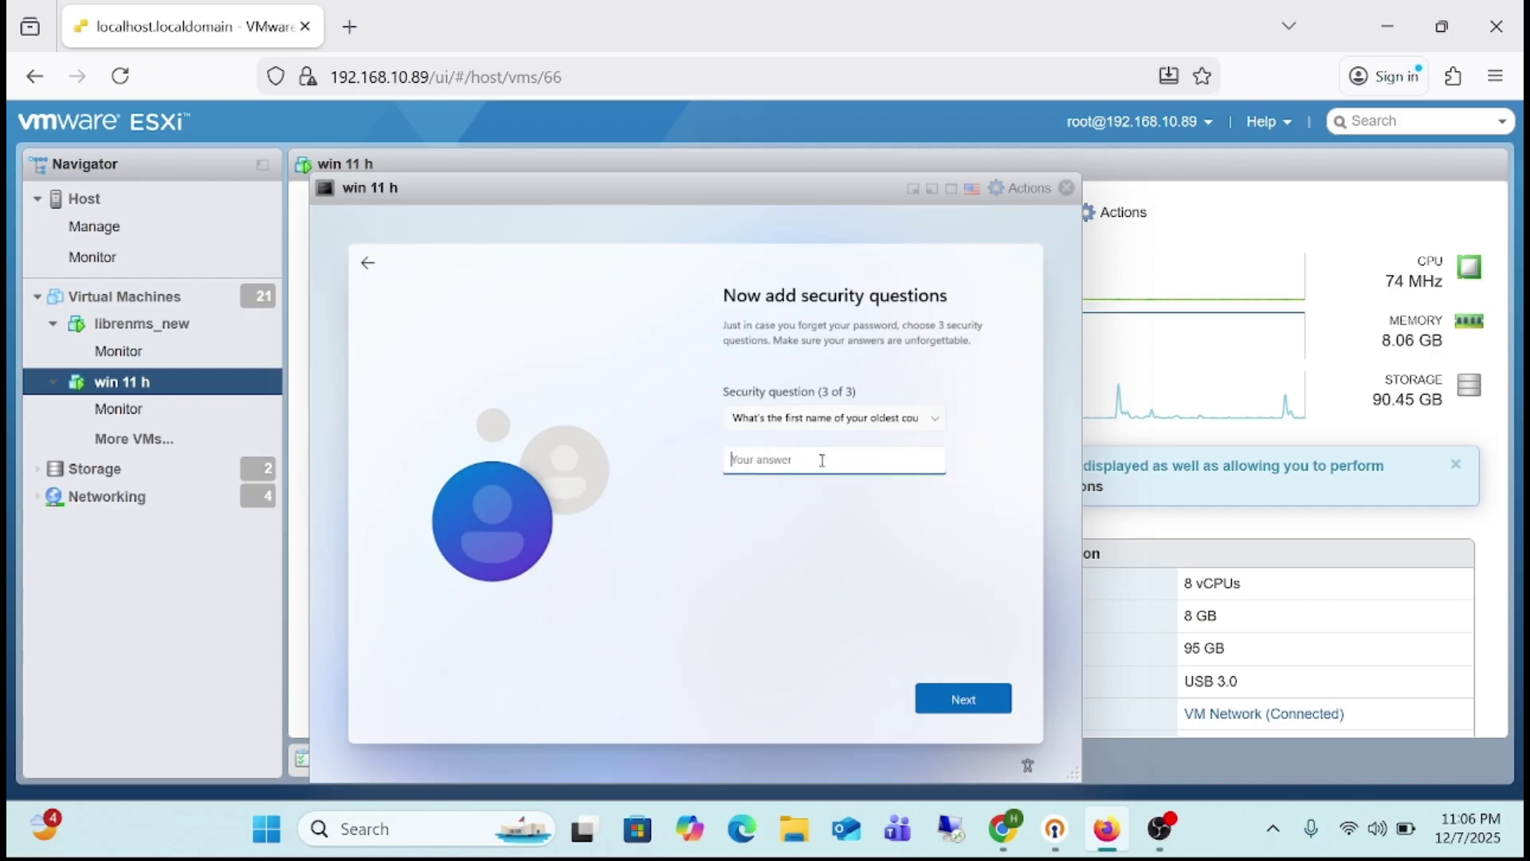
click(938, 693)
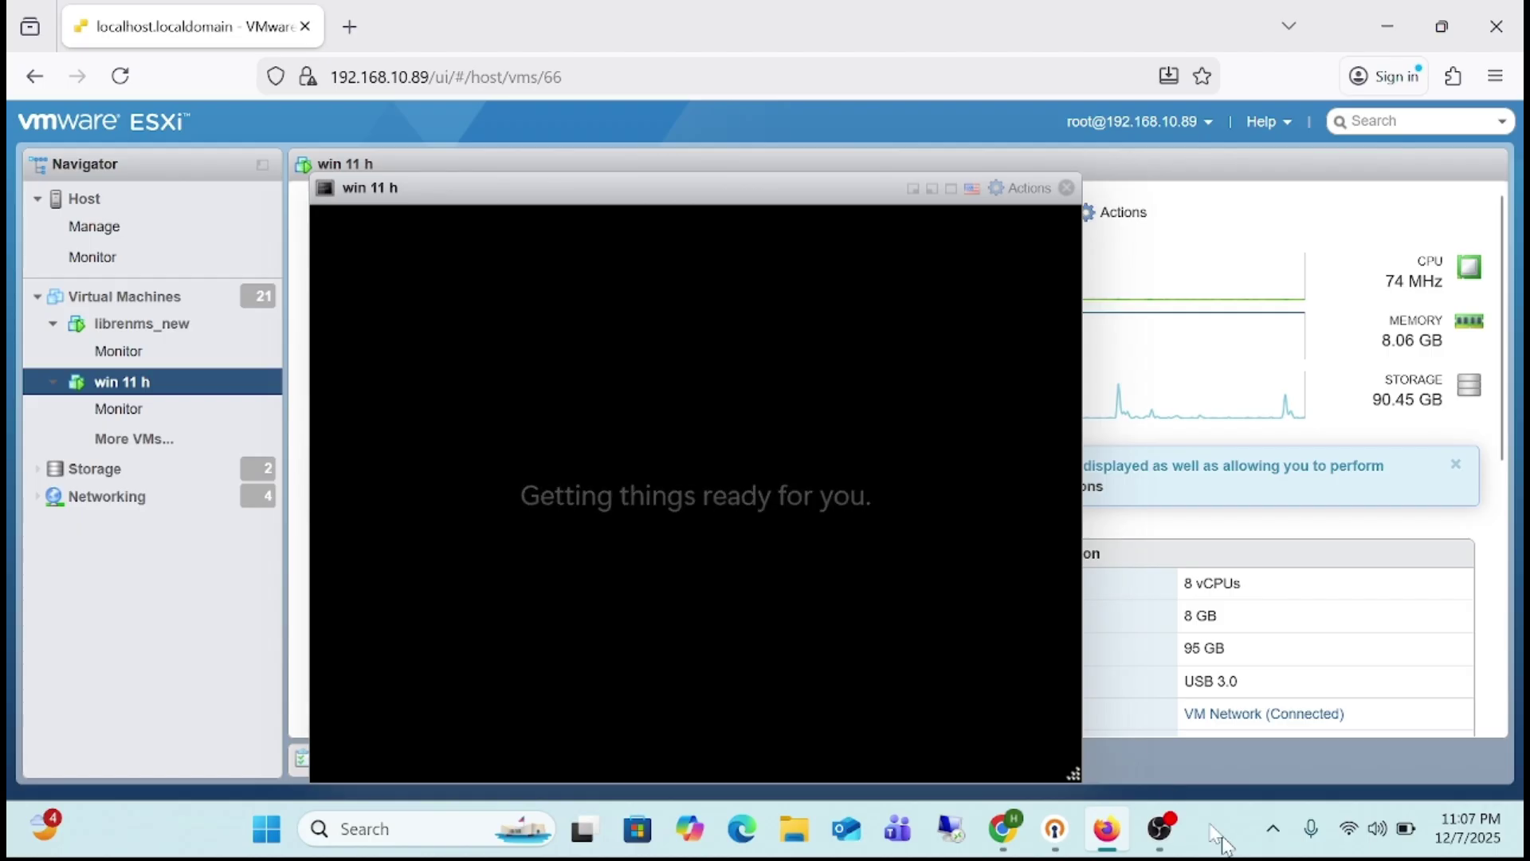
- Wait out 'Getting things ready for you' and dismiss the Start menu on the new desktop
click(1165, 832)
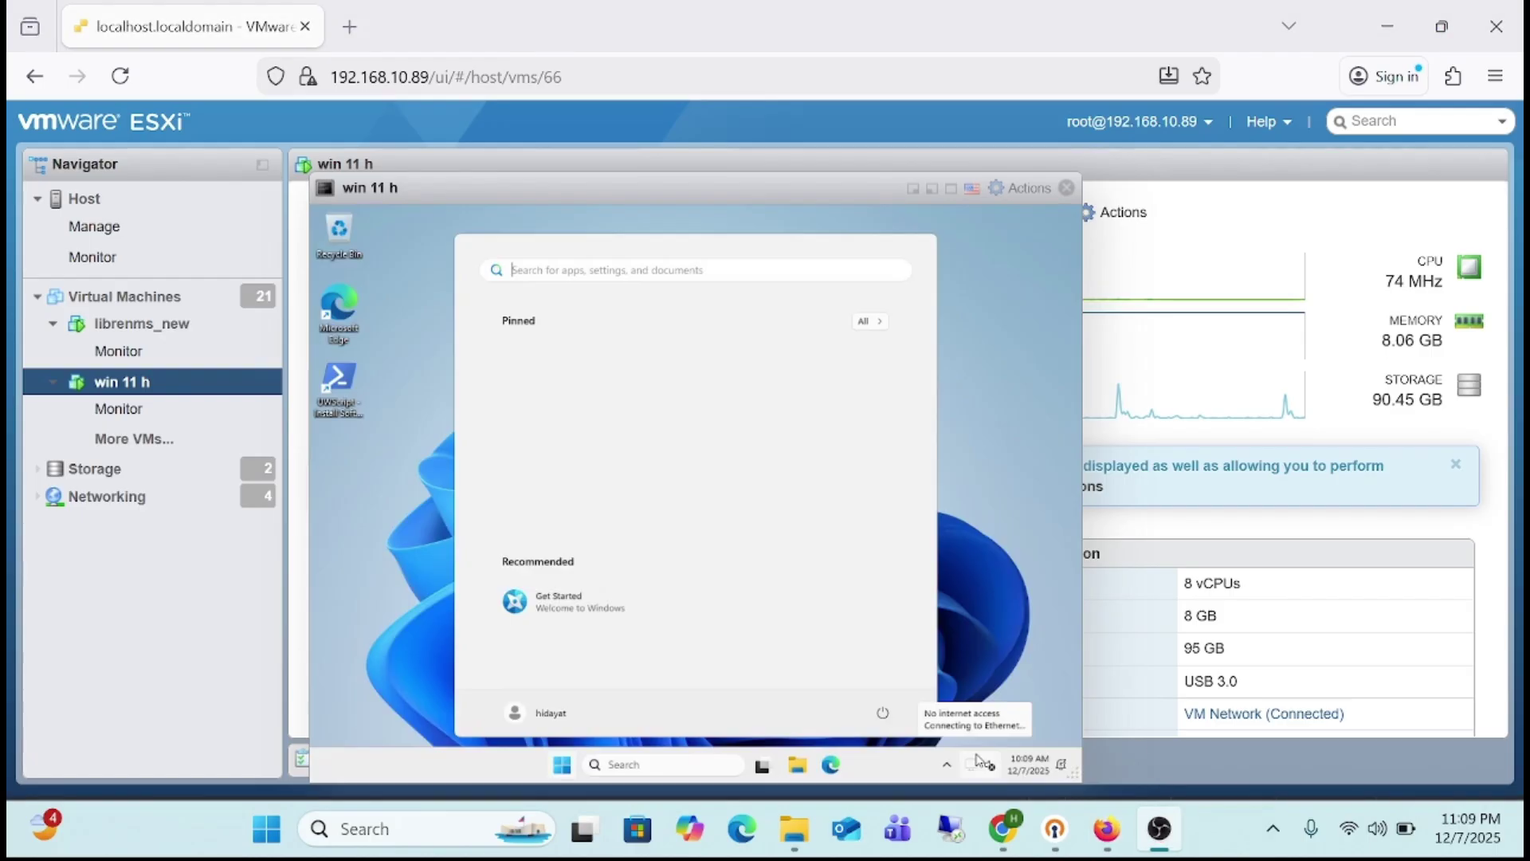
click(1402, 13)
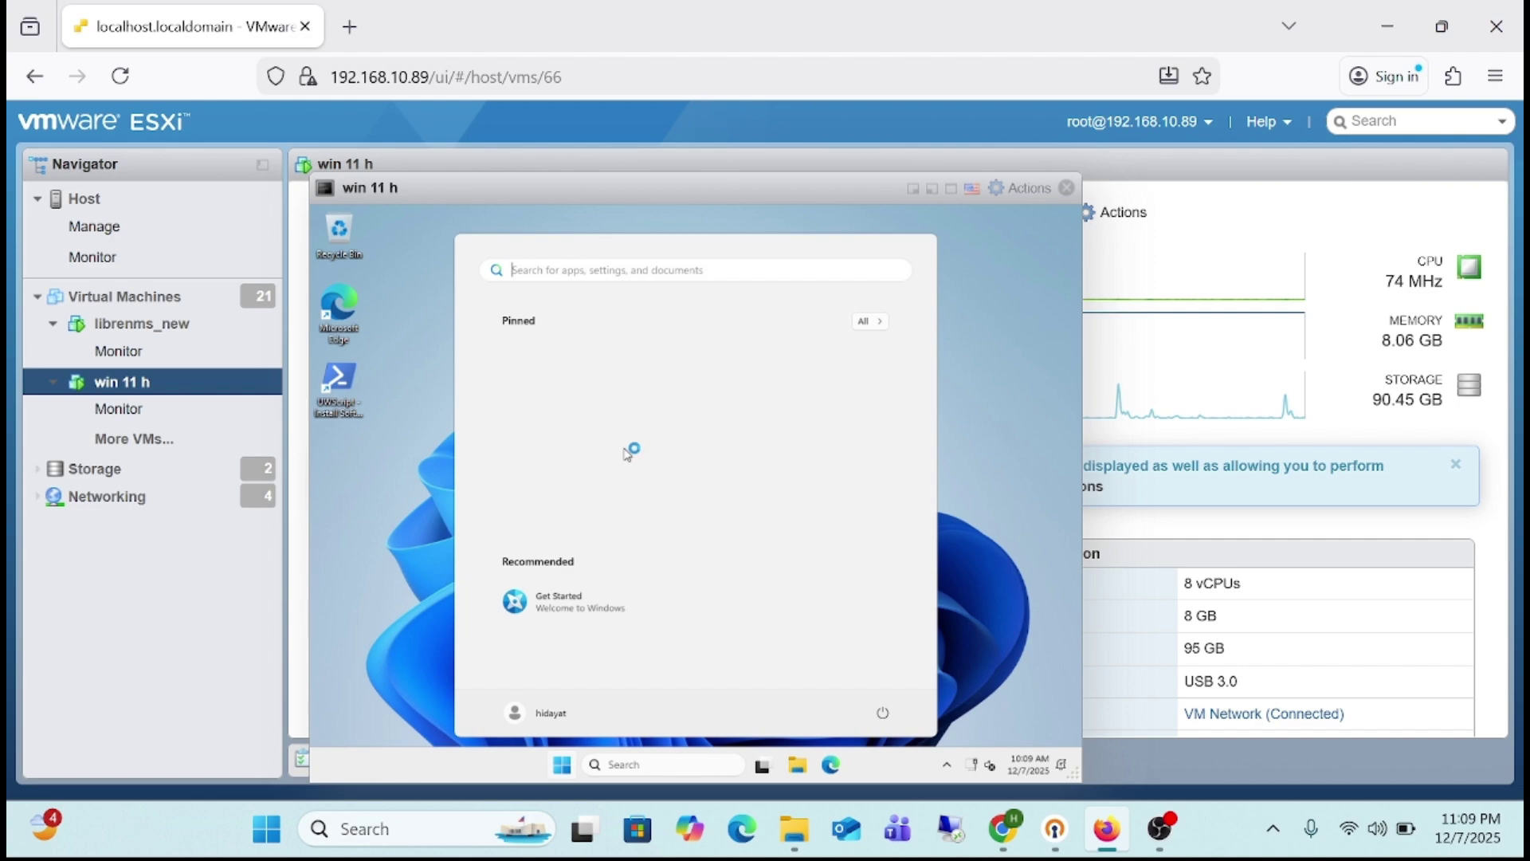
click(330, 528)
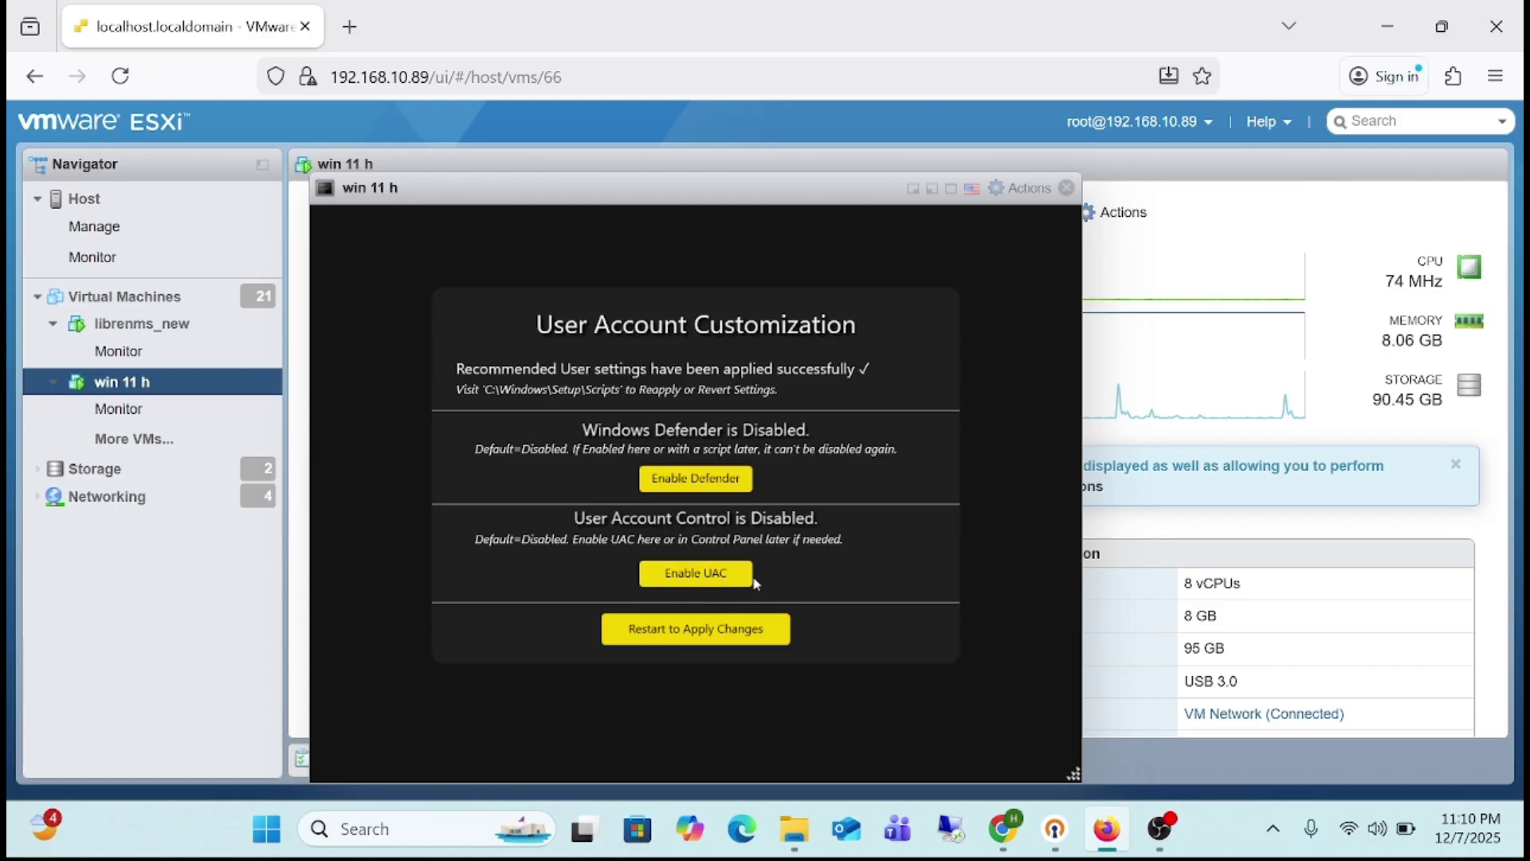
- Enable UAC, acknowledge the confirmation, and restart the VM to apply changes
click(697, 580)
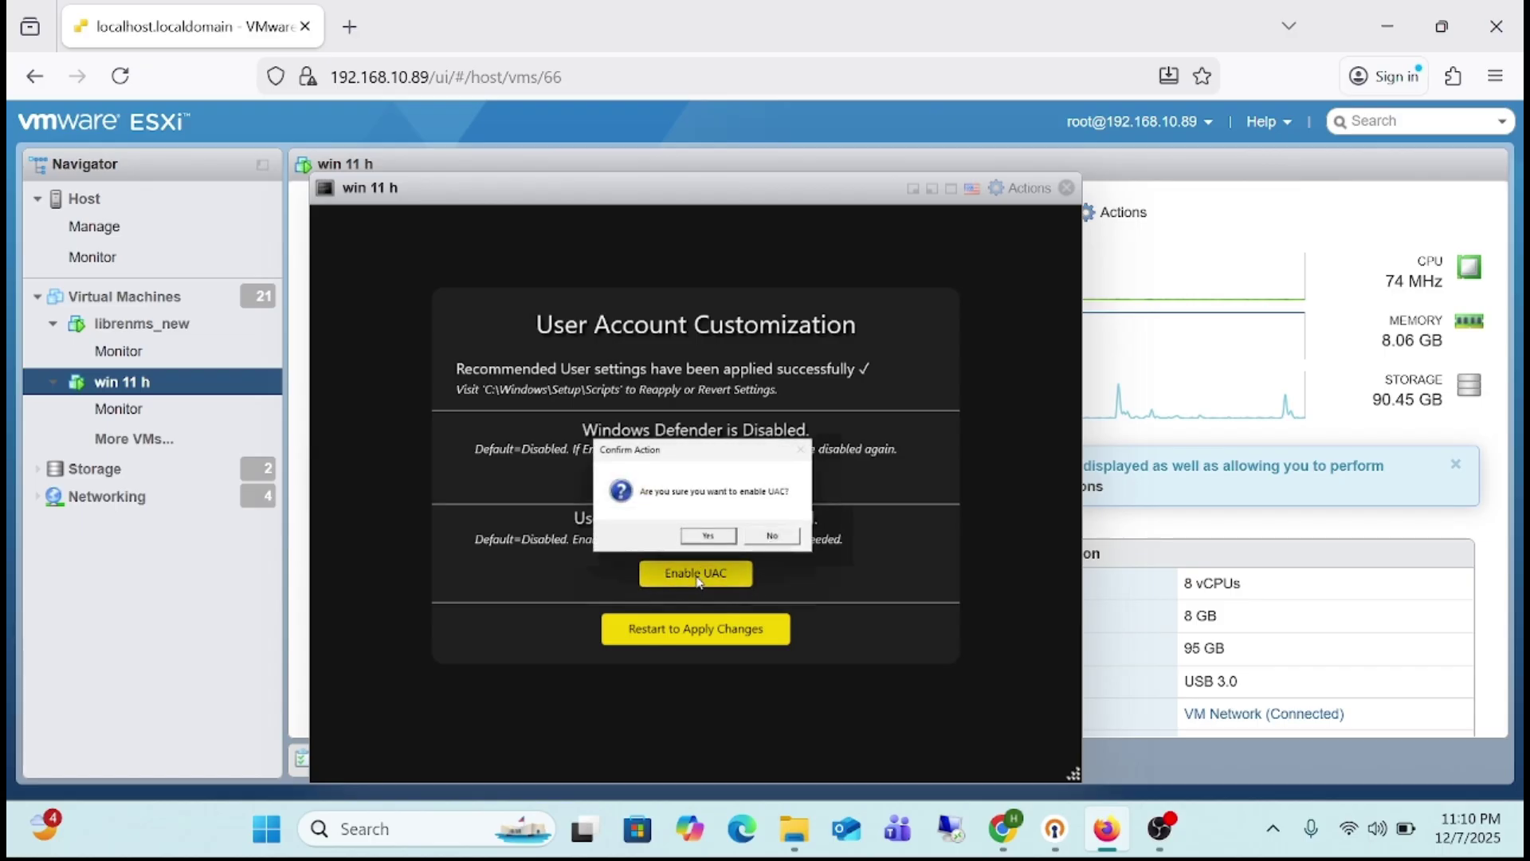
click(706, 535)
click(808, 536)
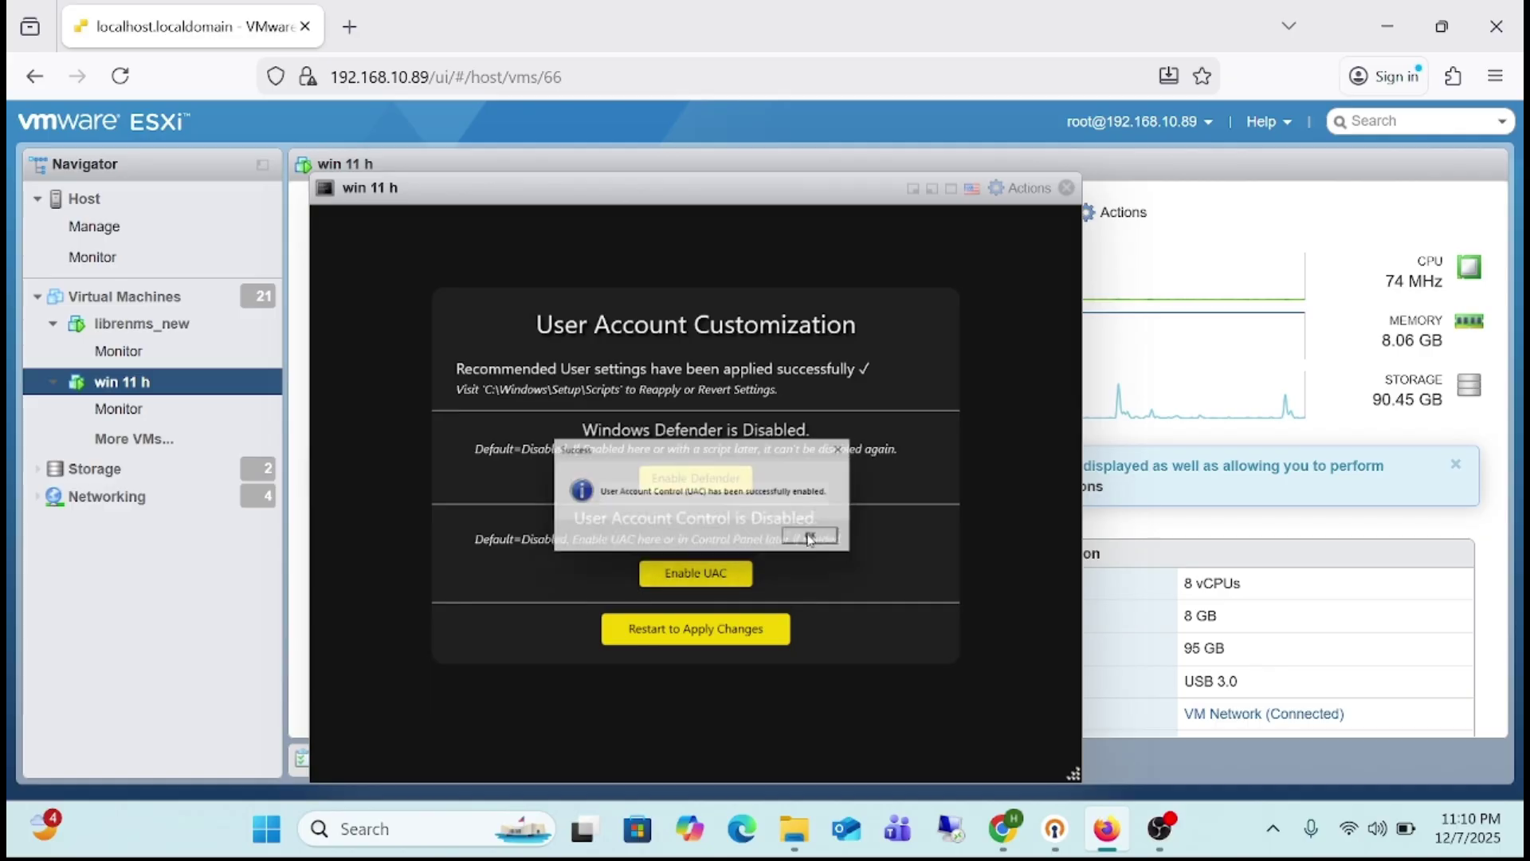
click(739, 643)
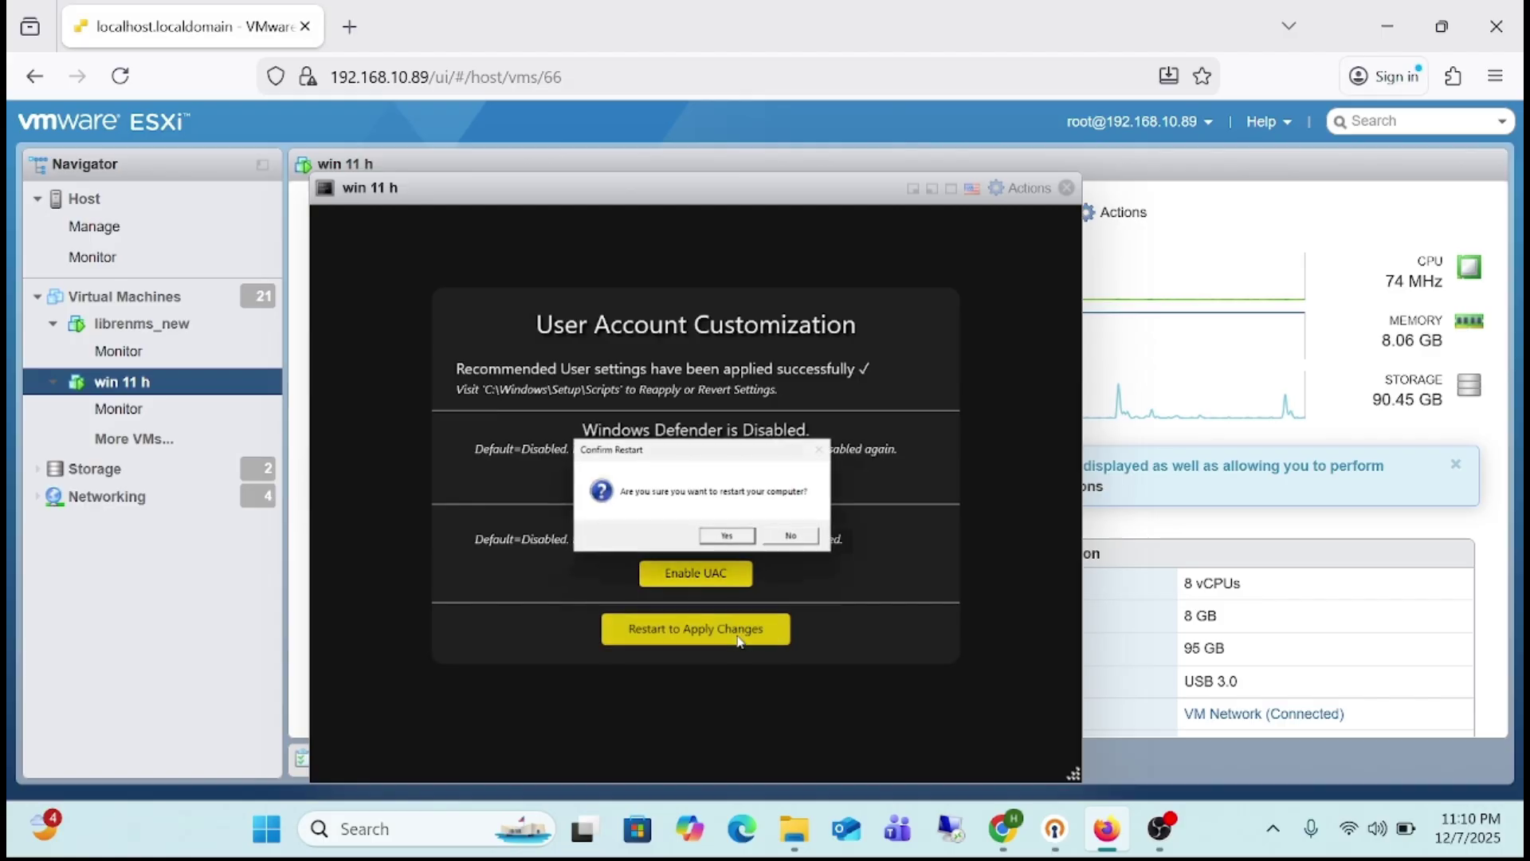
click(720, 541)
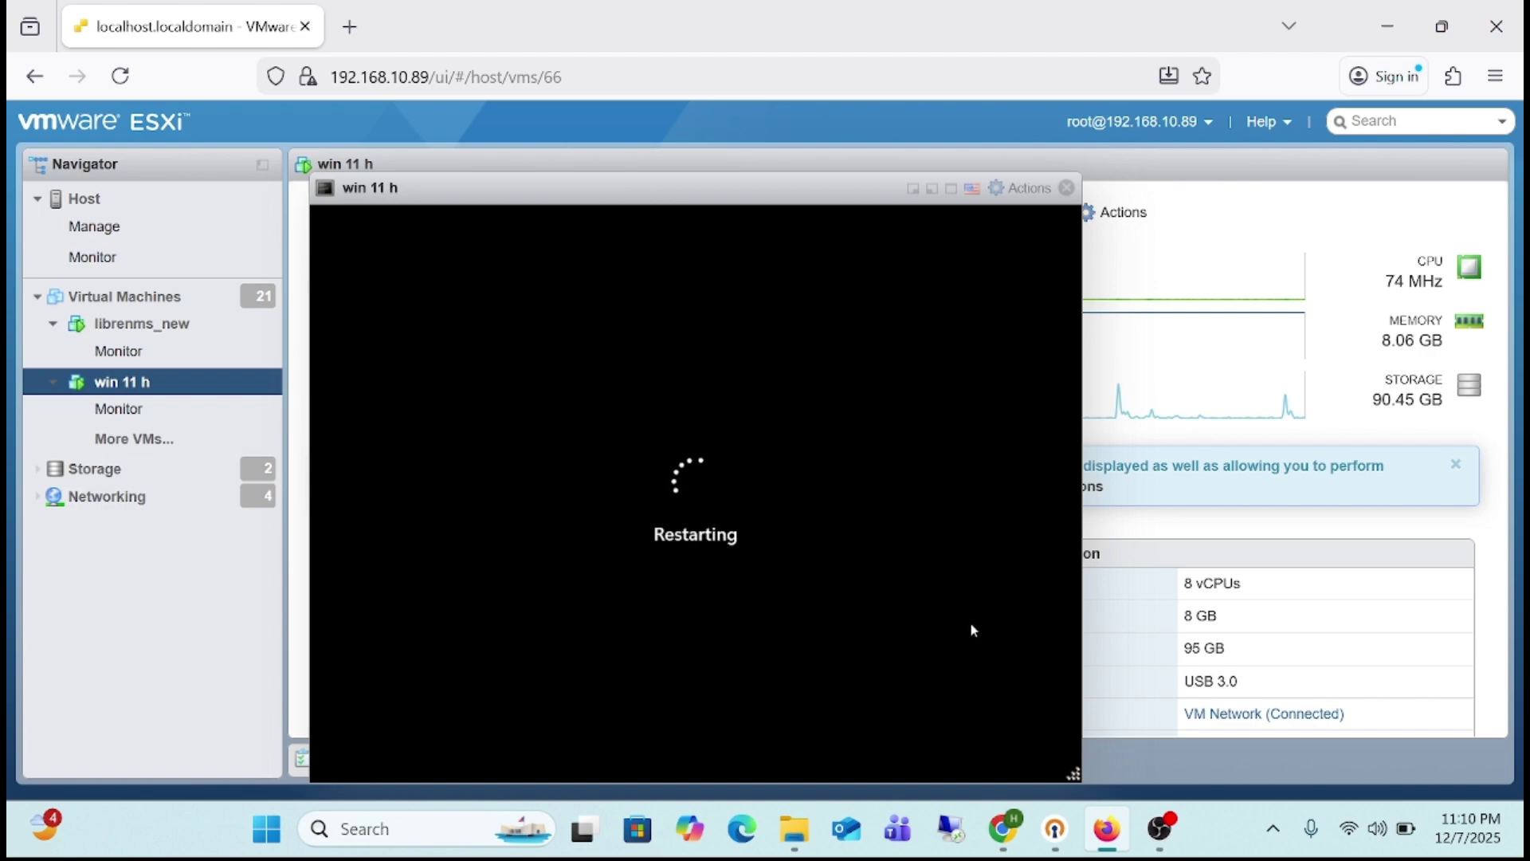
- Wait for the win 11 h reboot, then open and close the Start menu to confirm the desktop
click(1163, 826)
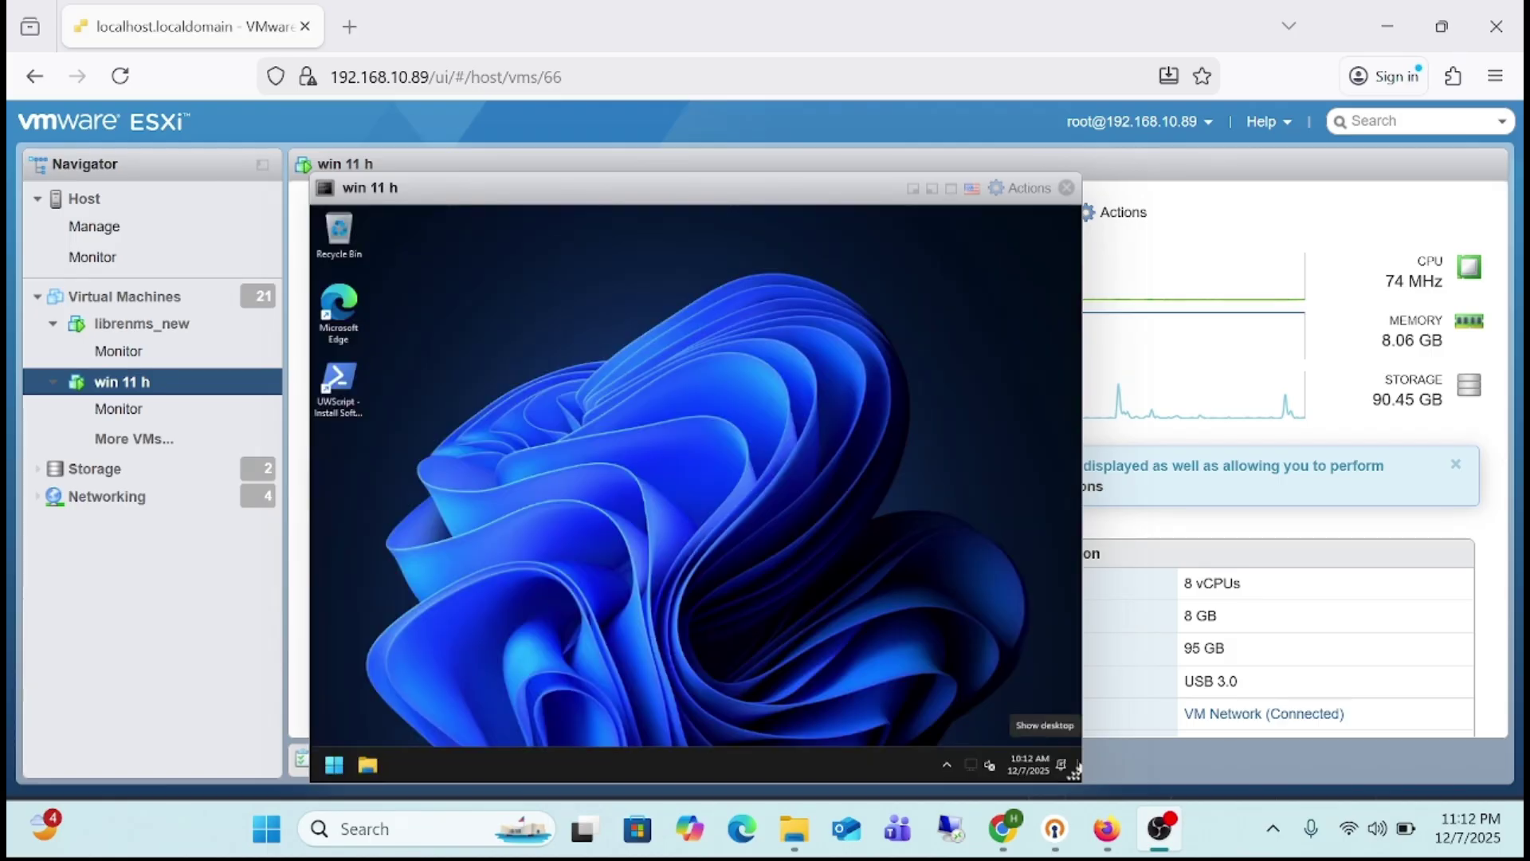
click(954, 833)
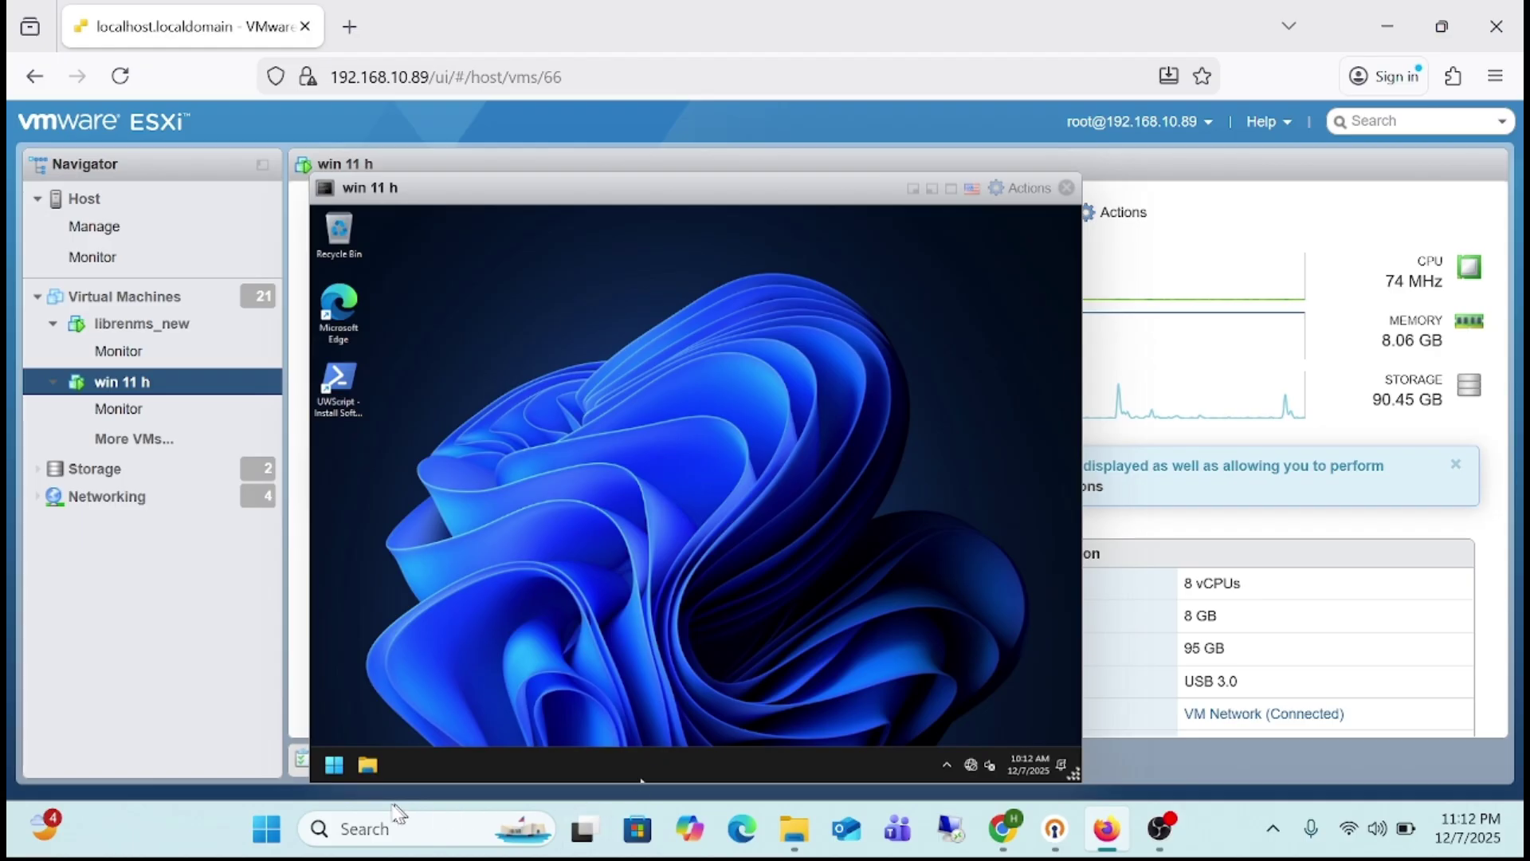
click(333, 765)
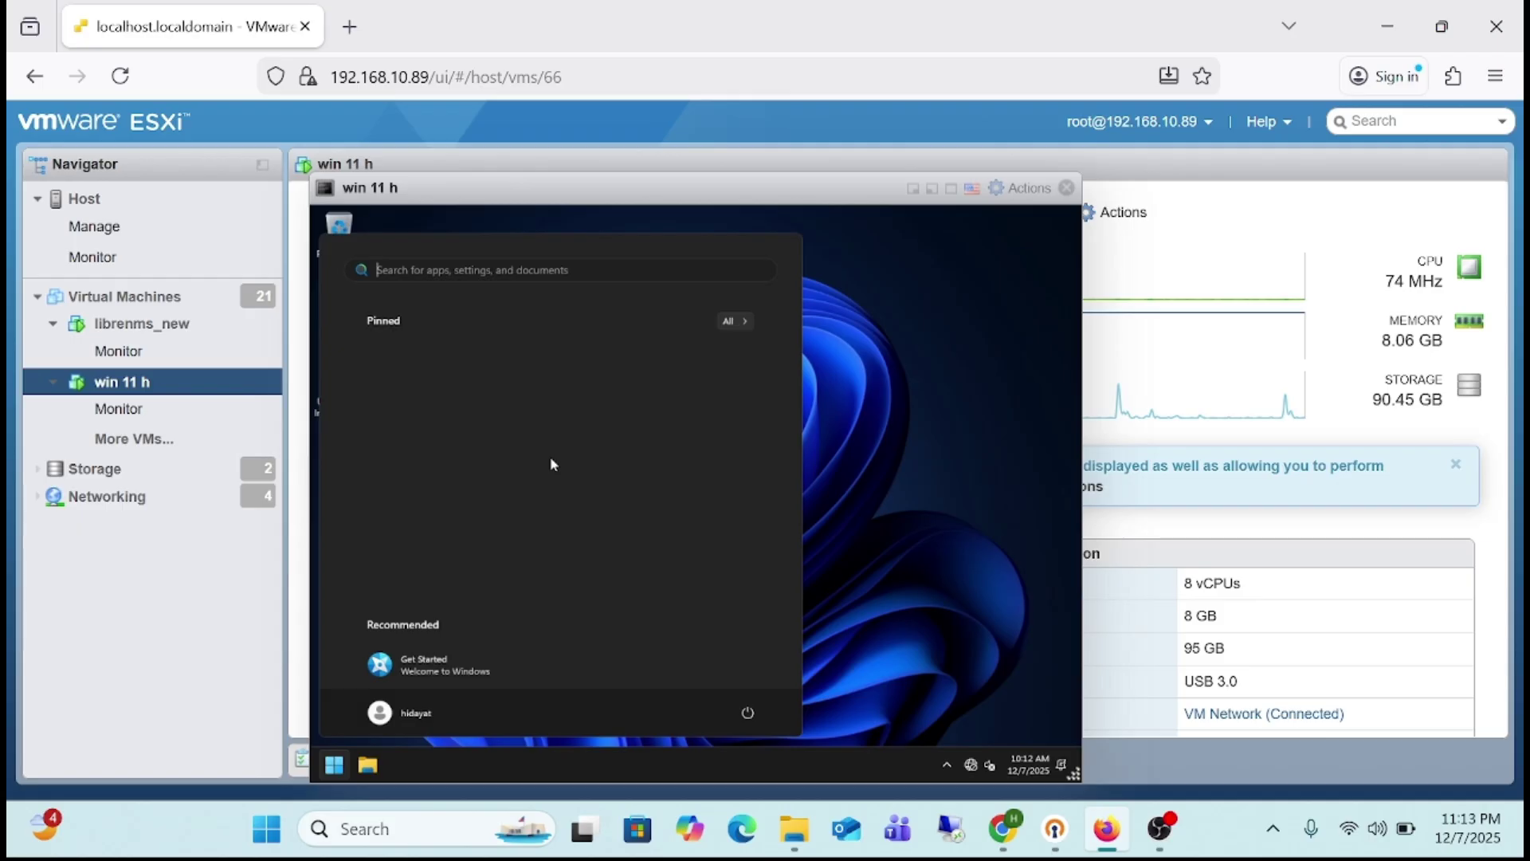
click(919, 435)
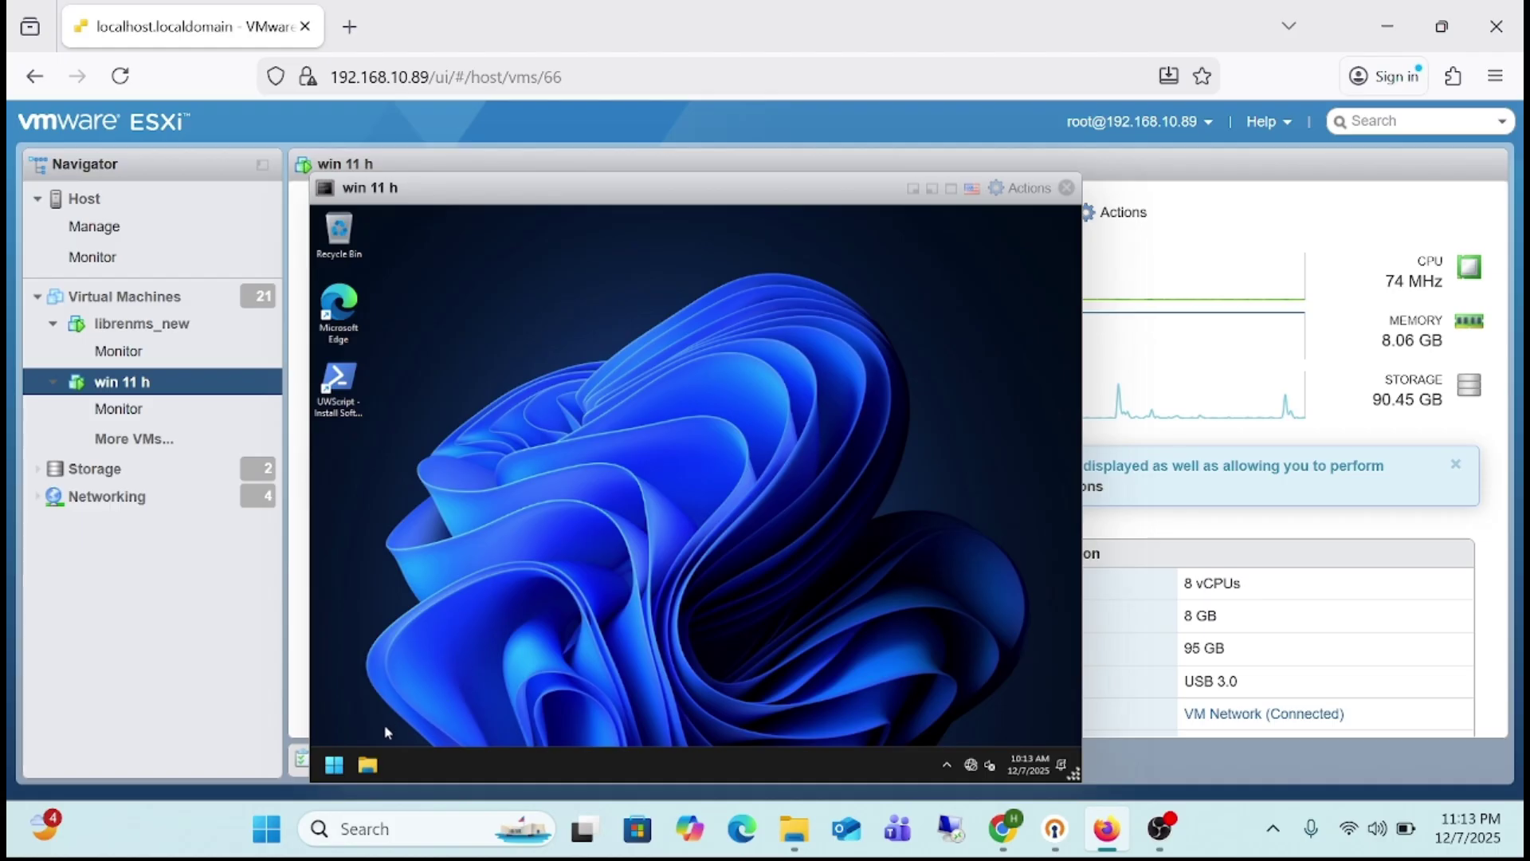
- Search 'computer' to launch Computer Management and show Disk Management
click(334, 766)
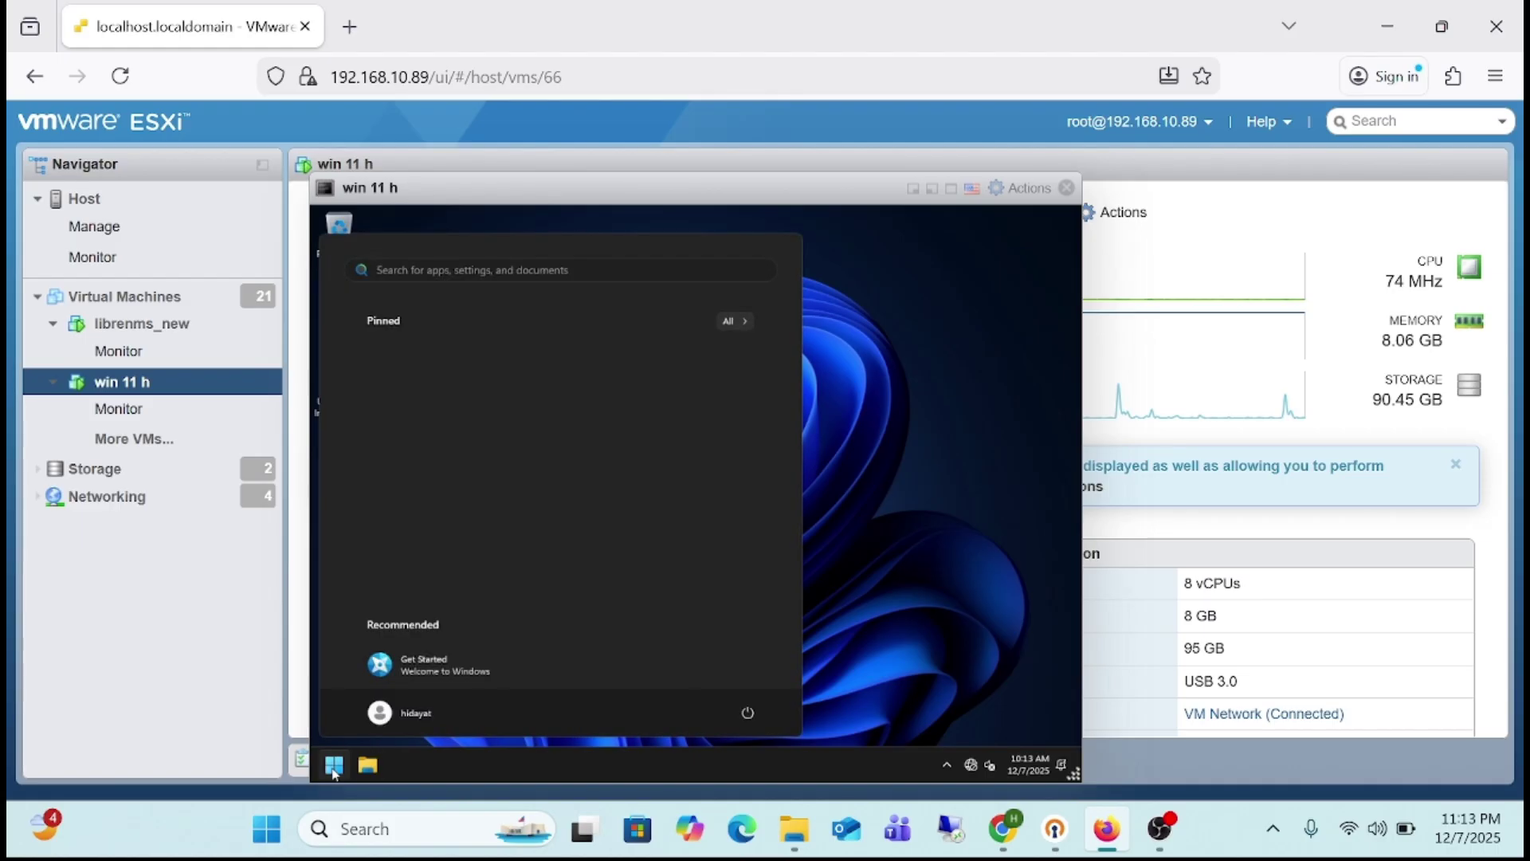
text(computer)
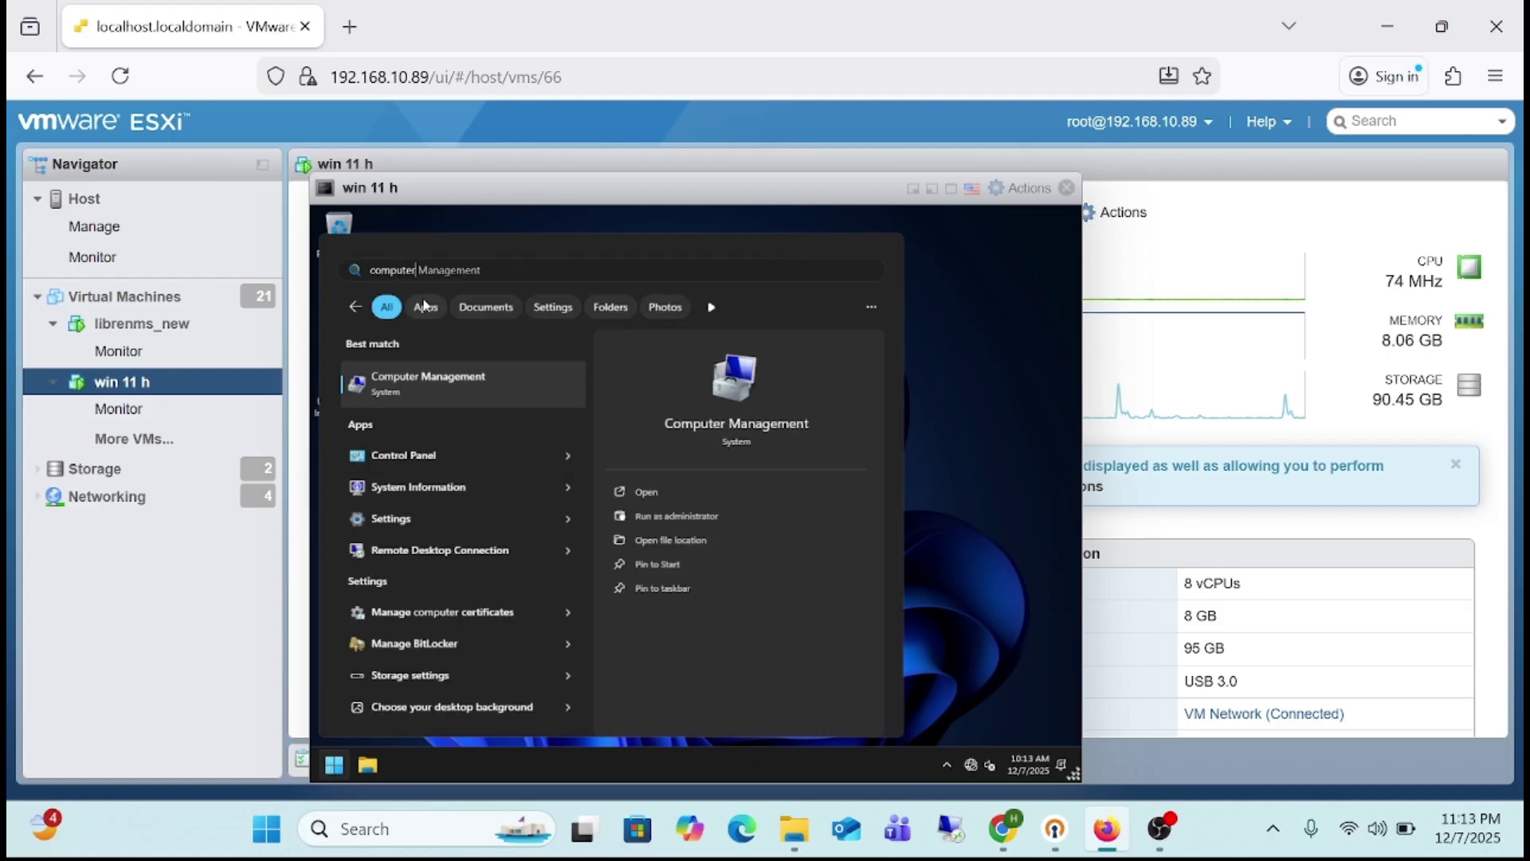
click(420, 385)
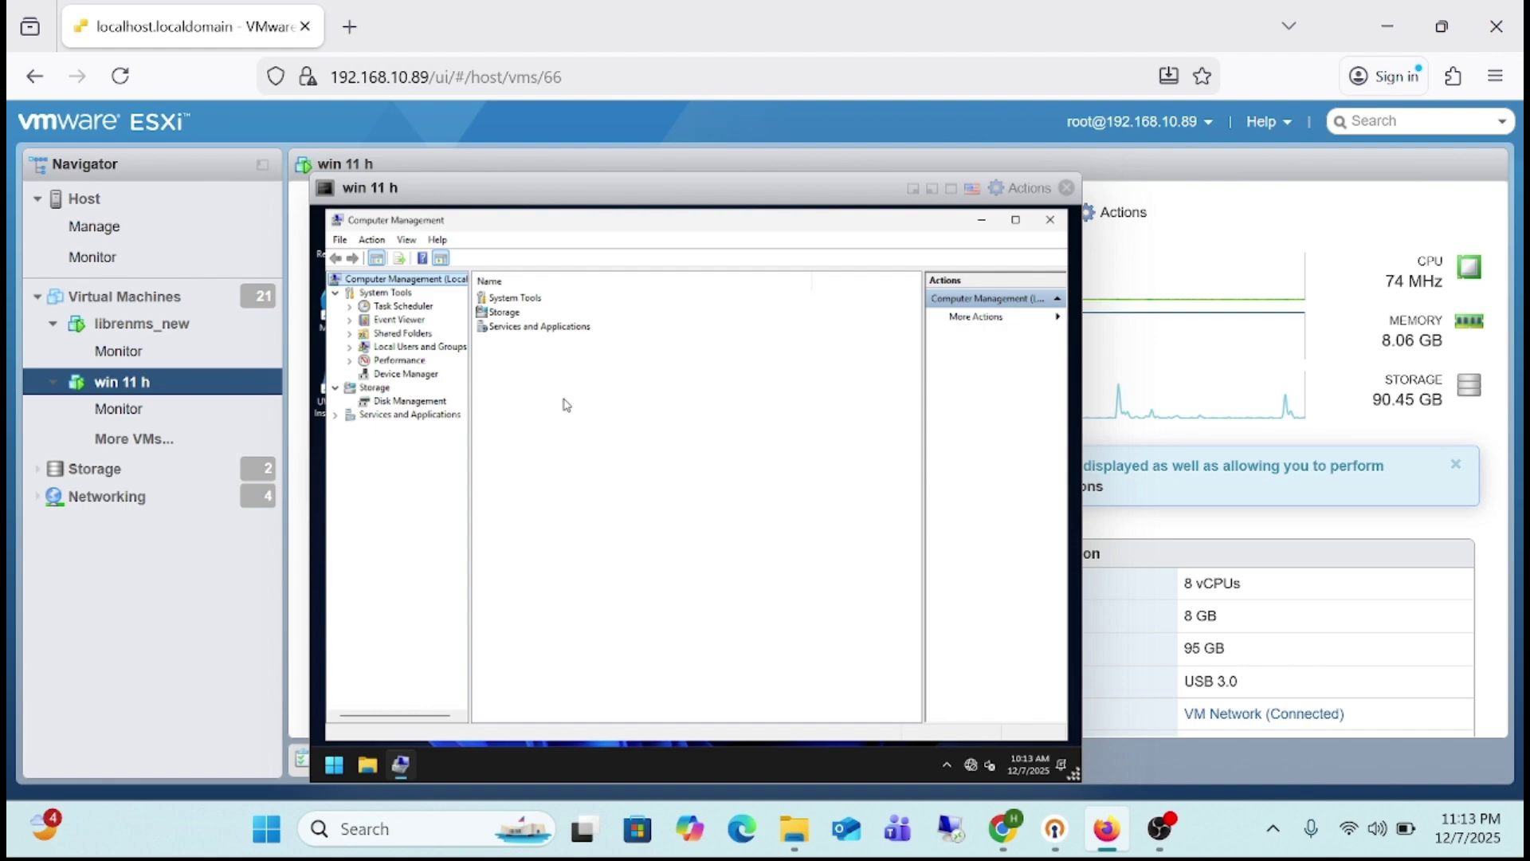
click(428, 402)
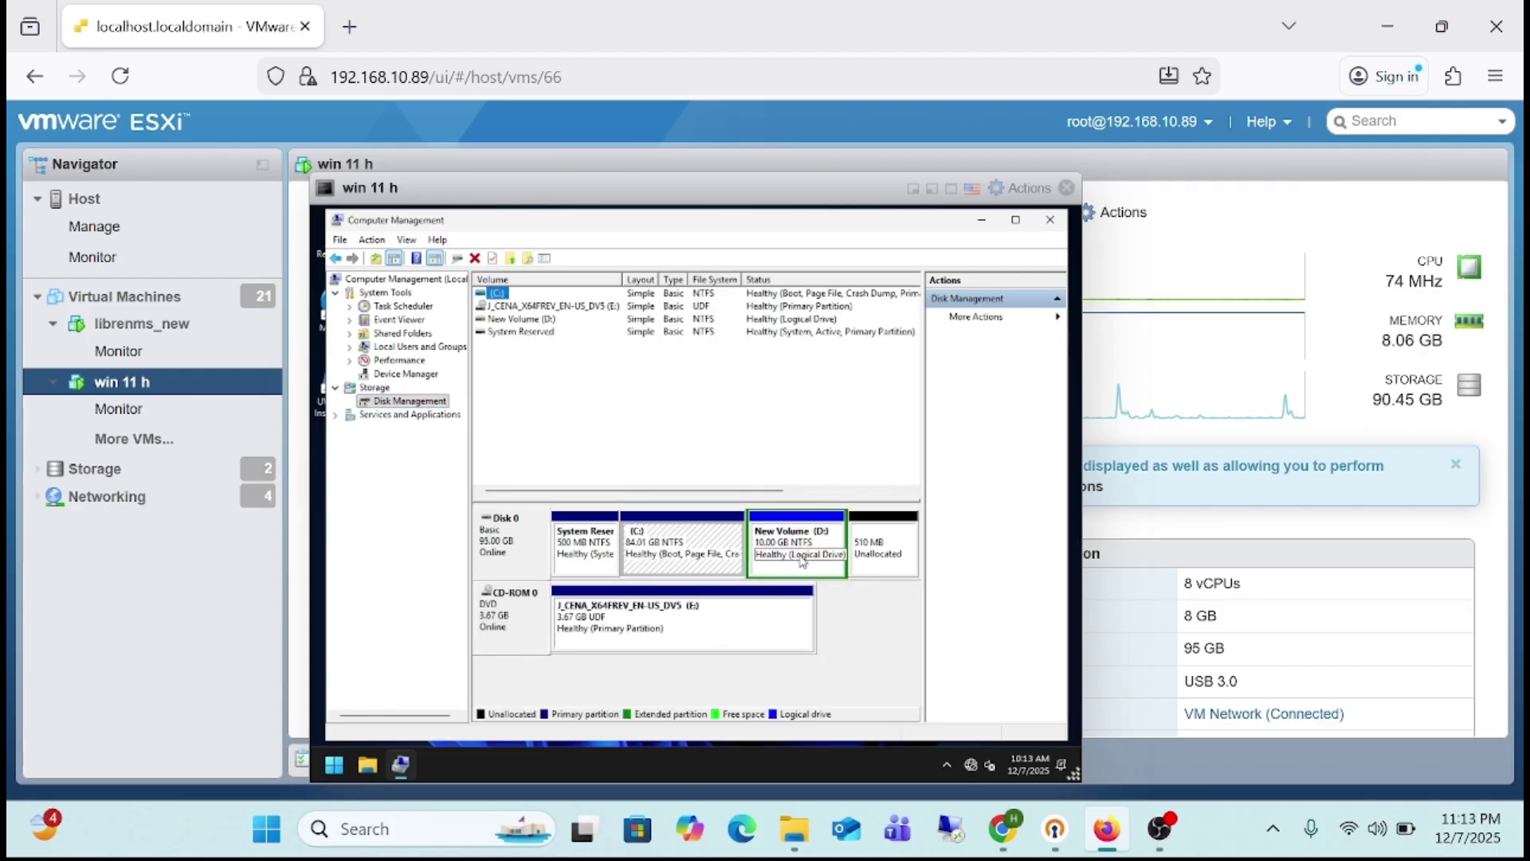
- Delete the New Volume (D:) and its extended partition
right_click(796, 557)
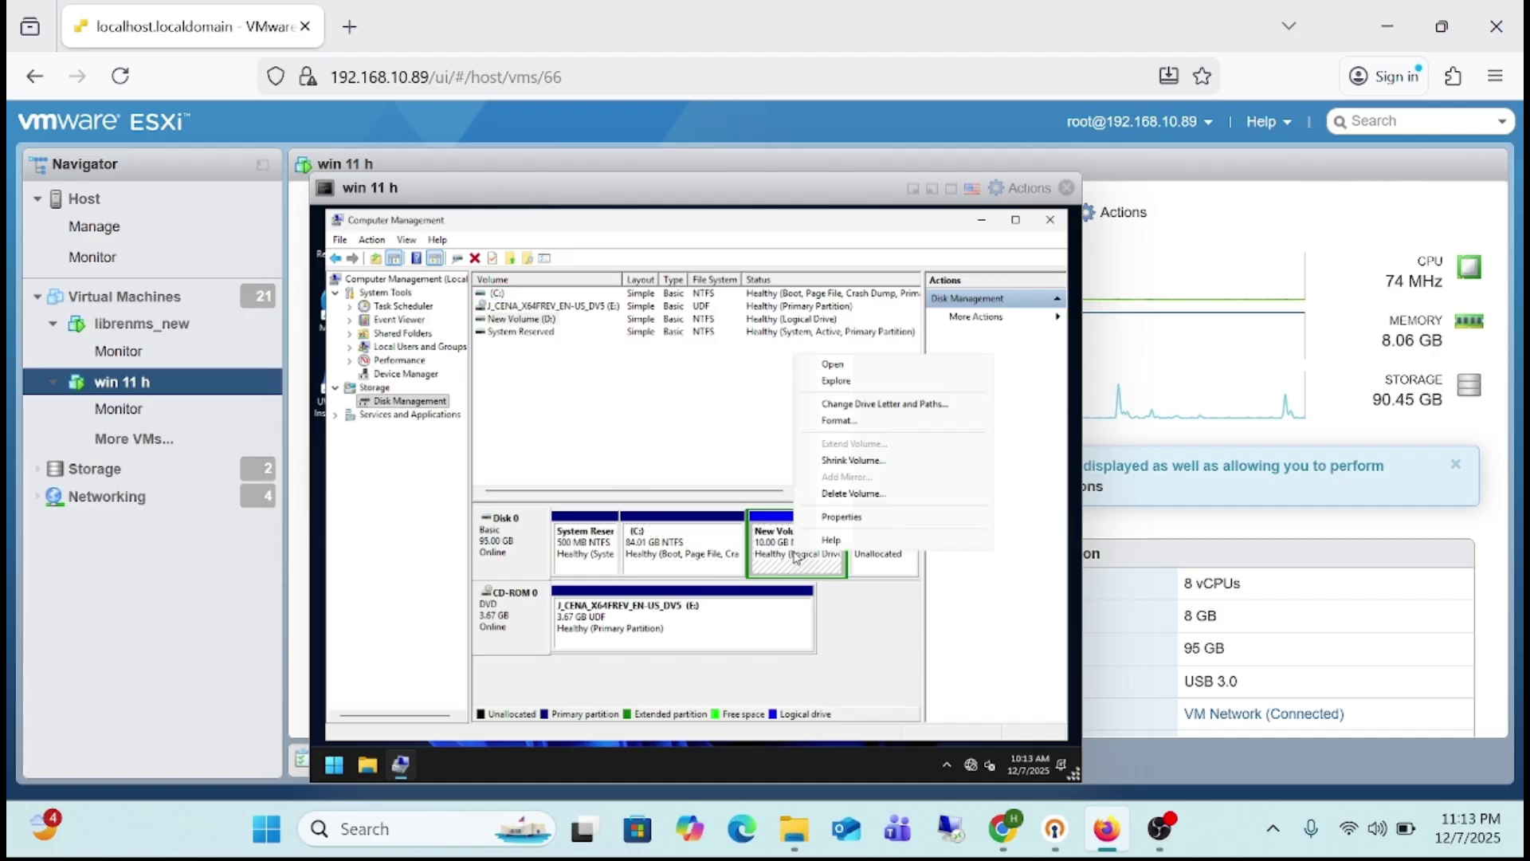
click(841, 495)
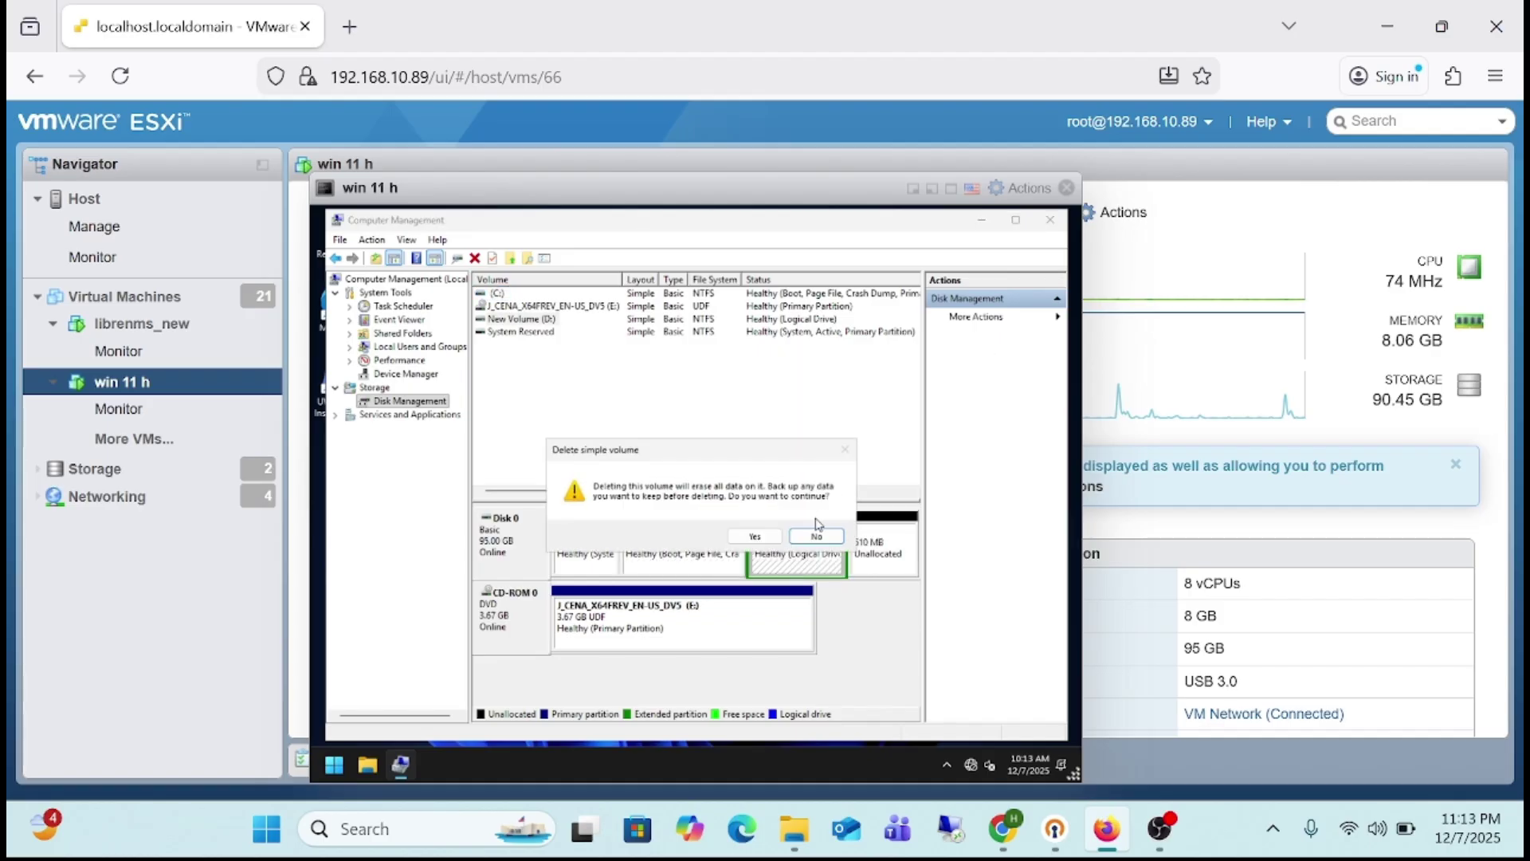
click(771, 542)
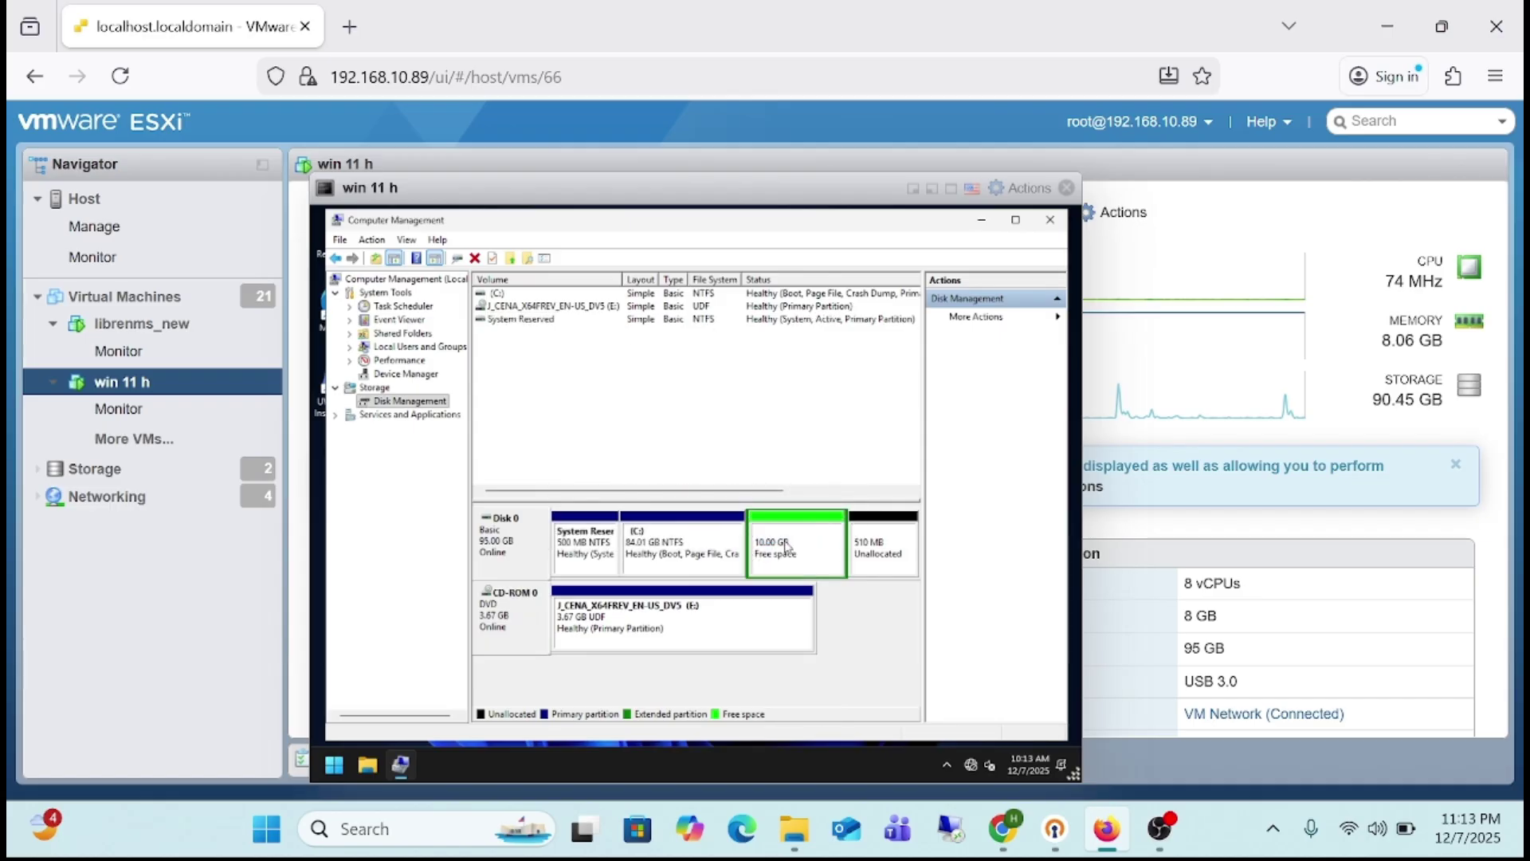
right_click(785, 544)
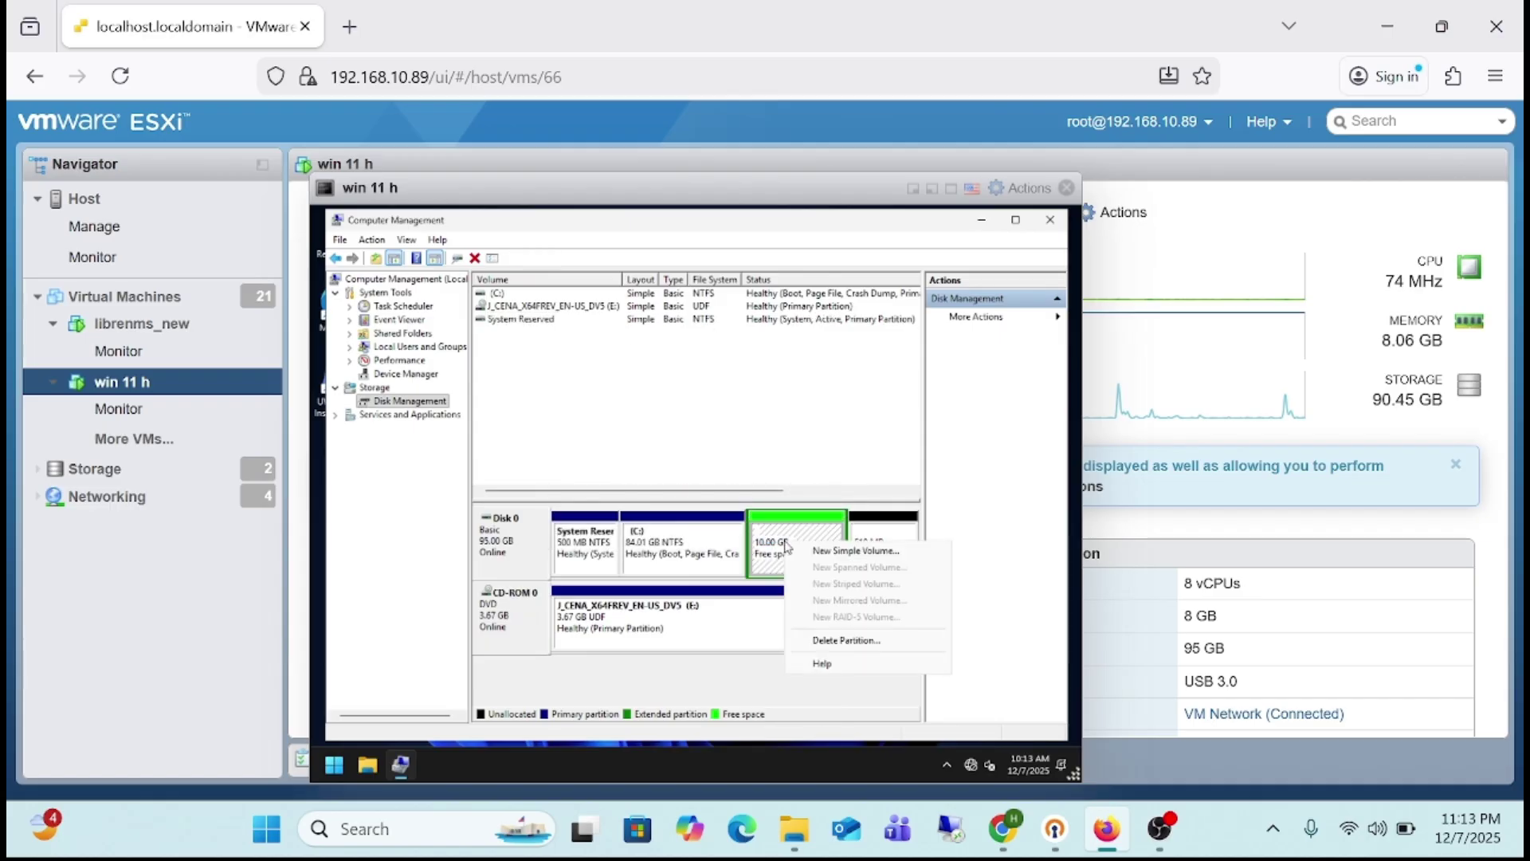
click(840, 643)
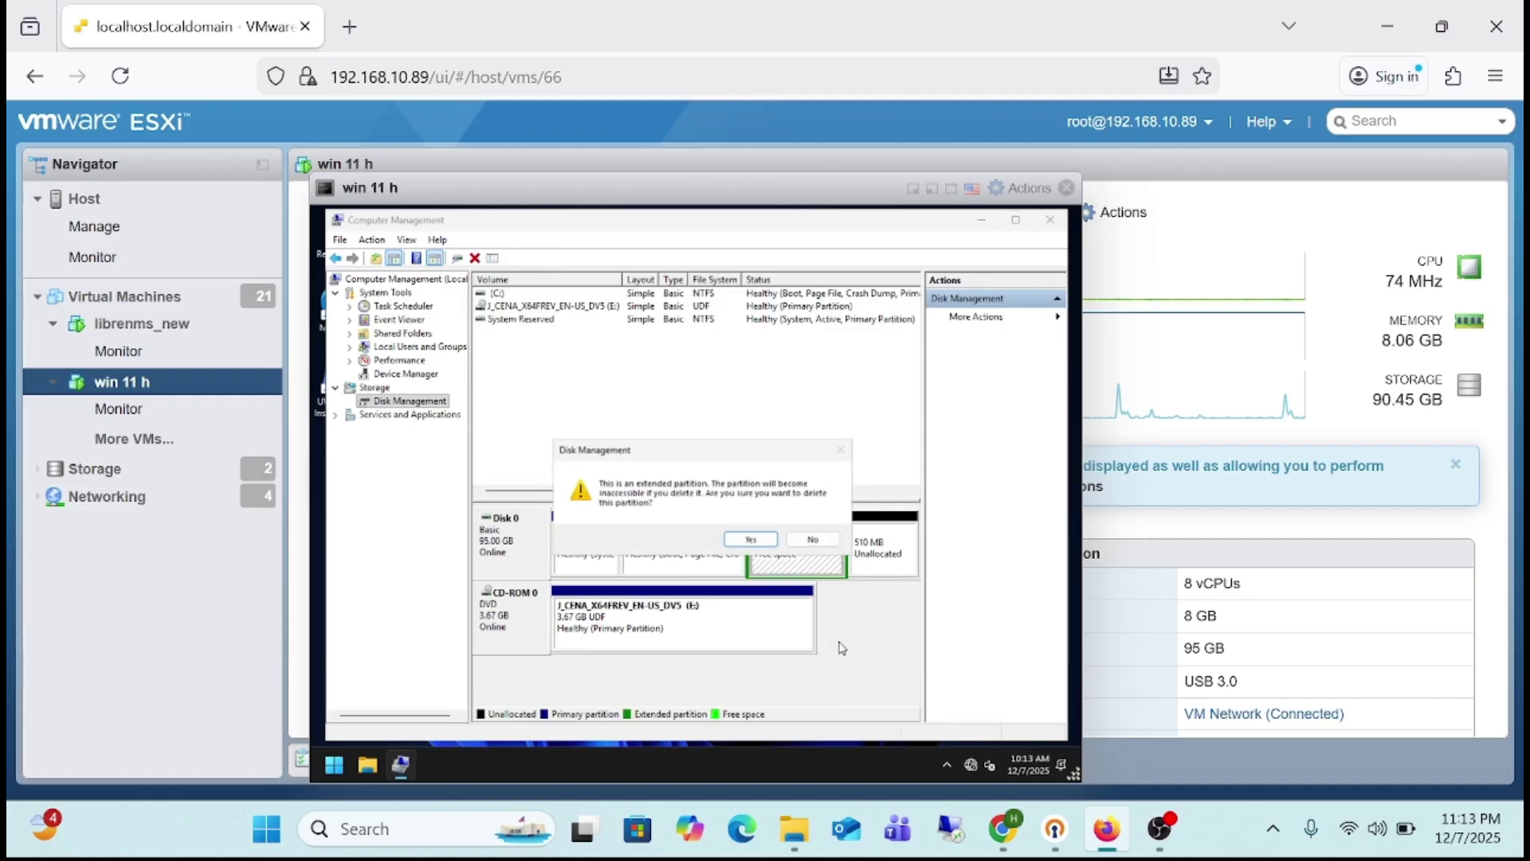
click(748, 540)
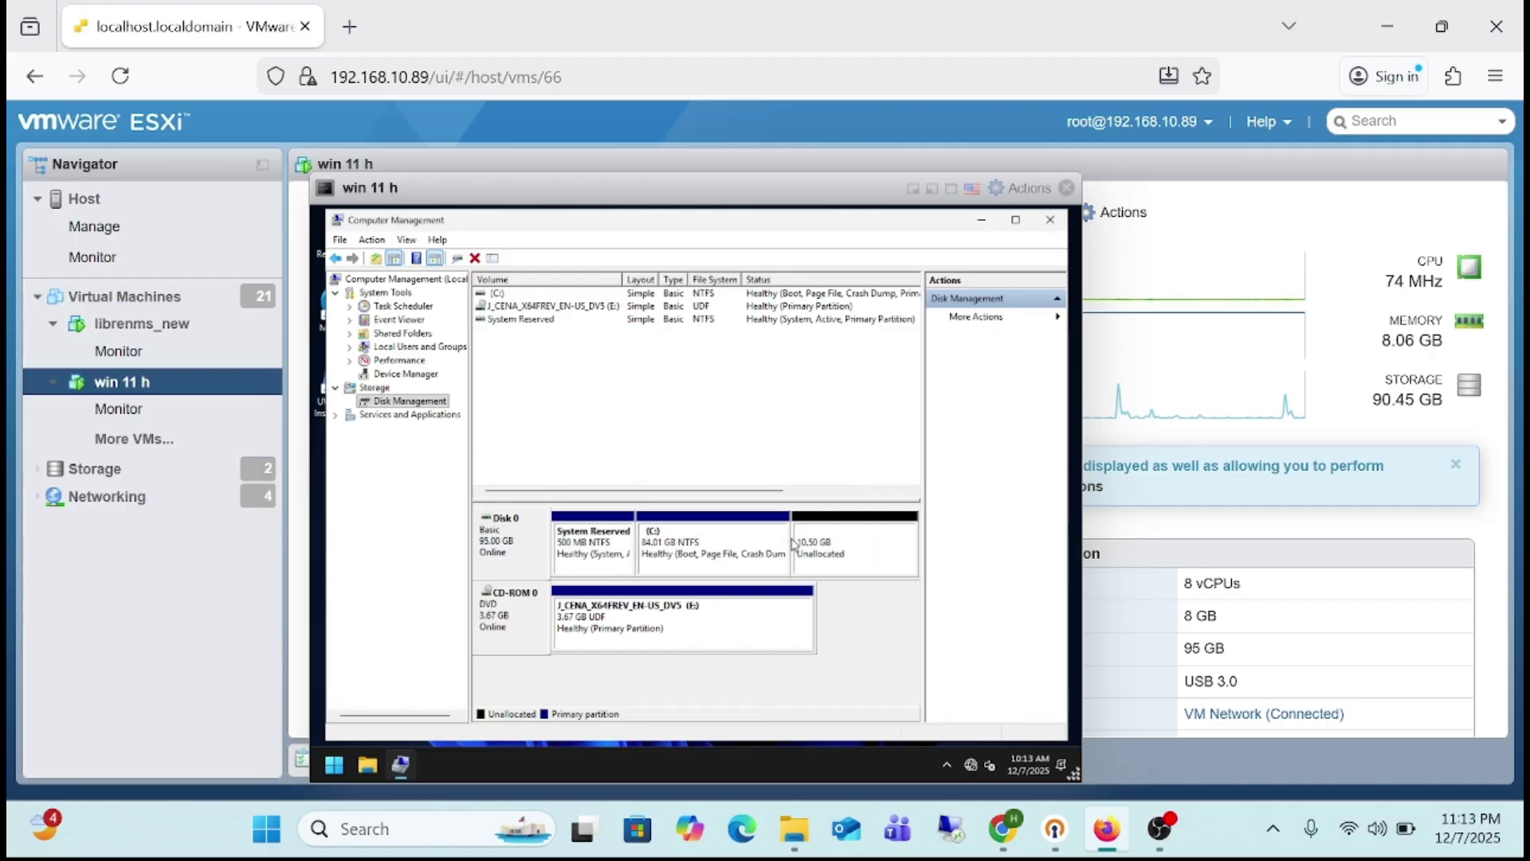
- Extend C: over the unallocated space to 94.51 GB
right_click(747, 551)
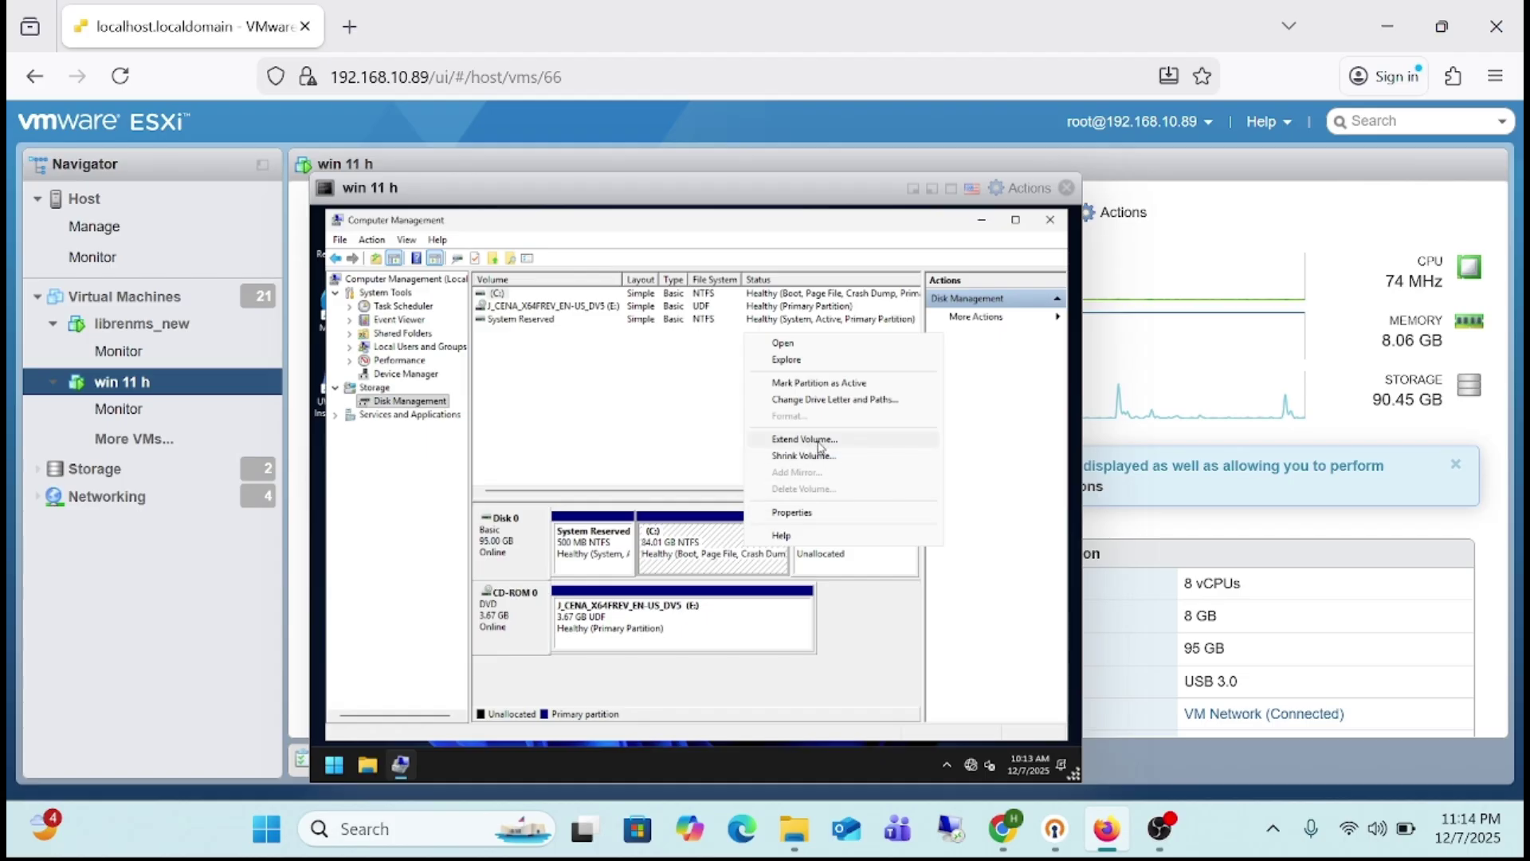
click(816, 446)
click(757, 571)
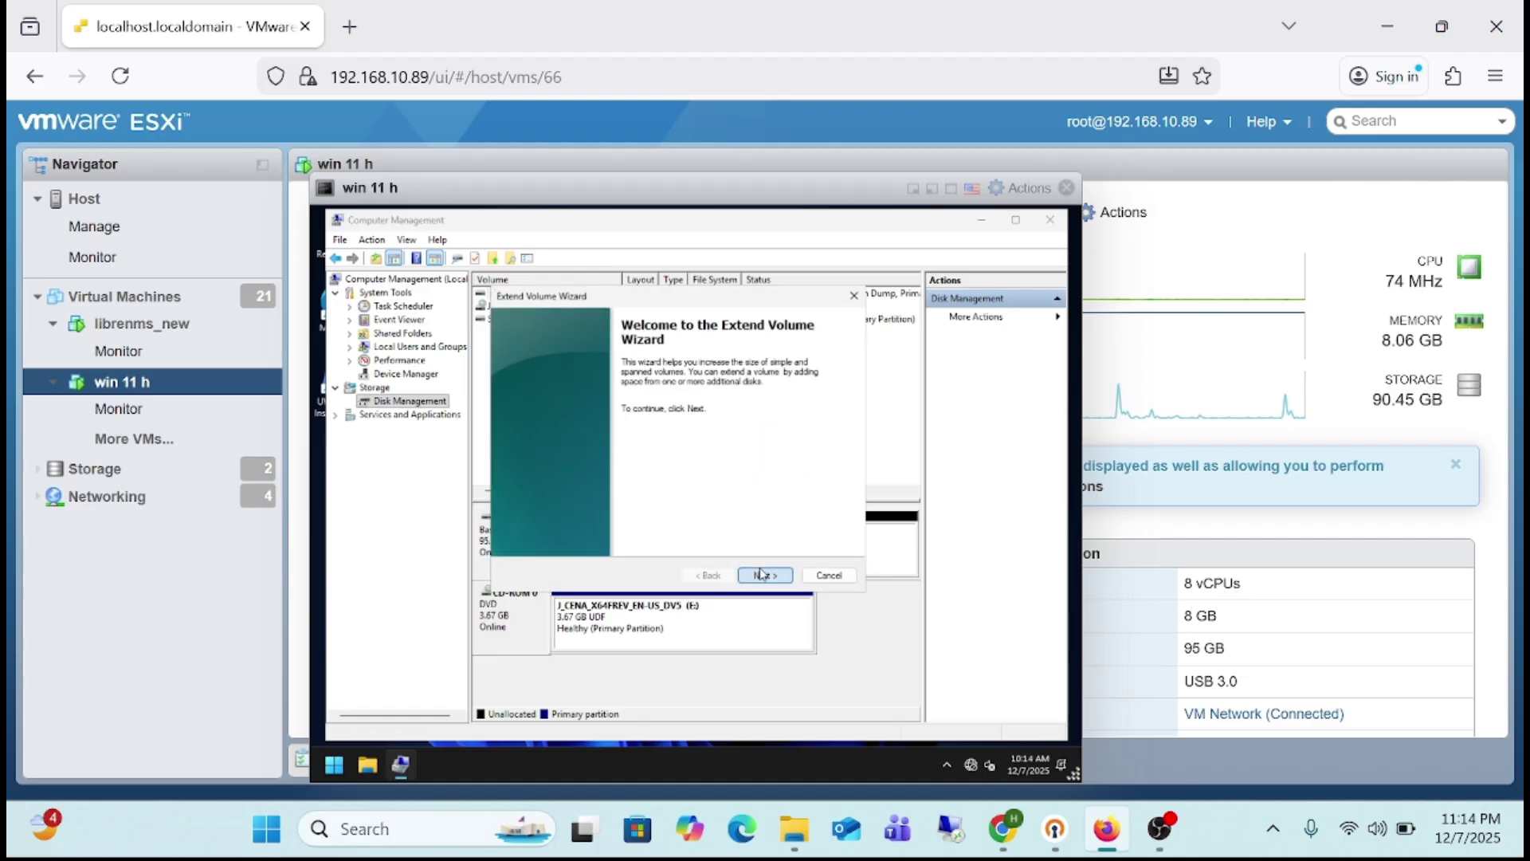
click(767, 578)
click(766, 577)
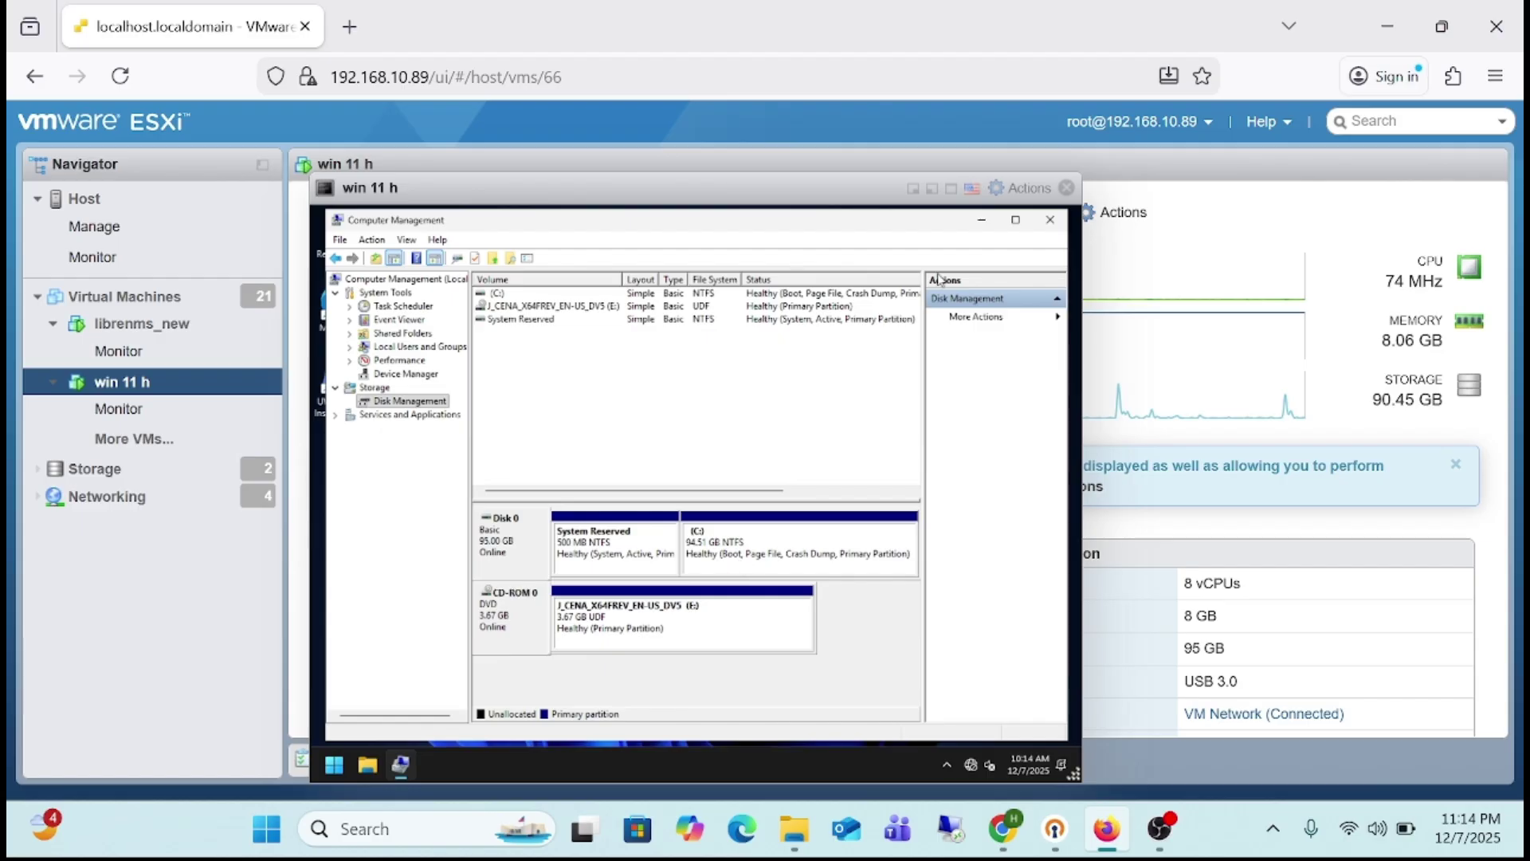
- Close the Computer Management window inside the VM console
click(1045, 230)
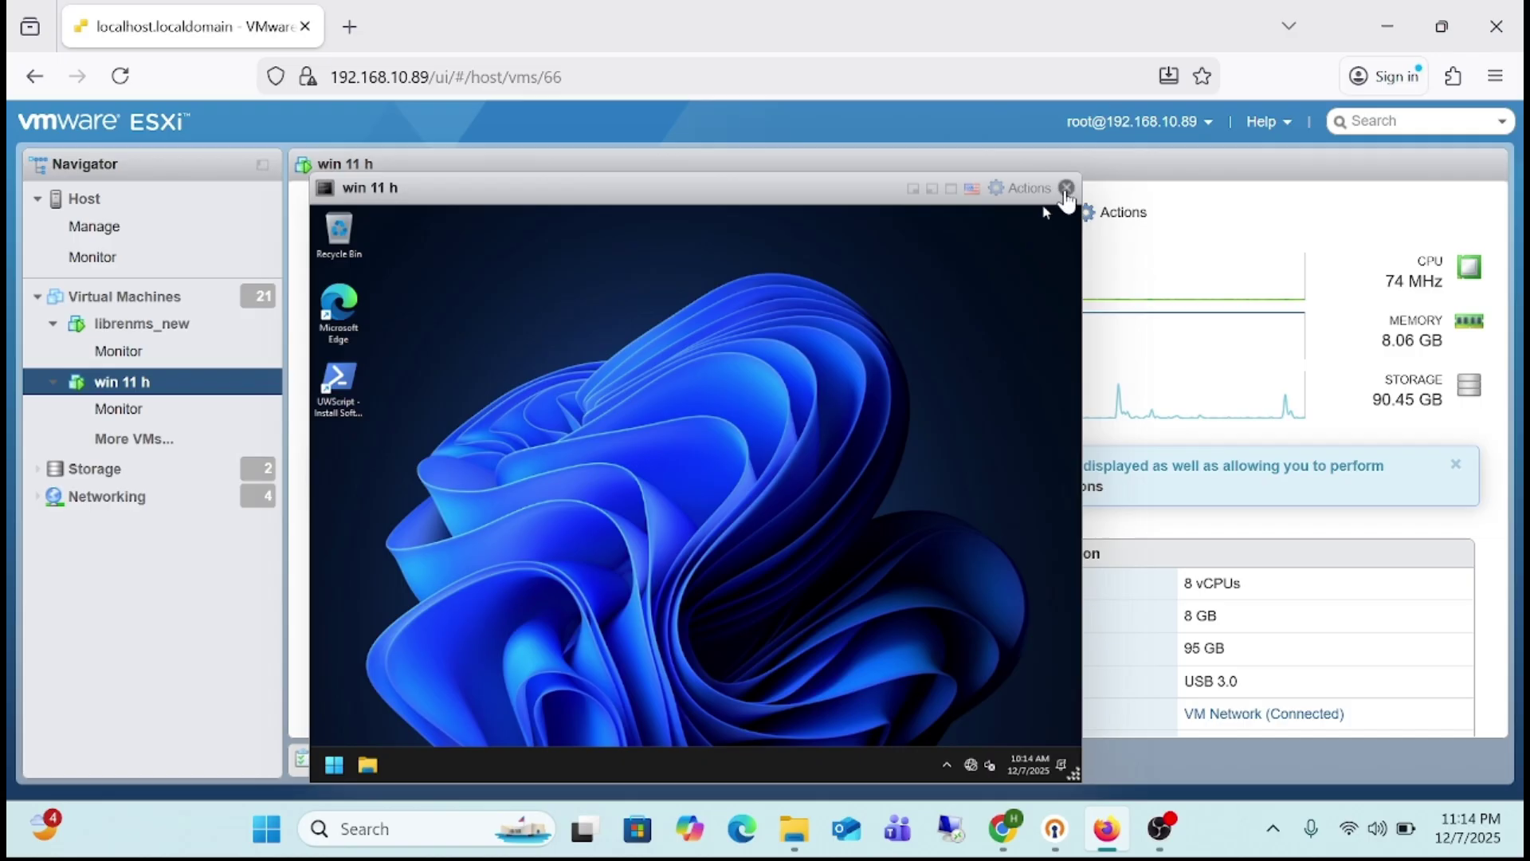
click(1160, 829)
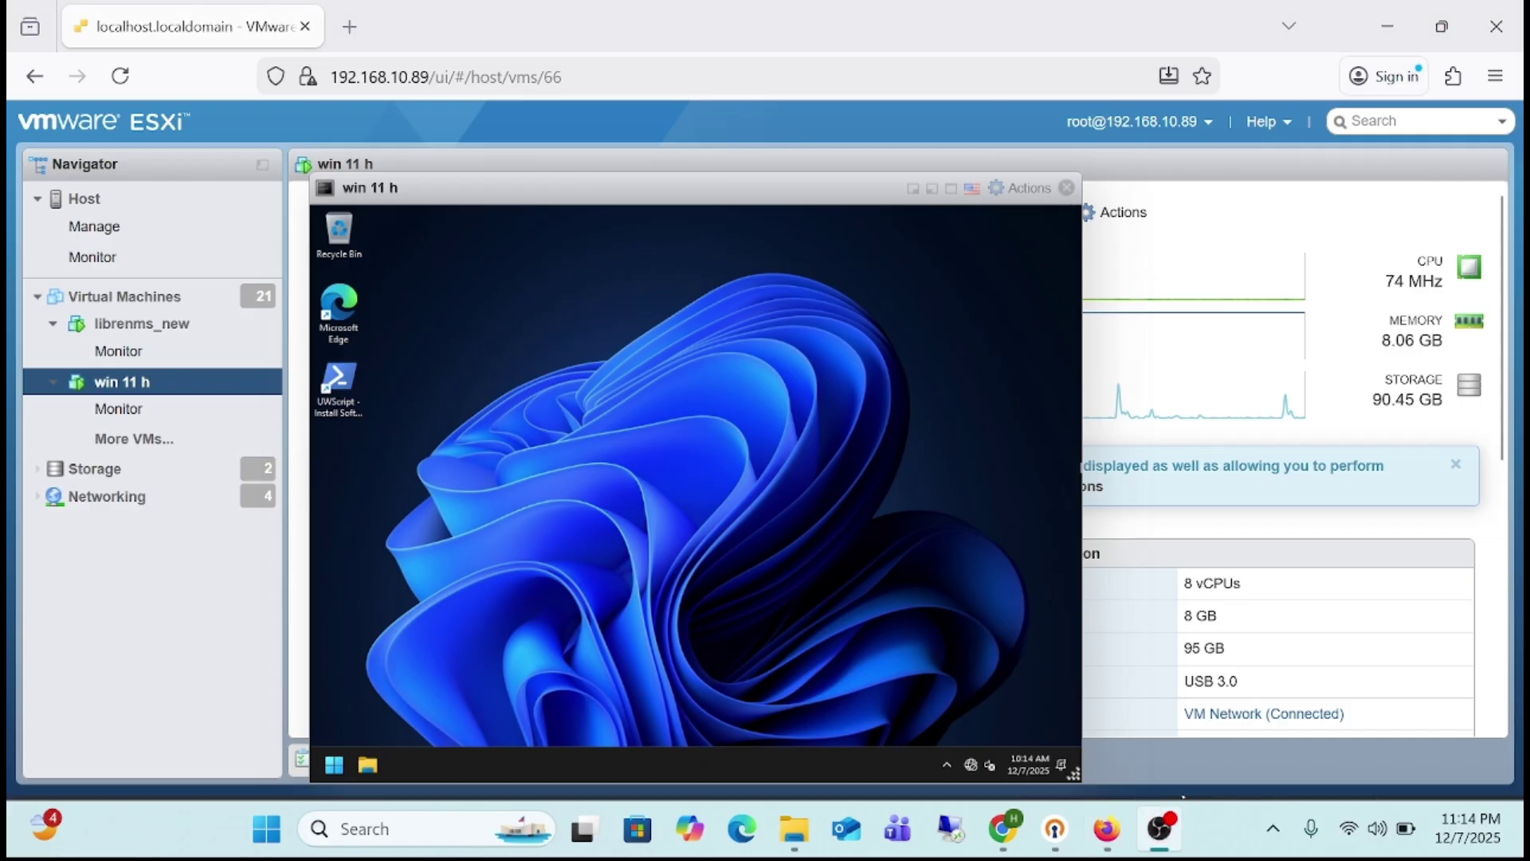